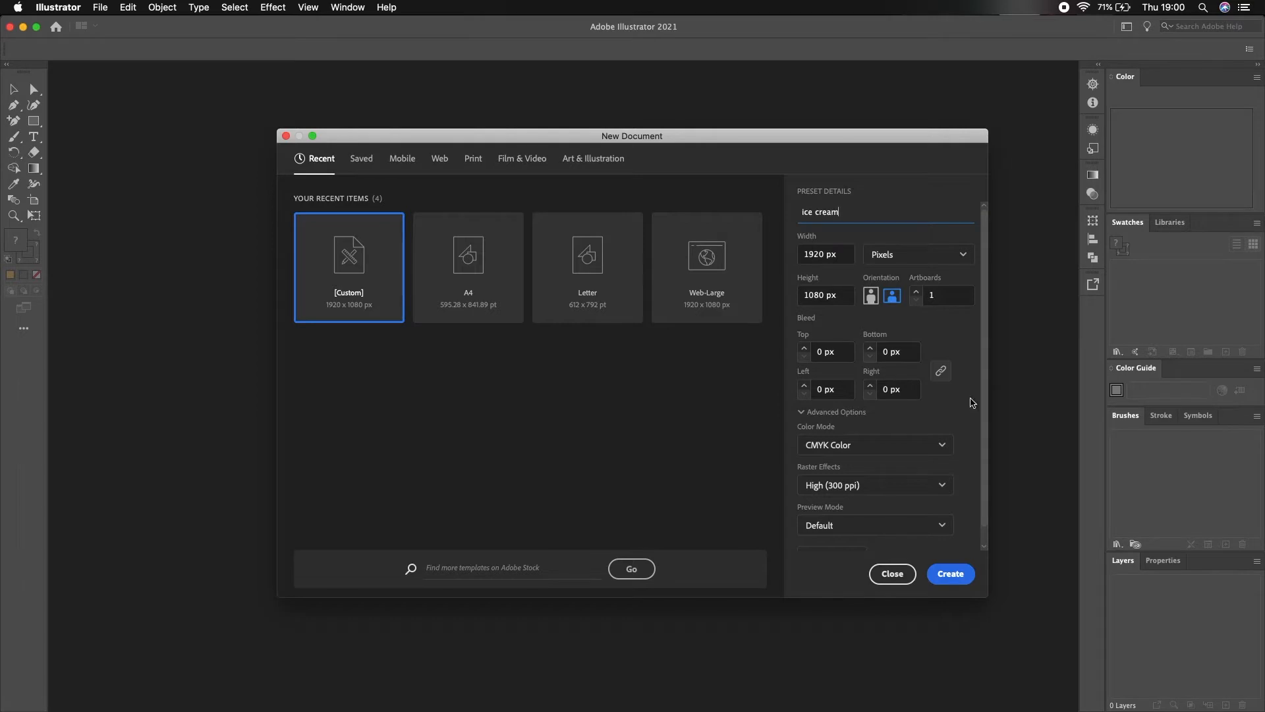
# Step: Create the 1920 x 1080 px CMYK document "ice cream" and draw a rectangle about 279 x 58 px near the artboard's centre
pyautogui.click(951, 573)
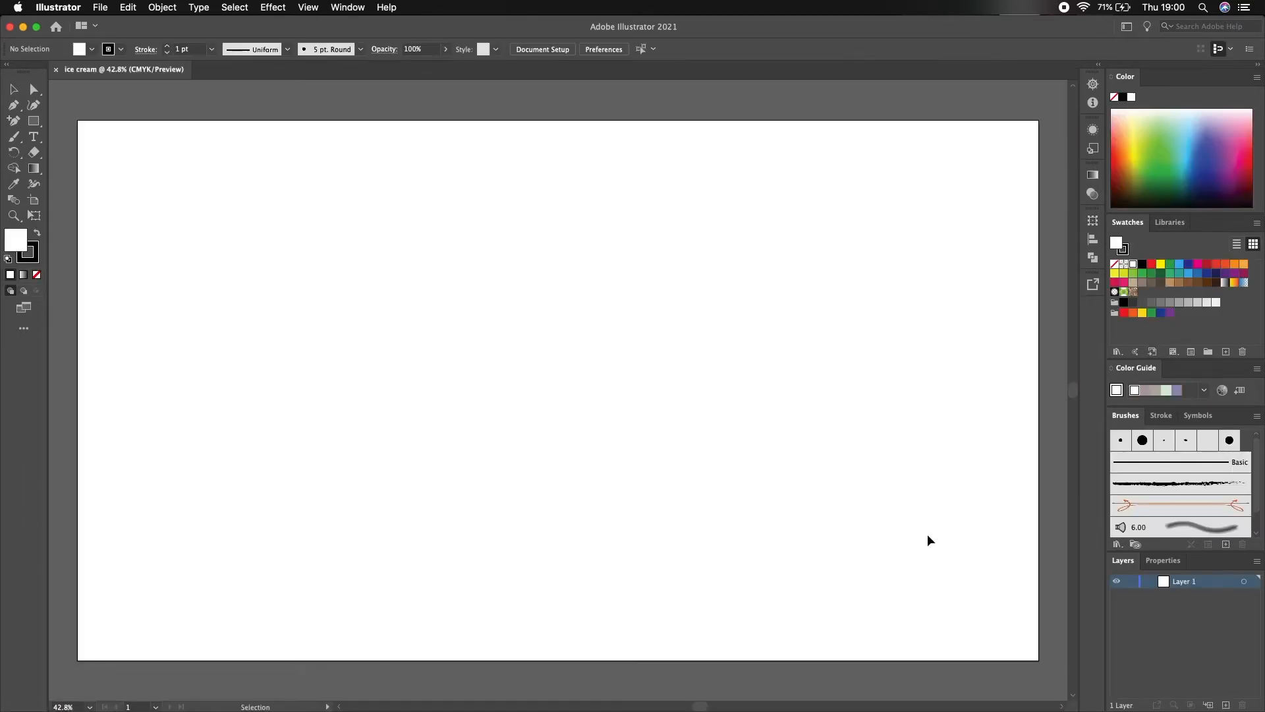
pyautogui.click(34, 122)
pyautogui.moveTo(444, 342); pyautogui.dragTo(584, 371)
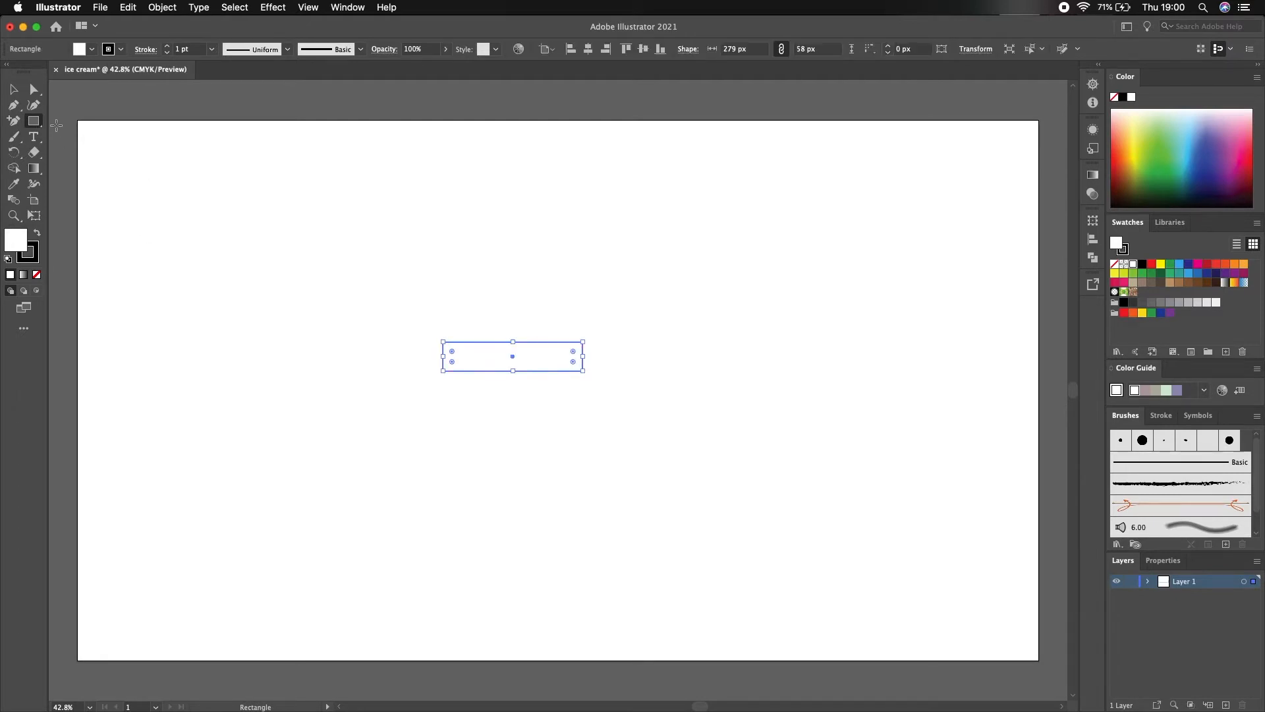
# Step: Remove the rectangle's fill and round all its corners to about 21 px to form the cone's rim
pyautogui.click(91, 48)
pyautogui.click(9, 71)
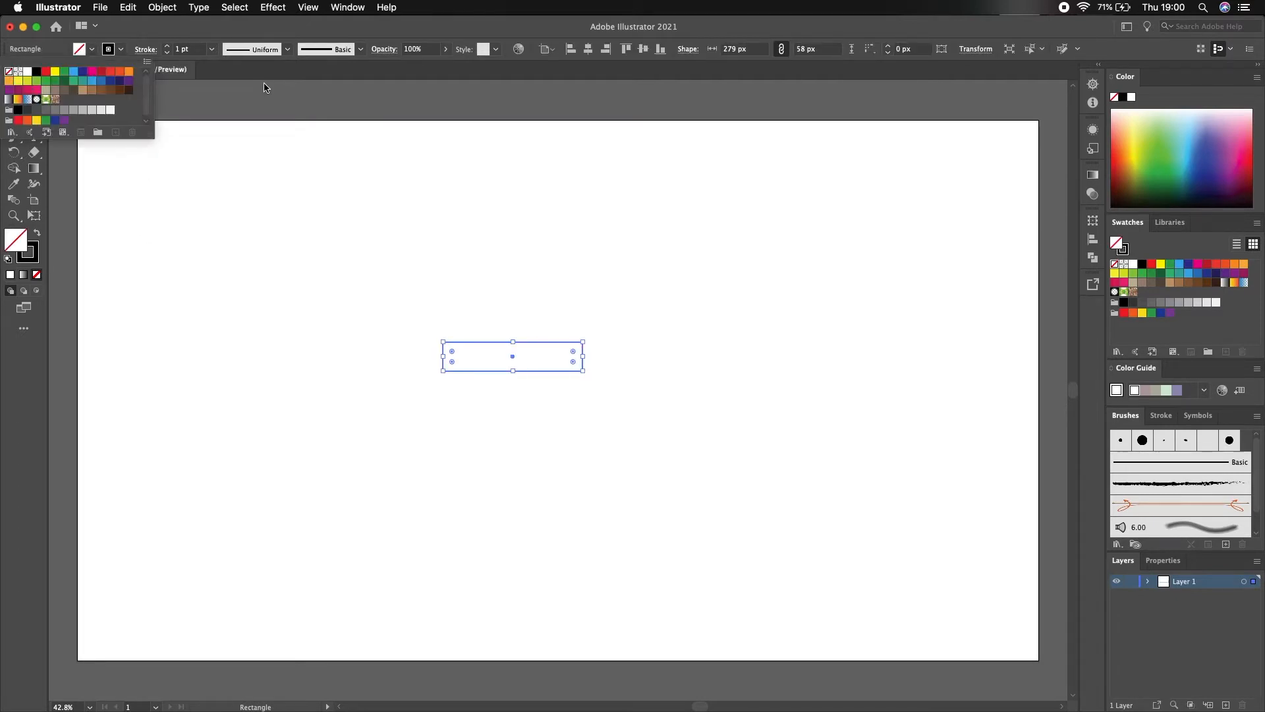
pyautogui.press('Escape')
pyautogui.press('a')
pyautogui.moveTo(453, 352); pyautogui.dragTo(454, 357)
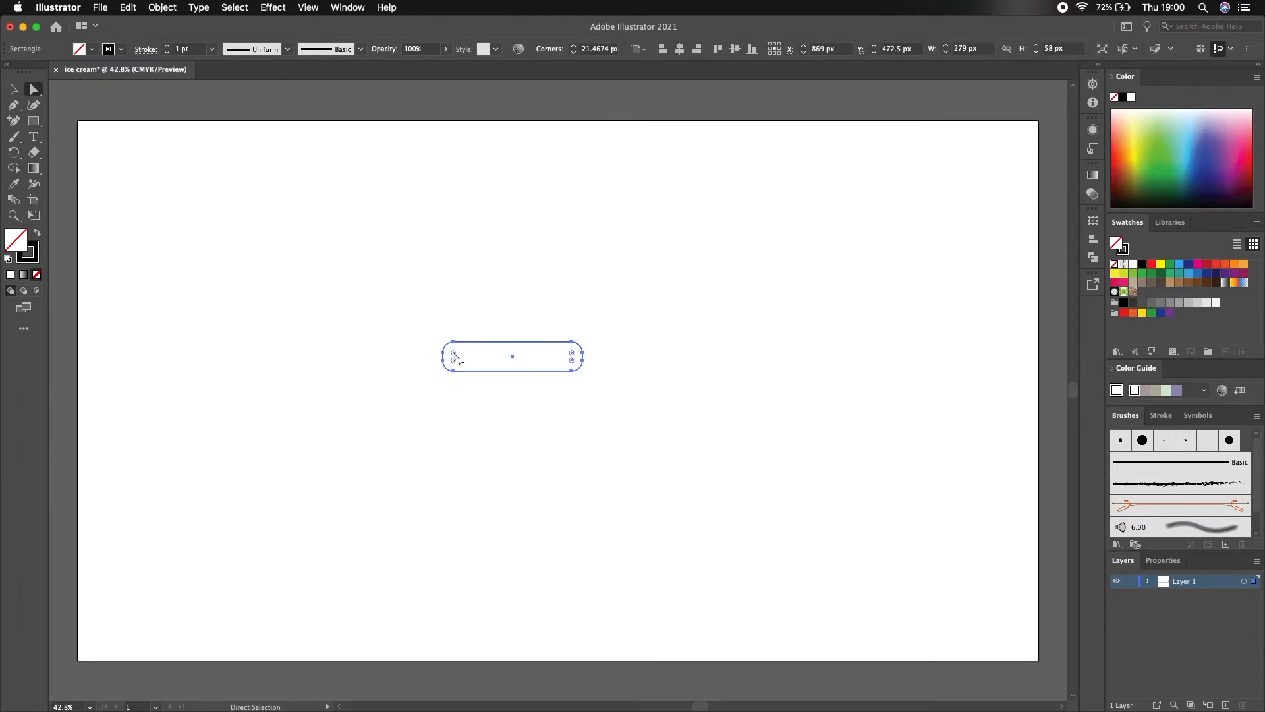
# Step: Draw a rectangle about 206 x 388 px hanging centred below the rounded rim as the cone body
pyautogui.click(33, 121)
pyautogui.moveTo(463, 372); pyautogui.dragTo(565, 565)
pyautogui.click(35, 90)
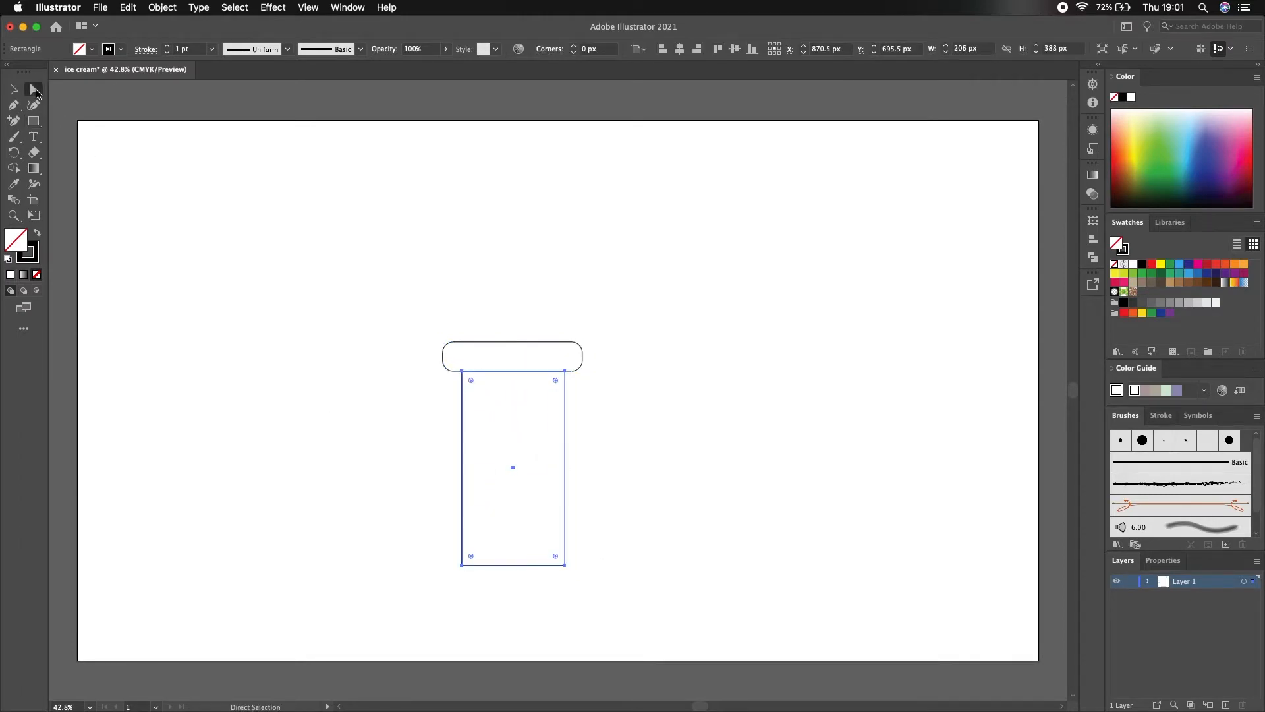
pyautogui.moveTo(472, 556)
pyautogui.mouseDown()
pyautogui.moveTo(483, 554)
pyautogui.moveTo(454, 566)
pyautogui.mouseUp()
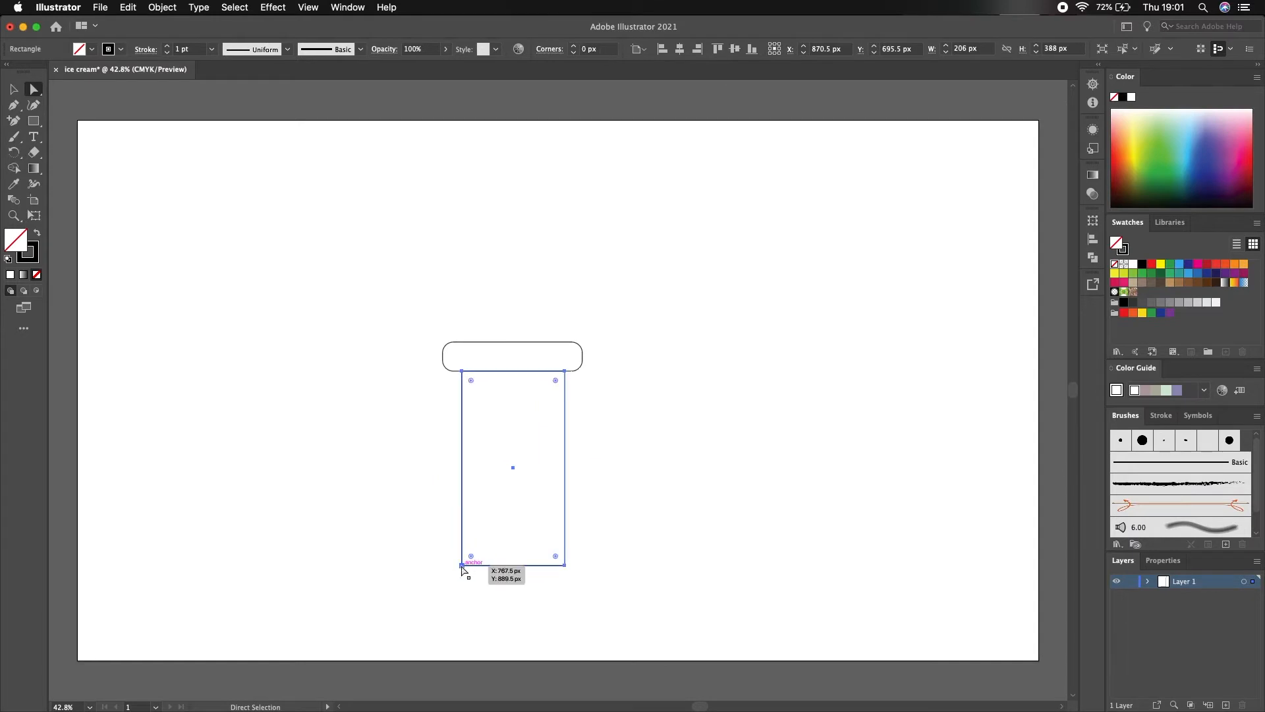
# Step: Taper the lower end of the cone body symmetrically toward its centre and round off the tip
pyautogui.click(35, 215)
pyautogui.moveTo(465, 568); pyautogui.dragTo(515, 549)
pyautogui.press('super+z')
pyautogui.click(86, 430)
pyautogui.click(34, 89)
pyautogui.click(664, 479)
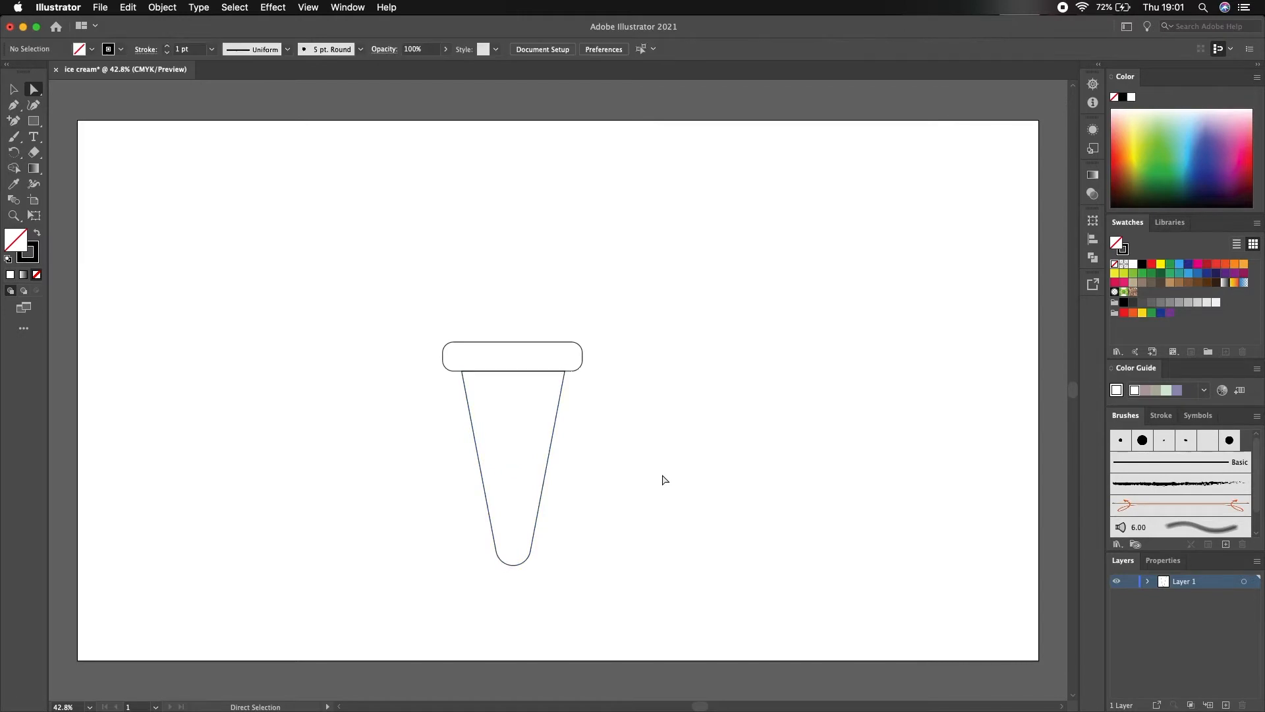
pyautogui.click(561, 393)
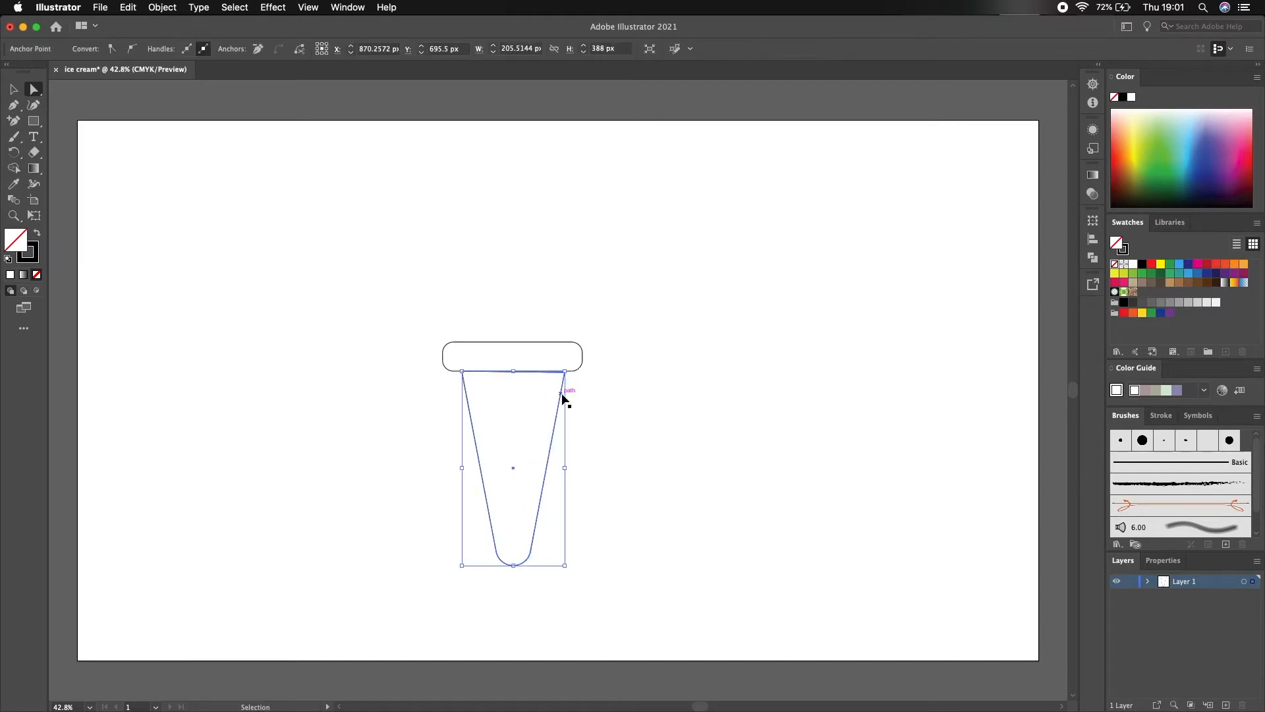
pyautogui.press('v')
pyautogui.click(556, 437)
pyautogui.click(559, 412)
pyautogui.click(648, 343)
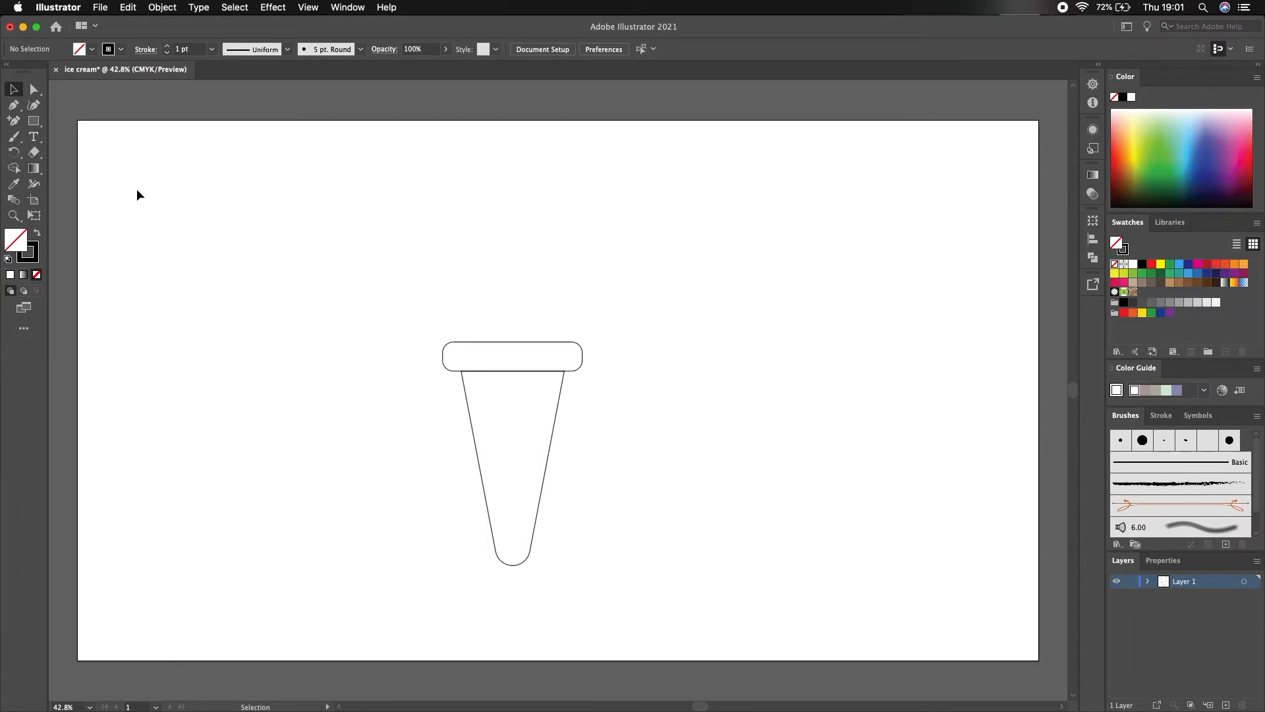
# Step: Draw a straight diagonal line about 382 px wide and 342 px high, rising to the right, in the empty area right of the cone
pyautogui.click(13, 105)
pyautogui.click(920, 186)
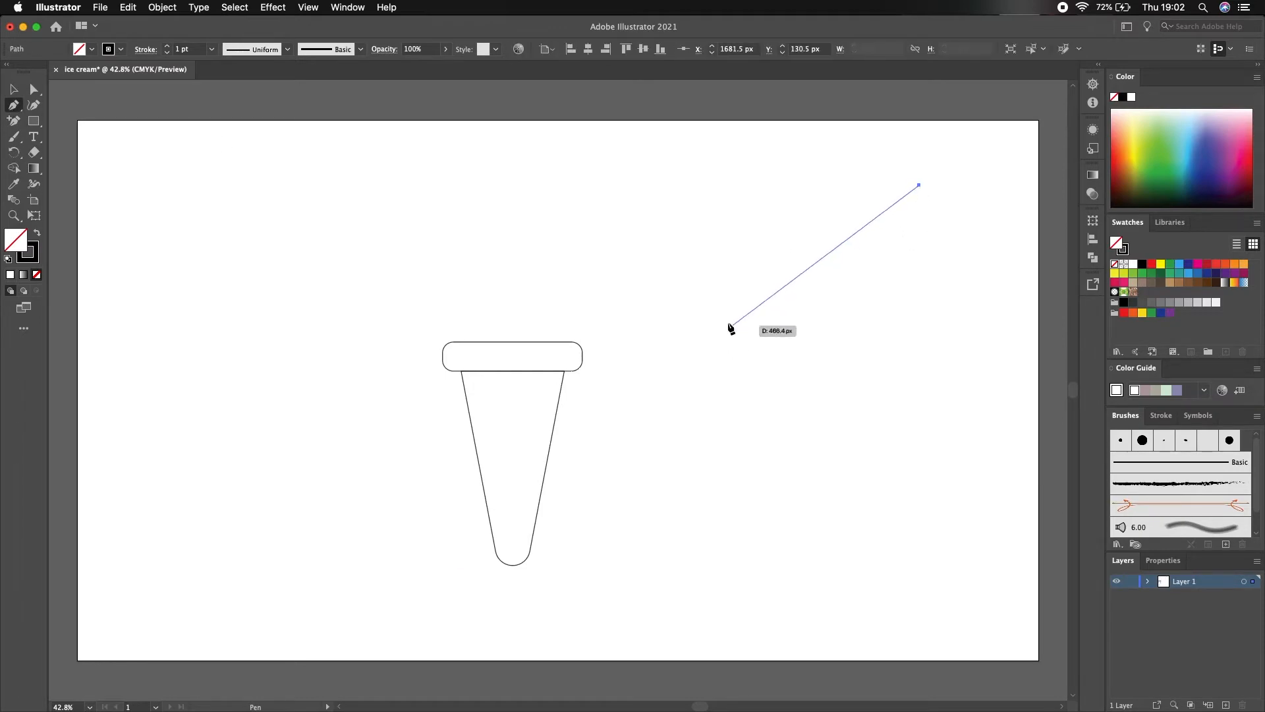
pyautogui.click(728, 356)
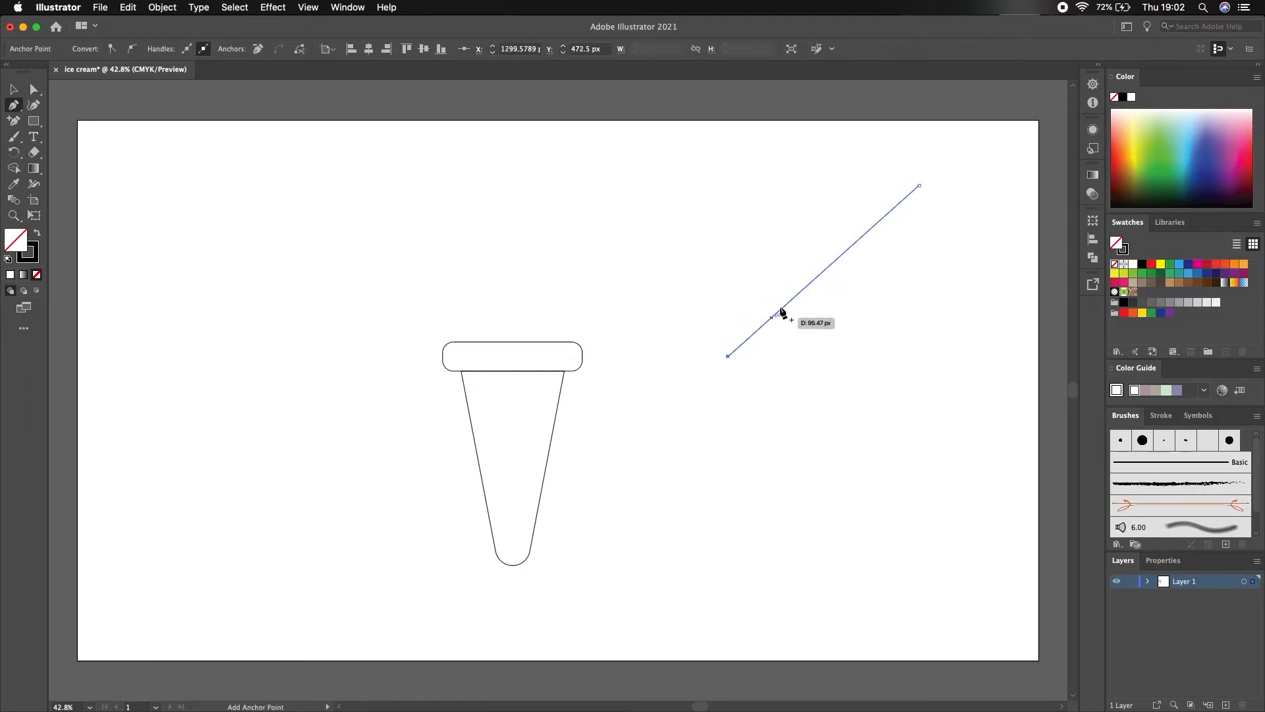
pyautogui.press('v')
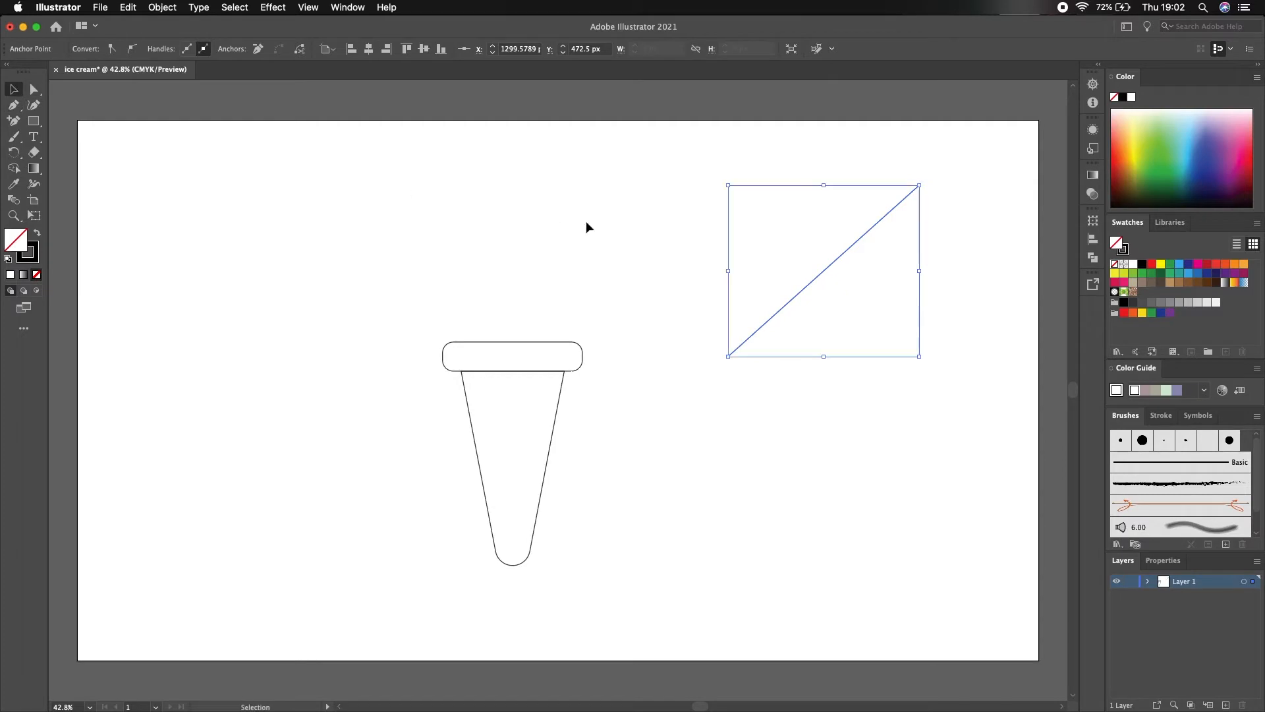
# Step: Copy the diagonal line straight down a short distance and repeat the copy until there are nine evenly spaced parallel lines
pyautogui.moveTo(832, 270); pyautogui.dragTo(834, 309)
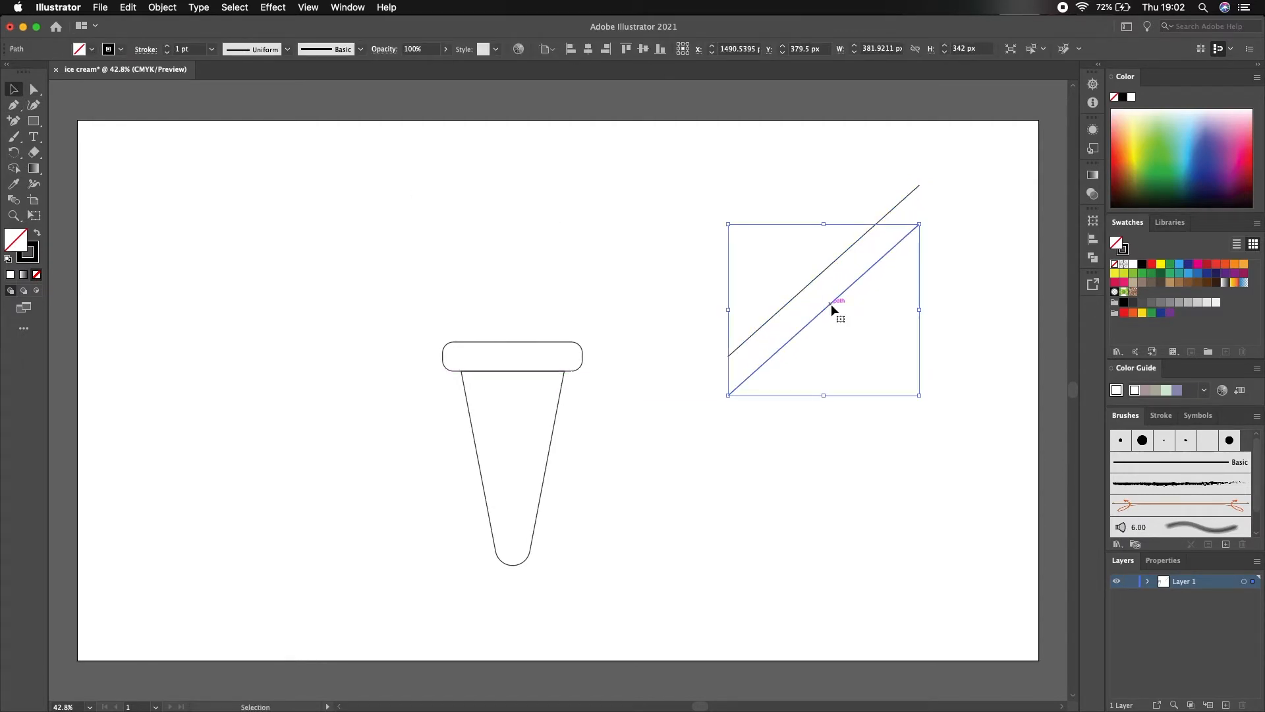
pyautogui.press('super+d')
pyautogui.press('super+d')
pyautogui.press('super+d')
pyautogui.press('super+d')
pyautogui.press('super+d')
pyautogui.press('super+d')
pyautogui.press('super+d')
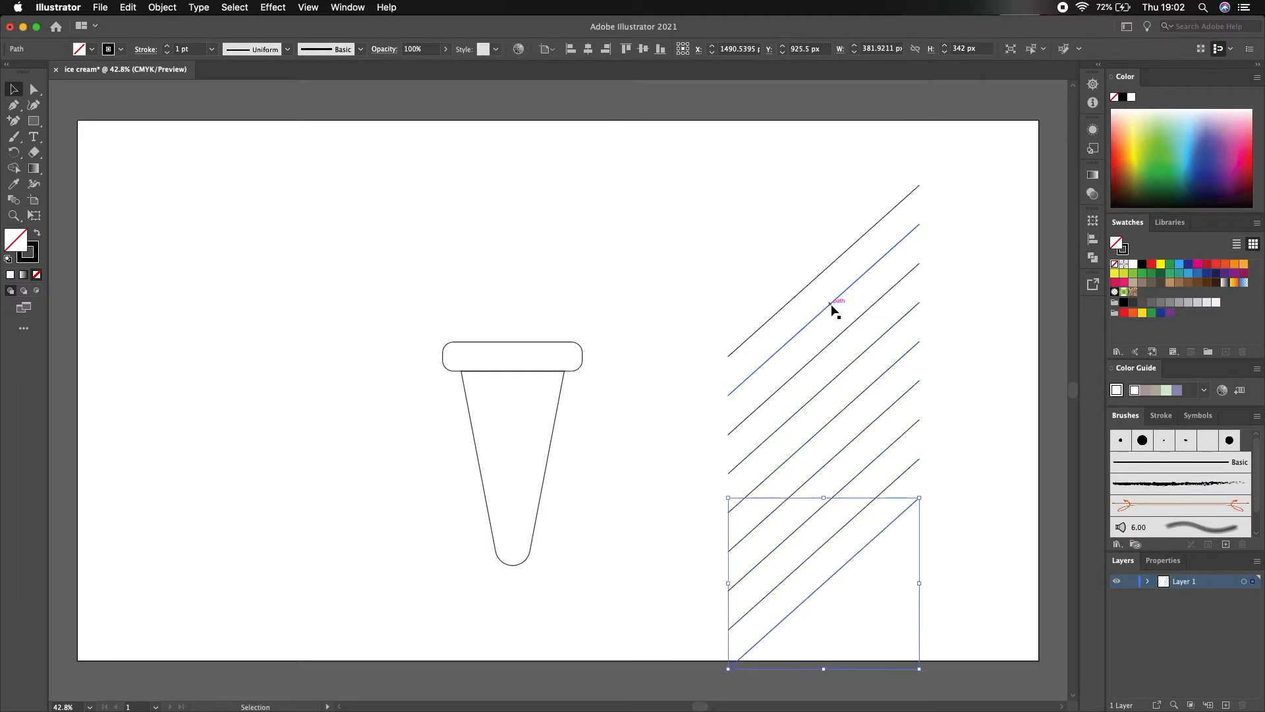
# Step: Select all the diagonal lines and reflect a mirrored copy over them to form a crisscross lattice
pyautogui.moveTo(788, 182); pyautogui.dragTo(871, 620)
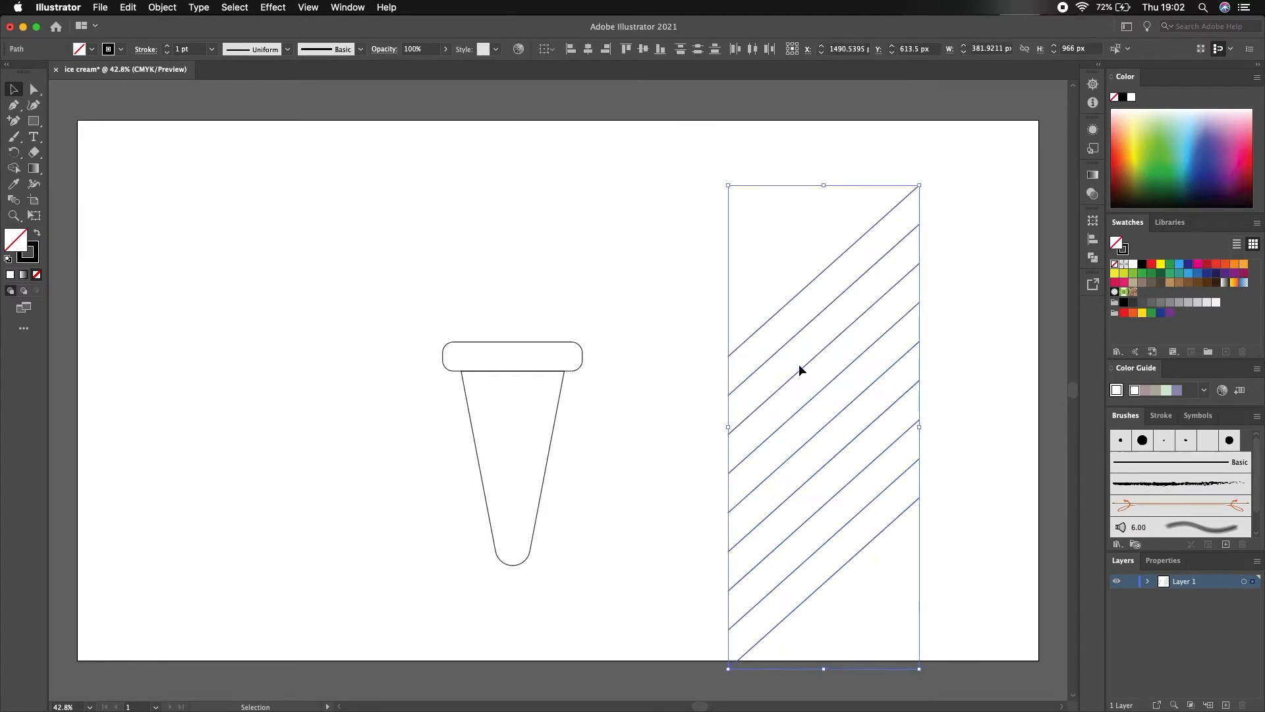
pyautogui.rightClick(804, 367)
pyautogui.moveTo(860, 559)
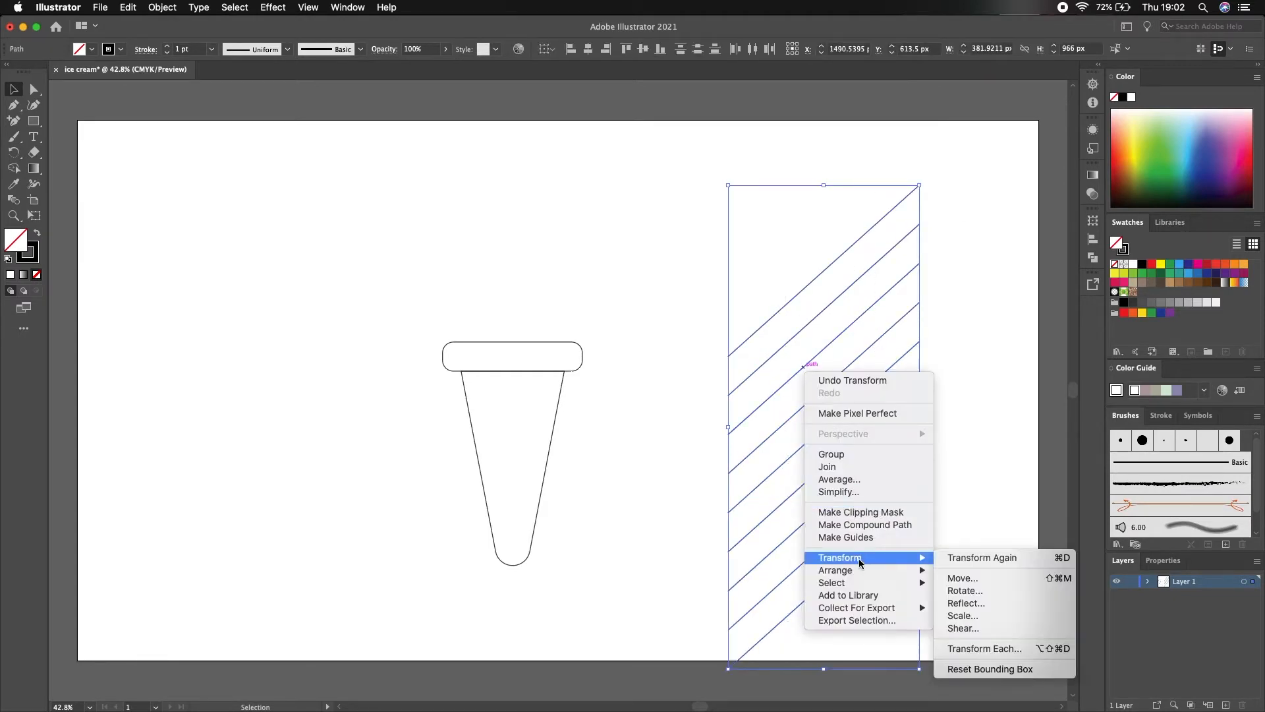
pyautogui.click(981, 600)
pyautogui.click(558, 457)
pyautogui.click(964, 315)
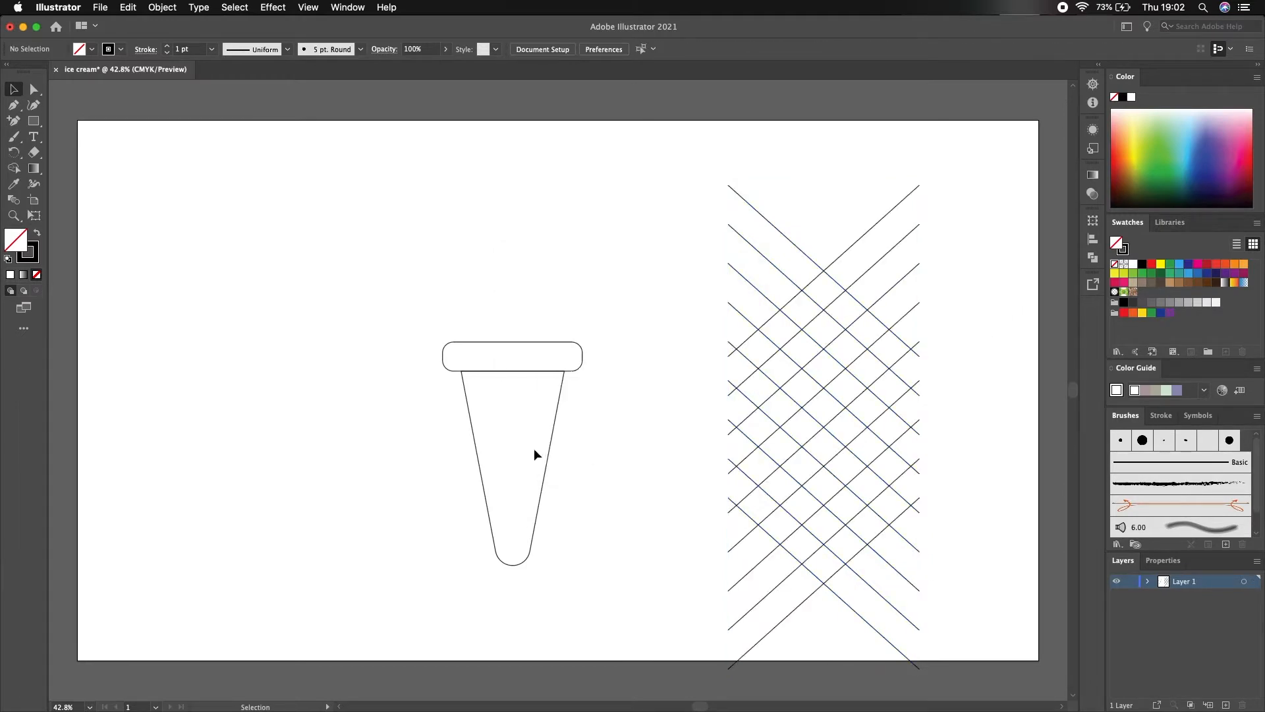
# Step: Duplicate the cone body outline to the left of the cone and over the lattice, and bring the lattice's copy to the front
pyautogui.click(552, 451)
pyautogui.moveTo(552, 439); pyautogui.dragTo(865, 395)
pyautogui.rightClick(865, 395)
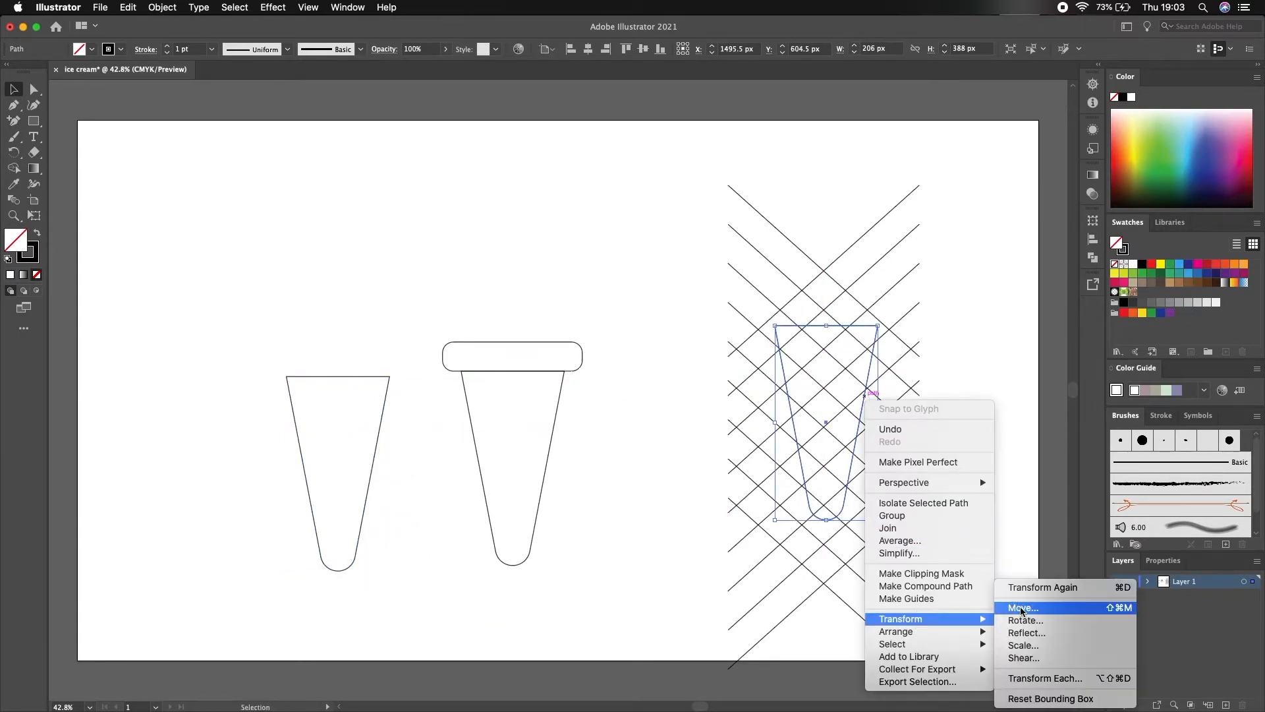
pyautogui.moveTo(957, 633)
pyautogui.click(1019, 632)
pyautogui.click(947, 447)
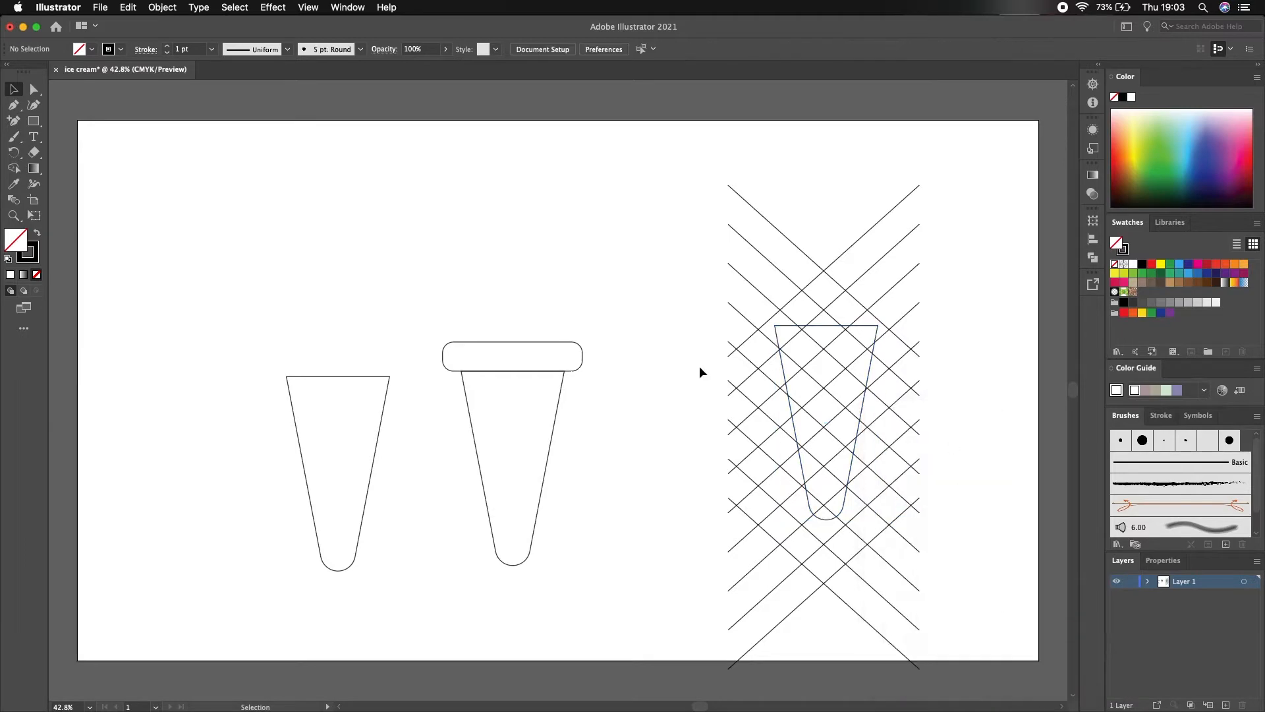
# Step: Select all lattice lines with the cone outline over them and make a clipping mask
pyautogui.moveTo(748, 310); pyautogui.dragTo(710, 662)
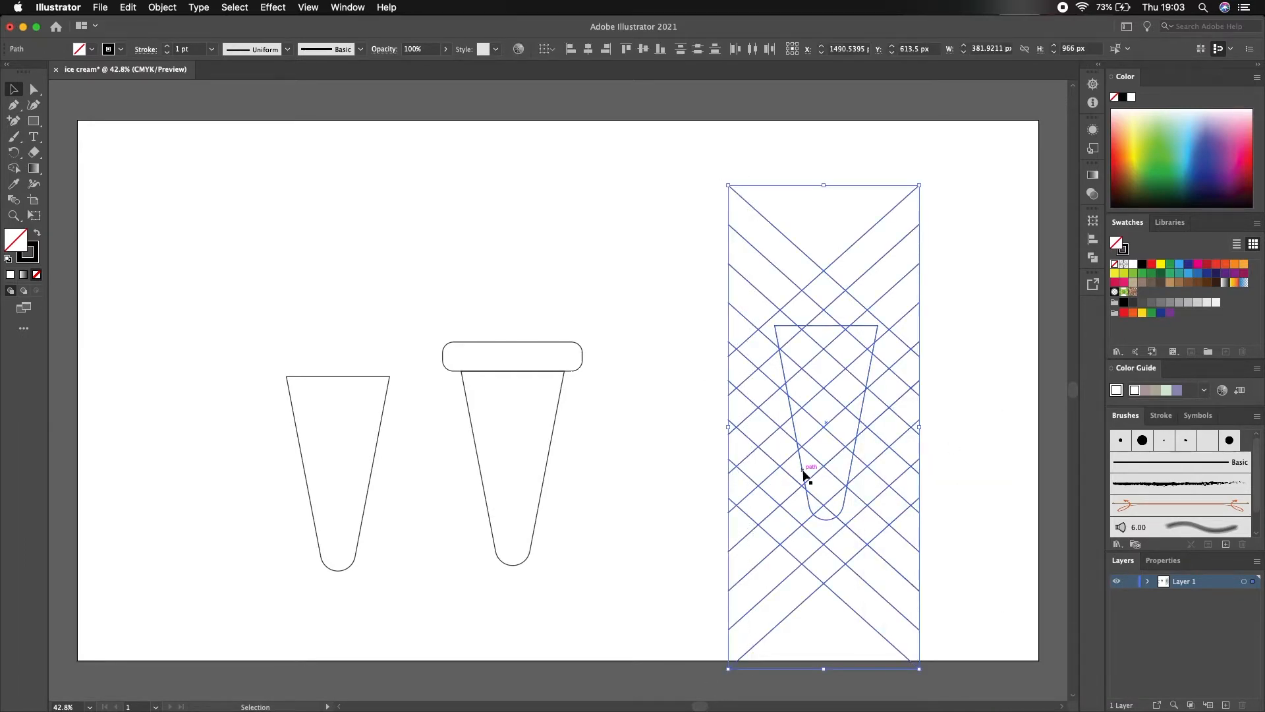
pyautogui.keyDown('shift'); pyautogui.click(804, 473); pyautogui.keyUp('shift')
pyautogui.rightClick(804, 473)
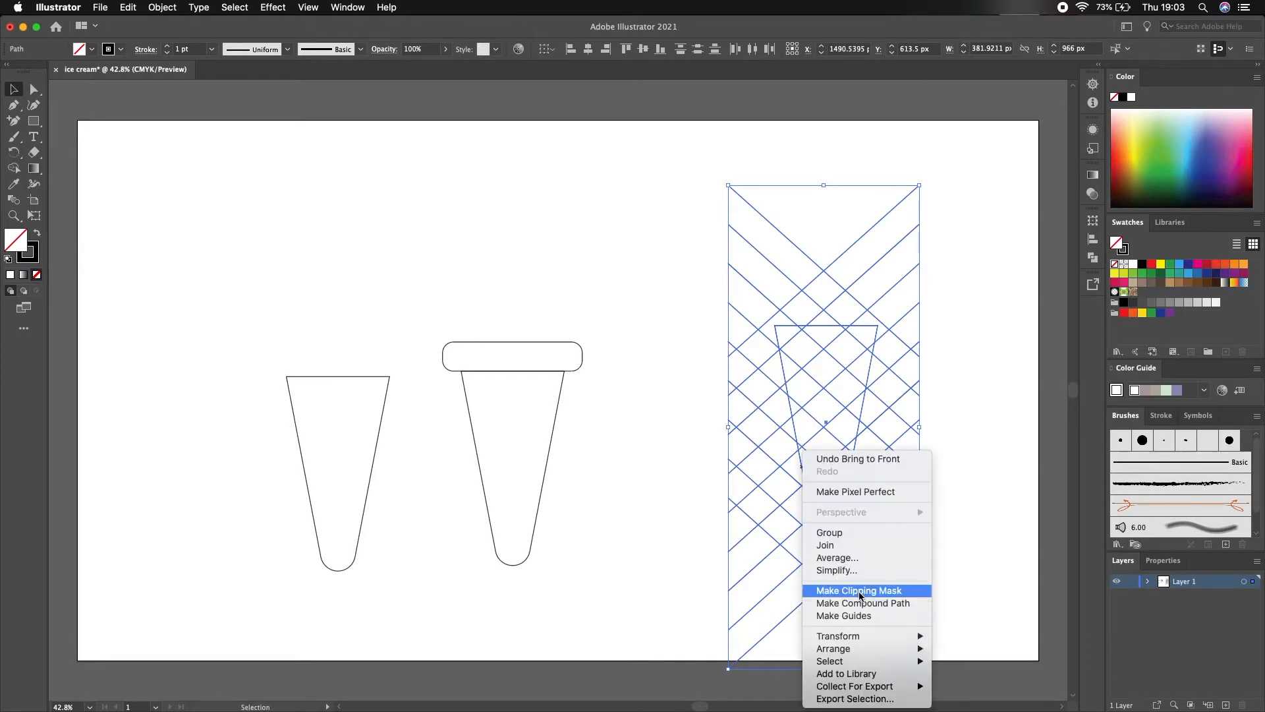
pyautogui.click(859, 591)
pyautogui.click(964, 302)
# Step: Move the clipped waffle pattern exactly onto the cone body and delete the spare cone outline on the left
pyautogui.moveTo(725, 275); pyautogui.dragTo(914, 574)
pyautogui.moveTo(829, 389); pyautogui.dragTo(522, 442)
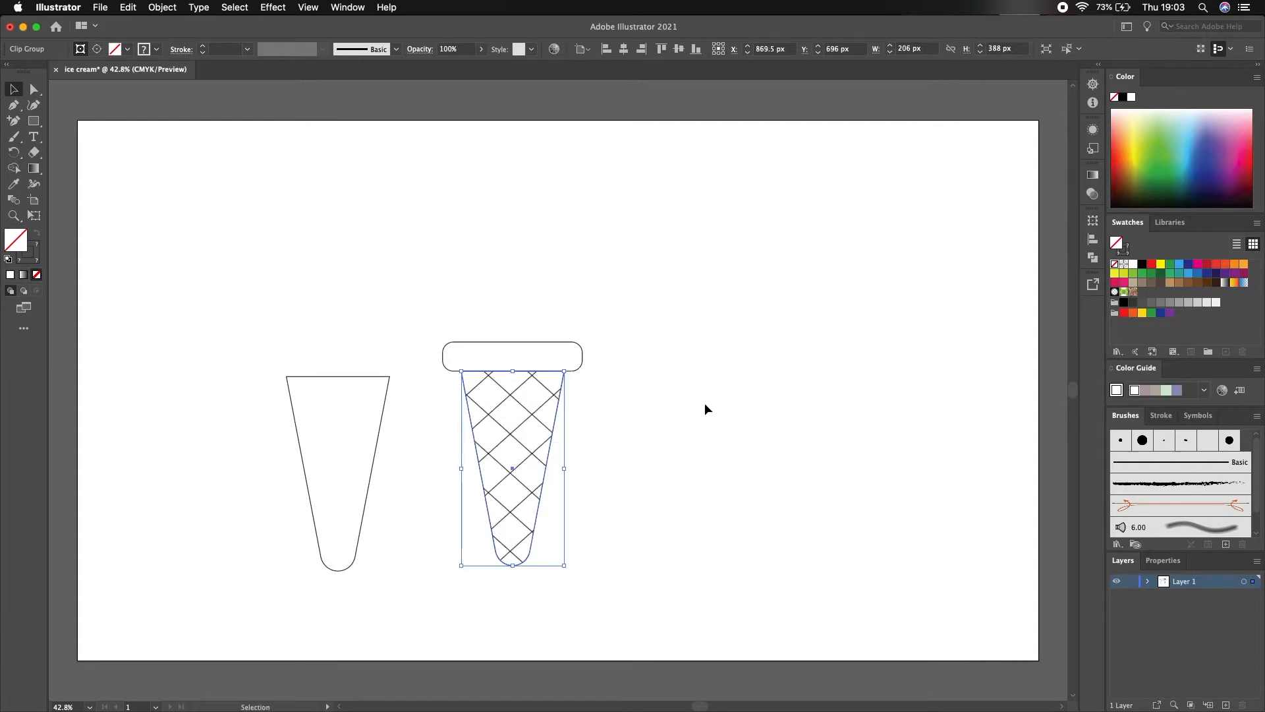
pyautogui.click(705, 404)
pyautogui.moveTo(227, 312); pyautogui.dragTo(394, 580)
pyautogui.press('Delete')
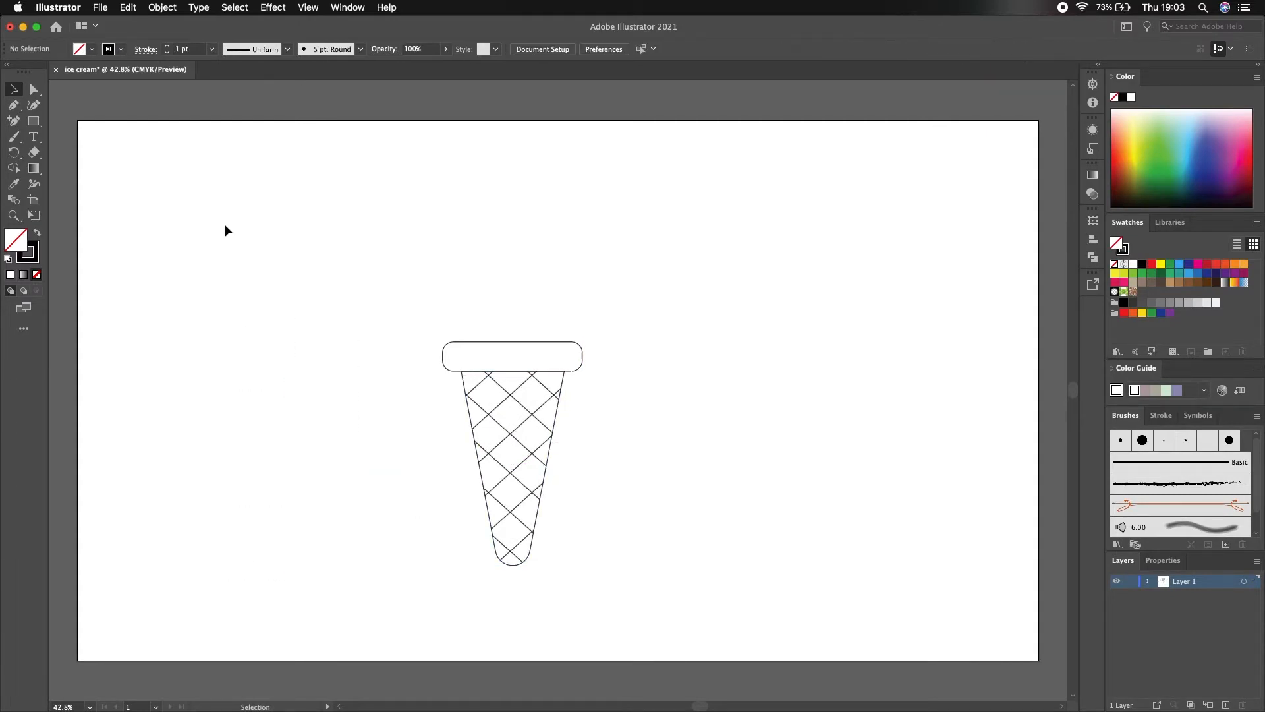
# Step: Draw a circle about 206 px in diameter to the upper left of the cone
pyautogui.moveTo(36, 124); pyautogui.dragTo(86, 139)
pyautogui.moveTo(251, 253); pyautogui.dragTo(354, 356)
pyautogui.moveTo(34, 121); pyautogui.dragTo(98, 128)
pyautogui.click(98, 128)
pyautogui.click(602, 392)
pyautogui.click(13, 91)
pyautogui.click(109, 154)
# Step: Add a bar about 206 x 39 px with fully rounded ends across the lower part of the circle
pyautogui.click(35, 123)
pyautogui.moveTo(251, 330); pyautogui.dragTo(344, 343)
pyautogui.click(31, 90)
pyautogui.press('v')
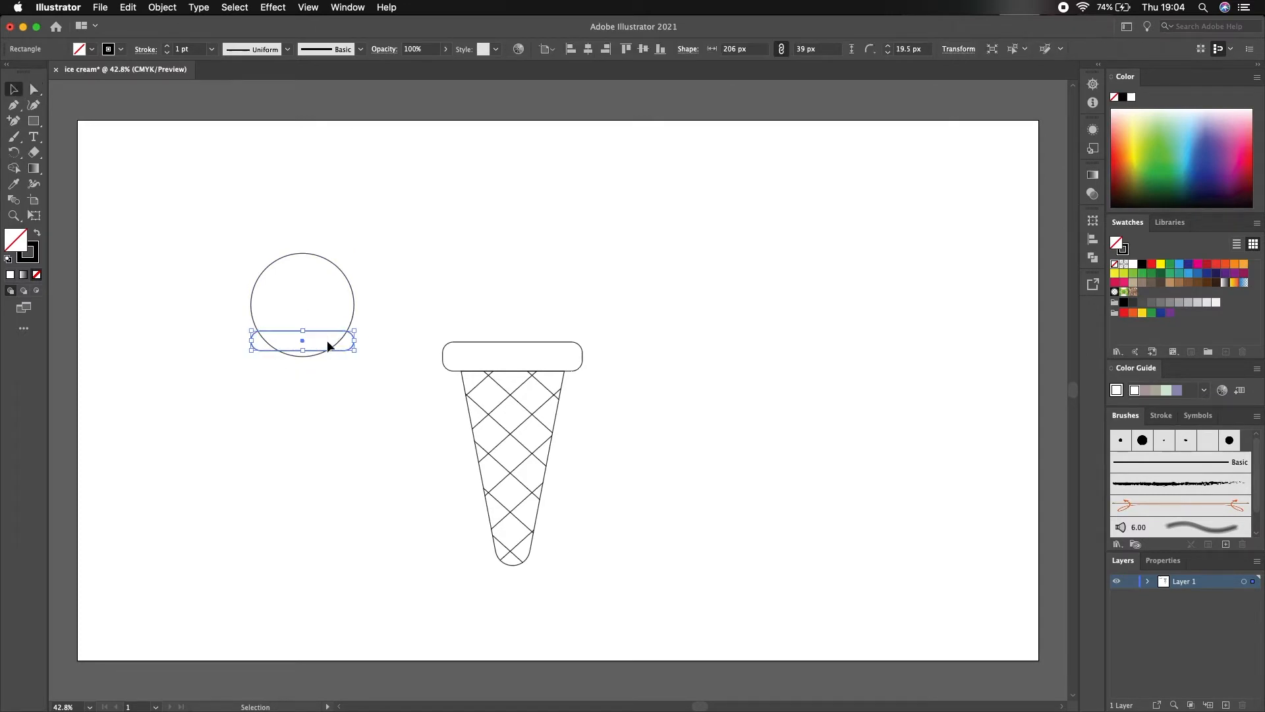
pyautogui.moveTo(326, 329); pyautogui.dragTo(325, 325)
pyautogui.click(121, 124)
# Step: Unite the circle and rounded bar into one flat-bottomed scoop and place one scoop on the cone's rim and another to its right
pyautogui.moveTo(201, 216); pyautogui.dragTo(389, 370)
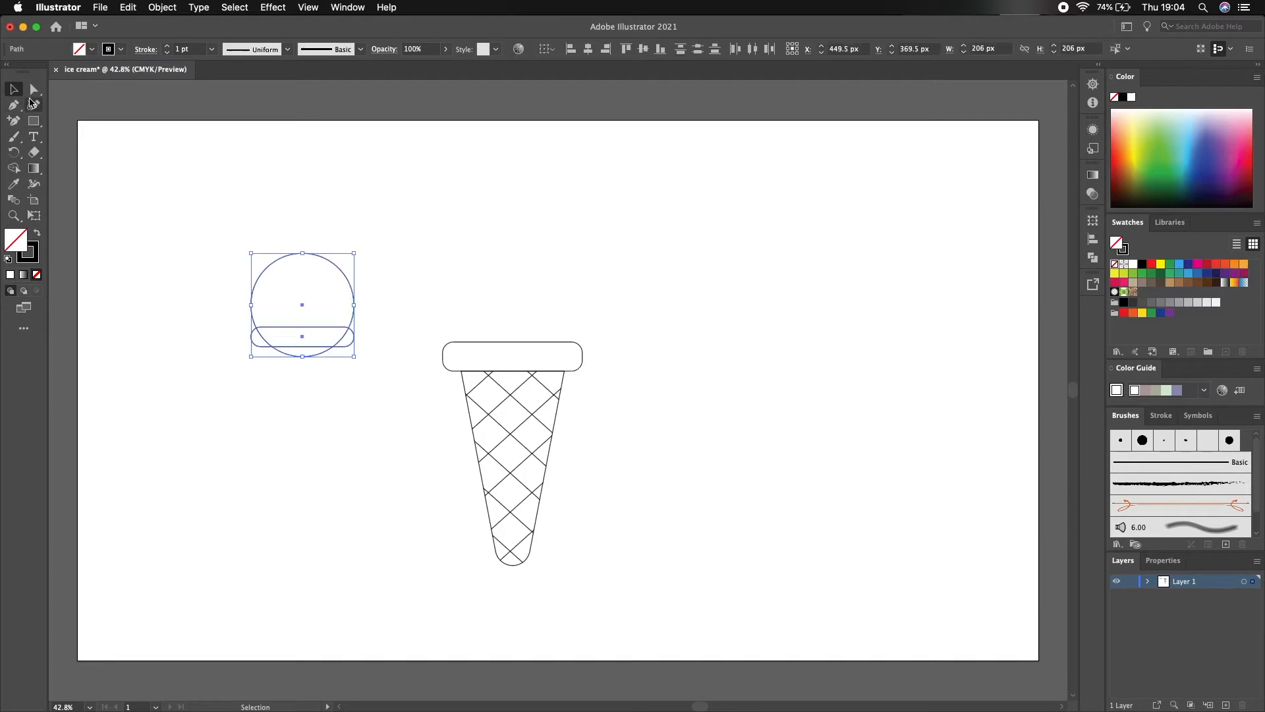
pyautogui.click(13, 168)
pyautogui.moveTo(305, 319)
pyautogui.mouseDown()
pyautogui.moveTo(283, 344)
pyautogui.moveTo(347, 348)
pyautogui.moveTo(332, 351)
pyautogui.mouseUp()
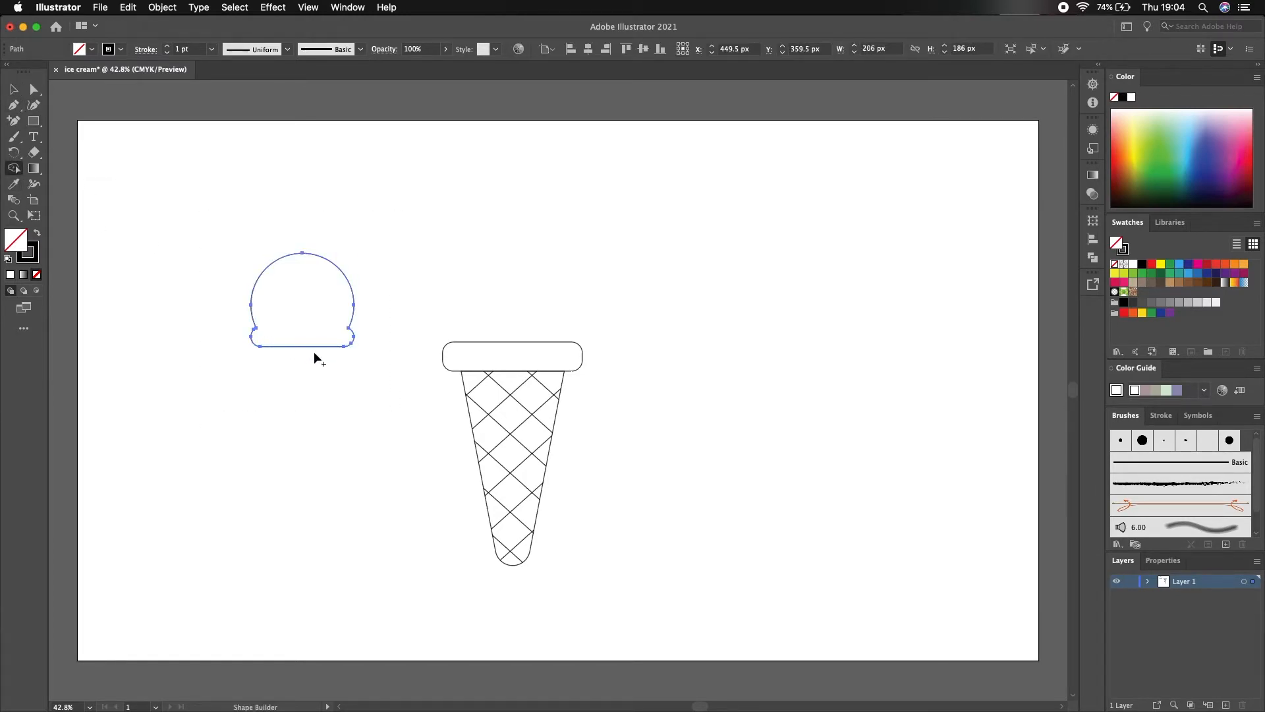
pyautogui.press('v')
pyautogui.moveTo(259, 285); pyautogui.dragTo(709, 277)
# Step: Draw two narrow rectangles with rounded bottoms as drips over the lower right edge of the right scoop
pyautogui.press('m')
pyautogui.moveTo(785, 320)
pyautogui.mouseDown()
pyautogui.moveTo(795, 376)
pyautogui.moveTo(763, 326)
pyautogui.mouseUp()
pyautogui.click(34, 91)
pyautogui.press('m')
pyautogui.press('a')
pyautogui.click(14, 89)
pyautogui.click(883, 302)
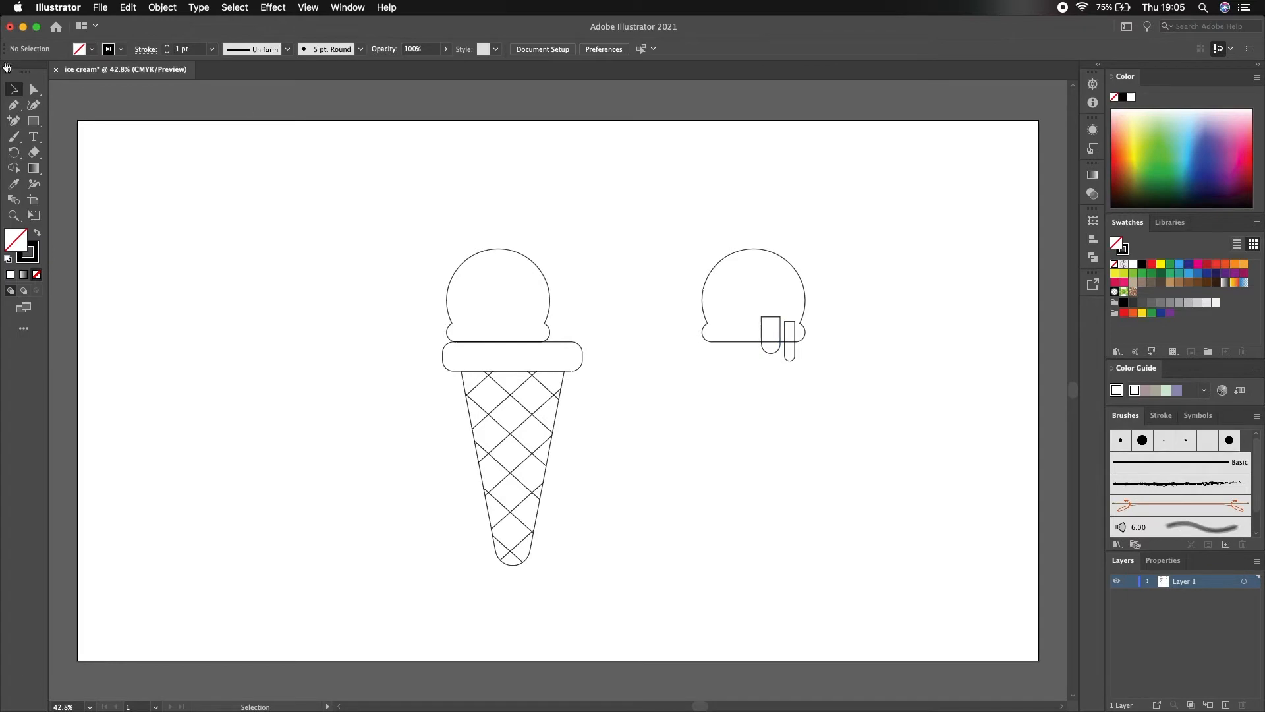
# Step: Merge the right scoop and its two drips into a single shape with the Shape Builder tool
pyautogui.moveTo(678, 246); pyautogui.dragTo(832, 402)
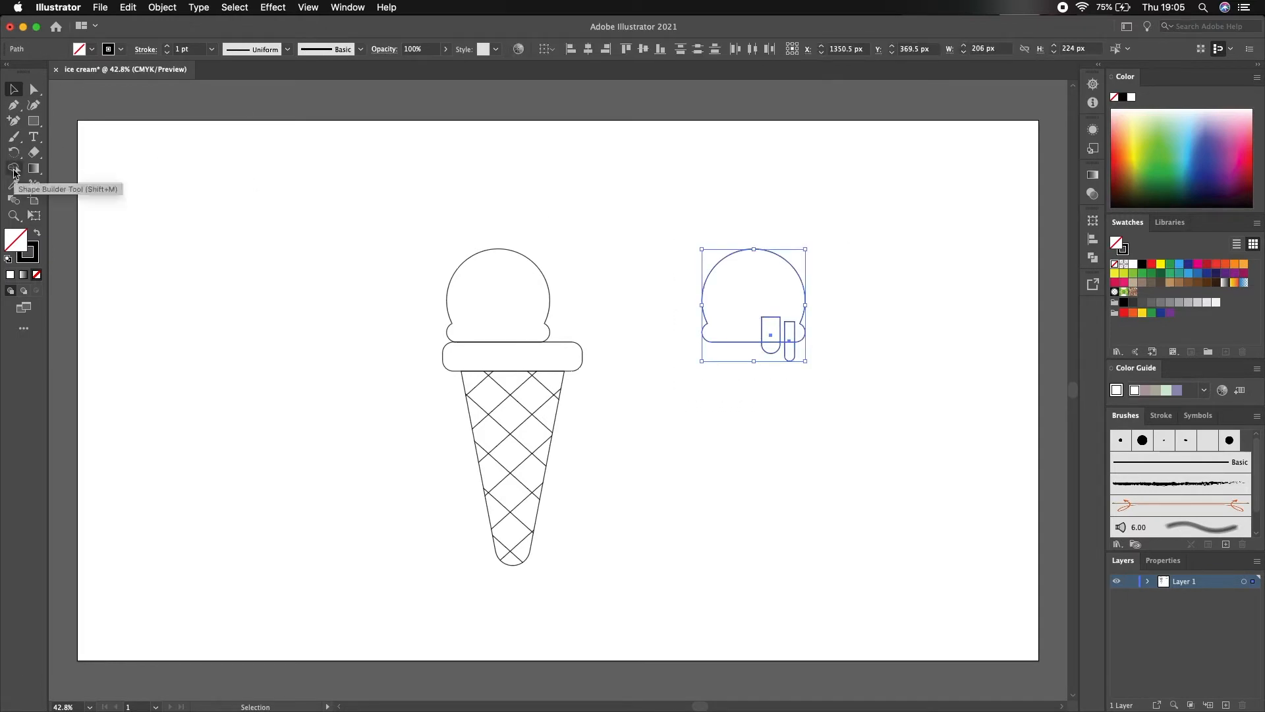
pyautogui.click(13, 168)
pyautogui.moveTo(771, 351); pyautogui.dragTo(773, 351)
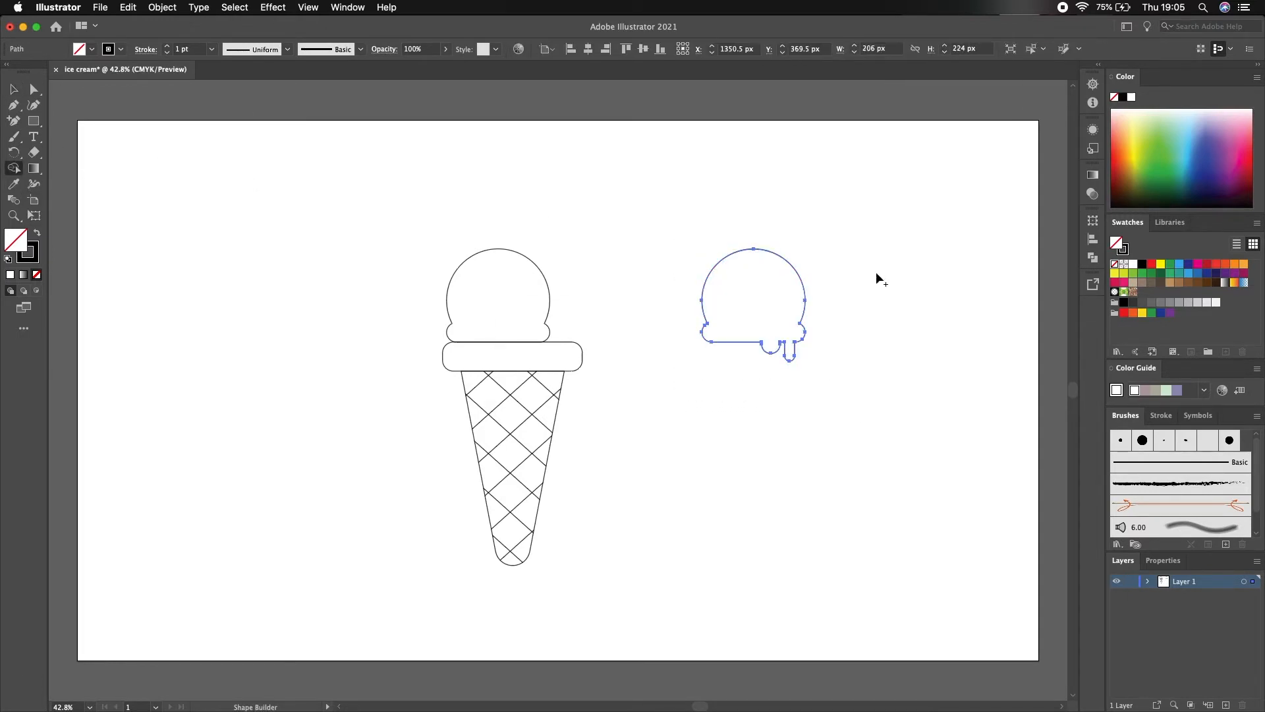
# Step: Place one plain scoop to the left of the cone and another above it, leaving the rim clear
pyautogui.press('v')
pyautogui.click(454, 235)
pyautogui.click(472, 260)
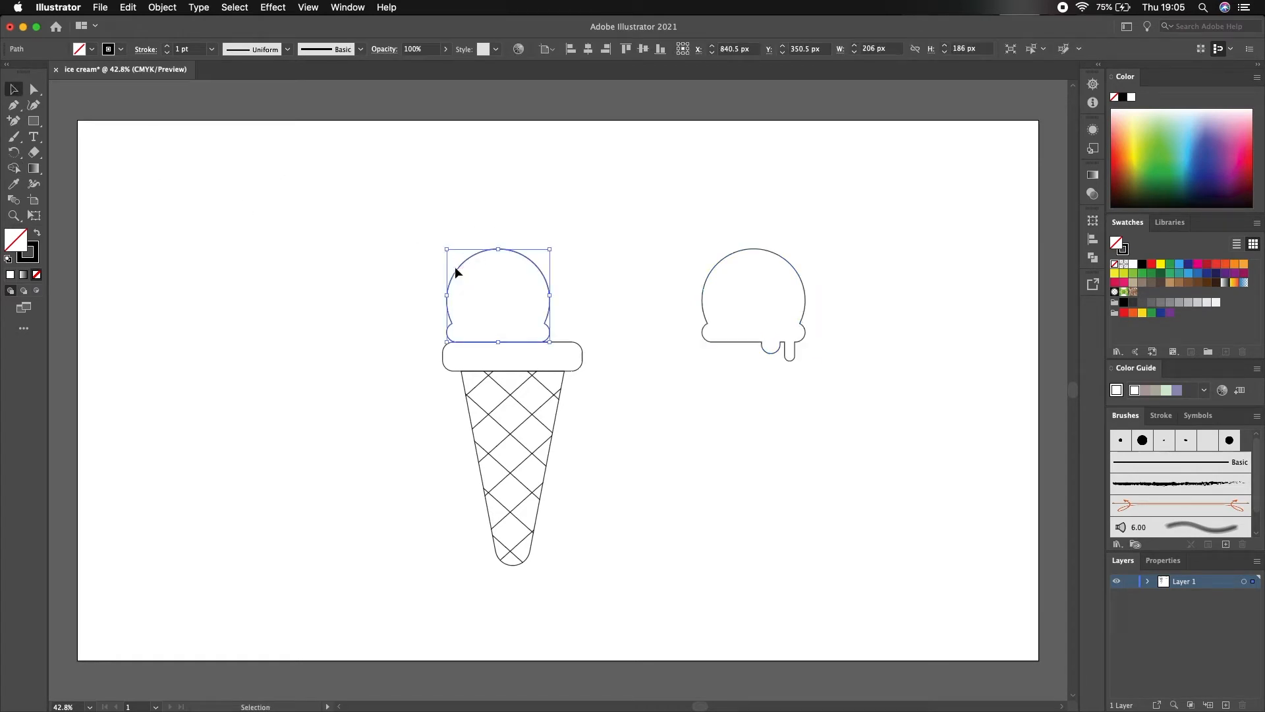
pyautogui.moveTo(460, 271); pyautogui.dragTo(226, 283)
pyautogui.moveTo(528, 260); pyautogui.dragTo(547, 167)
# Step: Draw one round-bottomed rectangle as a drip over the lower left edge of the left scoop
pyautogui.press('m')
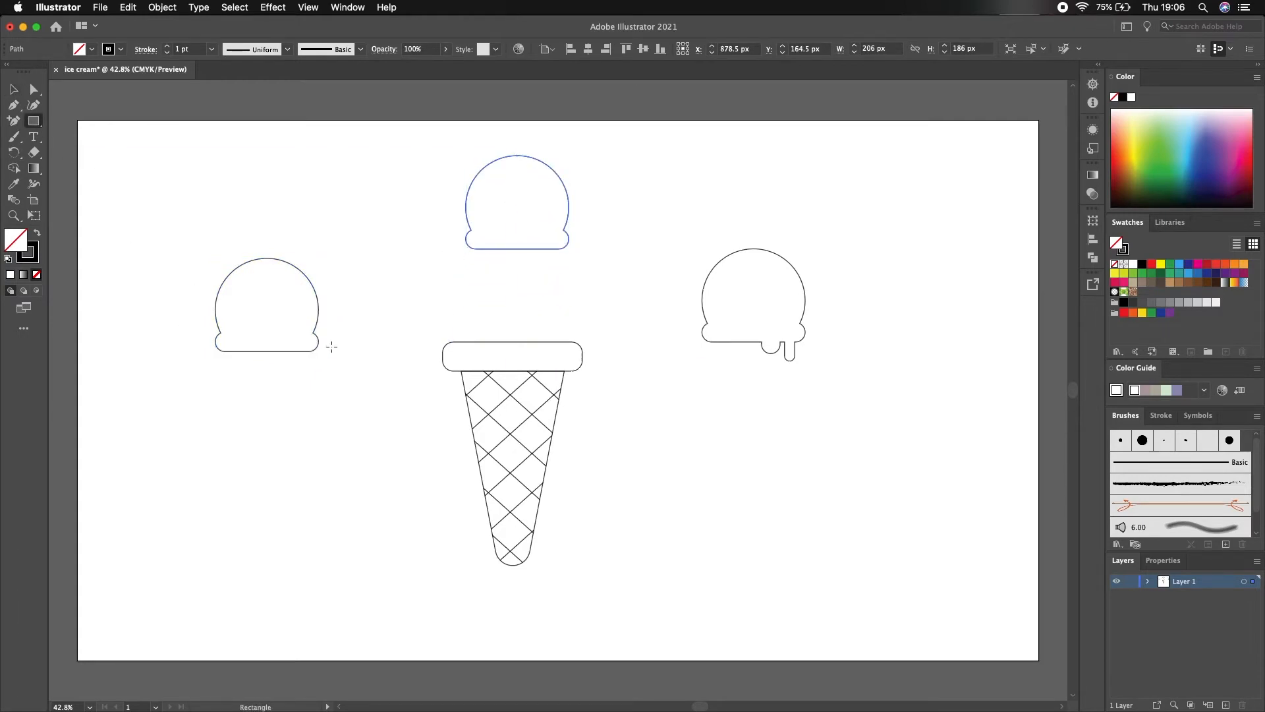
pyautogui.moveTo(229, 333)
pyautogui.mouseDown()
pyautogui.moveTo(255, 375)
pyautogui.moveTo(243, 357)
pyautogui.mouseUp()
pyautogui.press('a')
pyautogui.click(50, 114)
pyautogui.click(14, 89)
# Step: Merge the left scoop and its drip into a single shape with the Shape Builder tool
pyautogui.moveTo(185, 231); pyautogui.dragTo(374, 512)
pyautogui.hotkey('shift', 'm')
pyautogui.moveTo(297, 330); pyautogui.dragTo(244, 367)
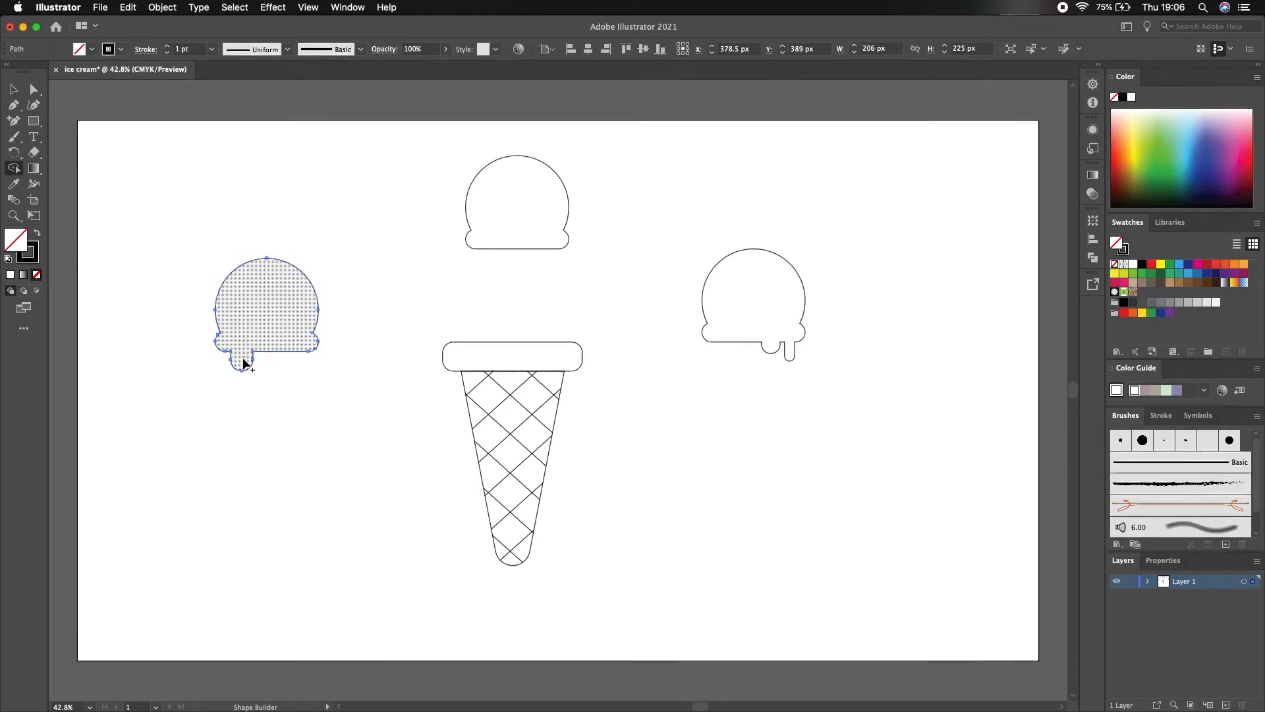
pyautogui.click(15, 91)
pyautogui.click(117, 196)
# Step: Move the two dripping scoops side by side onto the cone's rim and lower the plain scoop to overlap them from above
pyautogui.moveTo(243, 263); pyautogui.dragTo(471, 253)
pyautogui.moveTo(745, 253); pyautogui.dragTo(527, 256)
pyautogui.moveTo(520, 171); pyautogui.dragTo(509, 206)
pyautogui.click(686, 208)
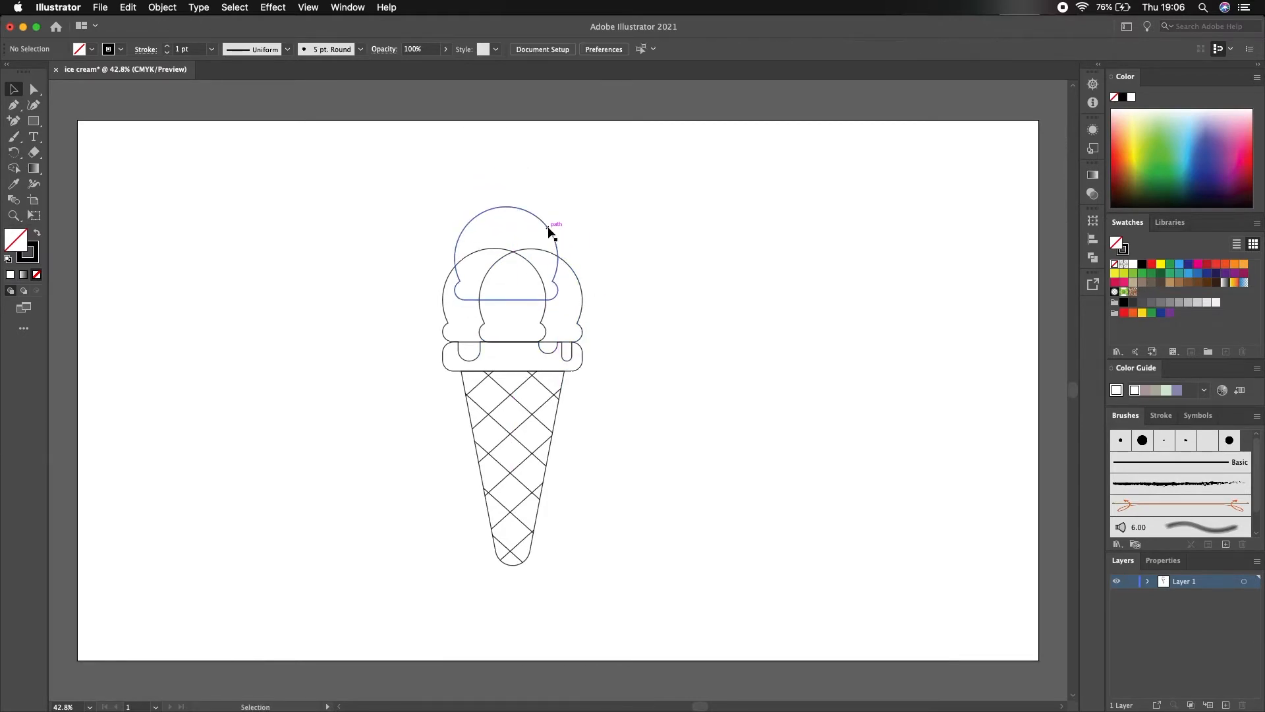
# Step: Send the left and upper scoops to the back, putting the upper scoop behind all the other shapes
pyautogui.click(463, 277)
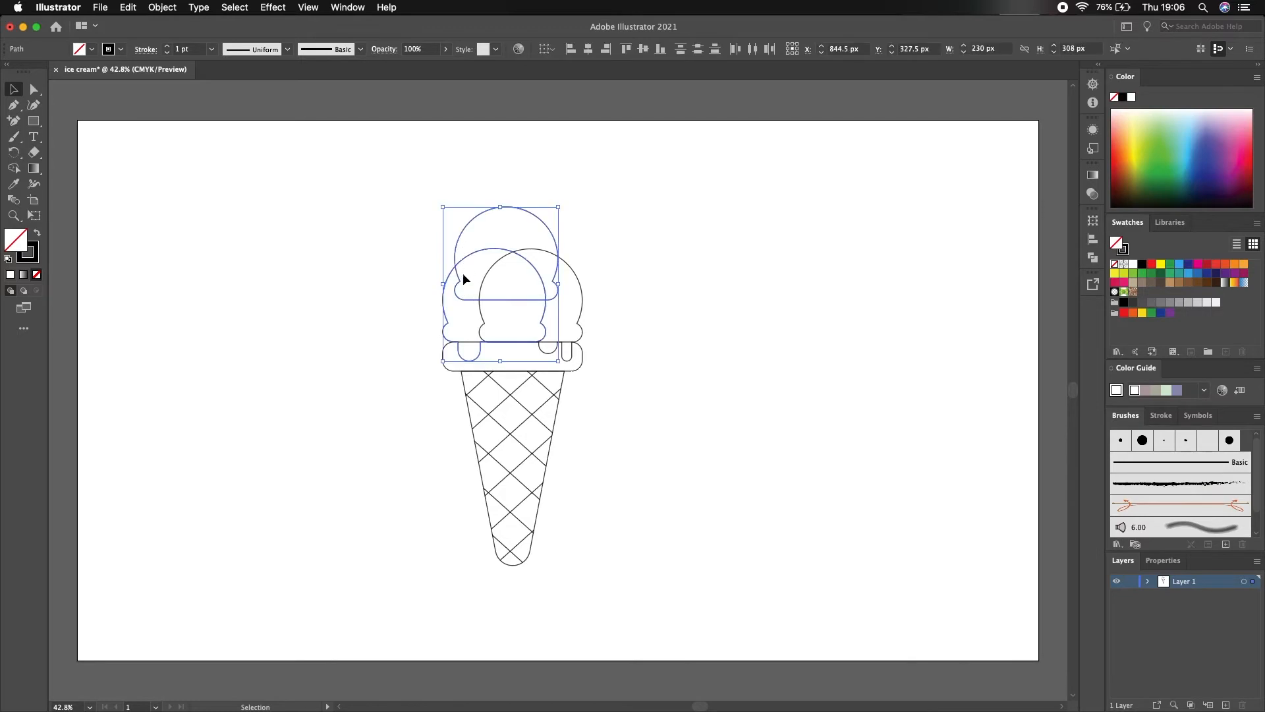
pyautogui.rightClick(457, 248)
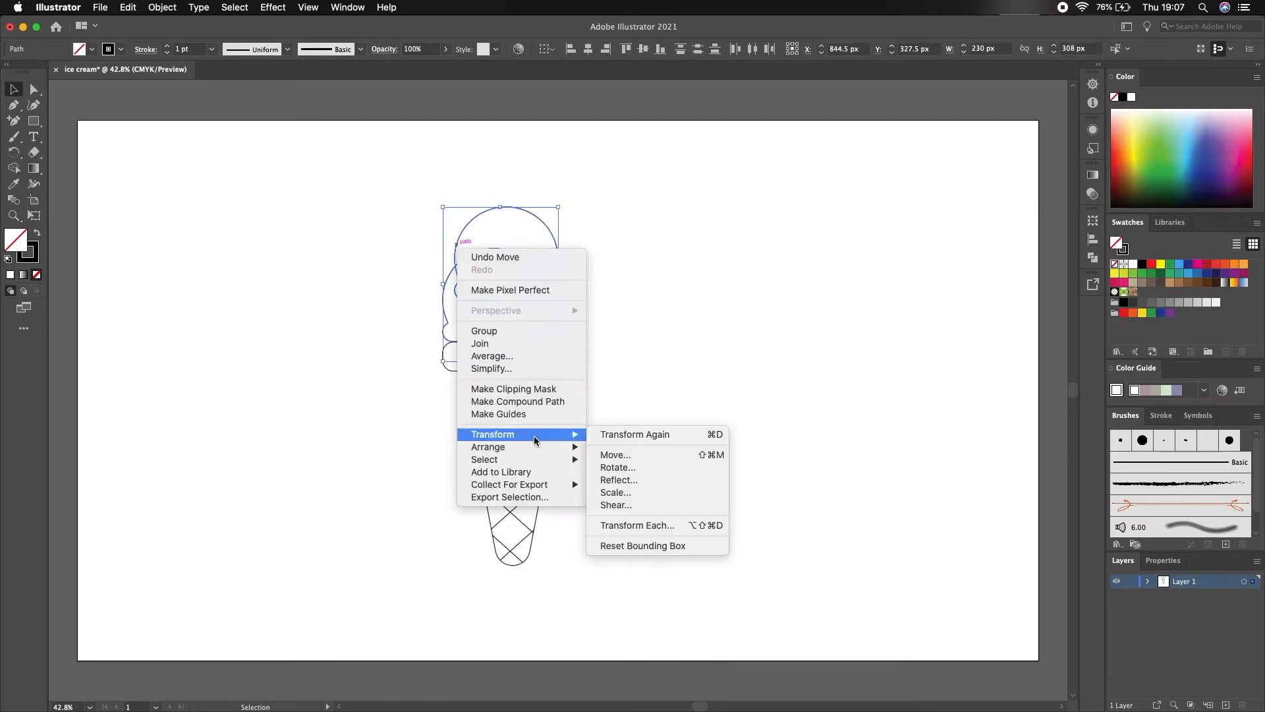
pyautogui.moveTo(527, 447)
pyautogui.click(646, 484)
pyautogui.click(541, 216)
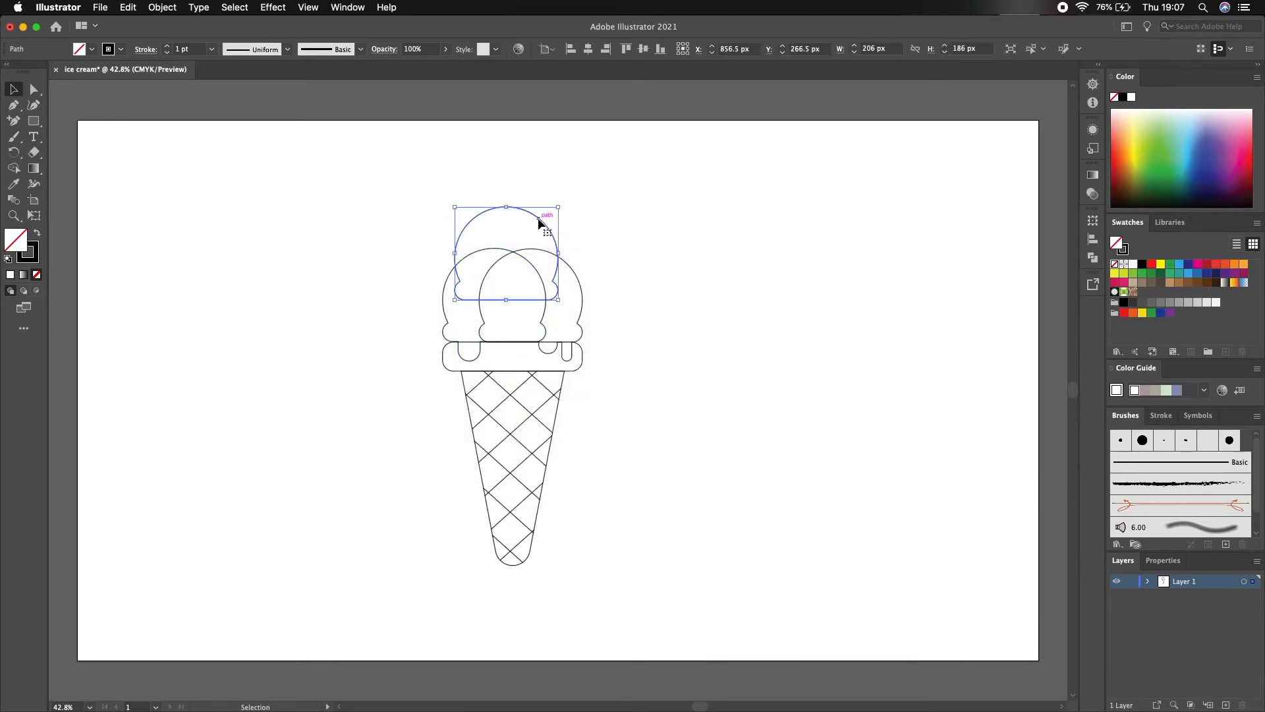
pyautogui.rightClick(539, 219)
pyautogui.moveTo(607, 454)
pyautogui.click(698, 494)
pyautogui.click(723, 253)
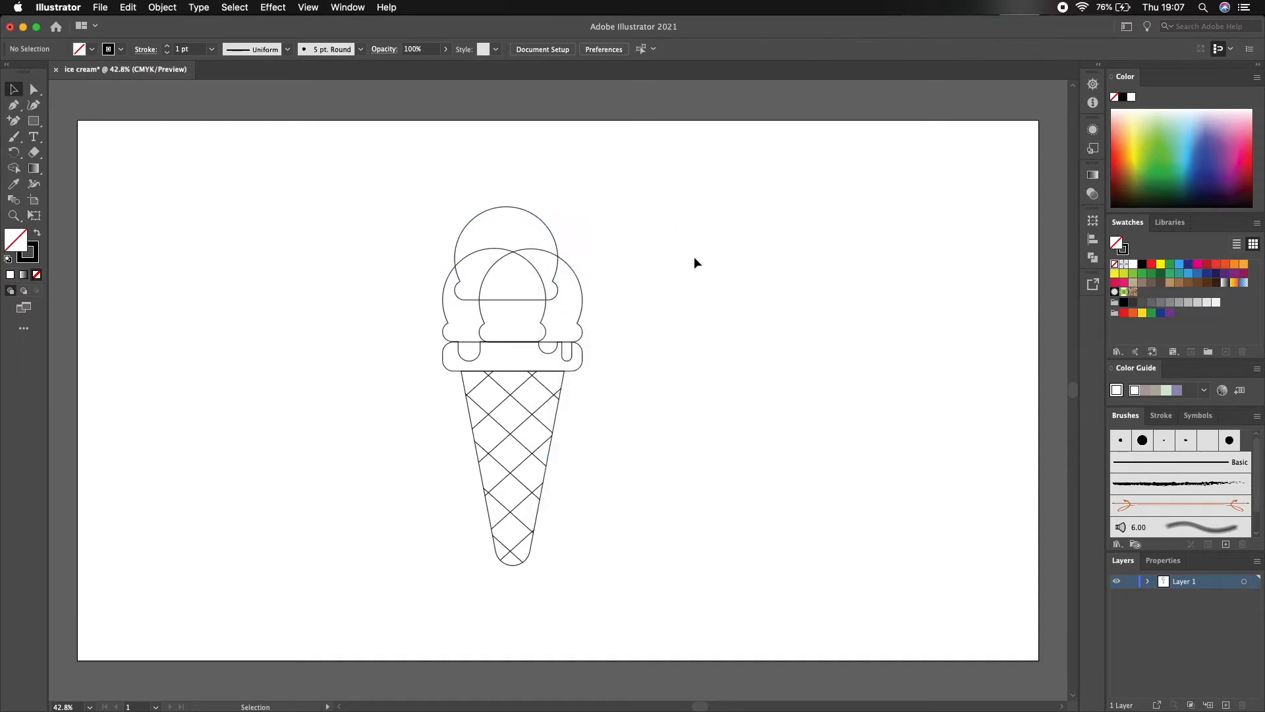
# Step: Draw a tall, narrow rectangle about 51 x 504 px beside the cone and fill it with brown C=30 M=50 Y=75 K=10
pyautogui.click(32, 122)
pyautogui.moveTo(772, 195); pyautogui.dragTo(746, 447)
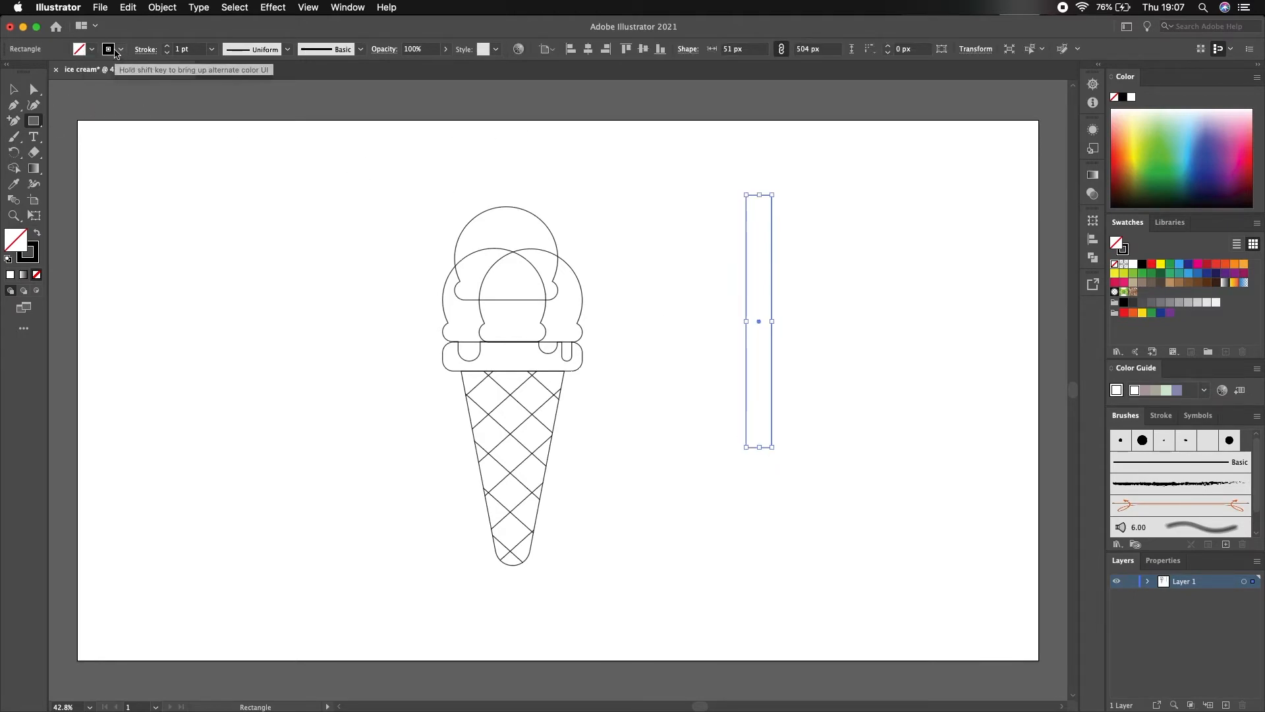
pyautogui.click(1180, 282)
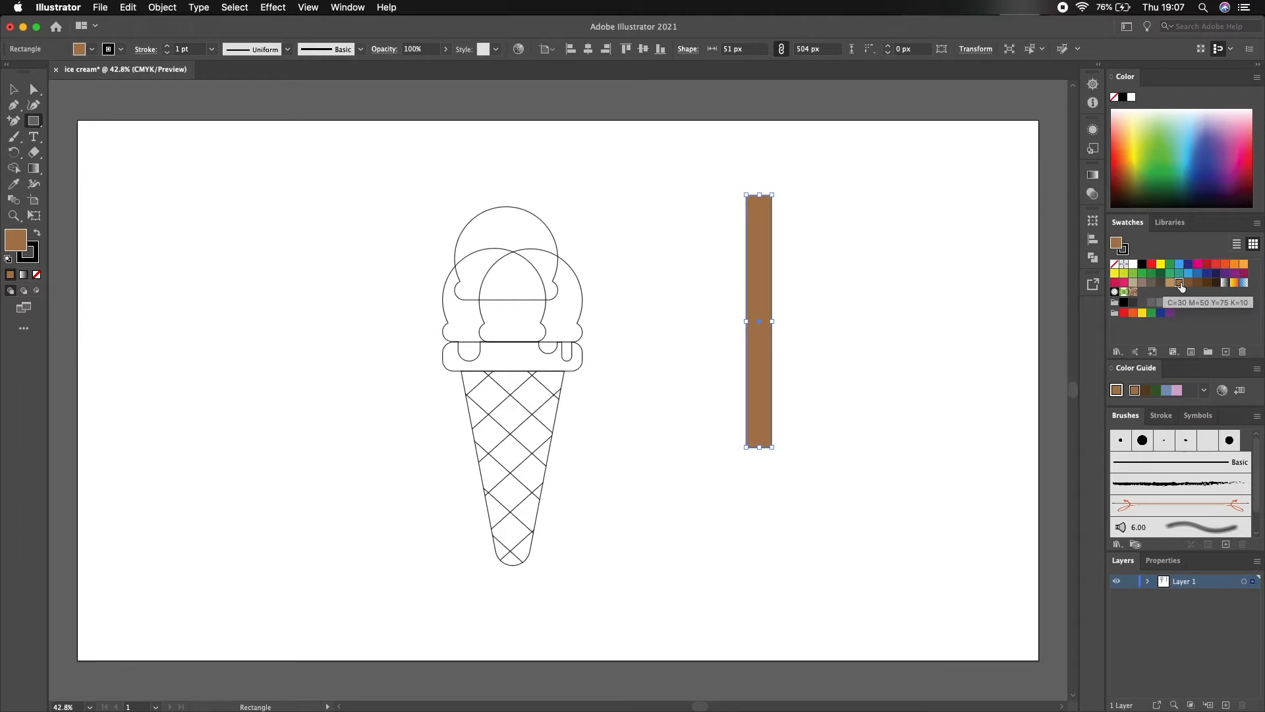
pyautogui.press('v')
pyautogui.press('m')
pyautogui.click(13, 91)
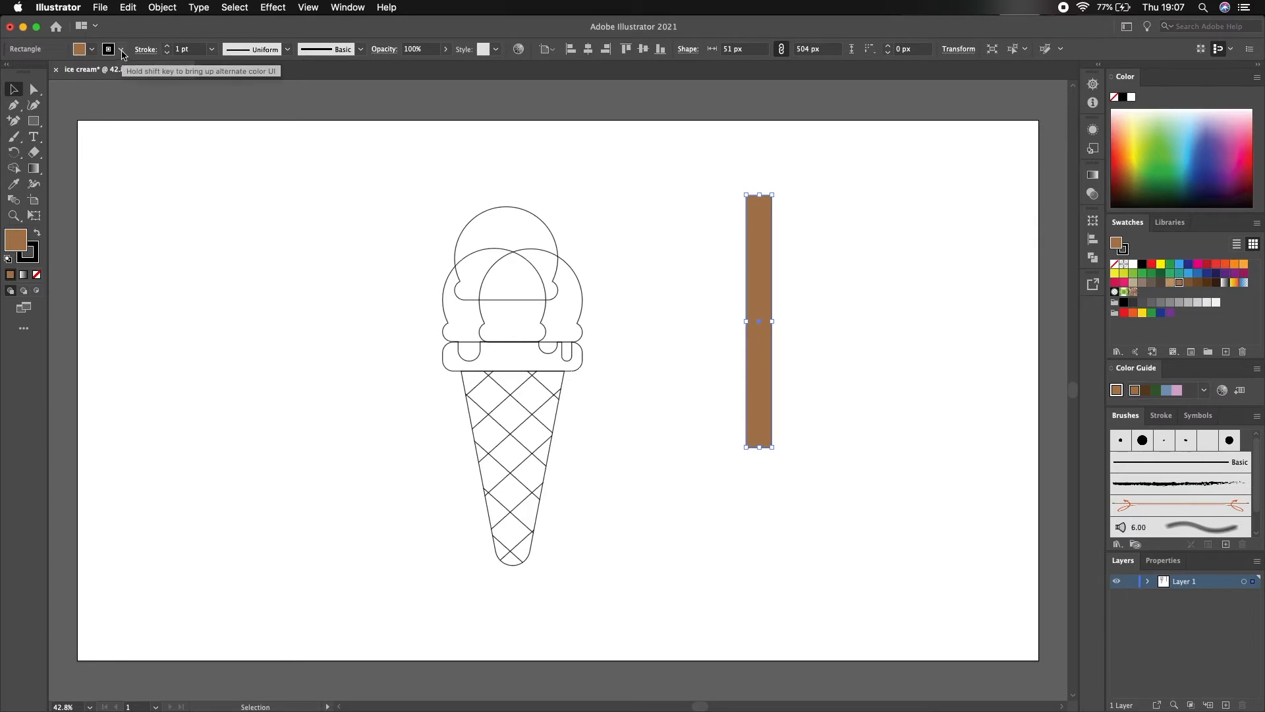
pyautogui.click(84, 147)
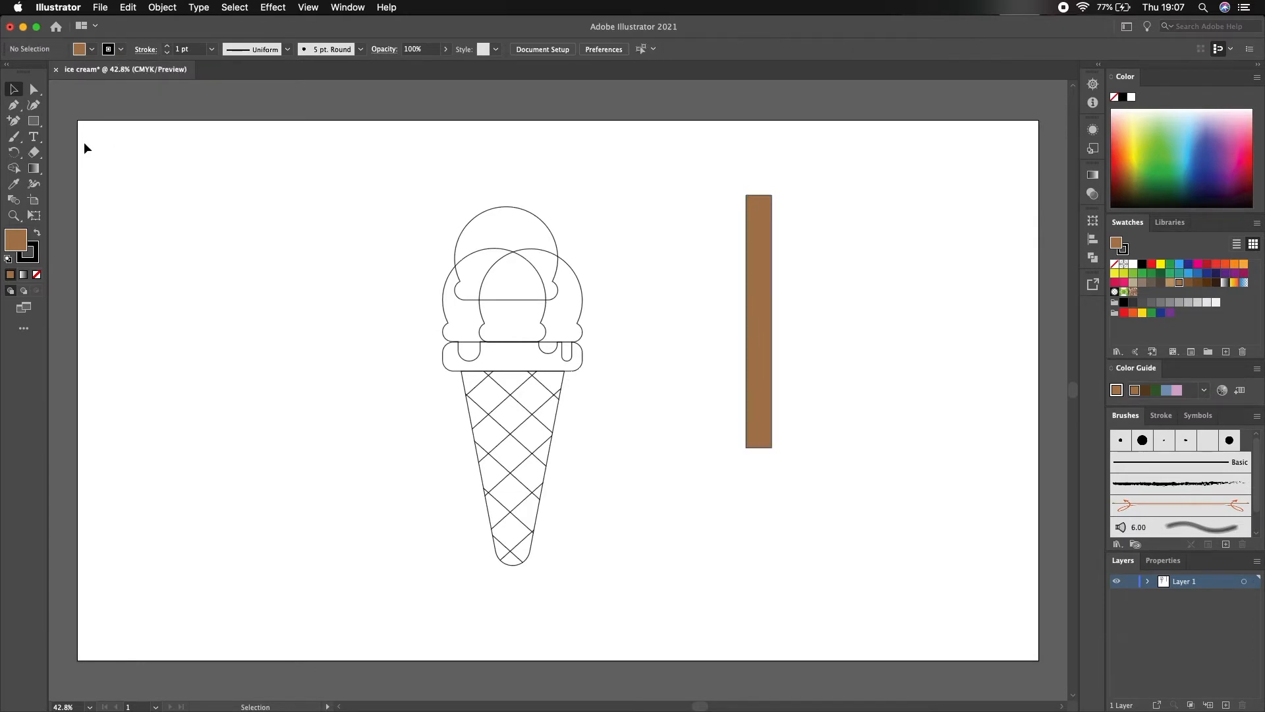
# Step: Draw a small rectangle about 49 x 107 px beside the brown strip, filled dark brown with no stroke
pyautogui.moveTo(869, 233); pyautogui.dragTo(894, 288)
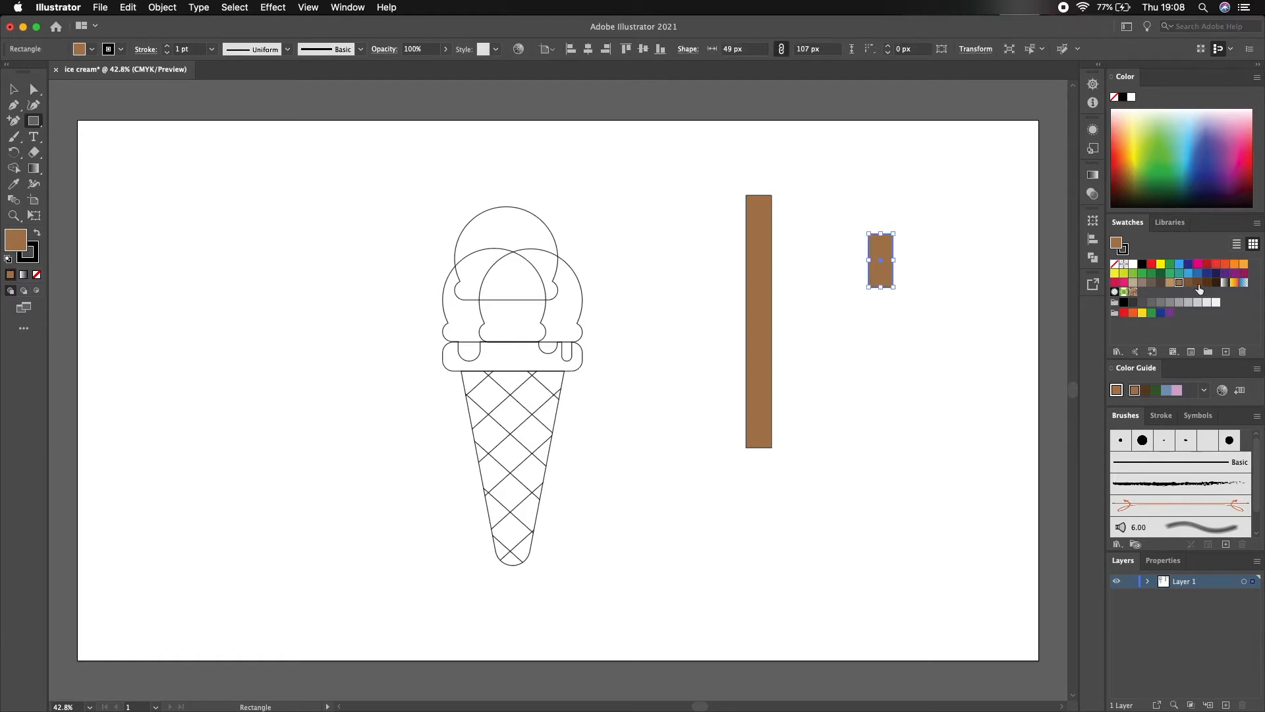
pyautogui.click(1199, 283)
pyautogui.click(120, 49)
pyautogui.click(9, 71)
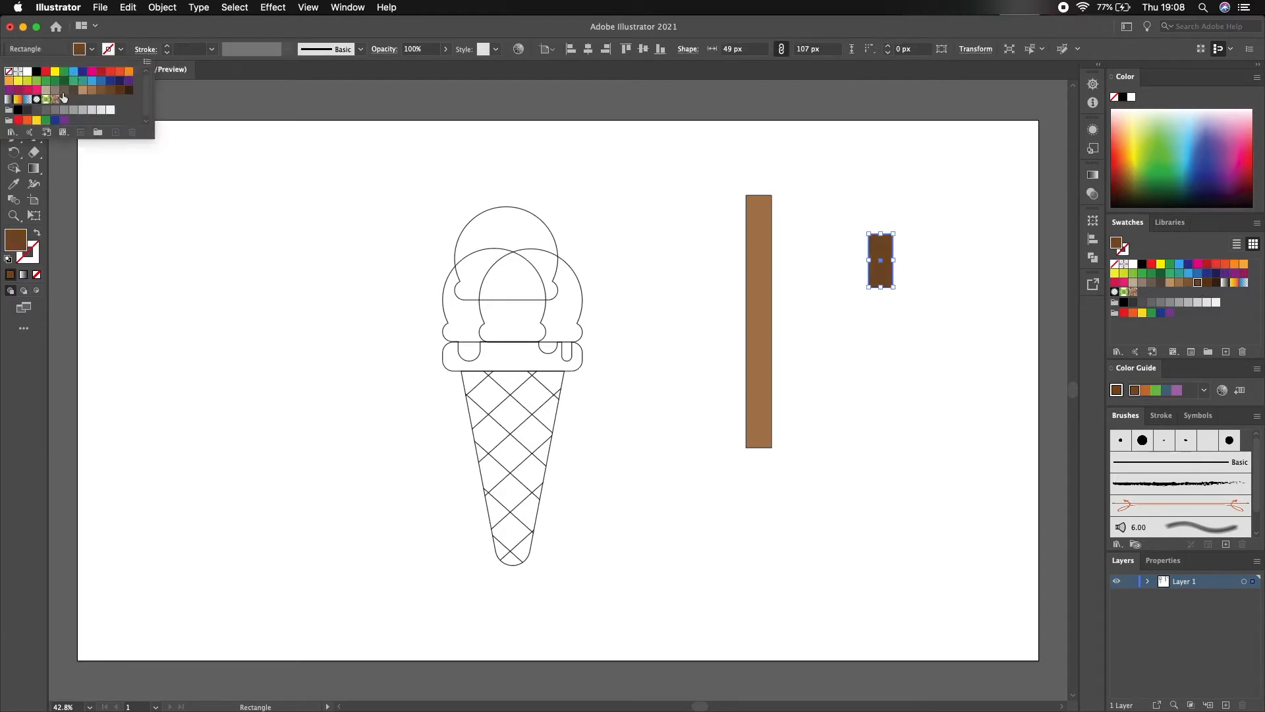
pyautogui.click(191, 123)
# Step: Lengthen the dark rectangle to about 239 px, tilt it across the brown strip, and repeat it downward as five evenly spaced diagonal stripes
pyautogui.moveTo(898, 230); pyautogui.dragTo(786, 260)
pyautogui.click(14, 93)
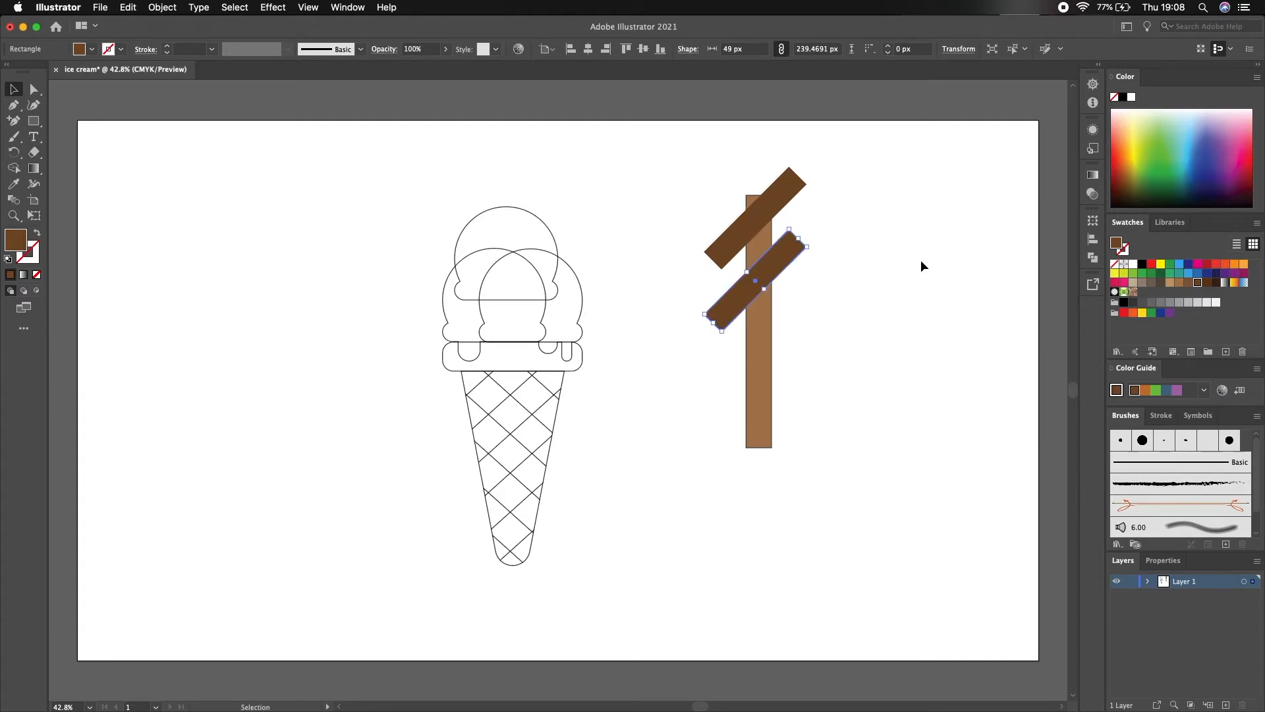
pyautogui.hotkey('ctrl', 'd')
pyautogui.hotkey('ctrl', 'd')
pyautogui.hotkey('ctrl', 'd')
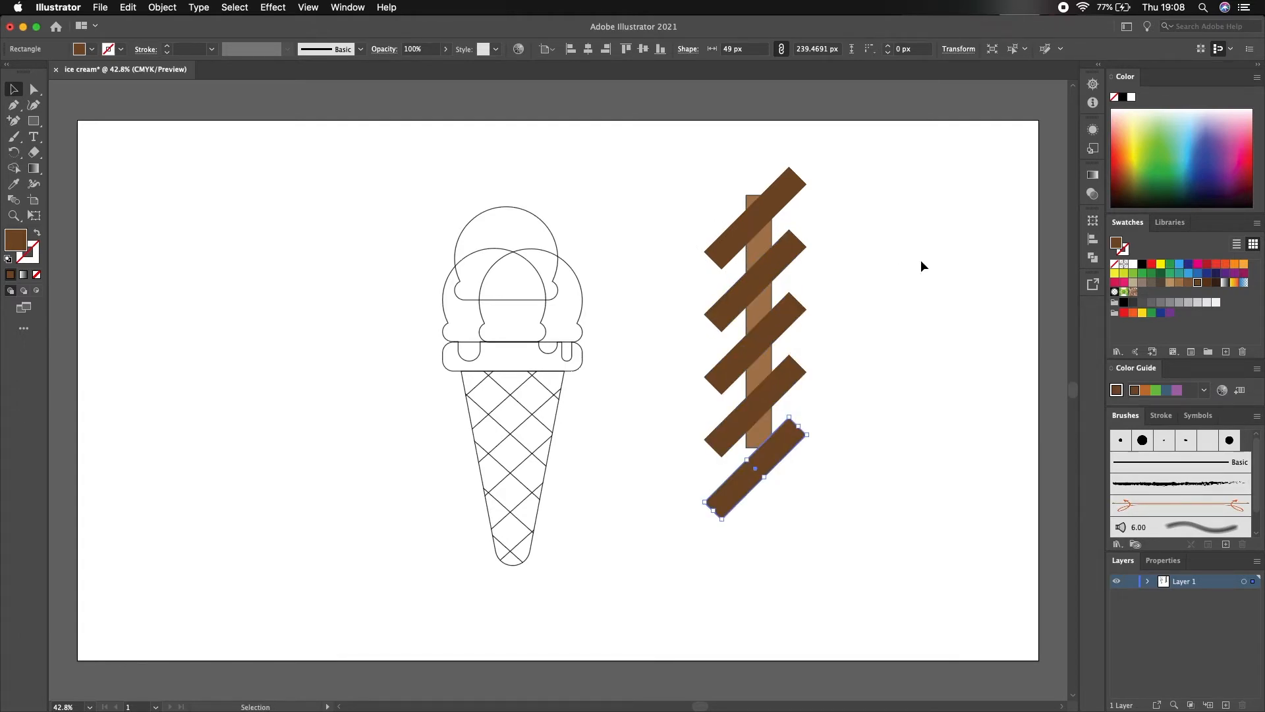
# Step: Trim the diagonal stripes to the brown strip's outline with the Shape Builder tool and group the striped wafer stick
pyautogui.moveTo(681, 148); pyautogui.dragTo(822, 511)
pyautogui.click(14, 168)
pyautogui.moveTo(723, 210)
pyautogui.mouseDown()
pyautogui.moveTo(738, 471)
pyautogui.moveTo(799, 451)
pyautogui.moveTo(786, 193)
pyautogui.mouseUp()
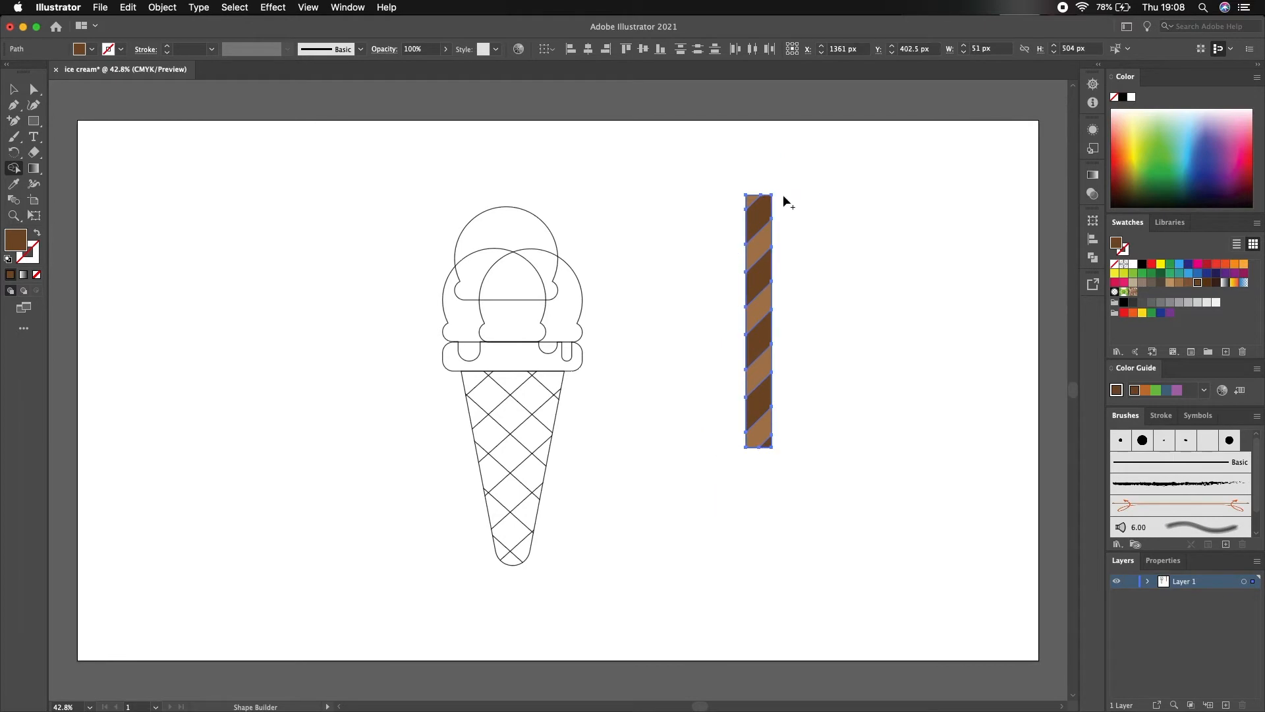
pyautogui.press('v')
pyautogui.moveTo(720, 166); pyautogui.dragTo(860, 525)
pyautogui.click(162, 8)
pyautogui.click(169, 69)
pyautogui.click(863, 200)
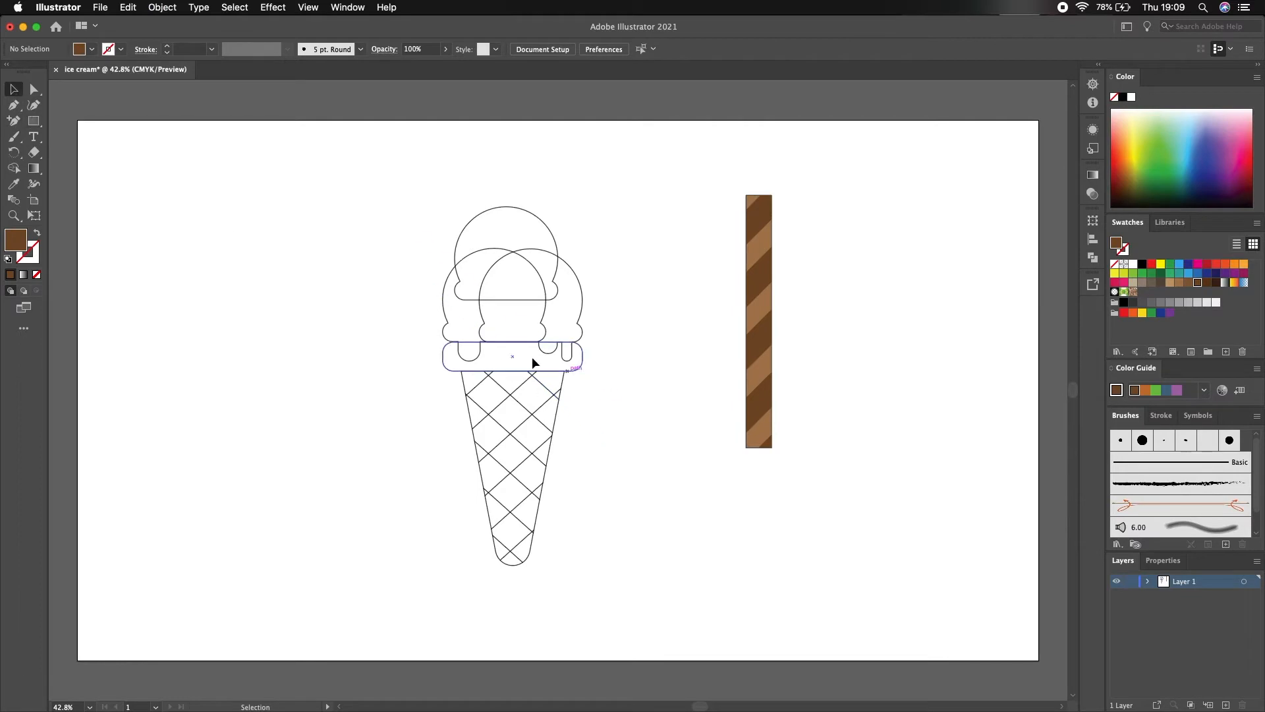
# Step: Set the stroke weight of the whole ice cream, including cone, rim and scoops, to 6 pt
pyautogui.click(447, 363)
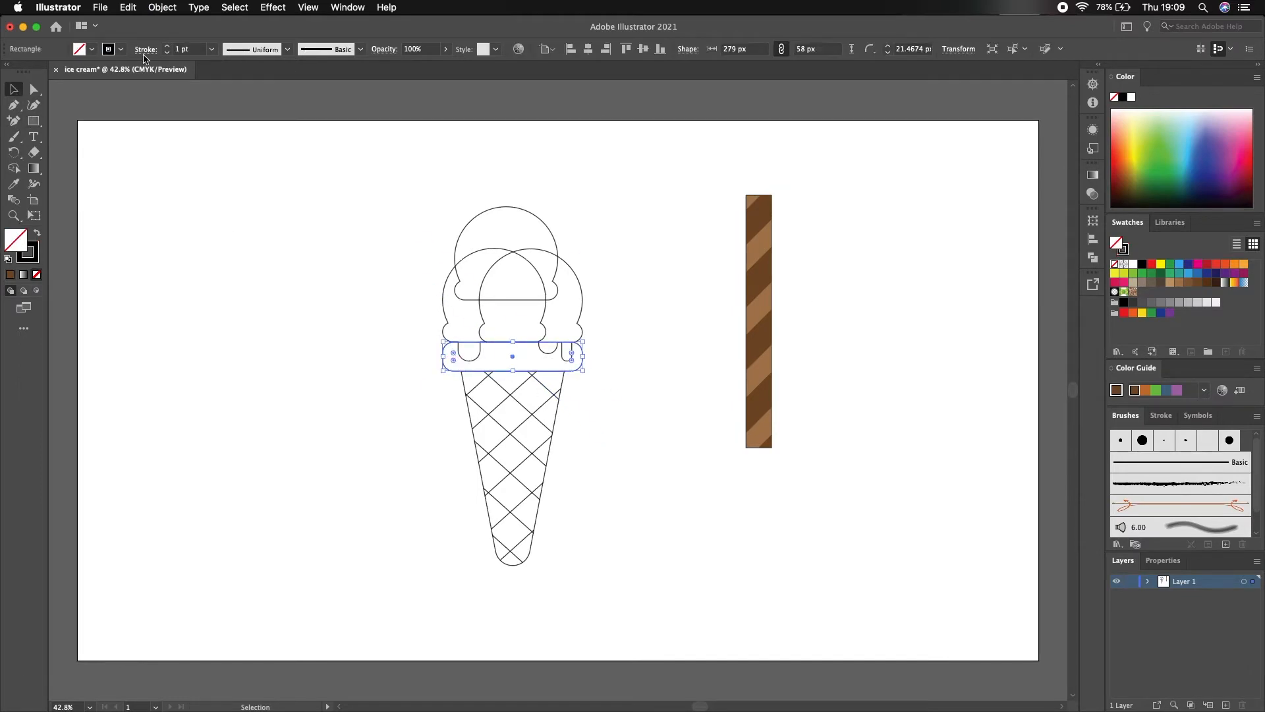
pyautogui.moveTo(409, 168); pyautogui.dragTo(607, 568)
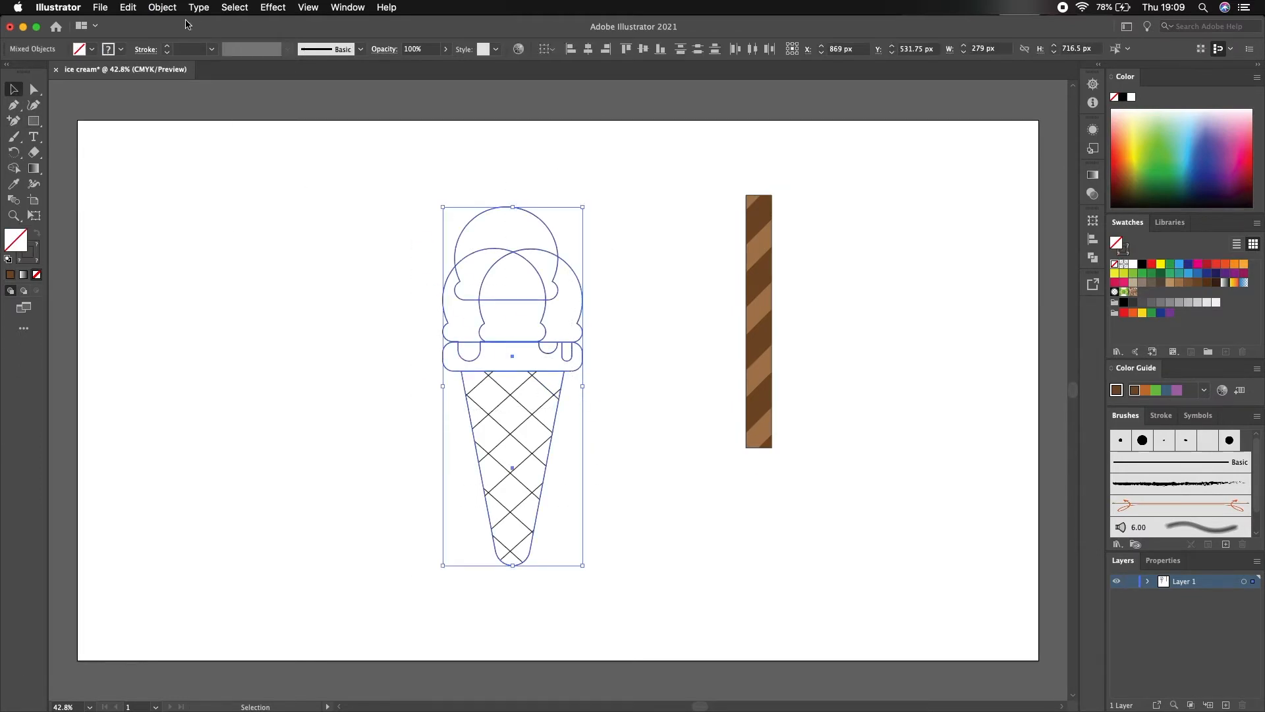
pyautogui.click(211, 56)
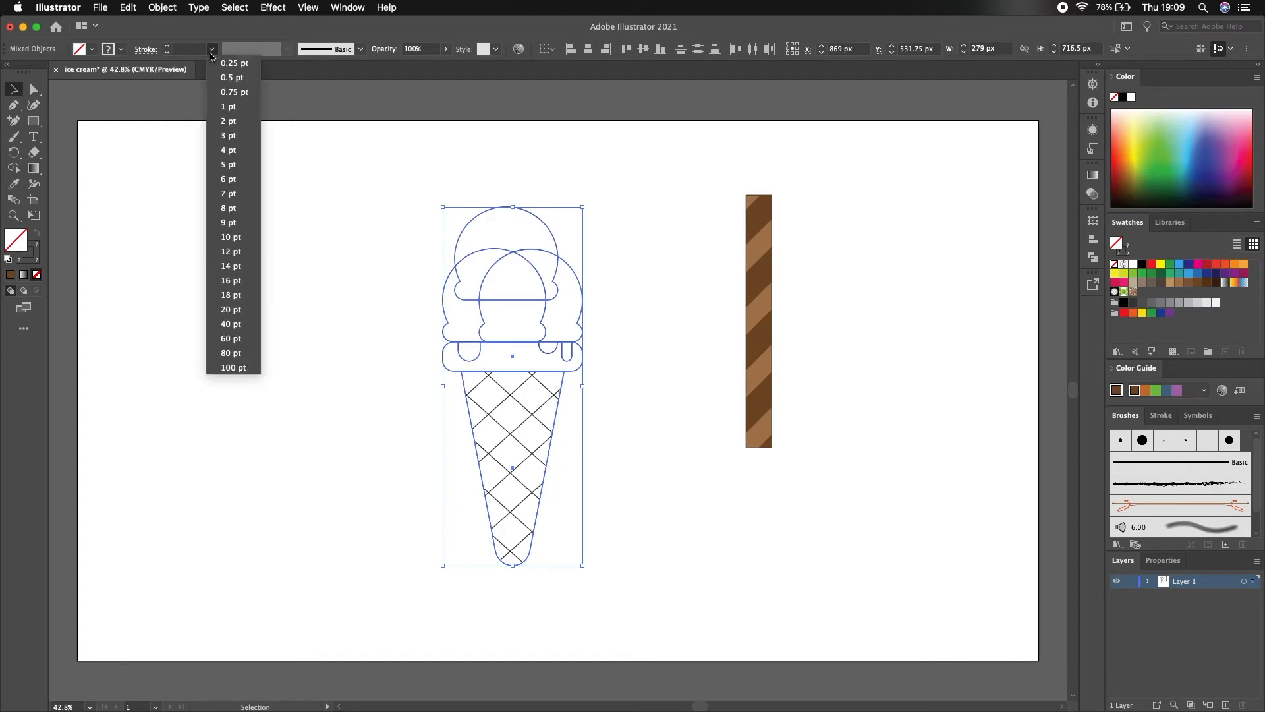
pyautogui.click(224, 180)
pyautogui.click(661, 179)
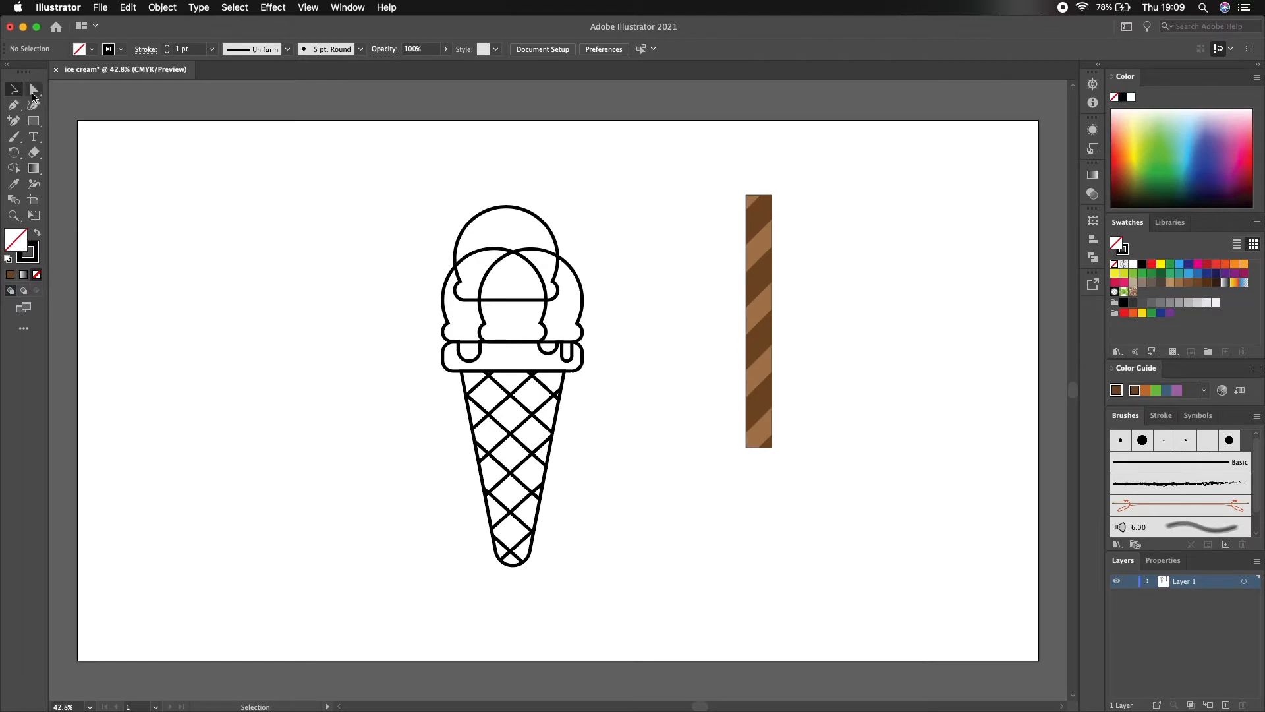
# Step: Fill the right scoop with pink, the left scoop with green and the upper scoop with pale yellow
pyautogui.click(579, 314)
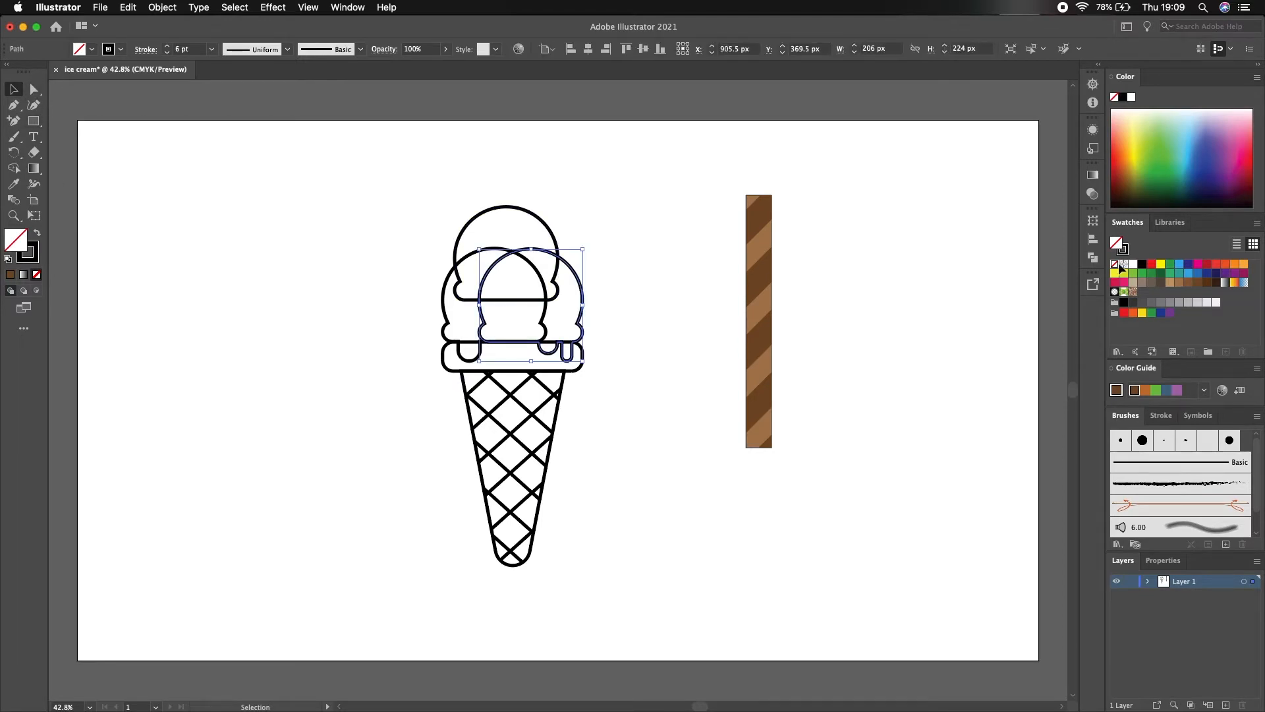
pyautogui.moveTo(1244, 124); pyautogui.dragTo(1248, 140)
pyautogui.click(445, 284)
pyautogui.click(1166, 137)
pyautogui.moveTo(1165, 149); pyautogui.dragTo(1135, 124)
pyautogui.click(524, 212)
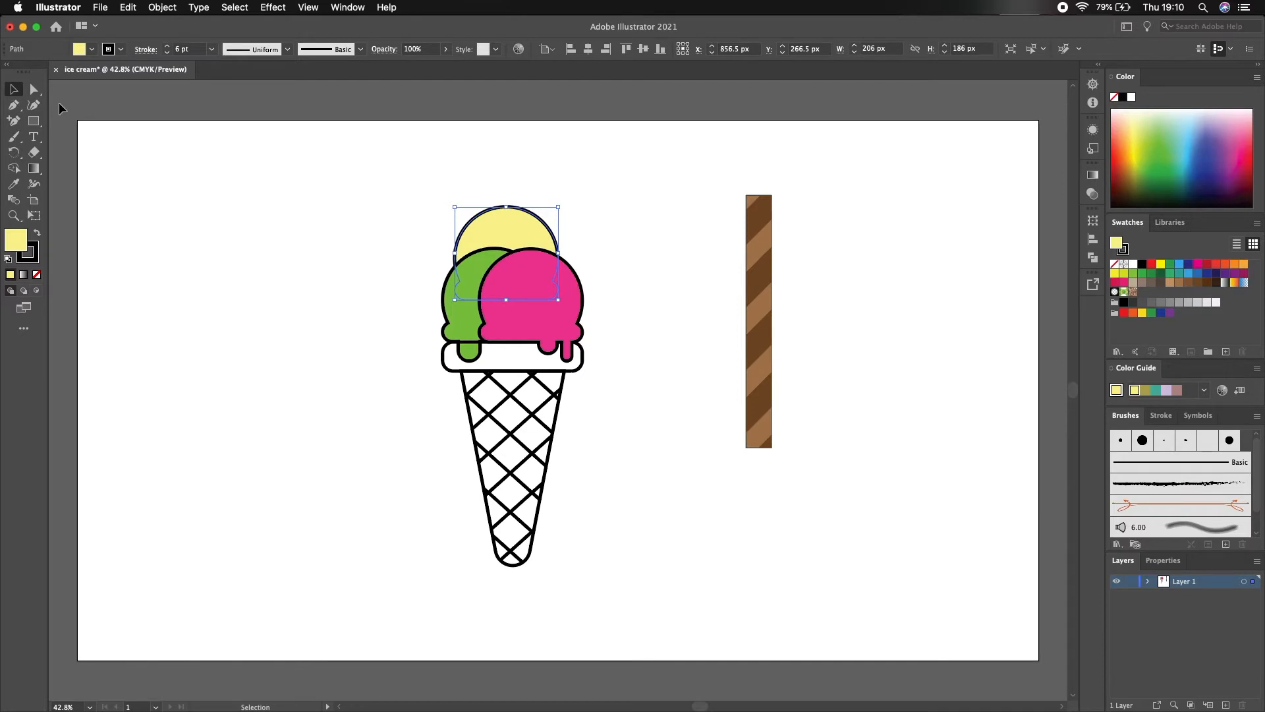
# Step: Fill the cone's rim with golden brown and the waffle cone below it with orange
pyautogui.click(443, 359)
pyautogui.click(1133, 156)
pyautogui.click(1132, 157)
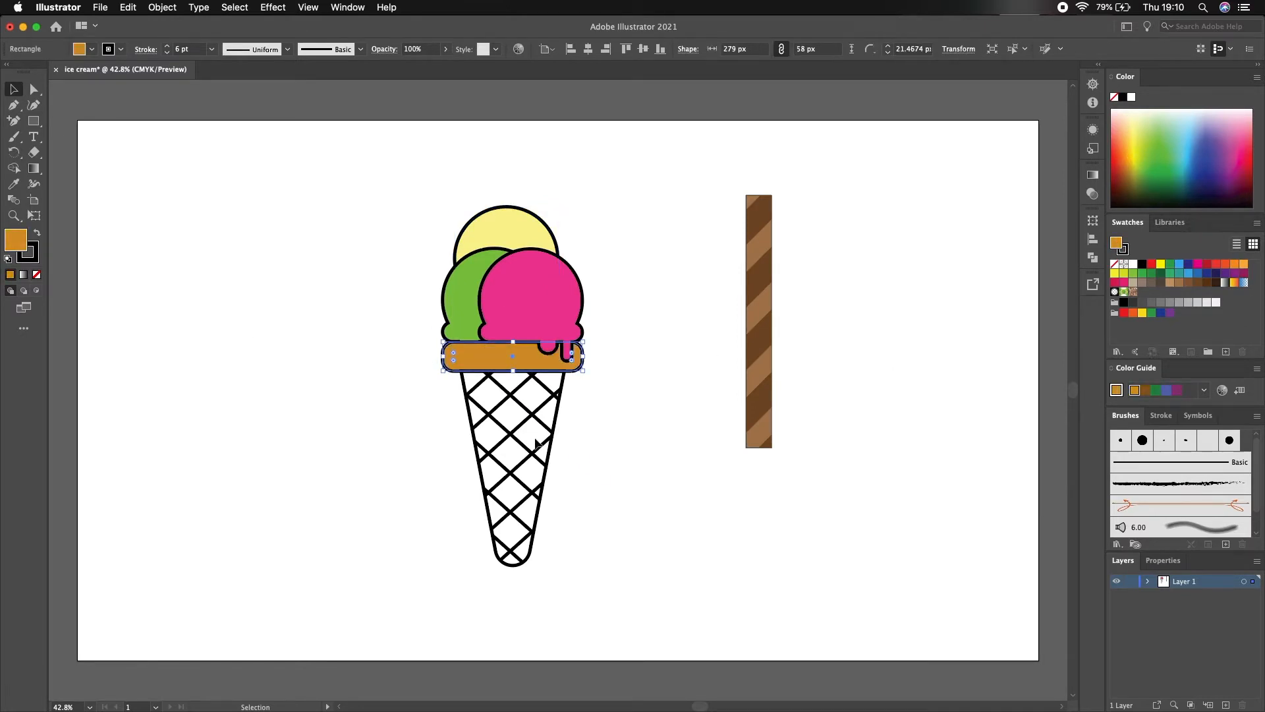
pyautogui.click(555, 426)
pyautogui.moveTo(1134, 131); pyautogui.dragTo(1131, 153)
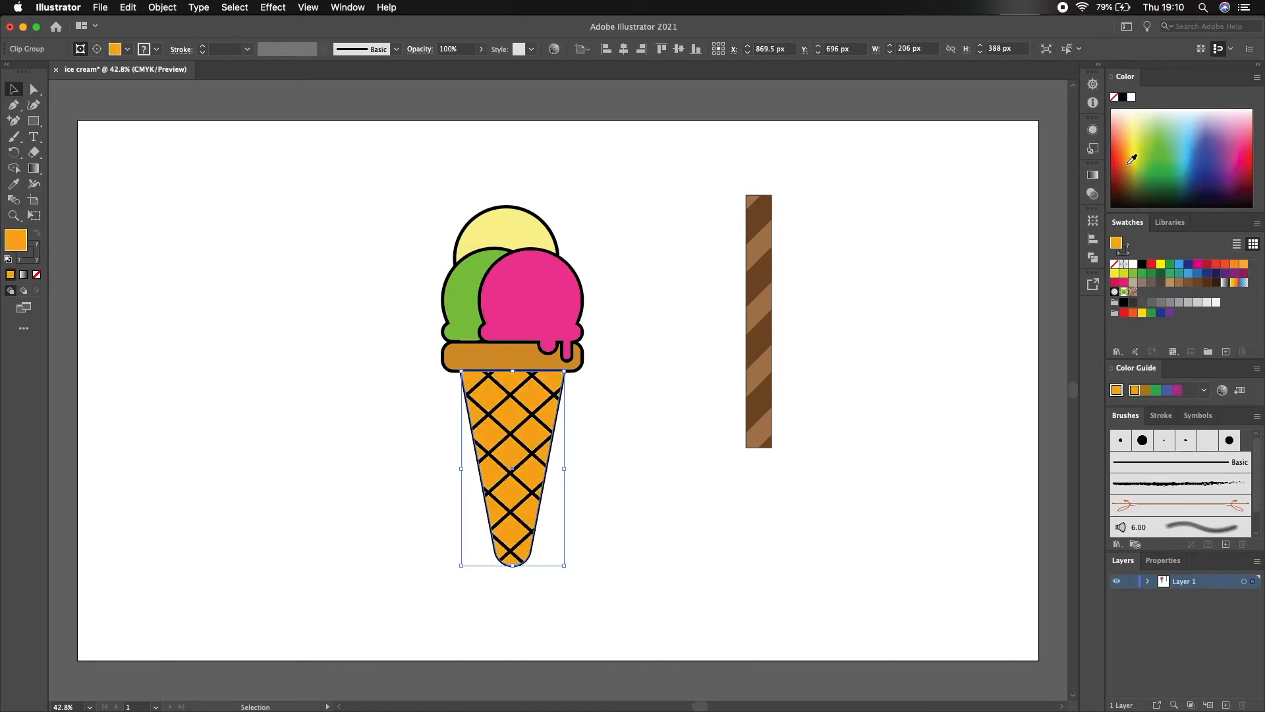
pyautogui.click(603, 382)
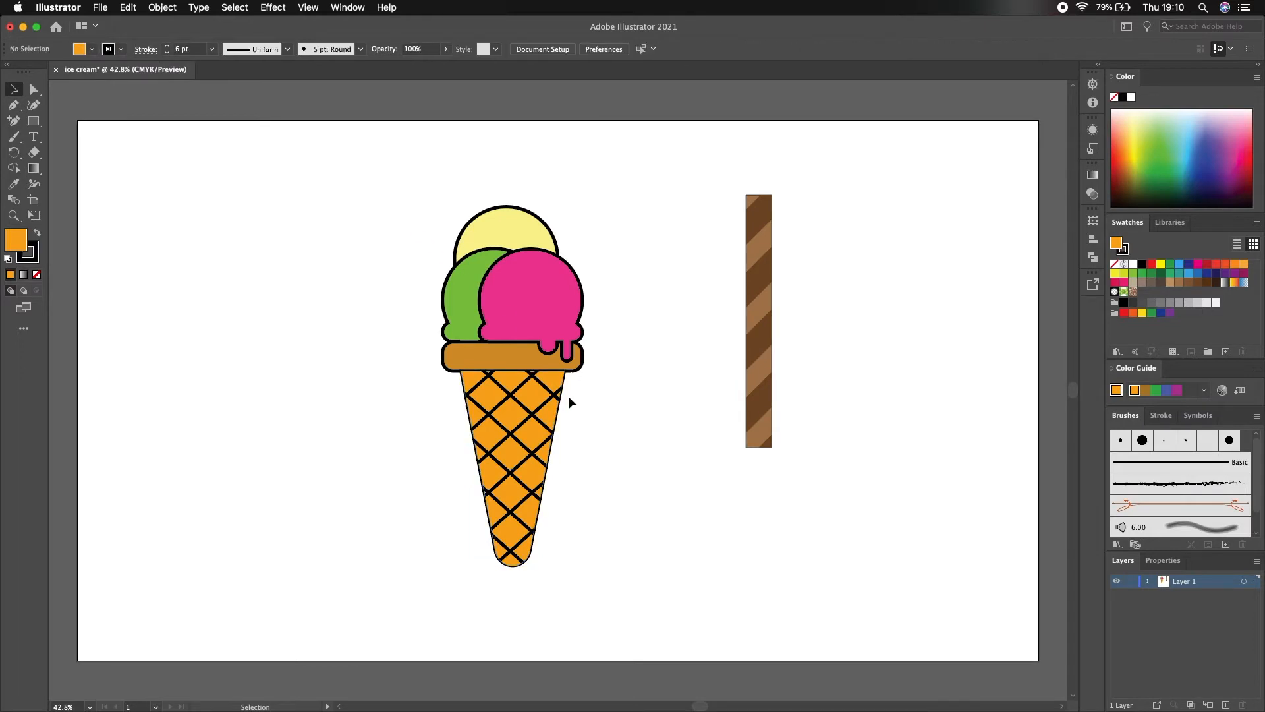
# Step: Align the strokes of the pink, yellow and green scoops to the outside of their paths
pyautogui.click(579, 276)
pyautogui.click(146, 49)
pyautogui.click(85, 119)
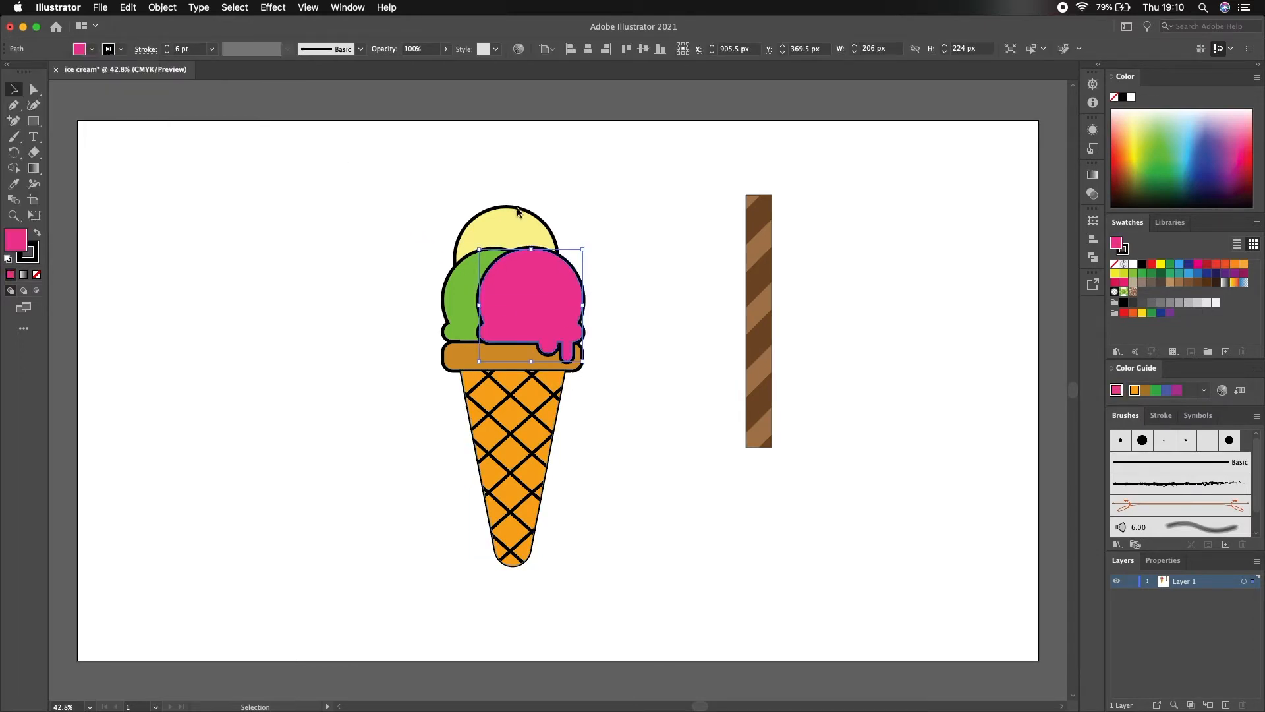
pyautogui.click(146, 56)
pyautogui.click(522, 215)
pyautogui.click(151, 55)
pyautogui.click(85, 119)
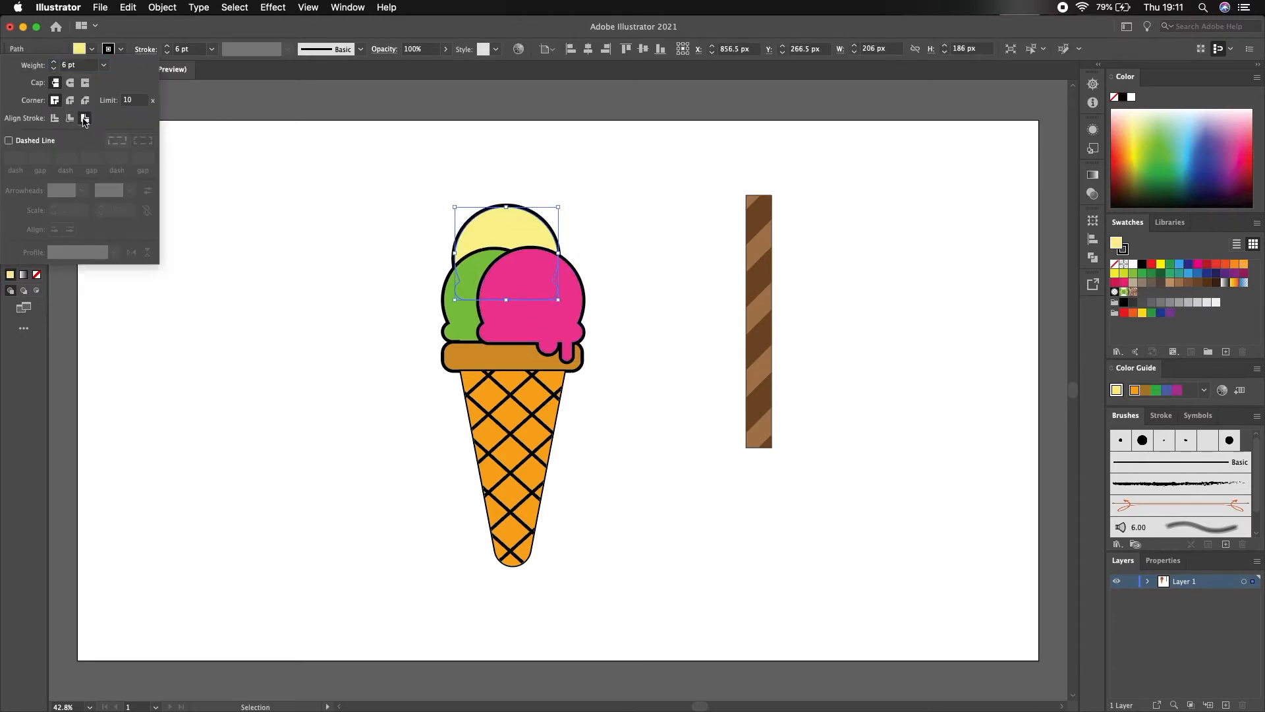
pyautogui.click(443, 300)
pyautogui.click(149, 54)
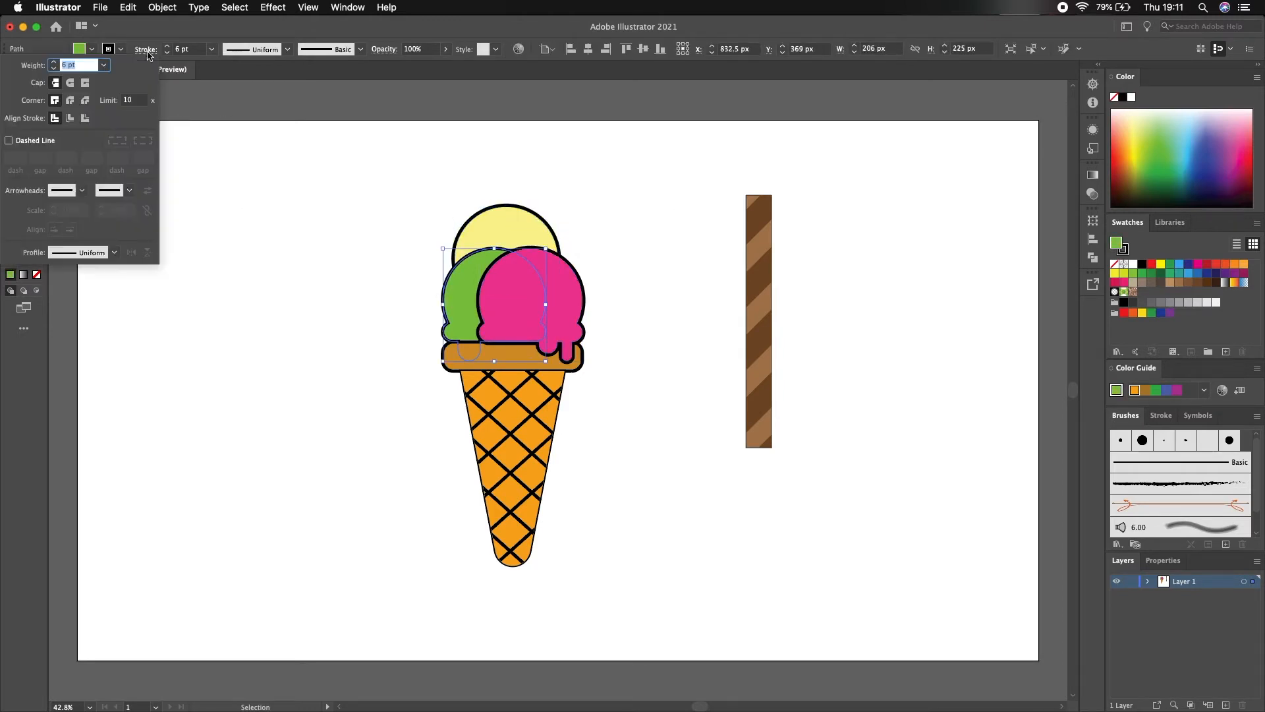
pyautogui.click(85, 119)
pyautogui.click(433, 356)
pyautogui.moveTo(533, 454); pyautogui.dragTo(526, 584)
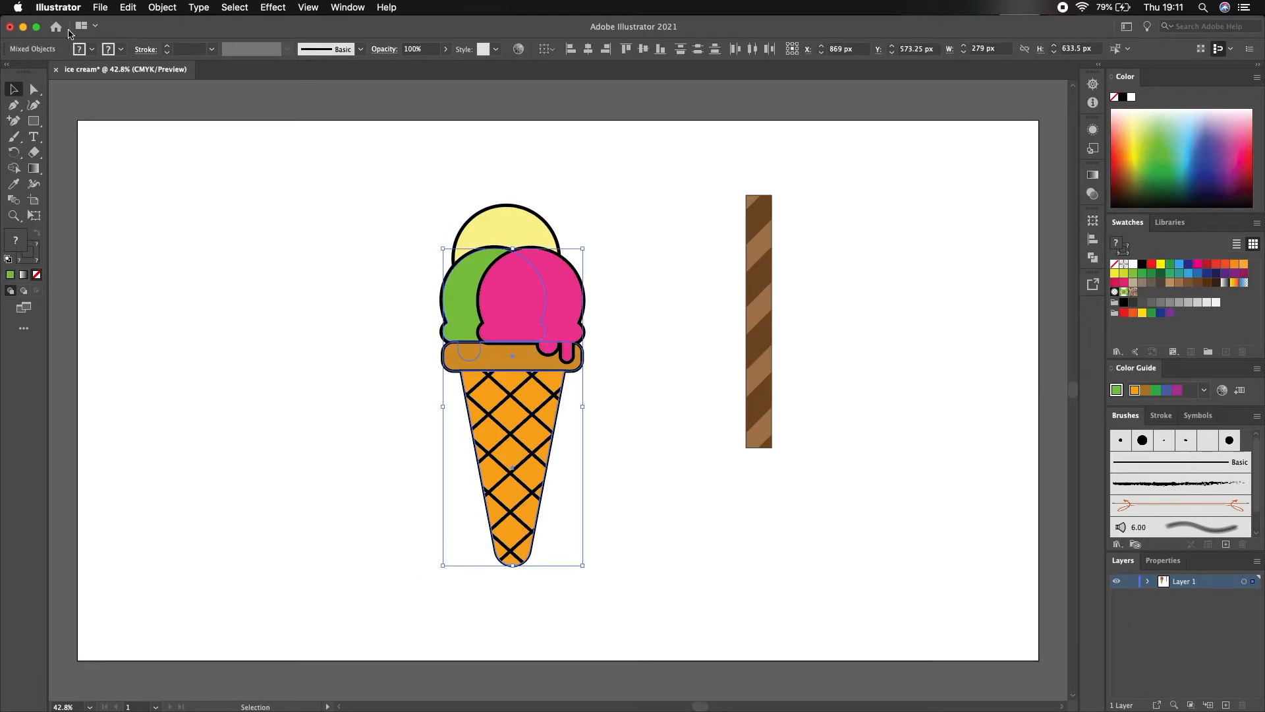
pyautogui.click(148, 50)
pyautogui.click(292, 377)
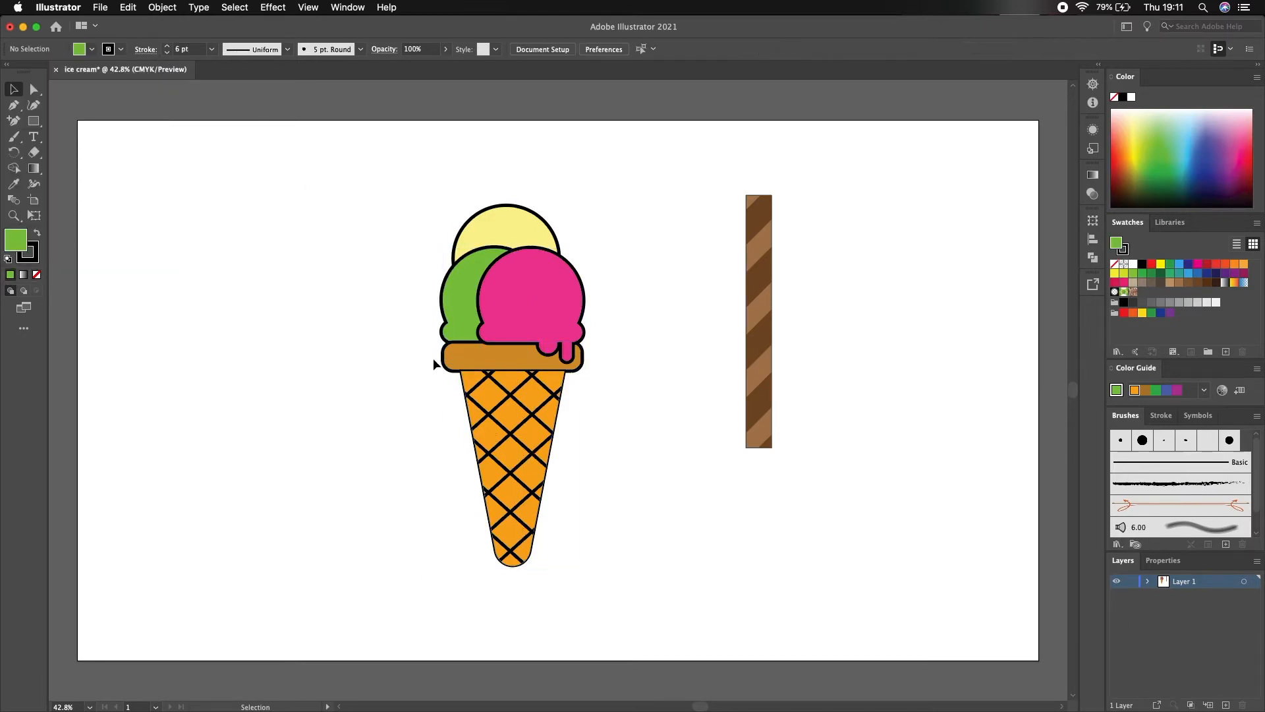
# Step: Align the stroke of the cone's golden-brown rim to the outside
pyautogui.moveTo(460, 376); pyautogui.dragTo(461, 372)
pyautogui.click(455, 361)
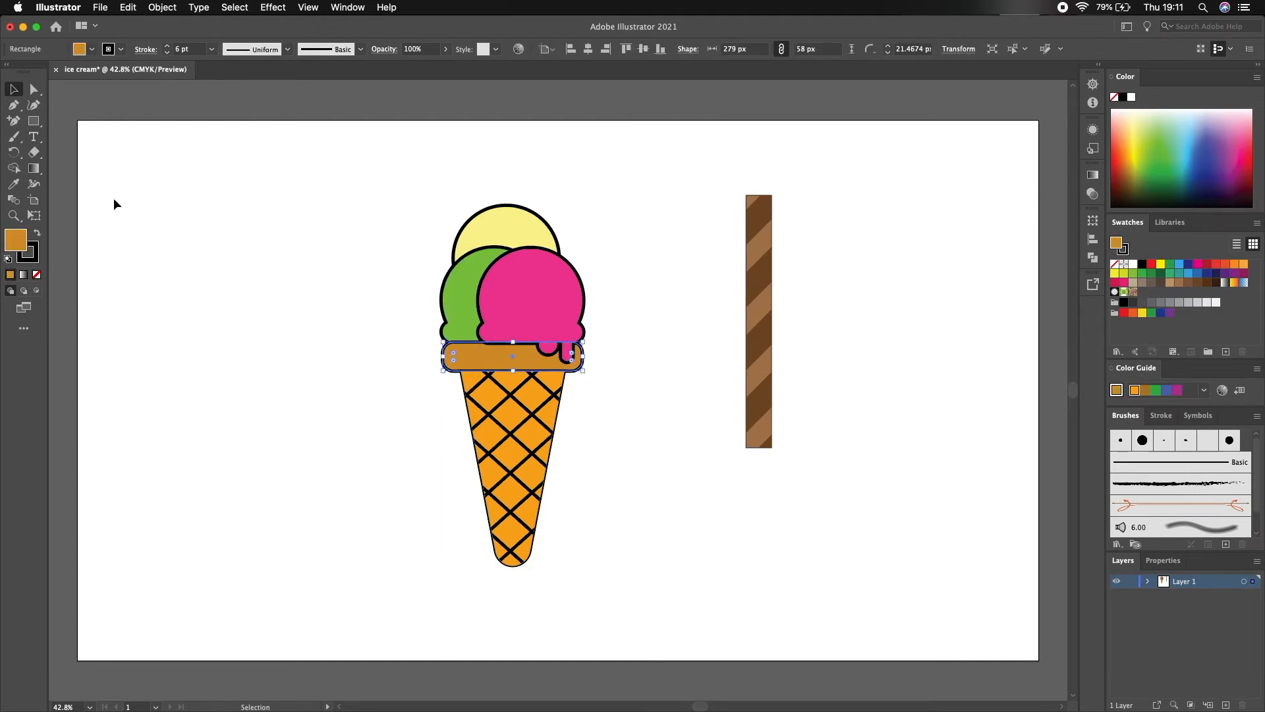
pyautogui.click(146, 49)
pyautogui.click(259, 277)
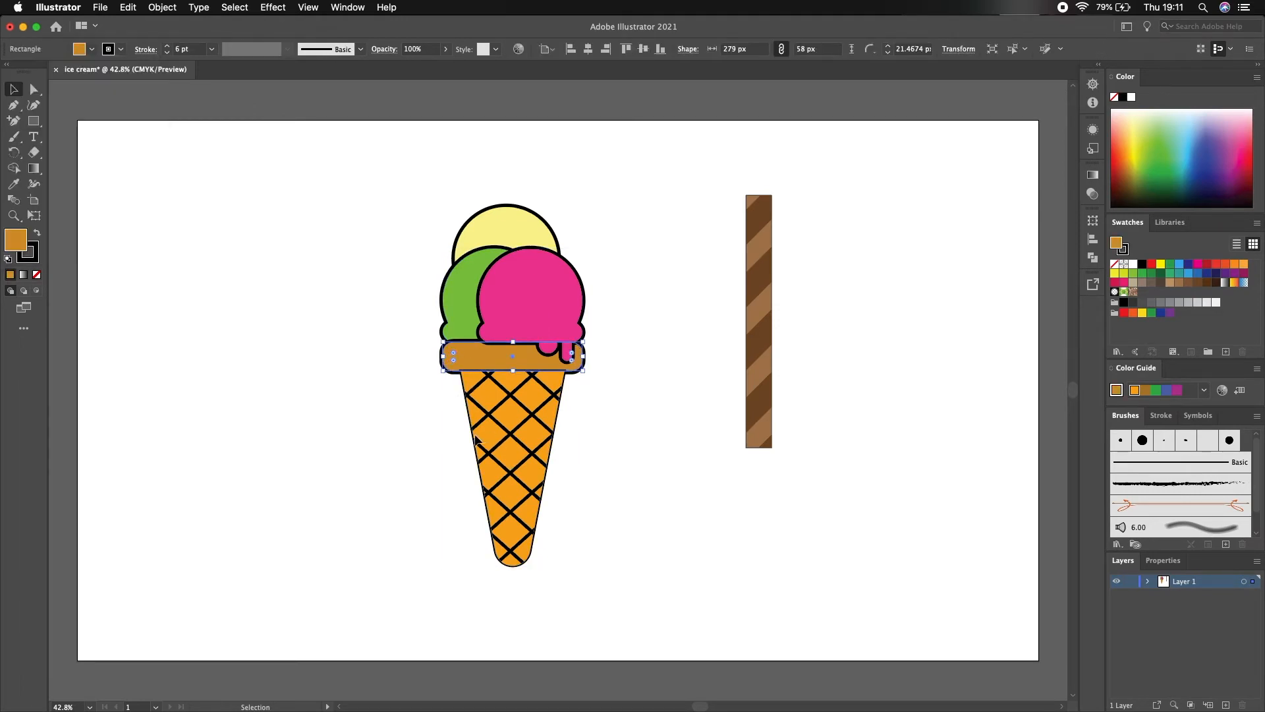
# Step: Set the waffle cone group's stroke colour to black and try to align its stroke to the outside
pyautogui.click(476, 438)
pyautogui.click(181, 50)
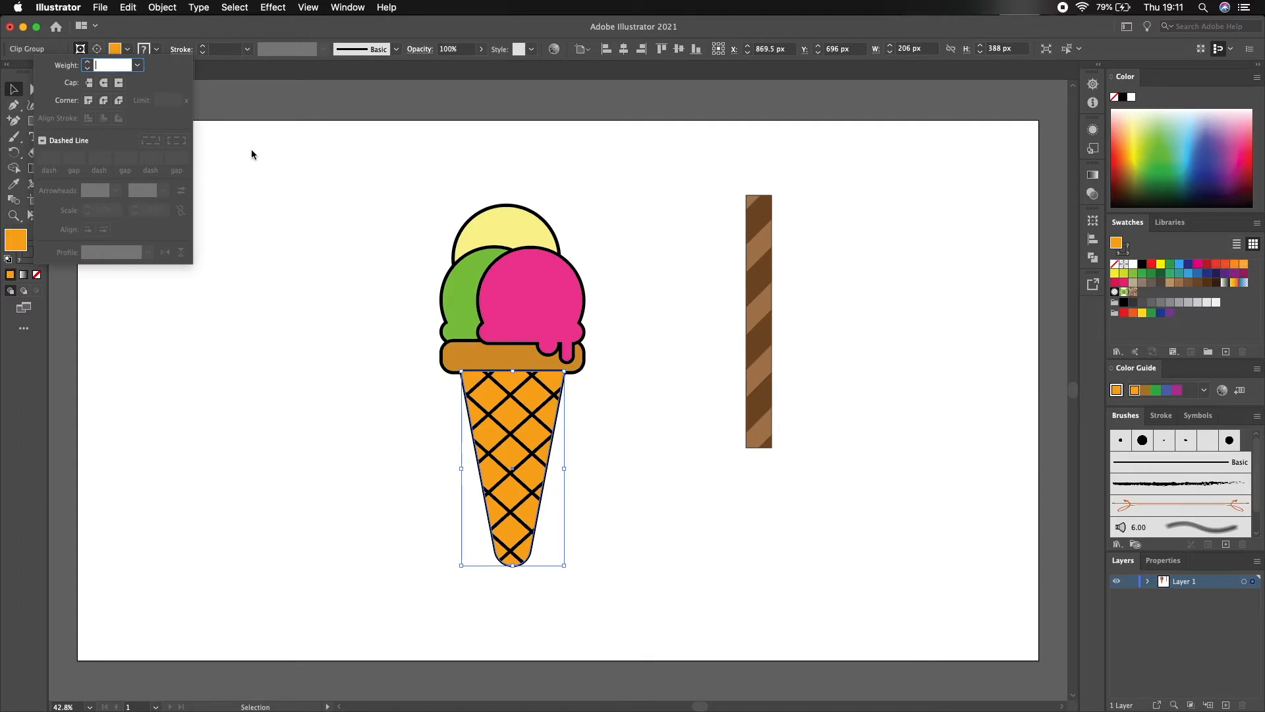
pyautogui.click(270, 154)
pyautogui.click(435, 481)
pyautogui.click(476, 455)
pyautogui.click(158, 50)
pyautogui.click(46, 72)
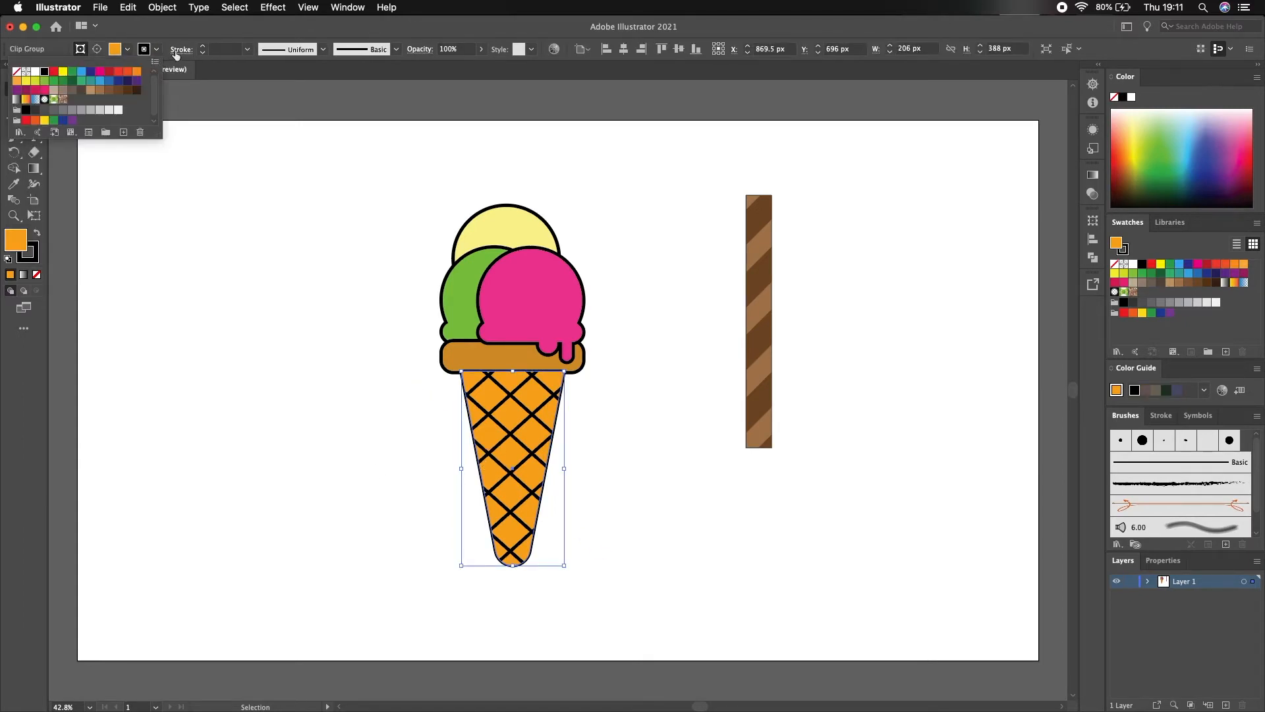
pyautogui.click(181, 49)
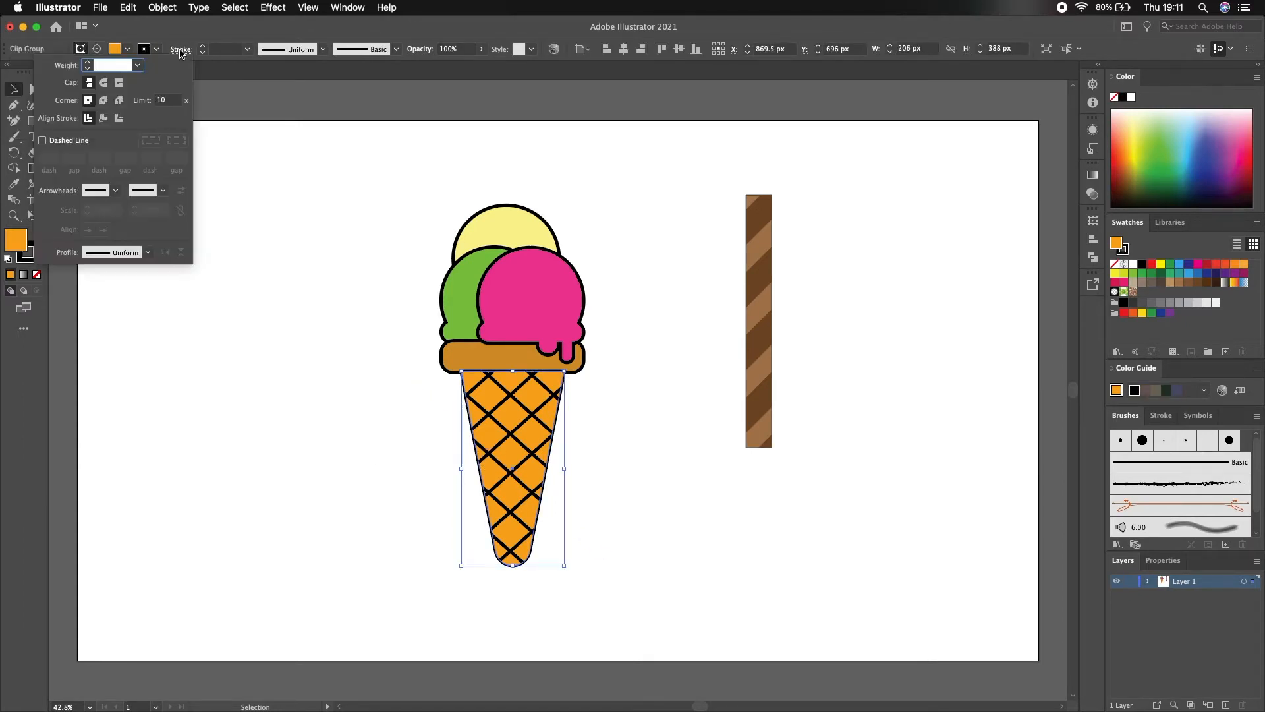
pyautogui.click(655, 451)
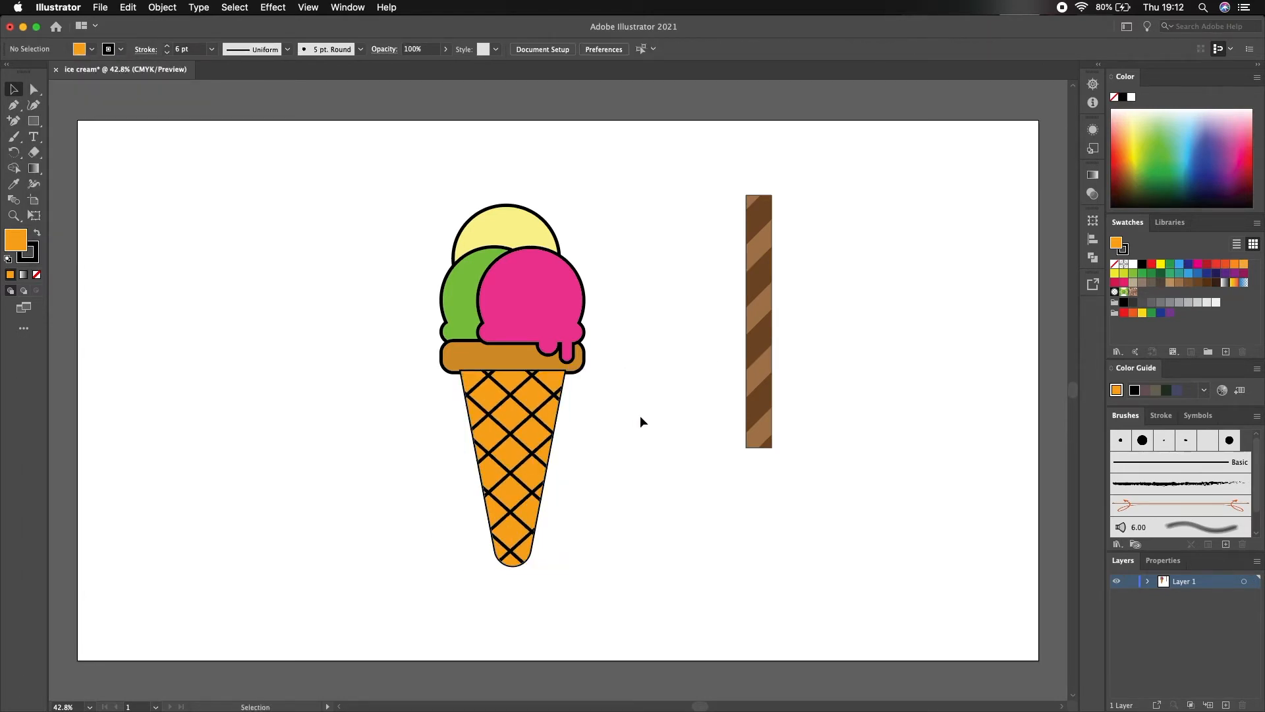
# Step: Nudge the waffle cone slightly down and set its clip group's stroke weight to 8 pt
pyautogui.moveTo(615, 397); pyautogui.dragTo(458, 468)
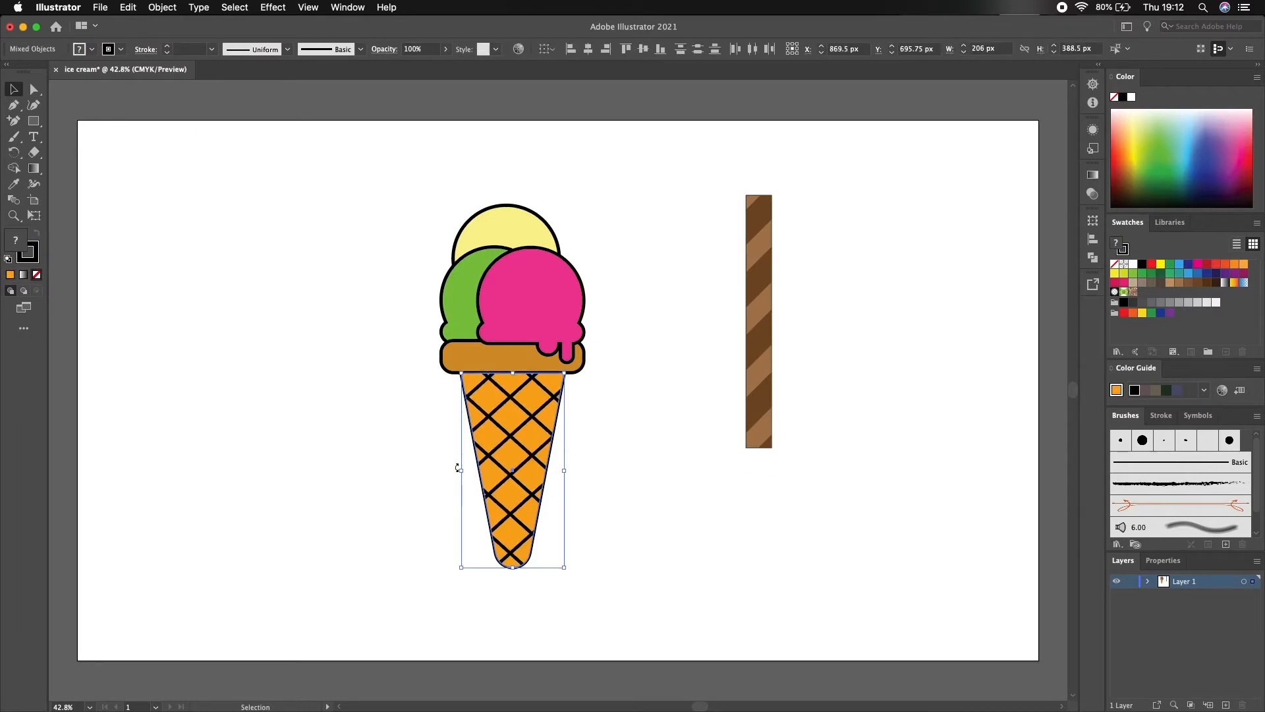
pyautogui.click(649, 417)
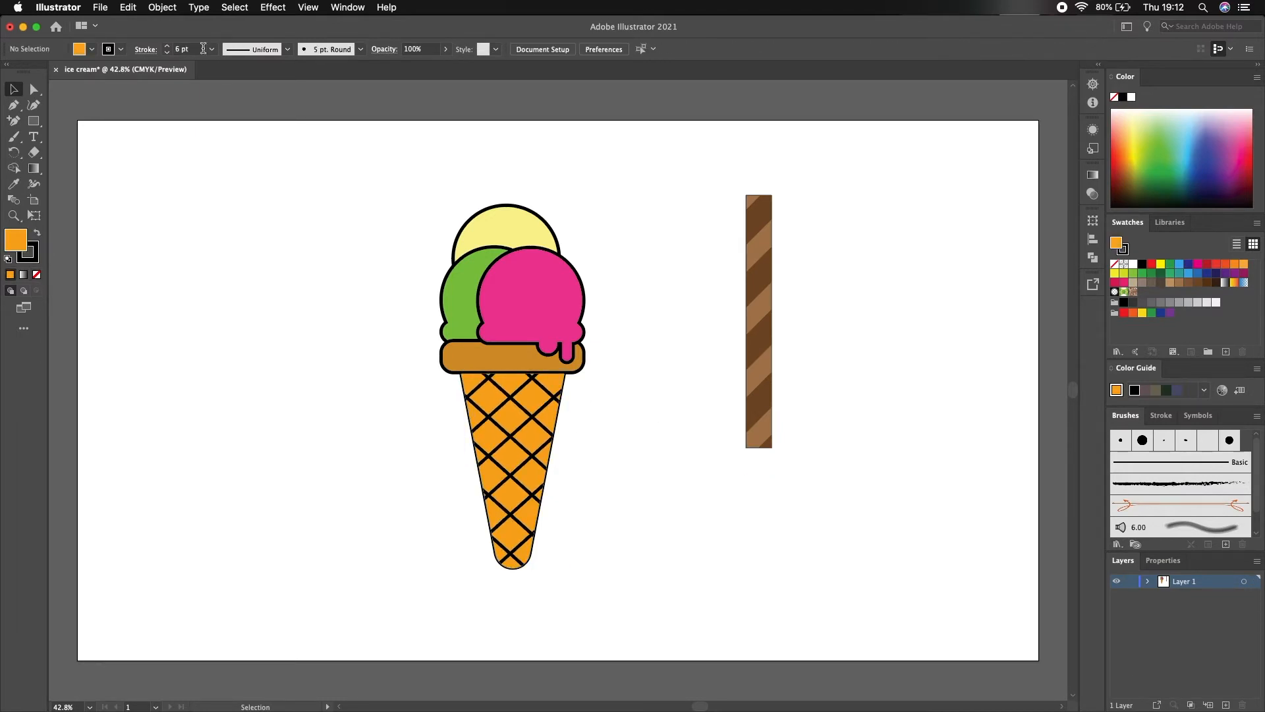
pyautogui.click(469, 396)
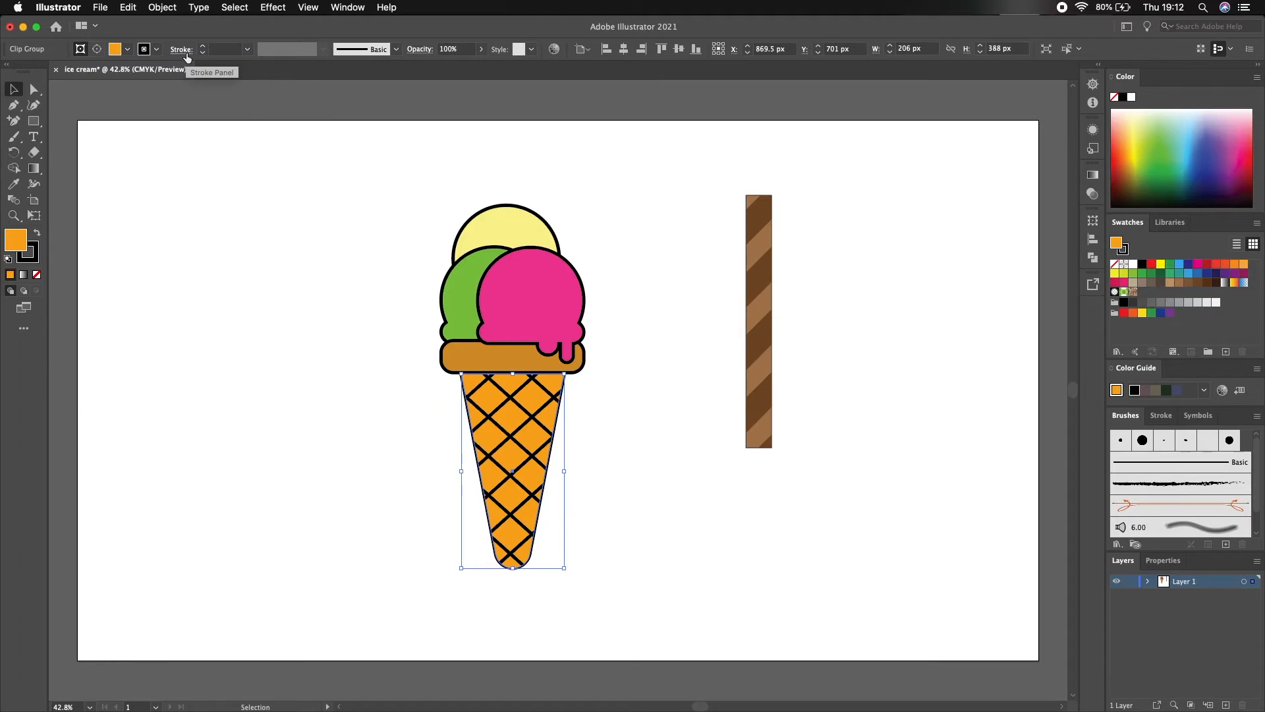
pyautogui.click(180, 52)
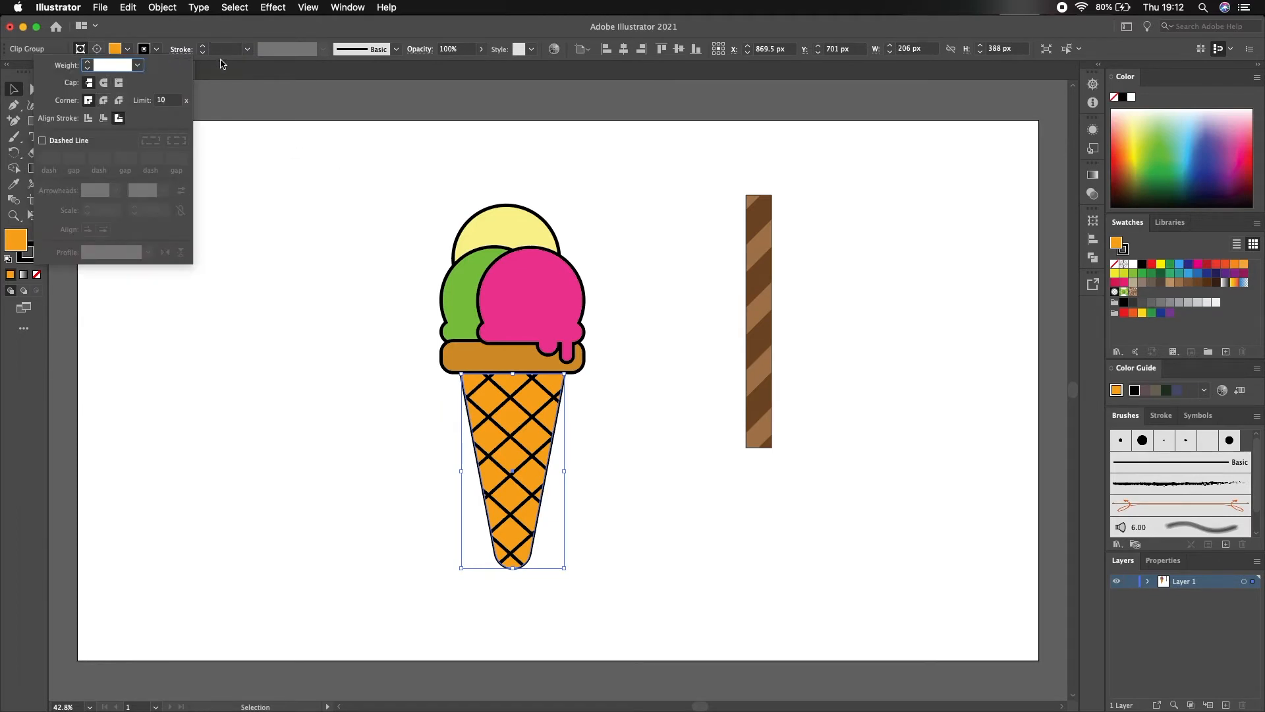
pyautogui.click(248, 48)
pyautogui.click(270, 210)
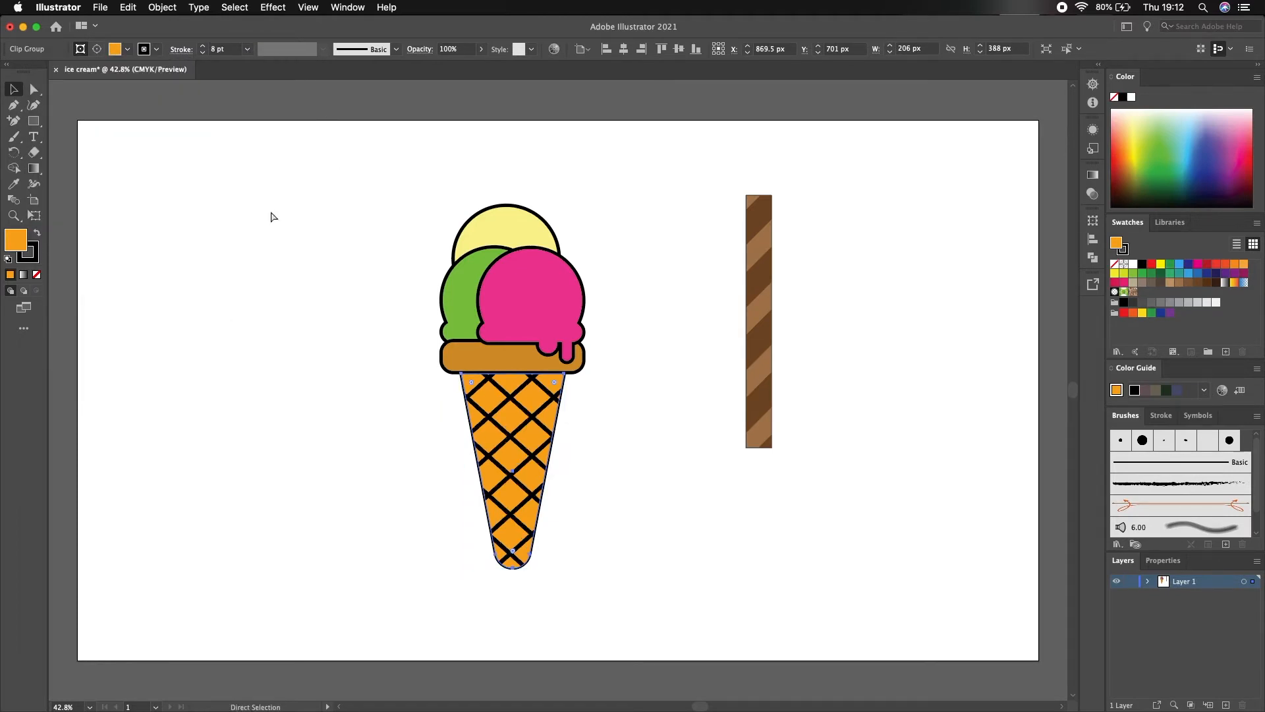
# Step: Give the waffle cone and its lattice lines a 10 pt dark brown stroke
pyautogui.click(266, 419)
pyautogui.moveTo(448, 389); pyautogui.dragTo(580, 570)
pyautogui.click(212, 49)
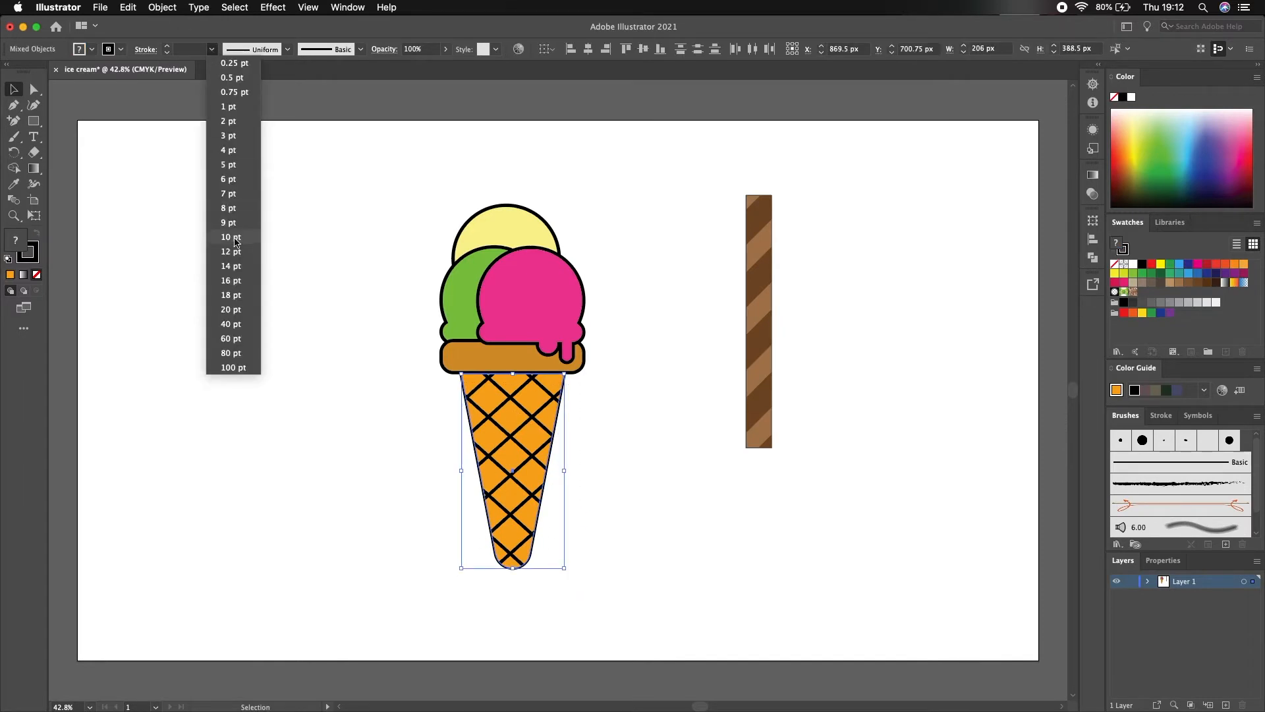
pyautogui.click(236, 242)
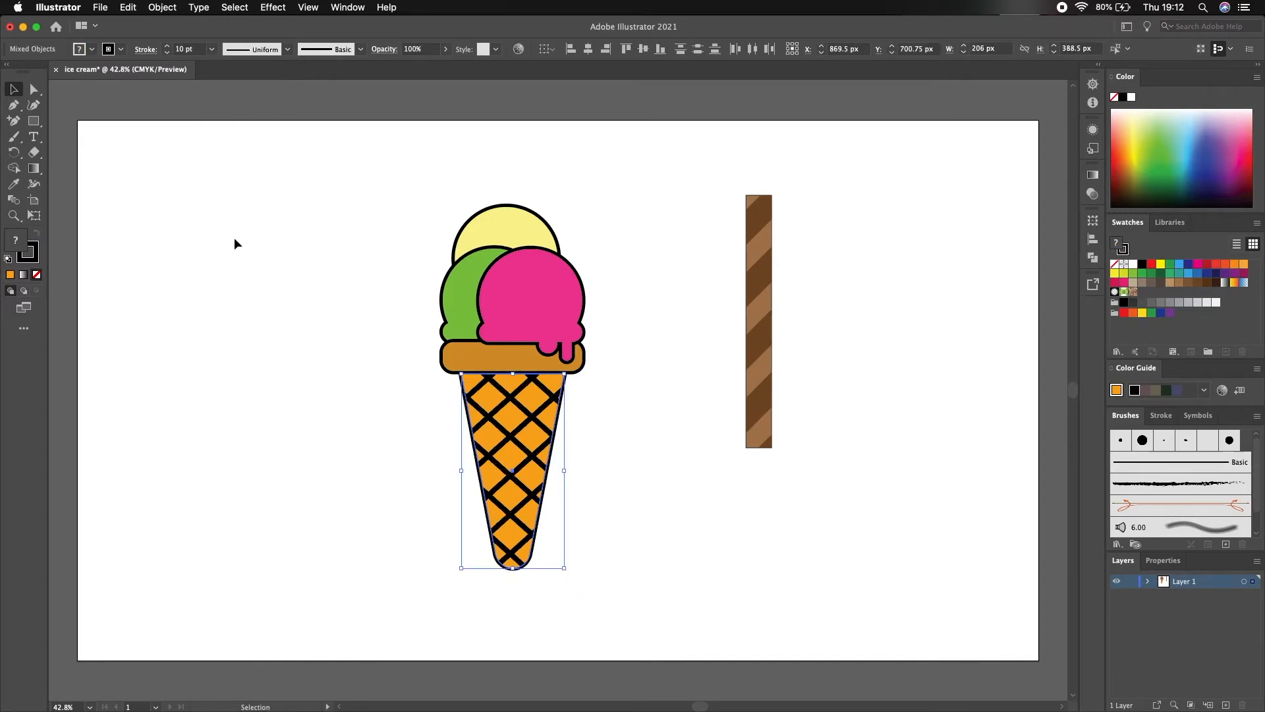
pyautogui.click(119, 50)
pyautogui.click(129, 90)
pyautogui.click(120, 95)
pyautogui.click(118, 150)
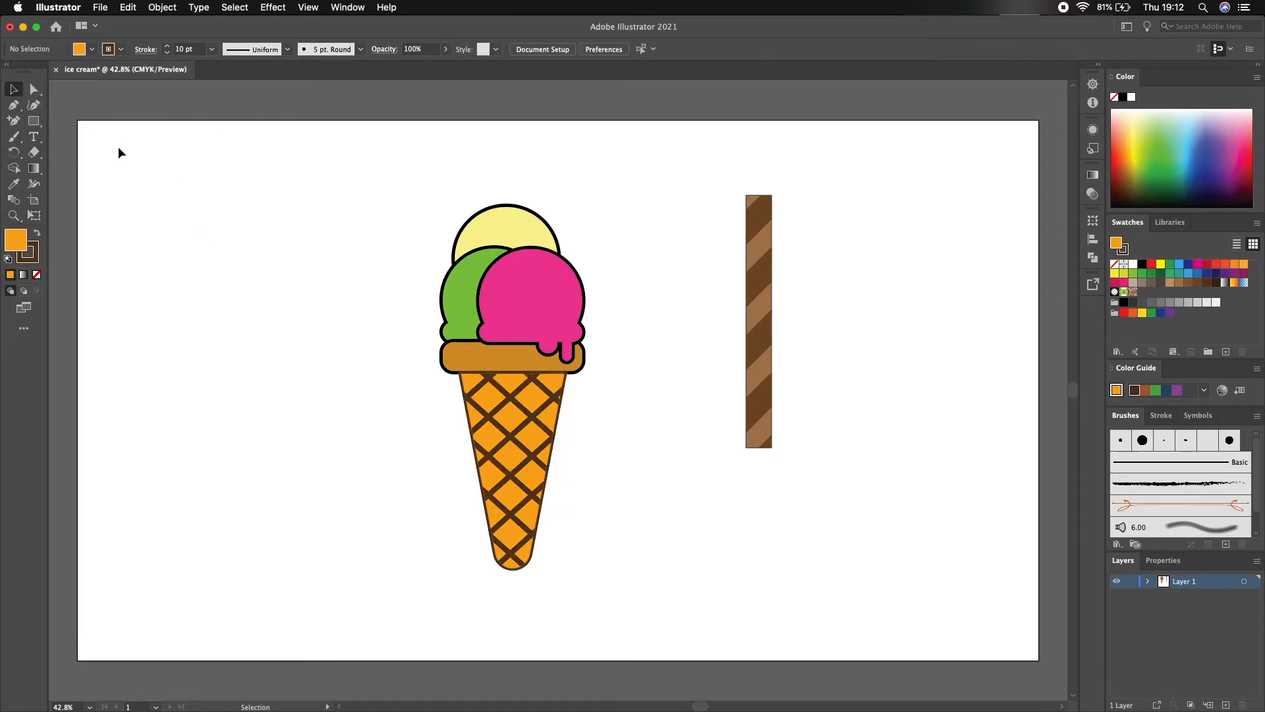
# Step: Tilt the striped wafer stick to the right, place it over the scoops and send it to the back
pyautogui.click(760, 213)
pyautogui.moveTo(775, 190); pyautogui.dragTo(598, 194)
pyautogui.rightClick(599, 199)
pyautogui.moveTo(686, 362)
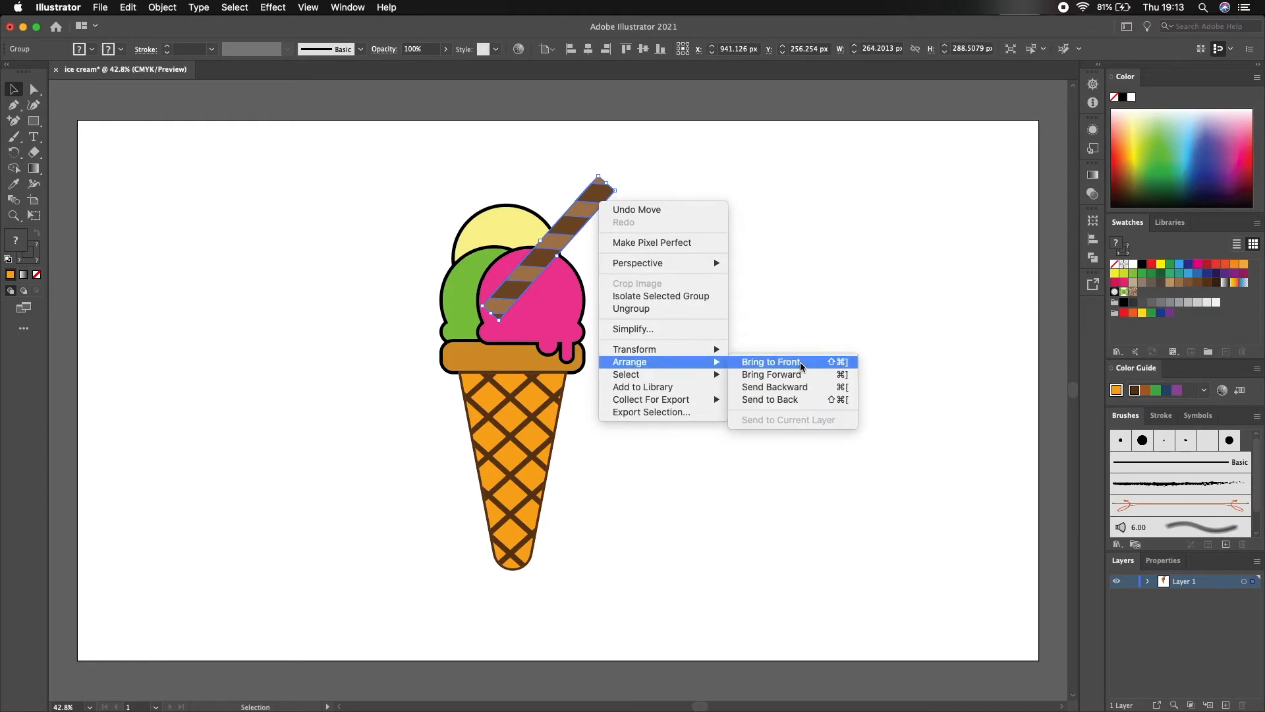
pyautogui.click(800, 399)
pyautogui.click(785, 345)
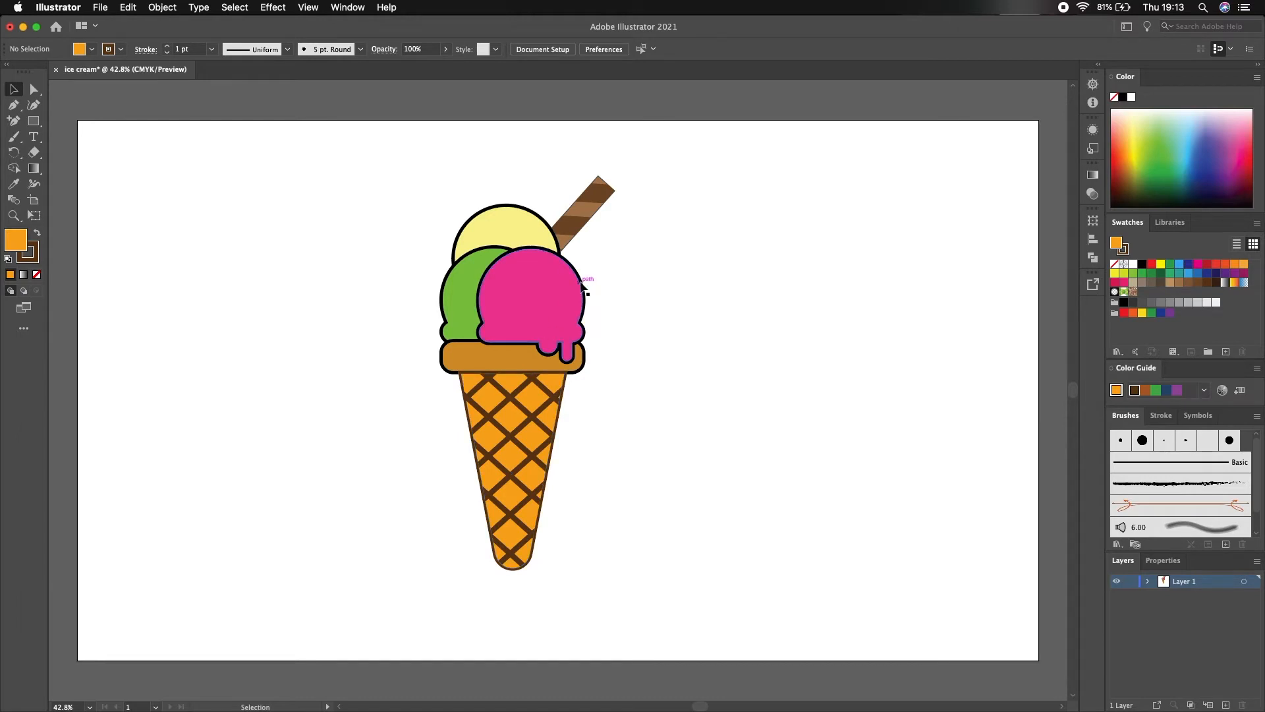
# Step: Duplicate the pink scoop beside the ice cream and draw a closed, curved dark red shape over the copy's right half
pyautogui.moveTo(581, 288); pyautogui.dragTo(846, 291)
pyautogui.click(726, 217)
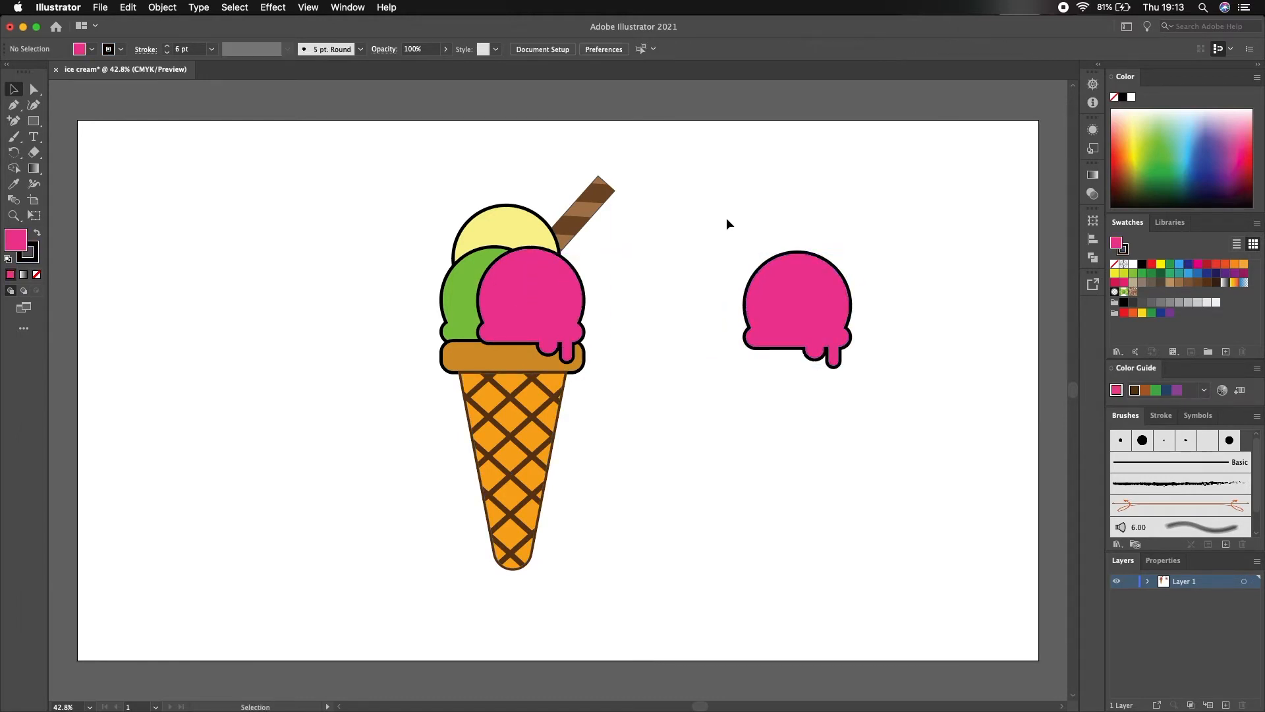
pyautogui.click(13, 105)
pyautogui.moveTo(812, 271); pyautogui.dragTo(812, 270)
pyautogui.moveTo(798, 390); pyautogui.dragTo(754, 503)
pyautogui.click(886, 366)
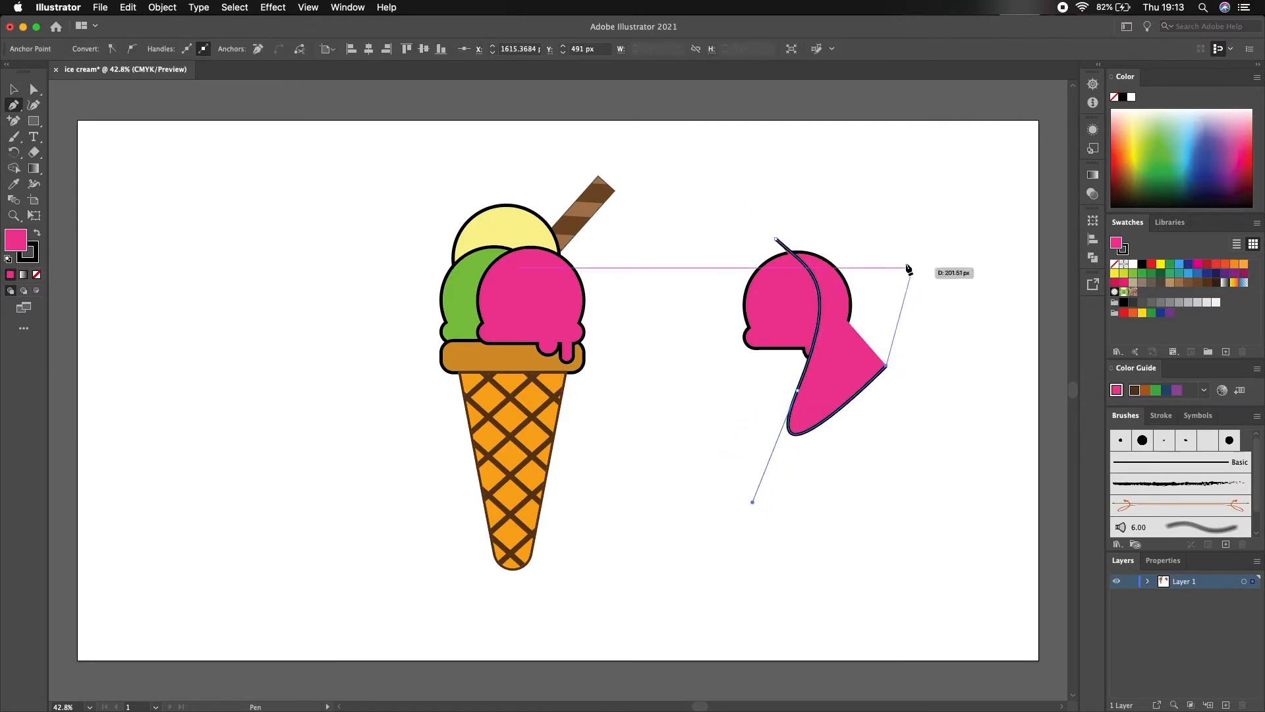
pyautogui.click(901, 257)
pyautogui.click(774, 239)
pyautogui.click(1207, 264)
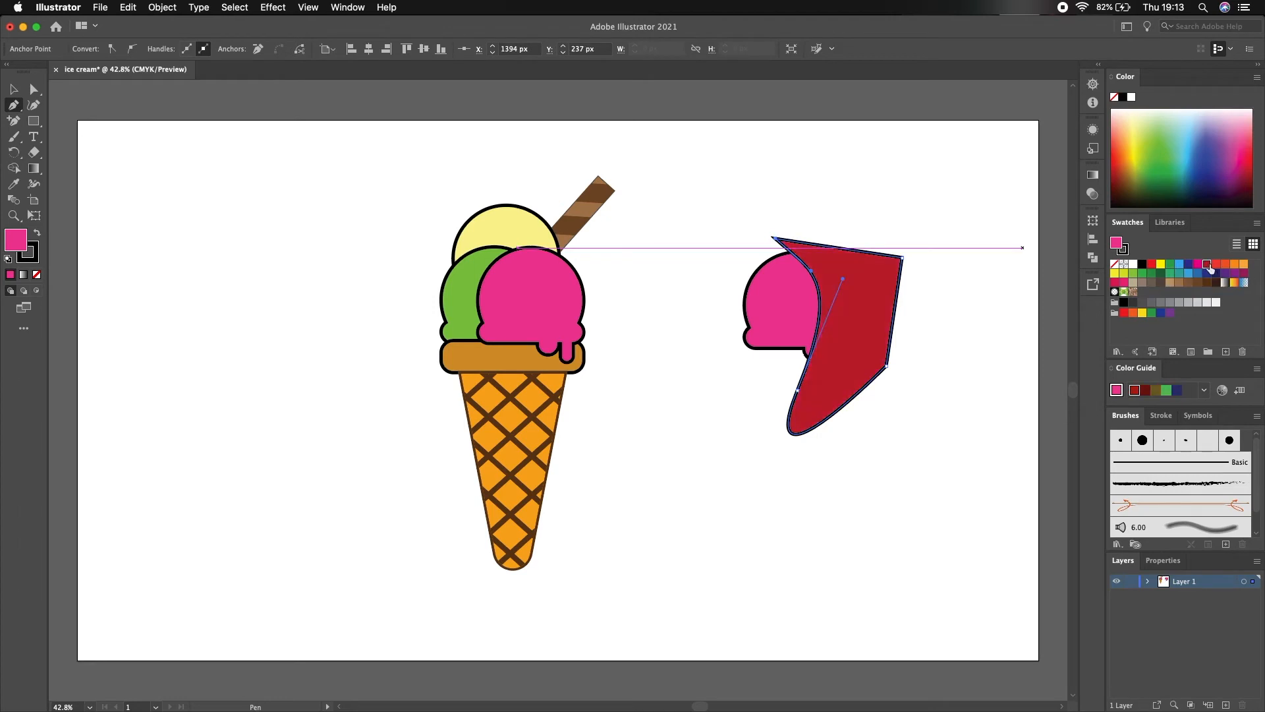
# Step: Trim the copied scoop and dark red shape with the Shape Builder, keeping only the overlapping dripping crescent
pyautogui.click(14, 89)
pyautogui.moveTo(727, 191); pyautogui.dragTo(912, 413)
pyautogui.click(13, 168)
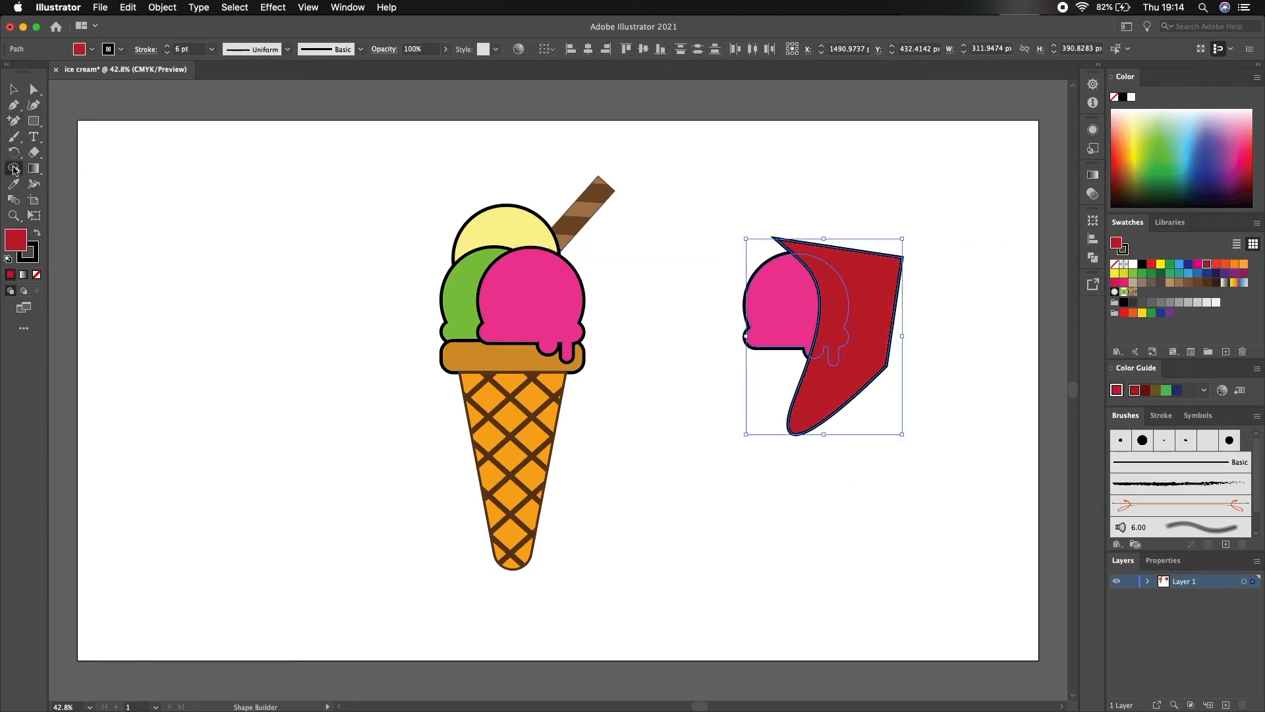
pyautogui.keyDown('alt'); pyautogui.click(768, 290); pyautogui.keyUp('alt')
pyautogui.keyDown('alt'); pyautogui.click(879, 269); pyautogui.keyUp('alt')
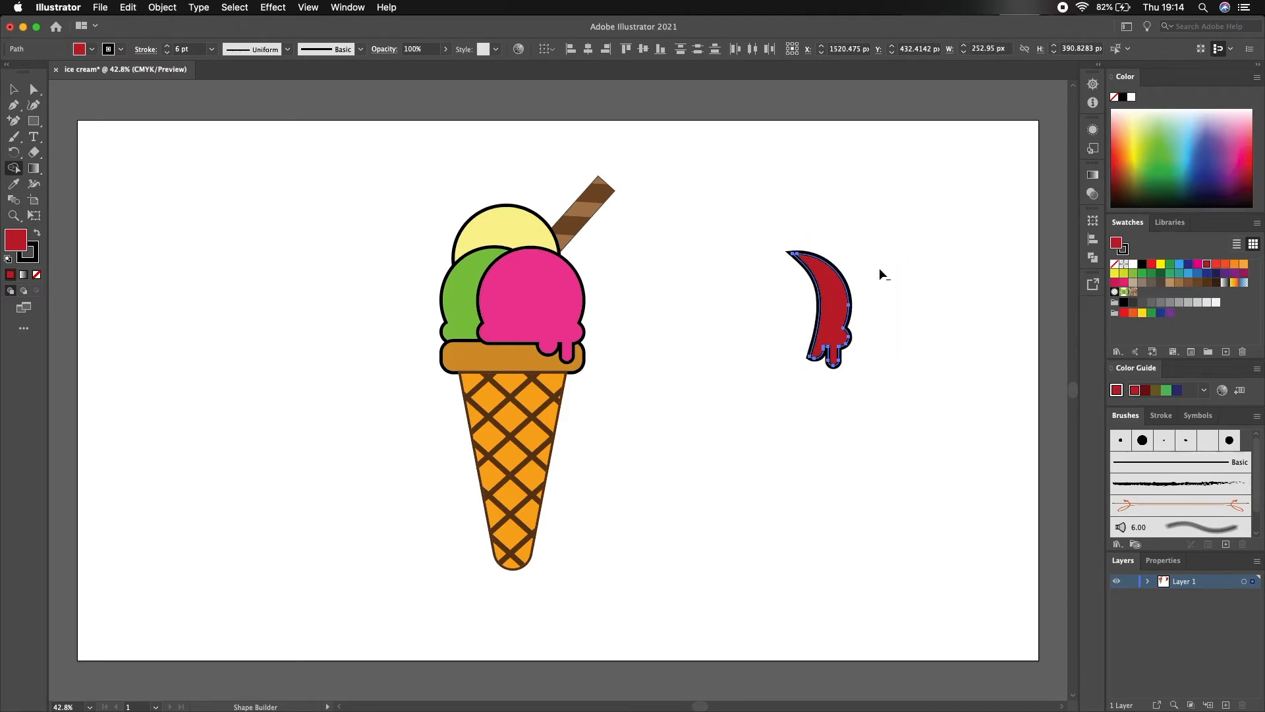
# Step: Remove the dark red crescent's stroke and place it over the right side of the pink scoop as shading
pyautogui.click(120, 49)
pyautogui.click(9, 77)
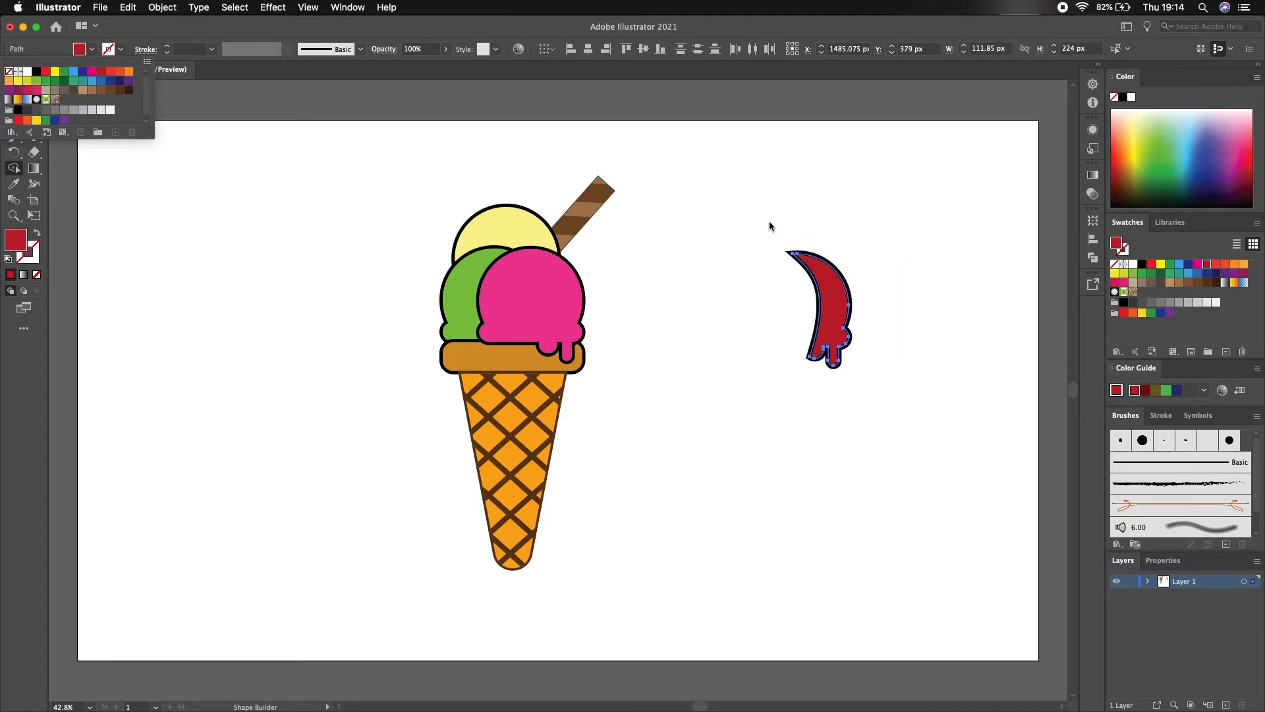
pyautogui.click(16, 91)
pyautogui.moveTo(753, 213); pyautogui.dragTo(906, 395)
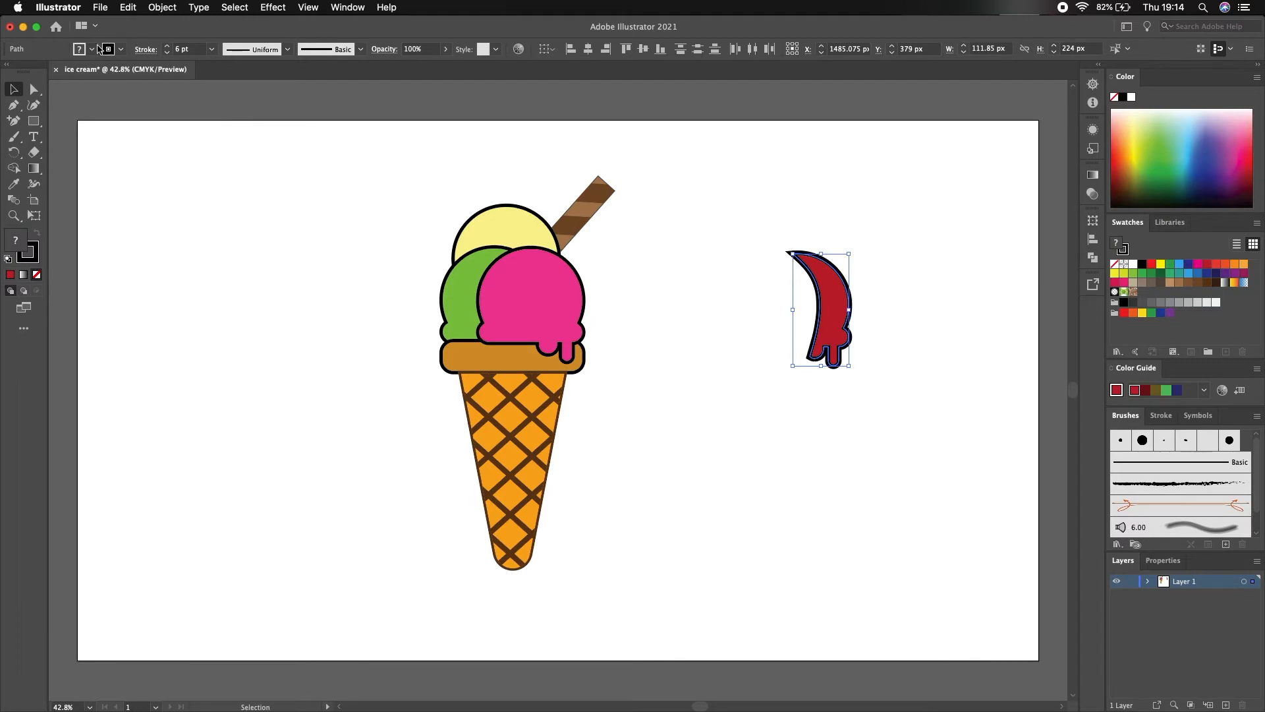
pyautogui.click(121, 49)
pyautogui.click(8, 71)
pyautogui.moveTo(829, 300); pyautogui.dragTo(561, 291)
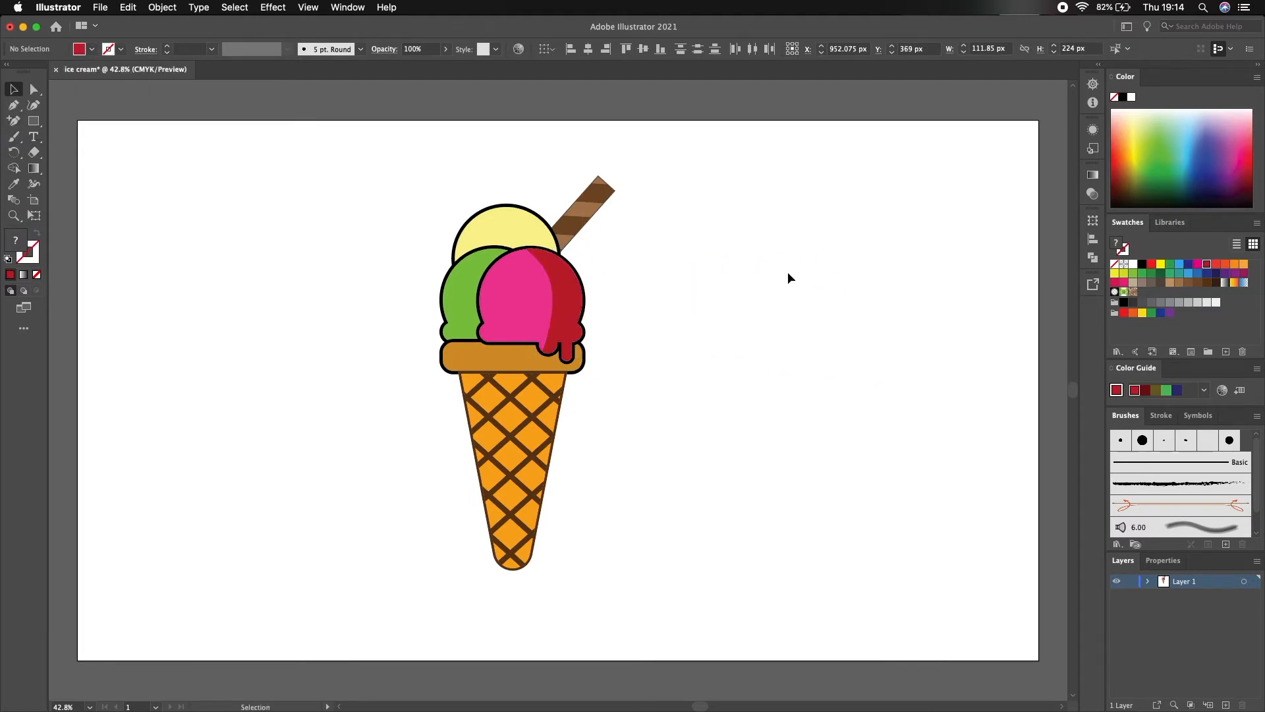
pyautogui.click(789, 274)
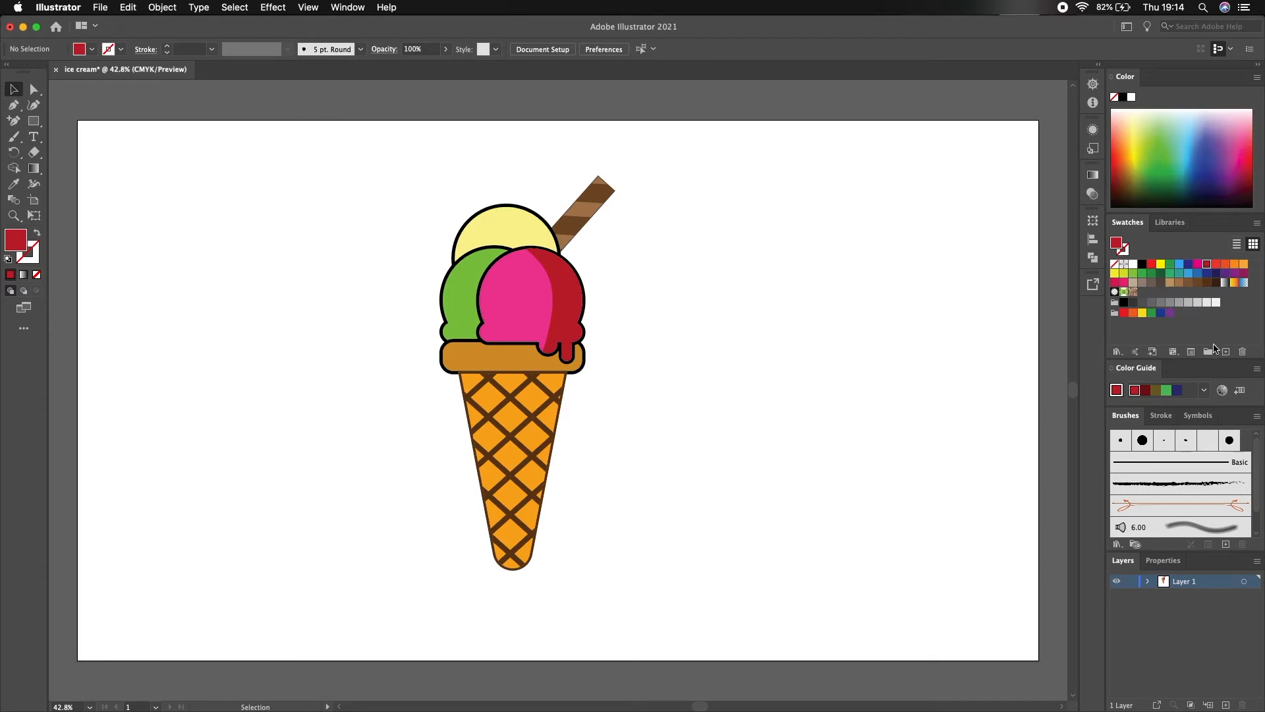
# Step: Set the dark red shading's opacity to 50%
pyautogui.click(562, 290)
pyautogui.click(446, 50)
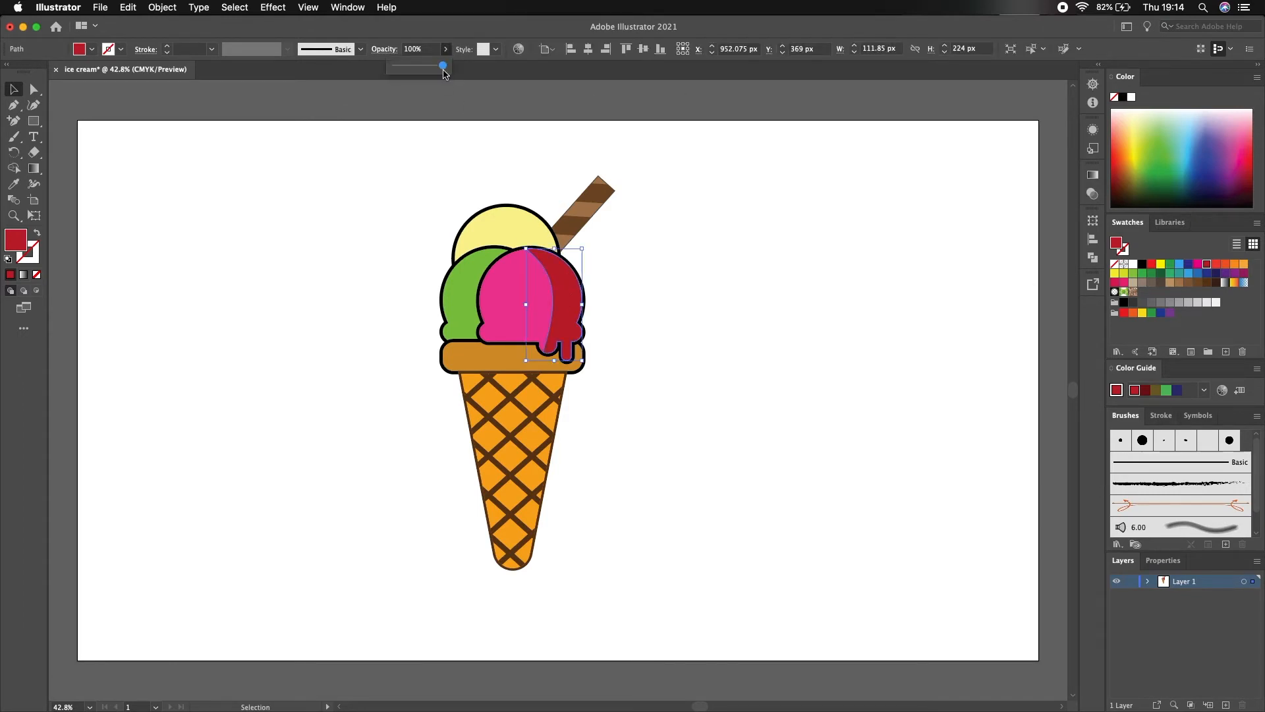
pyautogui.moveTo(420, 70); pyautogui.dragTo(399, 48)
pyautogui.write('50')
pyautogui.click(706, 144)
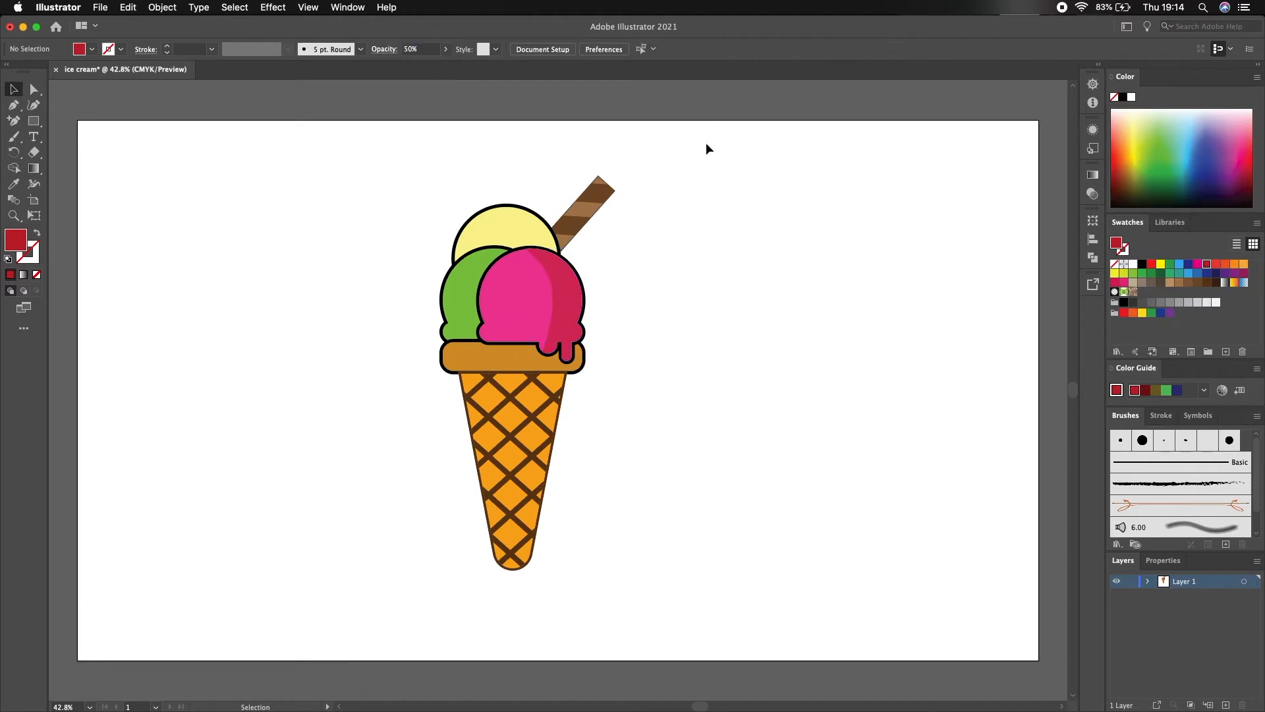
# Step: Draw a narrow ellipse about 39 x 106 px on the empty area beside the ice cream and fill it with white
pyautogui.click(34, 122)
pyautogui.click(79, 138)
pyautogui.moveTo(245, 267); pyautogui.dragTo(267, 321)
pyautogui.click(80, 48)
pyautogui.click(27, 70)
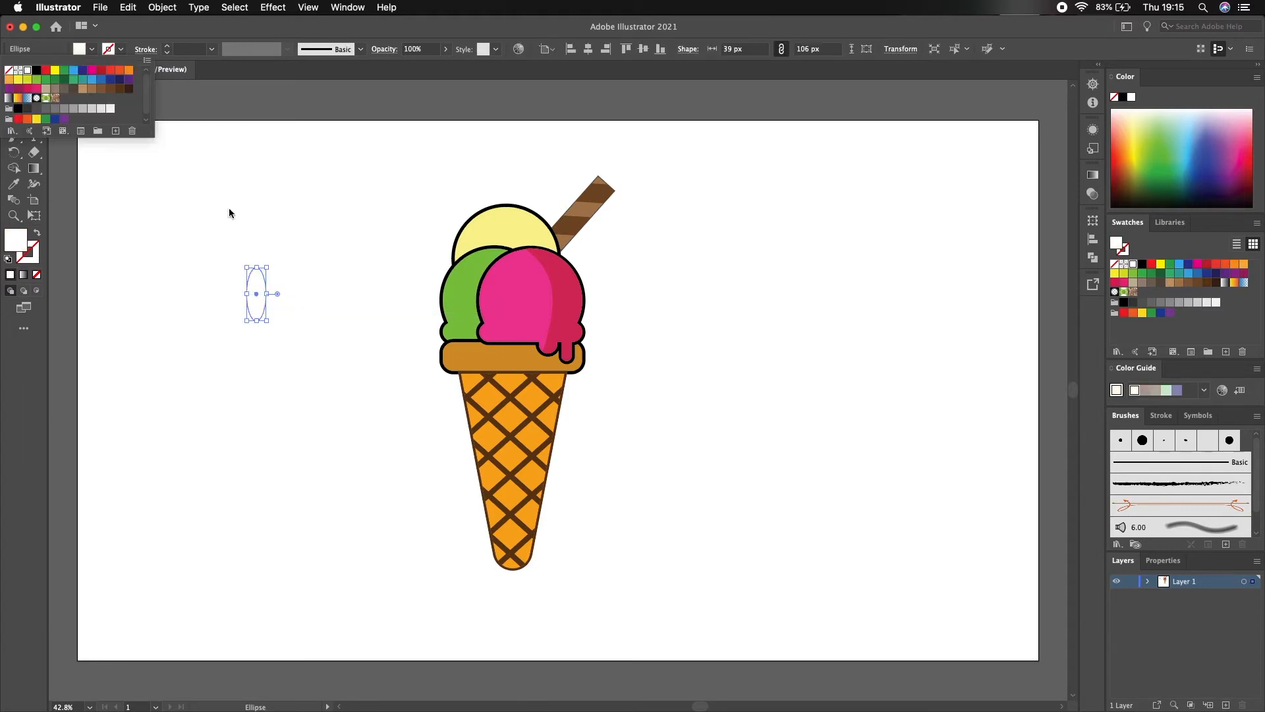
pyautogui.click(229, 213)
# Step: Reshape the white ellipse into a slim pointed crescent and move it onto the pink scoop
pyautogui.click(34, 90)
pyautogui.moveTo(266, 294); pyautogui.dragTo(260, 294)
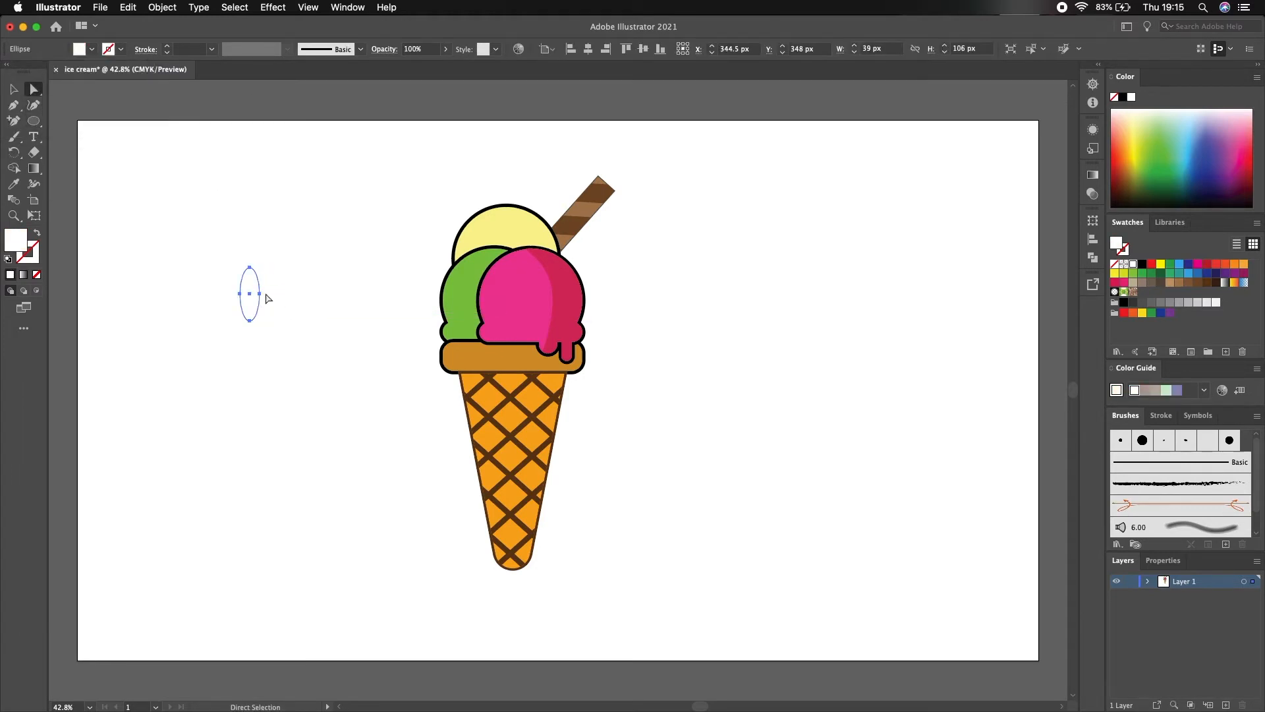
pyautogui.click(263, 294)
pyautogui.click(250, 294)
pyautogui.moveTo(251, 290); pyautogui.dragTo(509, 264)
pyautogui.hotkey('shift', '`')
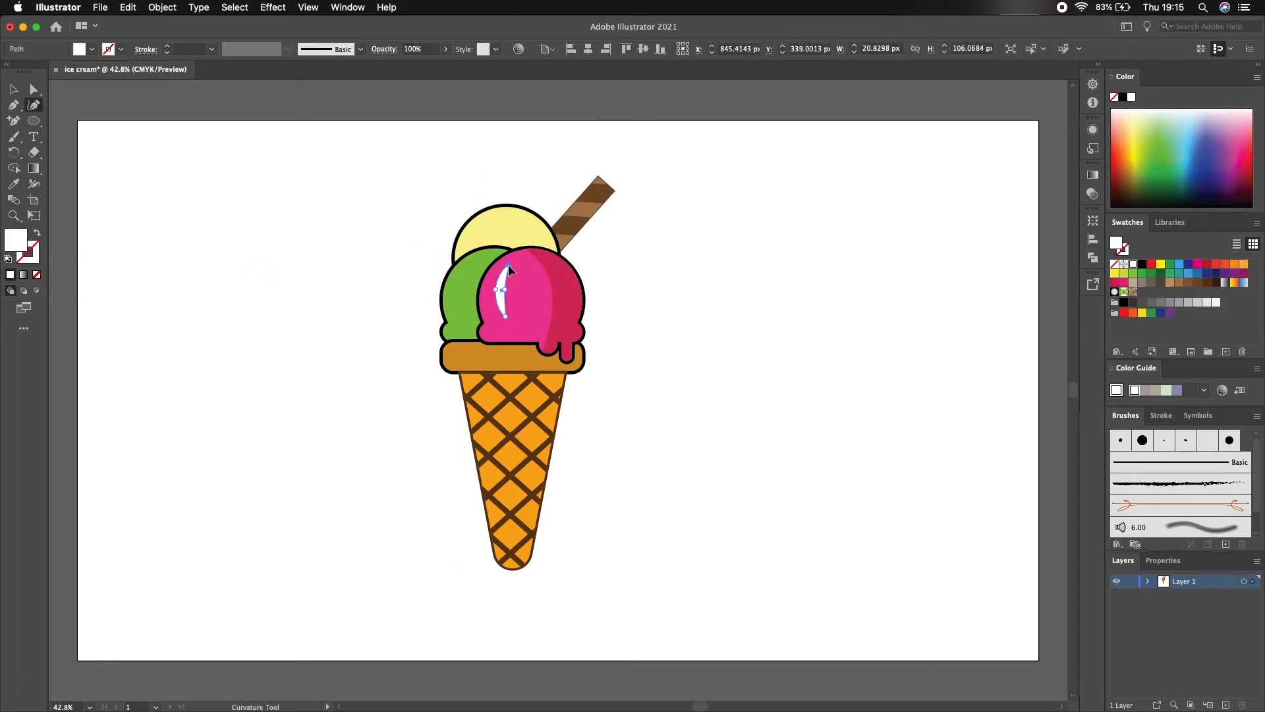
pyautogui.moveTo(505, 317); pyautogui.dragTo(505, 314)
# Step: Rotate the white crescent clockwise and fit it along the pink scoop's upper-left edge as a highlight
pyautogui.click(10, 89)
pyautogui.moveTo(514, 261); pyautogui.dragTo(523, 263)
pyautogui.moveTo(503, 281); pyautogui.dragTo(496, 284)
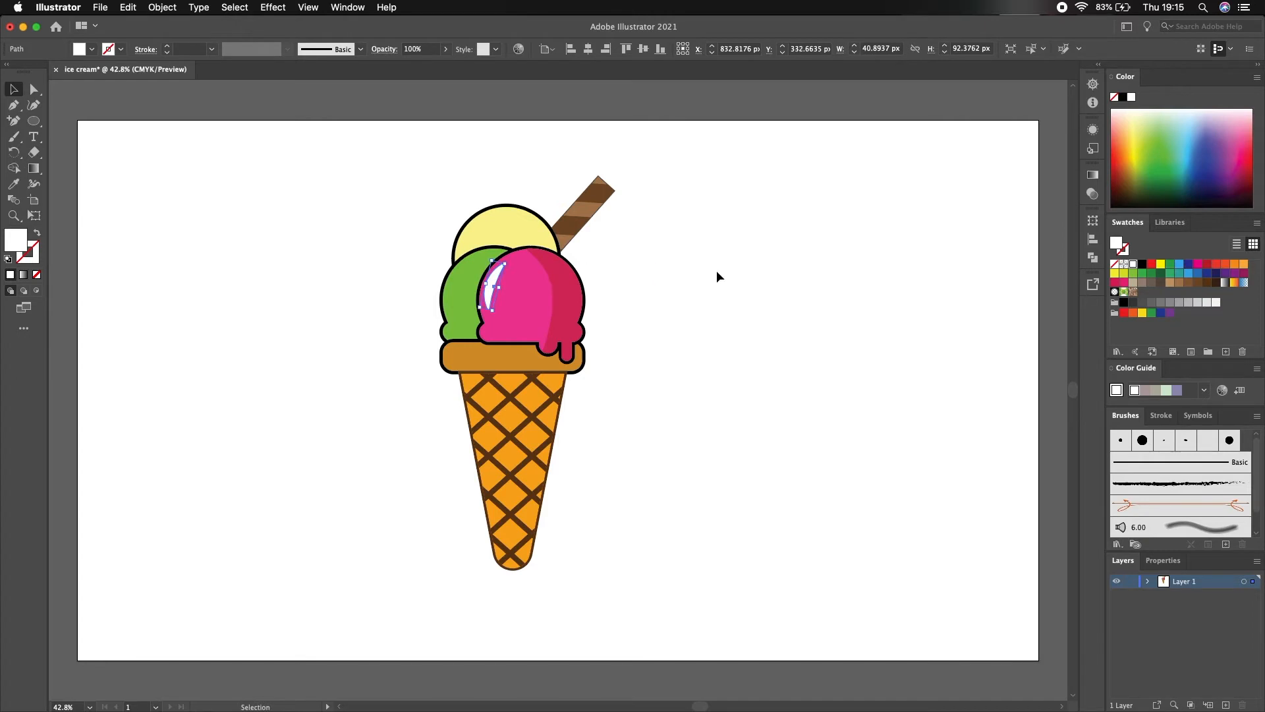
pyautogui.click(663, 269)
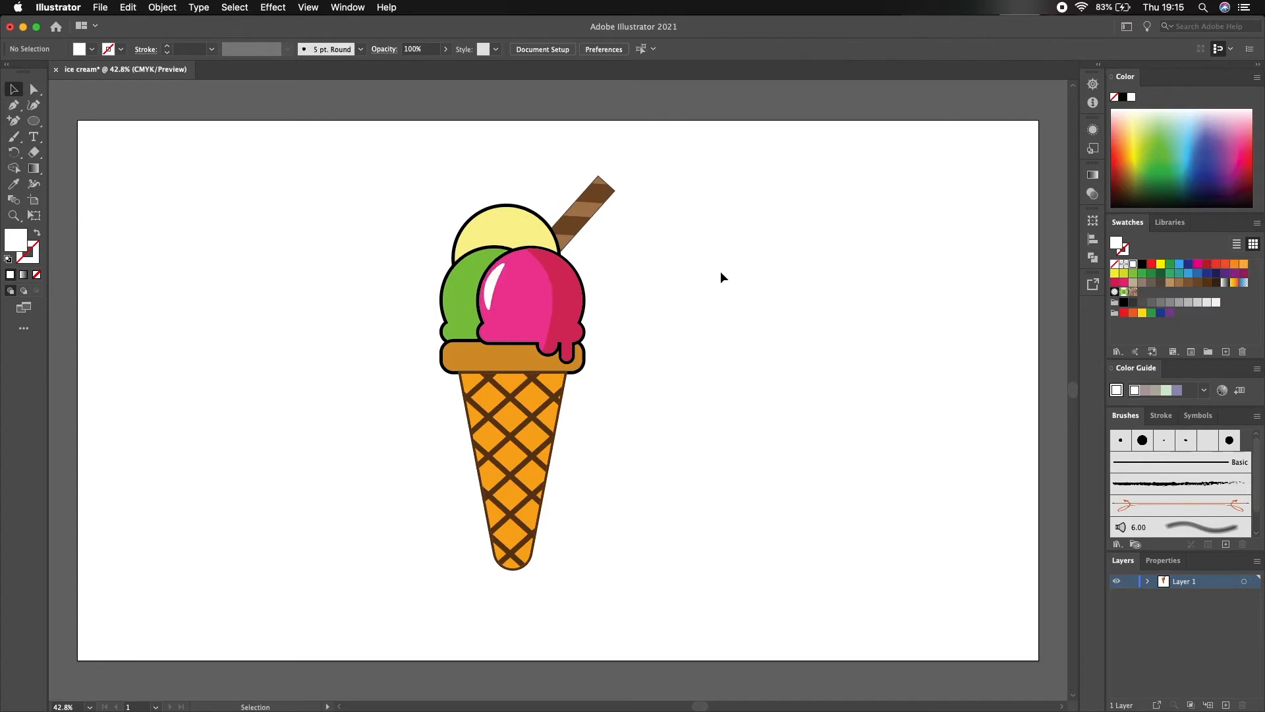
# Step: Move the waffle cone with its lattice lines slightly down and to the left beneath the rim
pyautogui.click(467, 404)
pyautogui.click(464, 400)
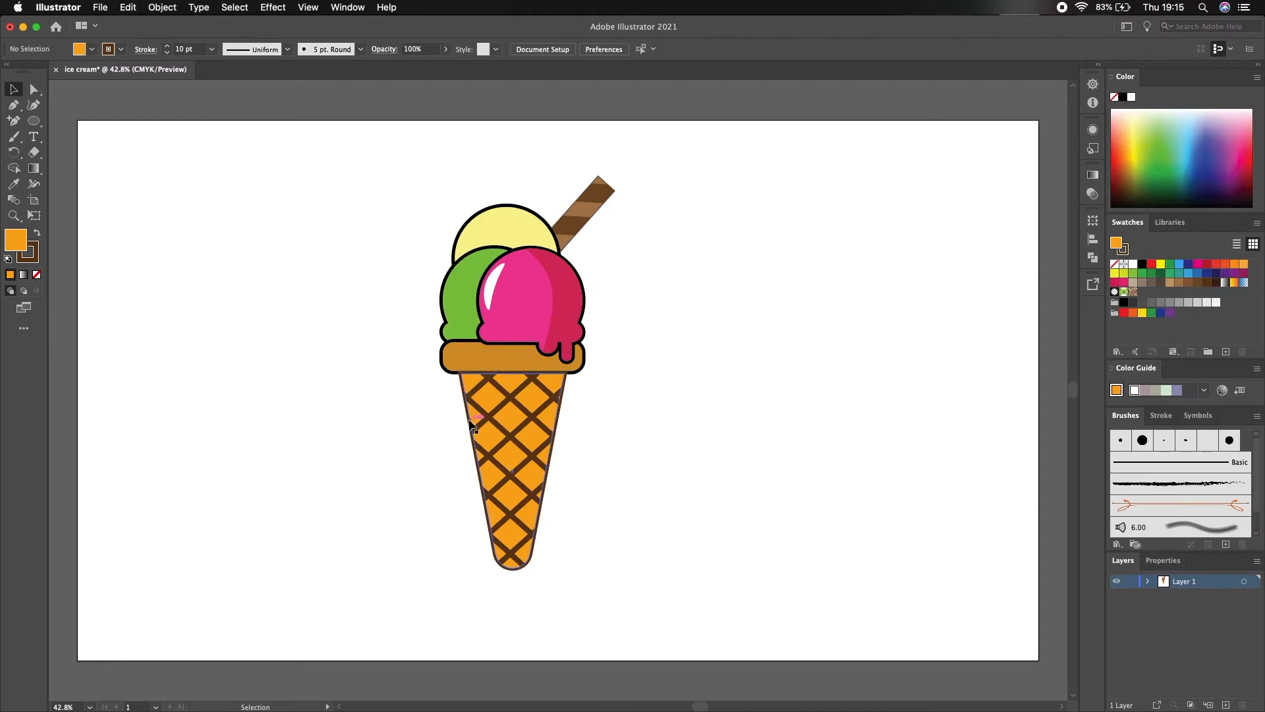
pyautogui.click(471, 423)
pyautogui.click(848, 417)
pyautogui.moveTo(500, 412)
pyautogui.mouseDown()
pyautogui.moveTo(550, 436)
pyautogui.moveTo(497, 410)
pyautogui.mouseUp()
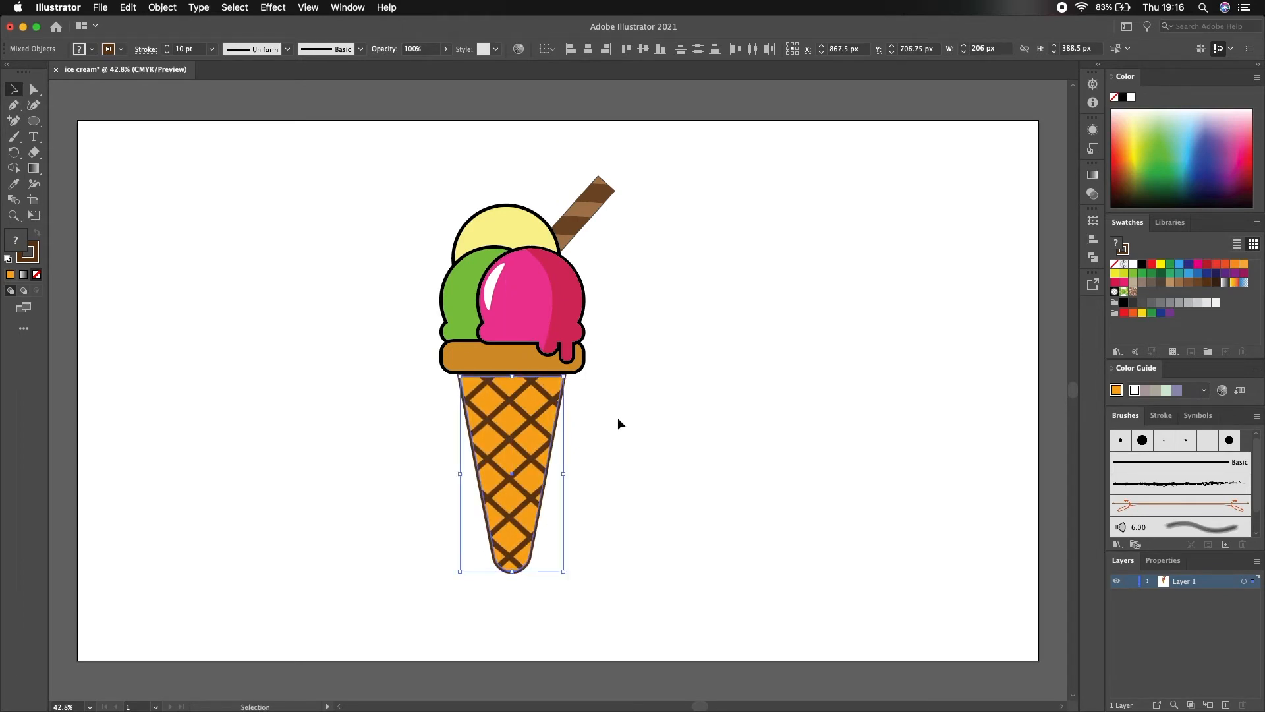
pyautogui.click(619, 418)
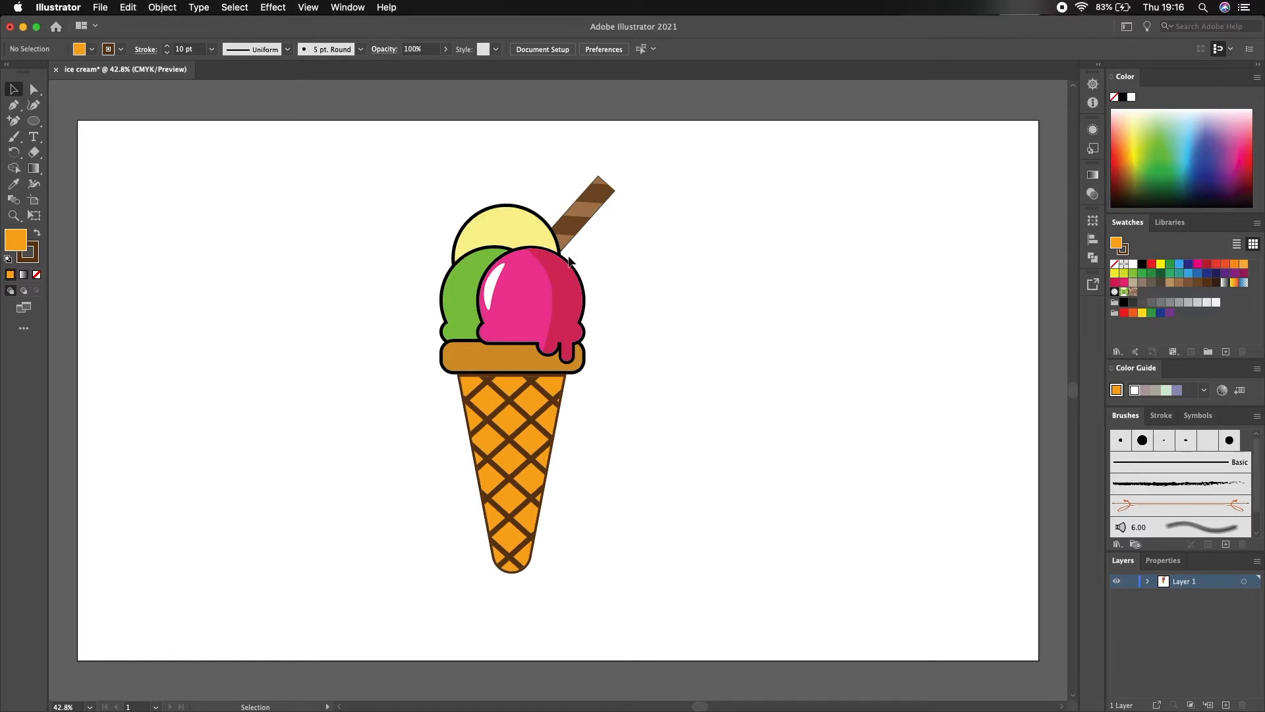
# Step: Activate the Pen tool with a white fill and no stroke
pyautogui.press('super+1')
pyautogui.click(13, 106)
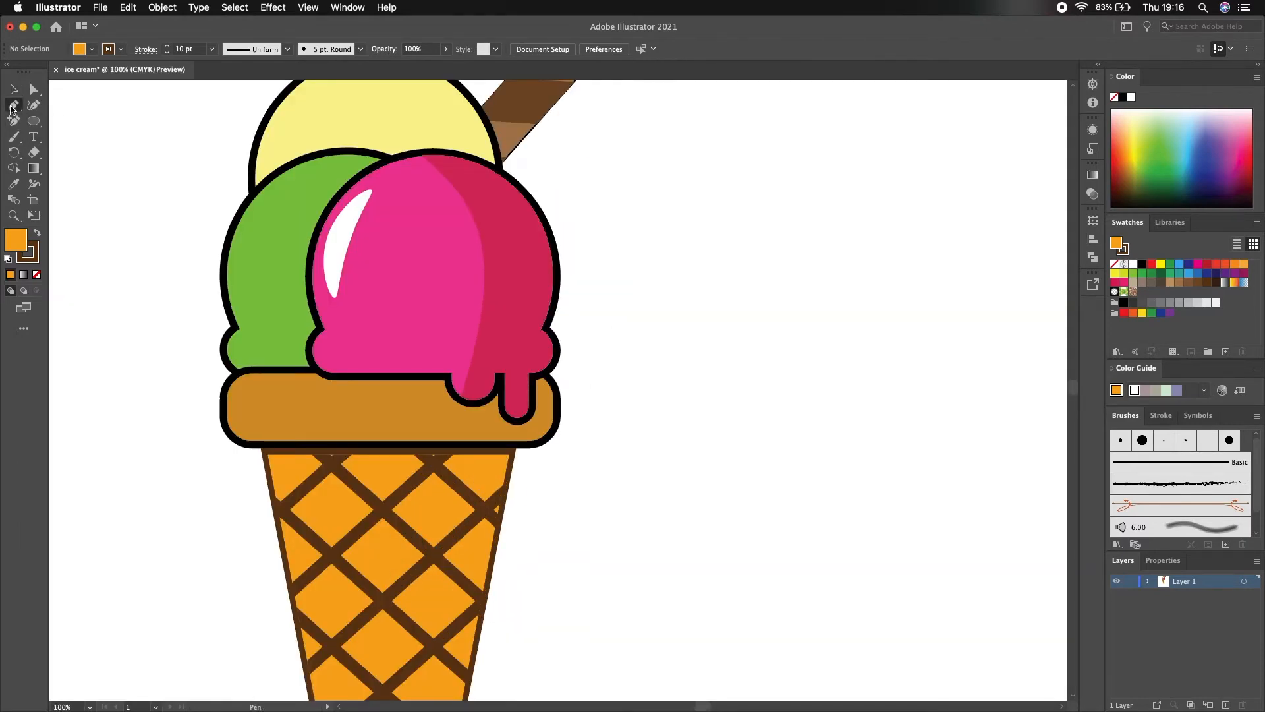
pyautogui.click(36, 259)
pyautogui.press('/')
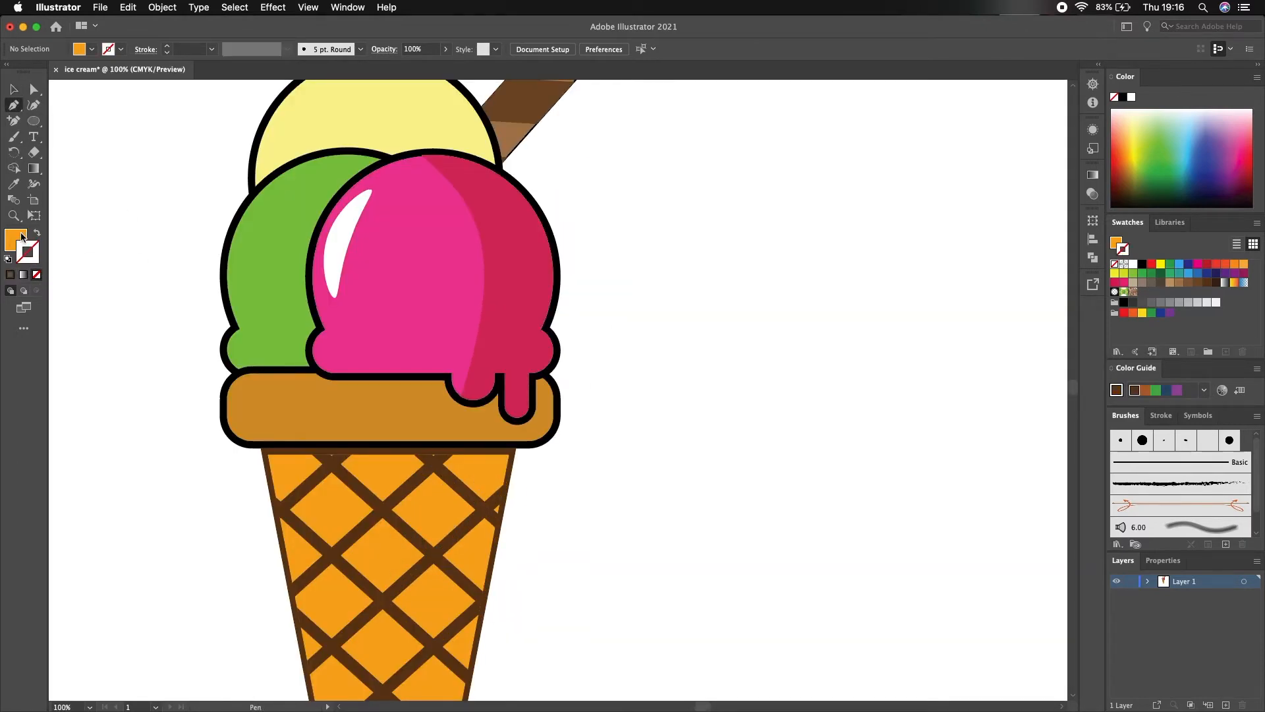
pyautogui.click(79, 49)
pyautogui.click(29, 73)
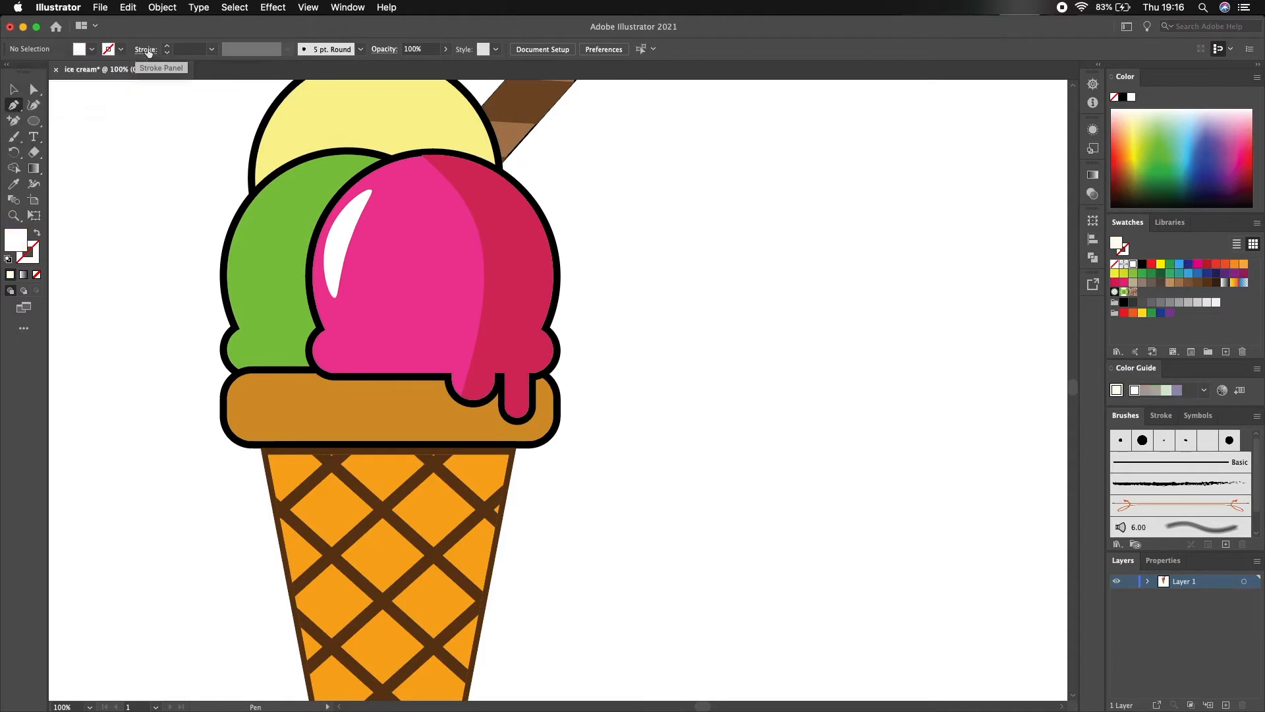
pyautogui.click(145, 49)
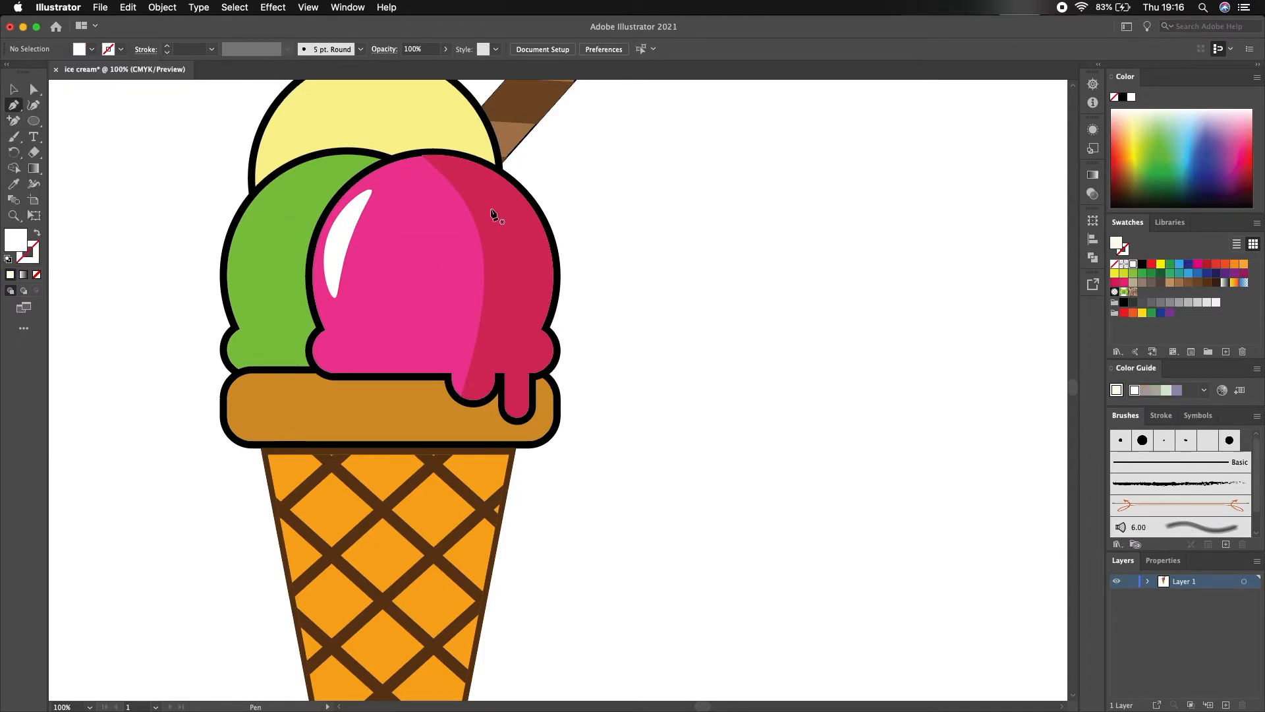
# Step: Set the drawing attributes to no fill and a white 10 pt stroke
pyautogui.click(120, 49)
pyautogui.click(92, 49)
pyautogui.click(9, 71)
pyautogui.click(120, 50)
pyautogui.click(30, 75)
pyautogui.click(145, 50)
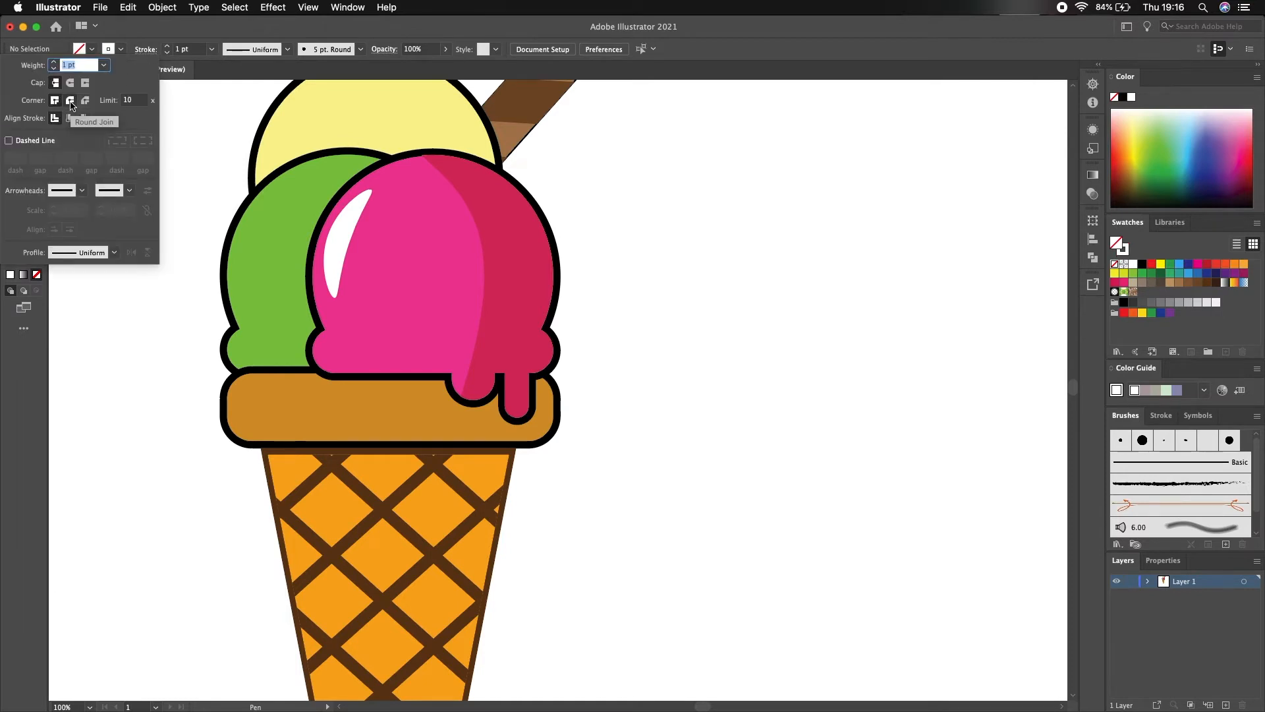
pyautogui.click(211, 48)
pyautogui.click(236, 220)
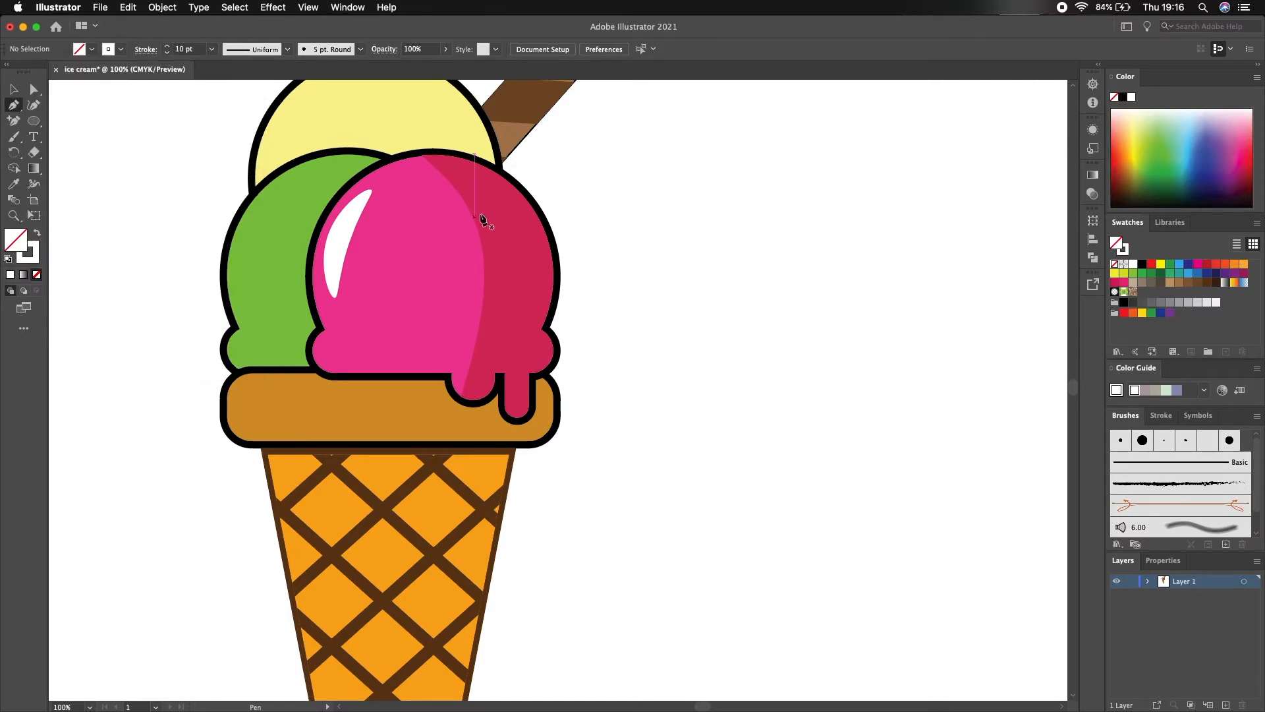
# Step: Draw a curved white highlight, about 45 by 116 px, along the pink scoop's right edge and give it round ends
pyautogui.moveTo(538, 323); pyautogui.dragTo(517, 443)
pyautogui.press('super+z')
pyautogui.moveTo(526, 318); pyautogui.dragTo(501, 414)
pyautogui.click(14, 88)
pyautogui.click(146, 49)
pyautogui.click(70, 82)
# Step: Try to break the curved white highlight by adding anchor points near its lower end and deleting there
pyautogui.click(14, 123)
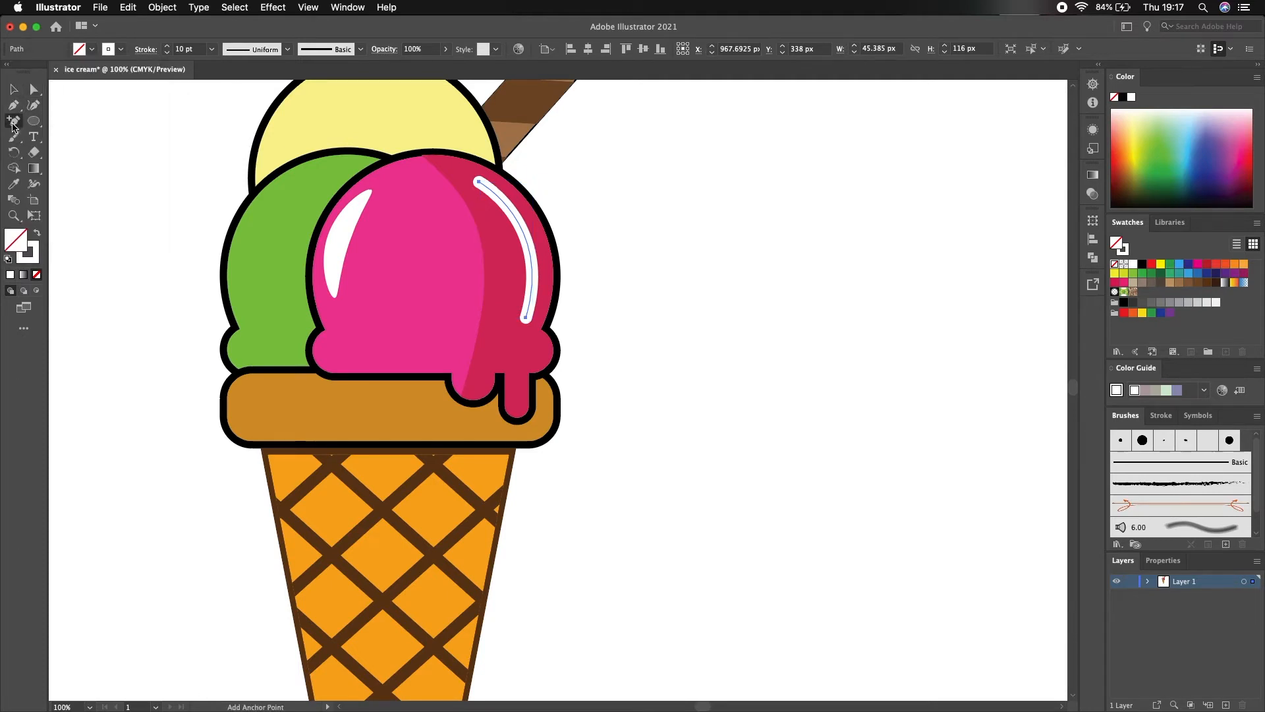
pyautogui.click(532, 261)
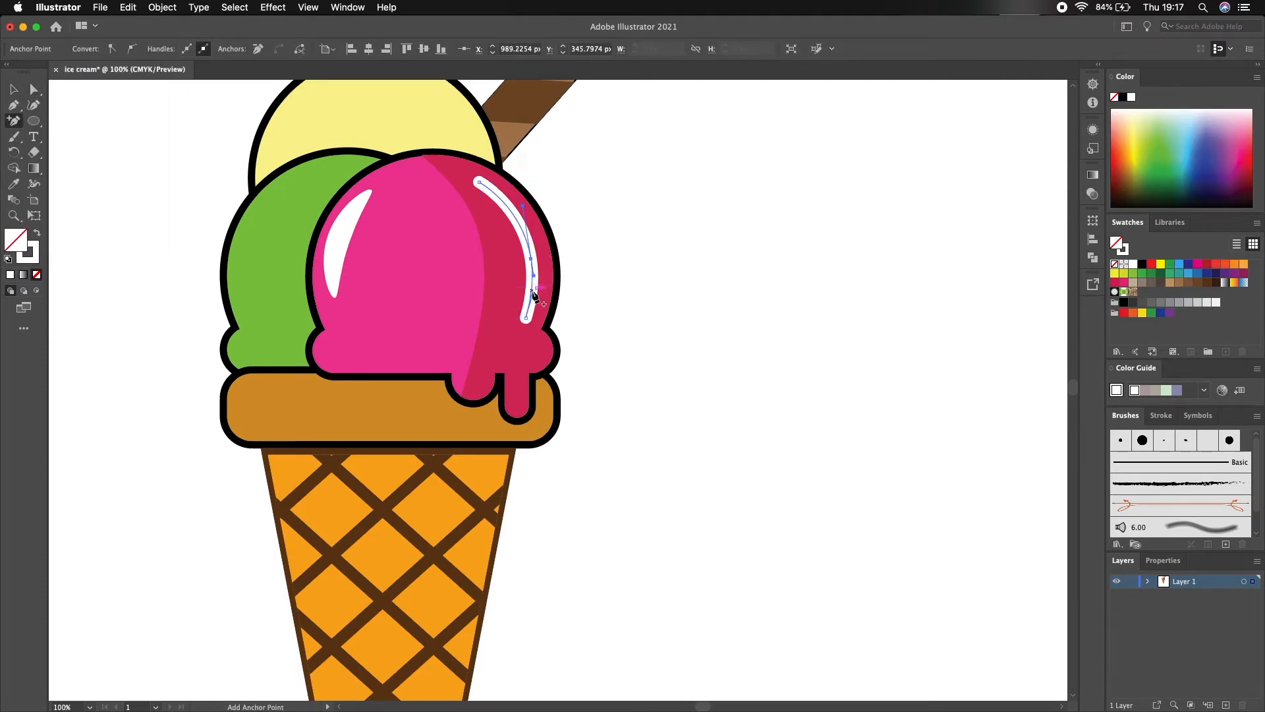
pyautogui.press('v')
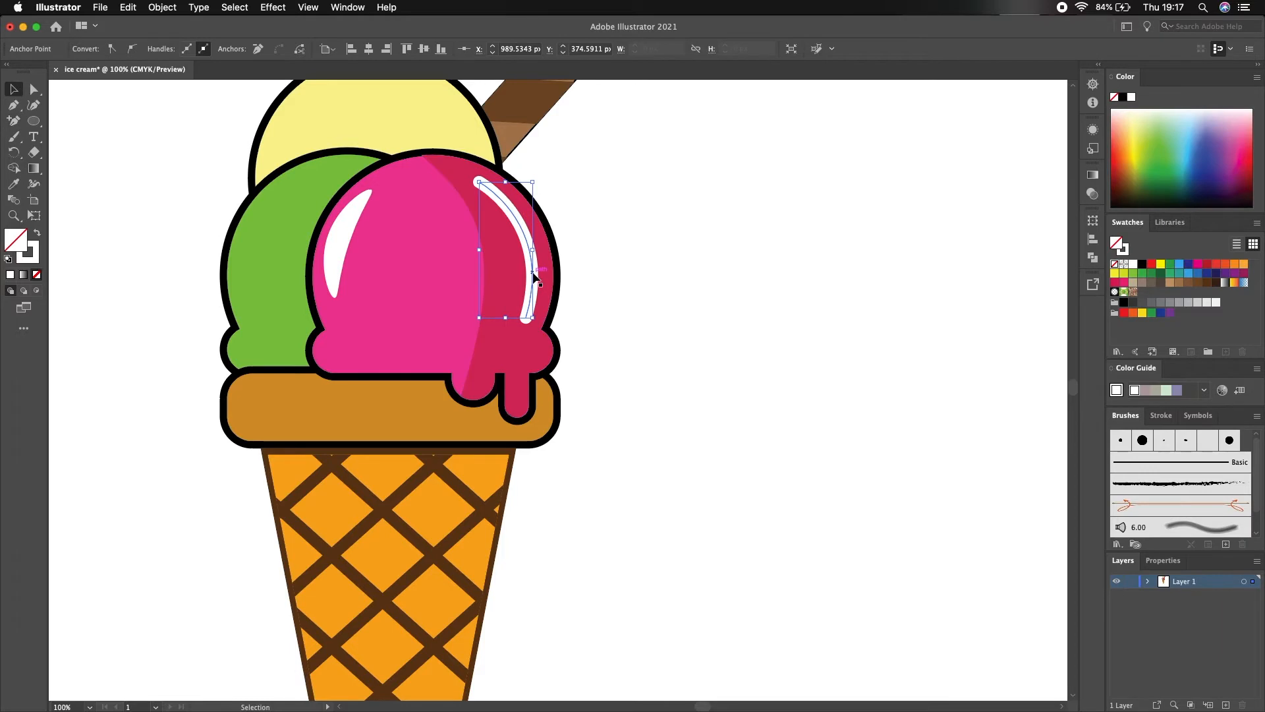
pyautogui.press('a')
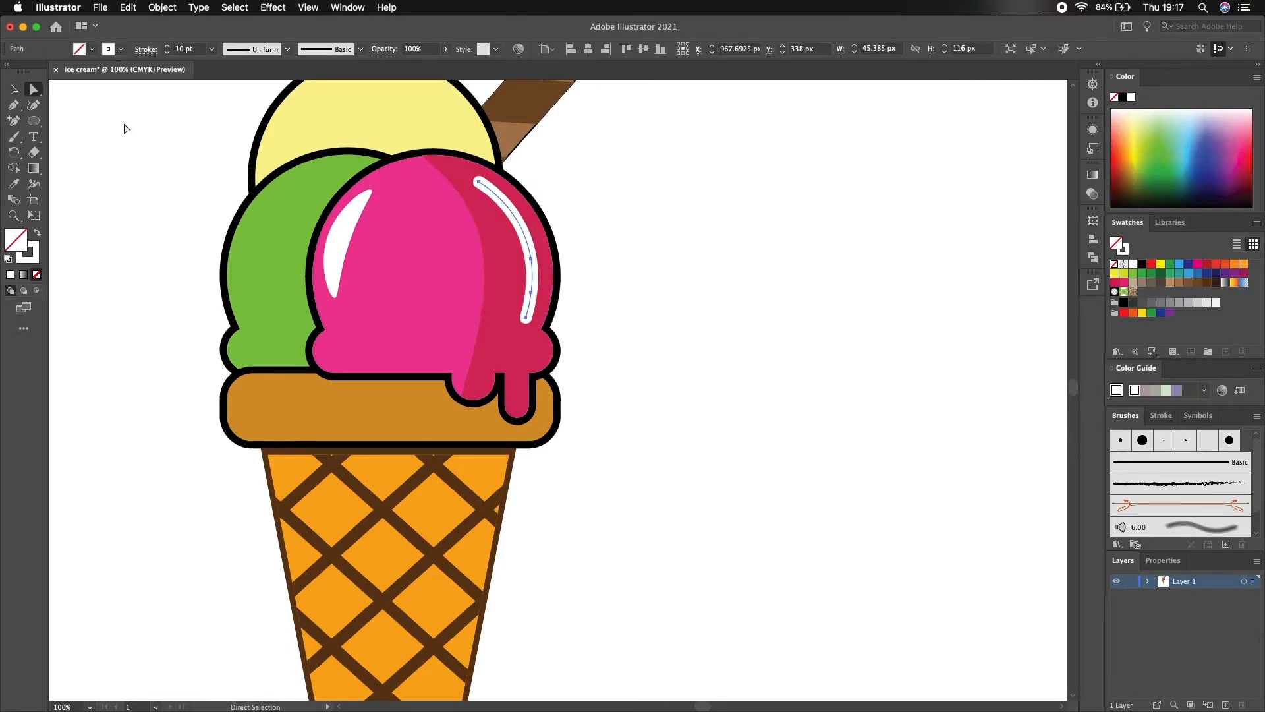
pyautogui.press('Delete')
pyautogui.press('super+z')
# Step: Add closely spaced anchor points along the lower part of the pink scoop's right-hand white highlight
pyautogui.click(530, 259)
pyautogui.click(534, 282)
pyautogui.click(533, 277)
pyautogui.press('super+z')
pyautogui.click(533, 262)
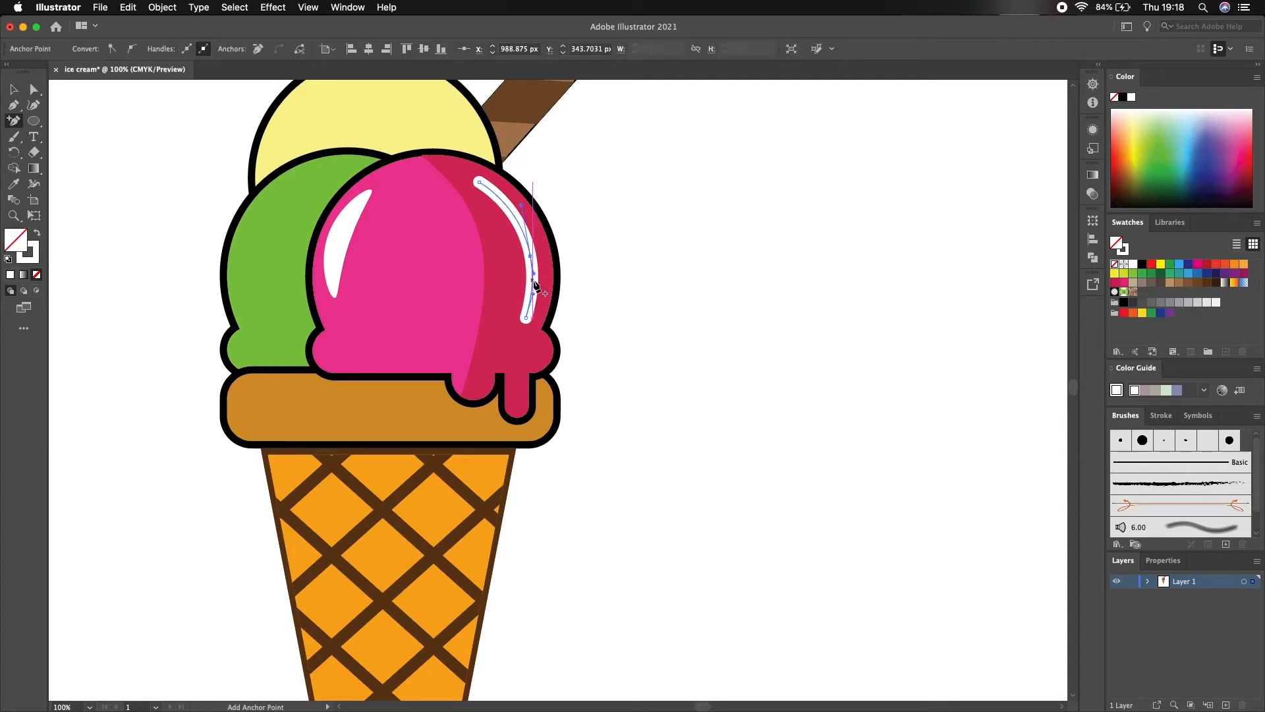
# Step: Delete a short segment between the added anchor points to split the white highlight into two dashes
pyautogui.click(34, 89)
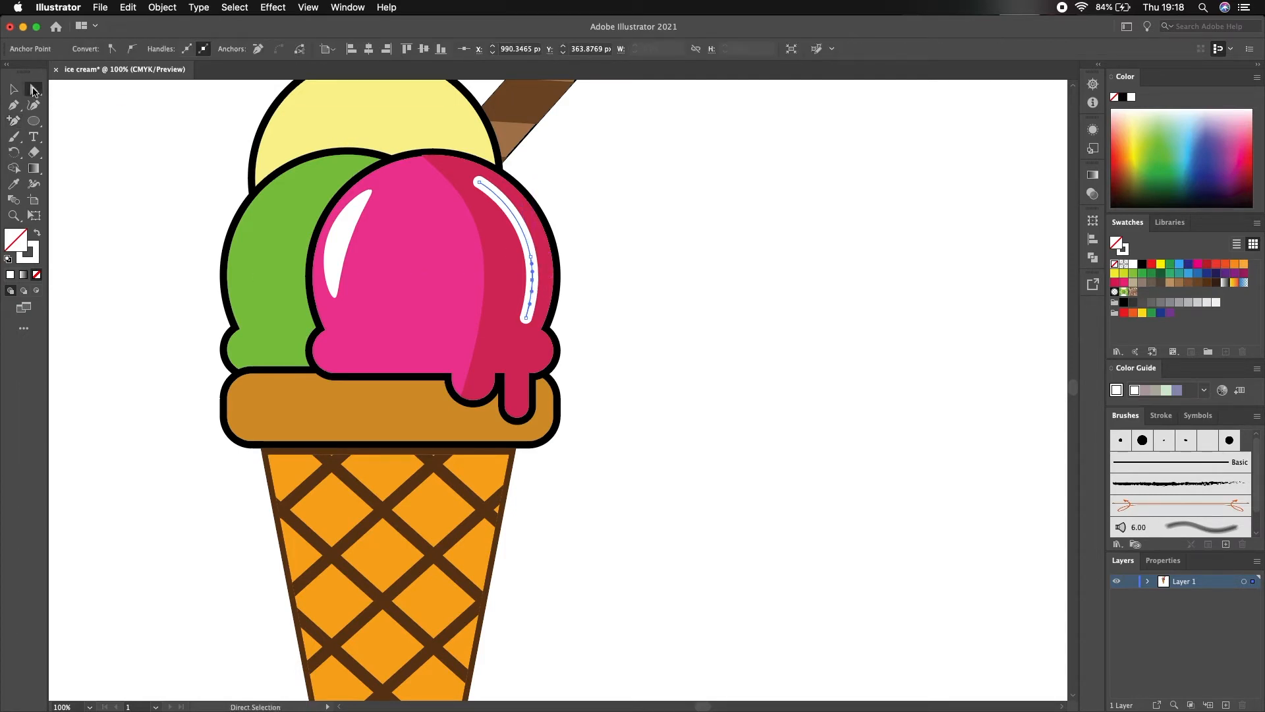
pyautogui.click(535, 280)
pyautogui.press('Delete')
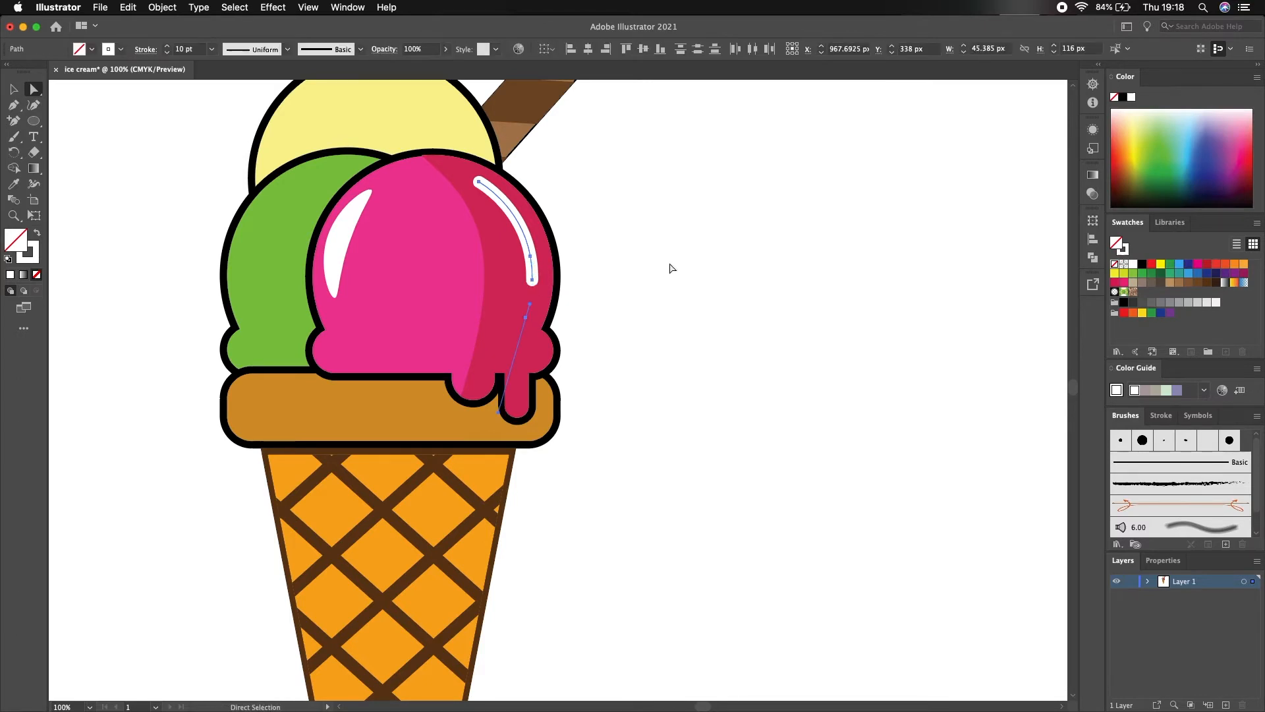
pyautogui.press('super+z')
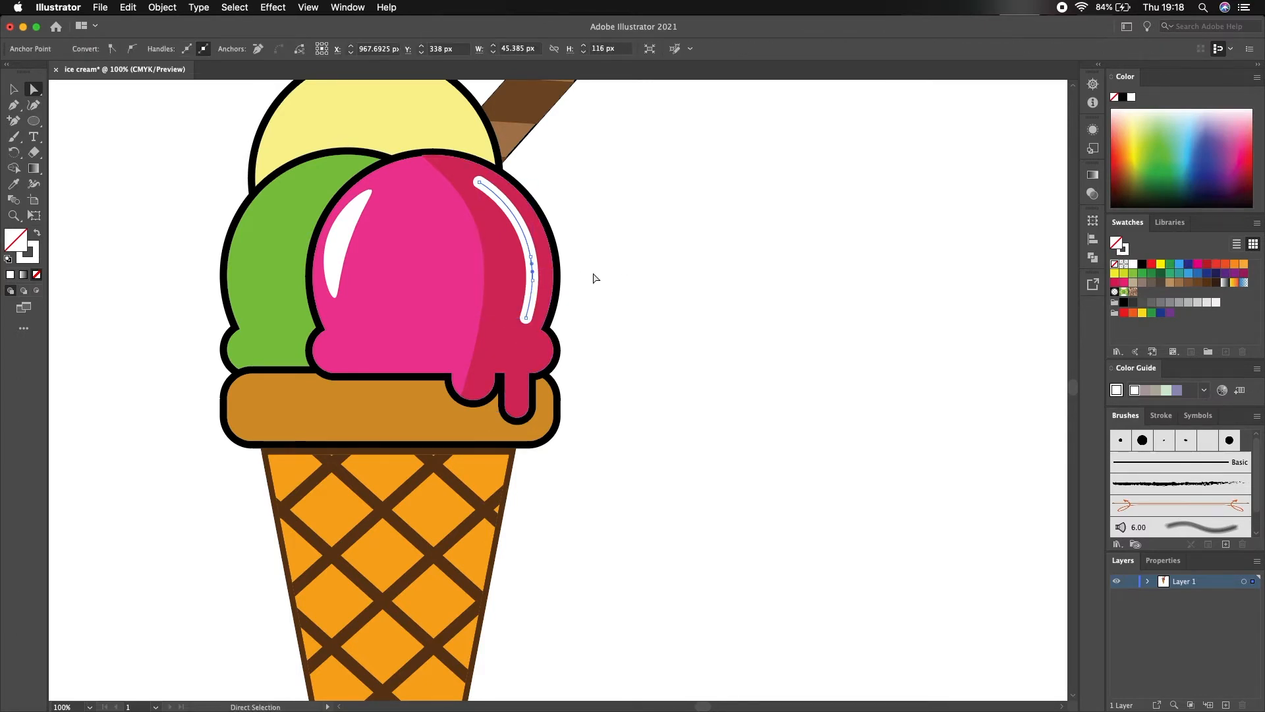
pyautogui.press('Delete')
pyautogui.click(567, 274)
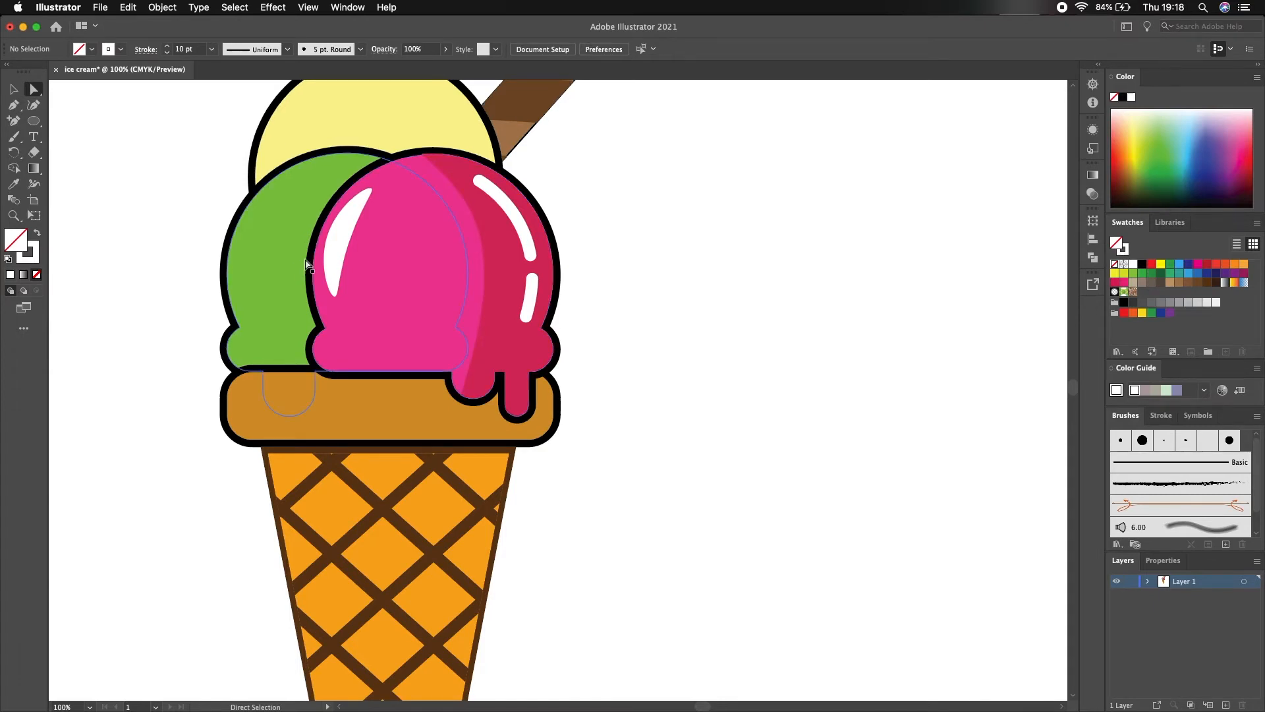
# Step: Duplicate the green scoop onto the empty canvas to the right of the ice cream
pyautogui.press('v')
pyautogui.moveTo(268, 238); pyautogui.dragTo(720, 265)
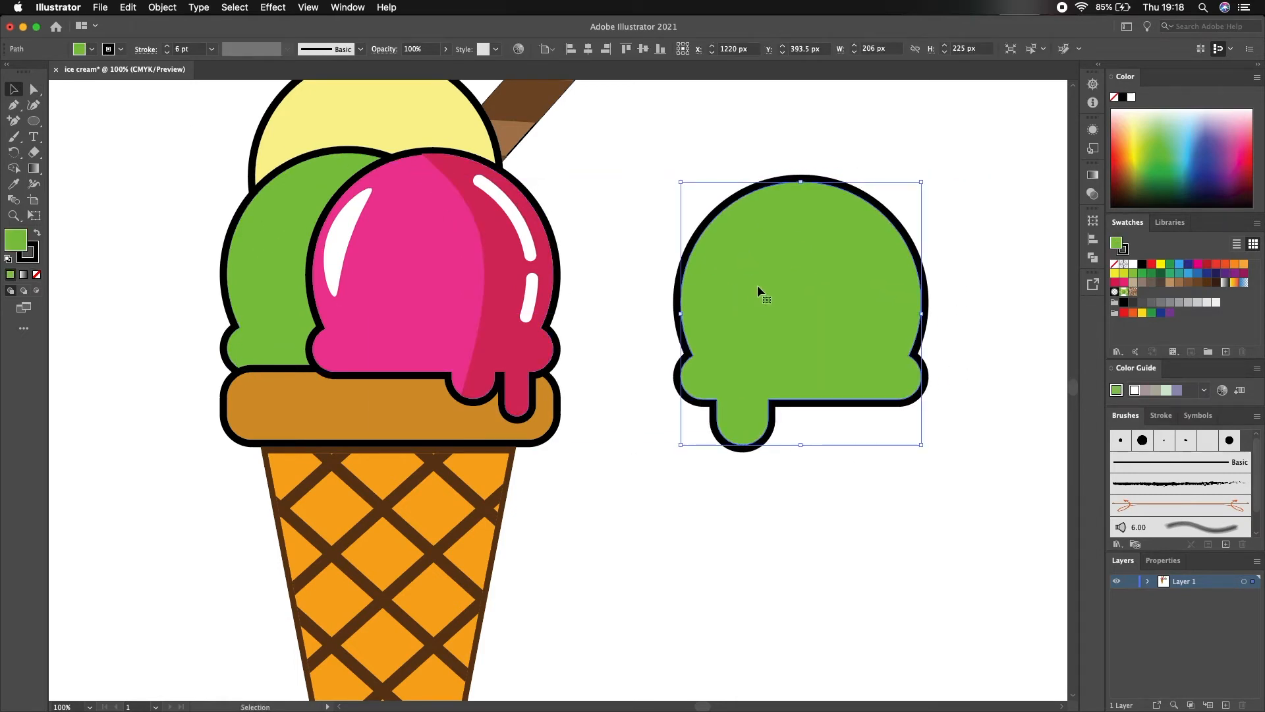
# Step: Try to bring the original green scoop to the front, followed by the plain pink scoop above it
pyautogui.rightClick(267, 278)
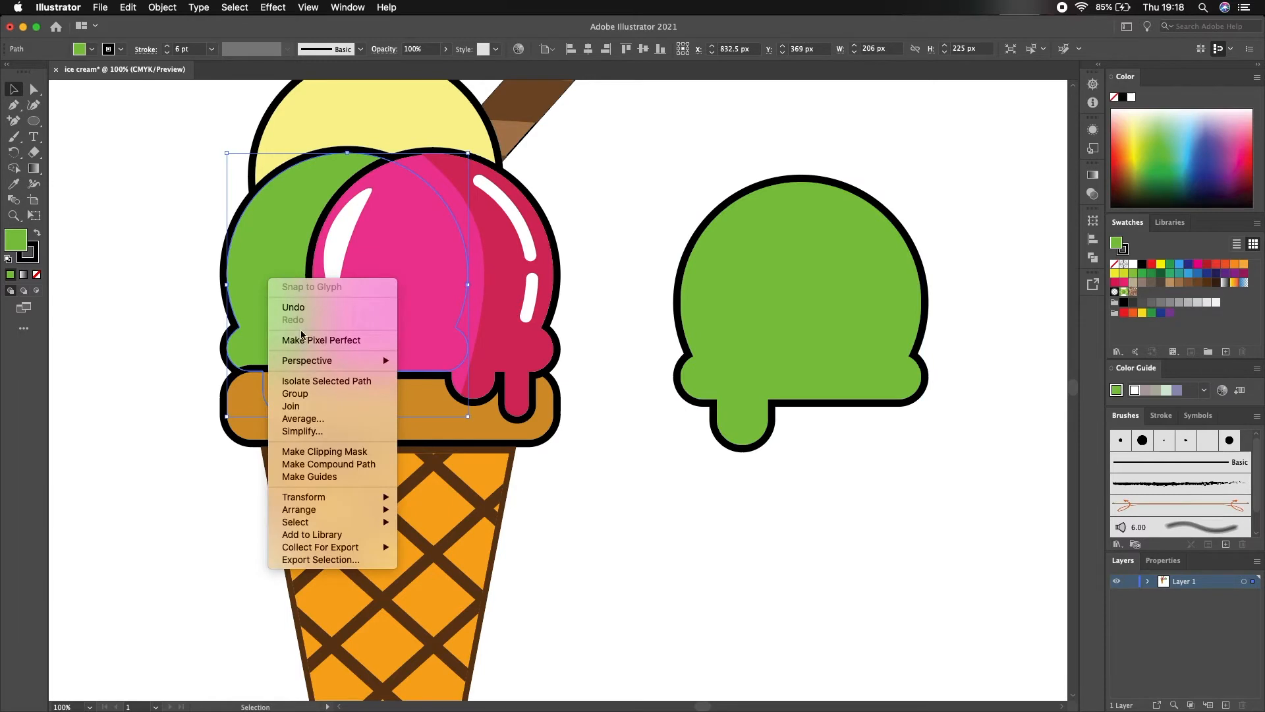
pyautogui.moveTo(343, 510)
pyautogui.click(435, 512)
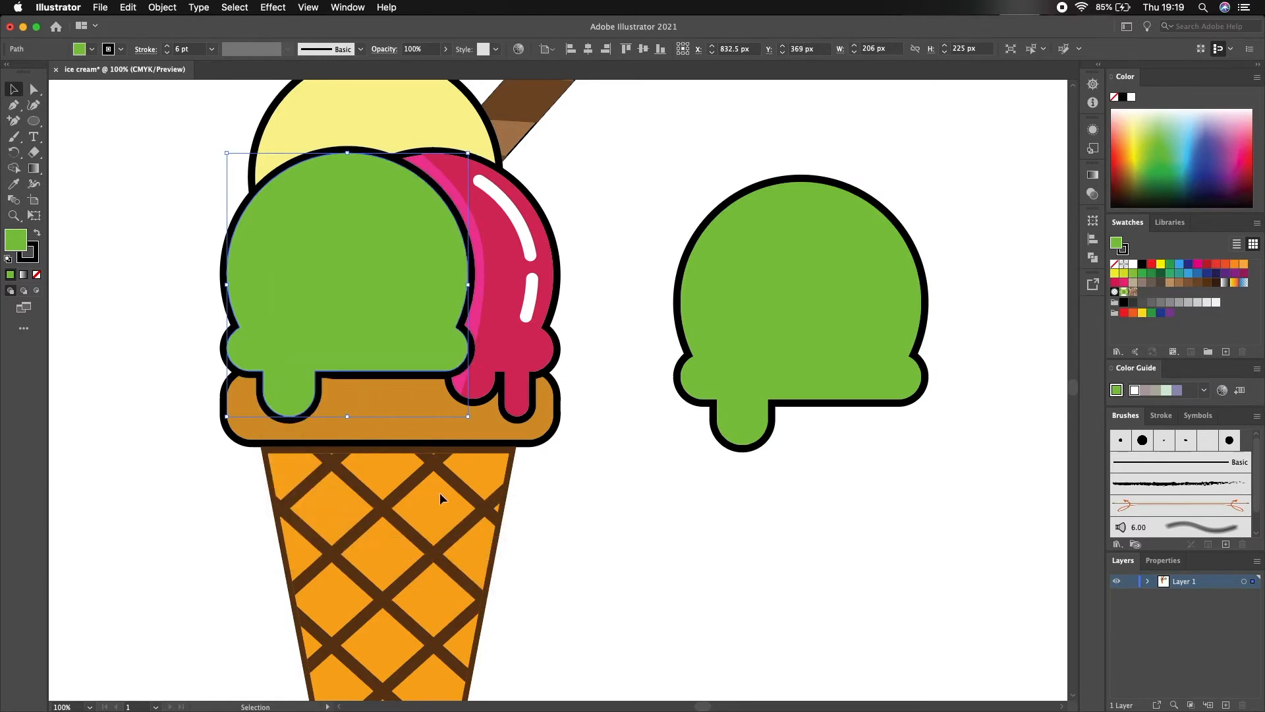
pyautogui.click(502, 277)
pyautogui.click(415, 161)
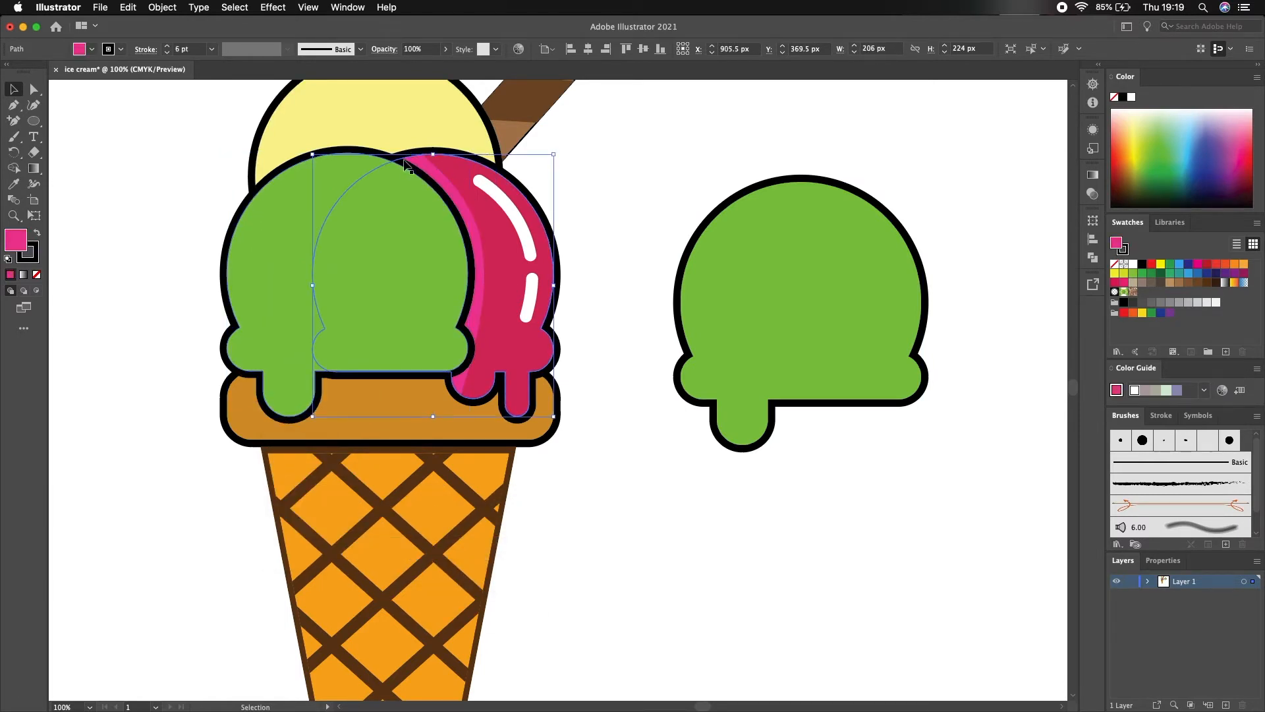
pyautogui.rightClick(406, 157)
pyautogui.moveTo(500, 388)
pyautogui.click(579, 388)
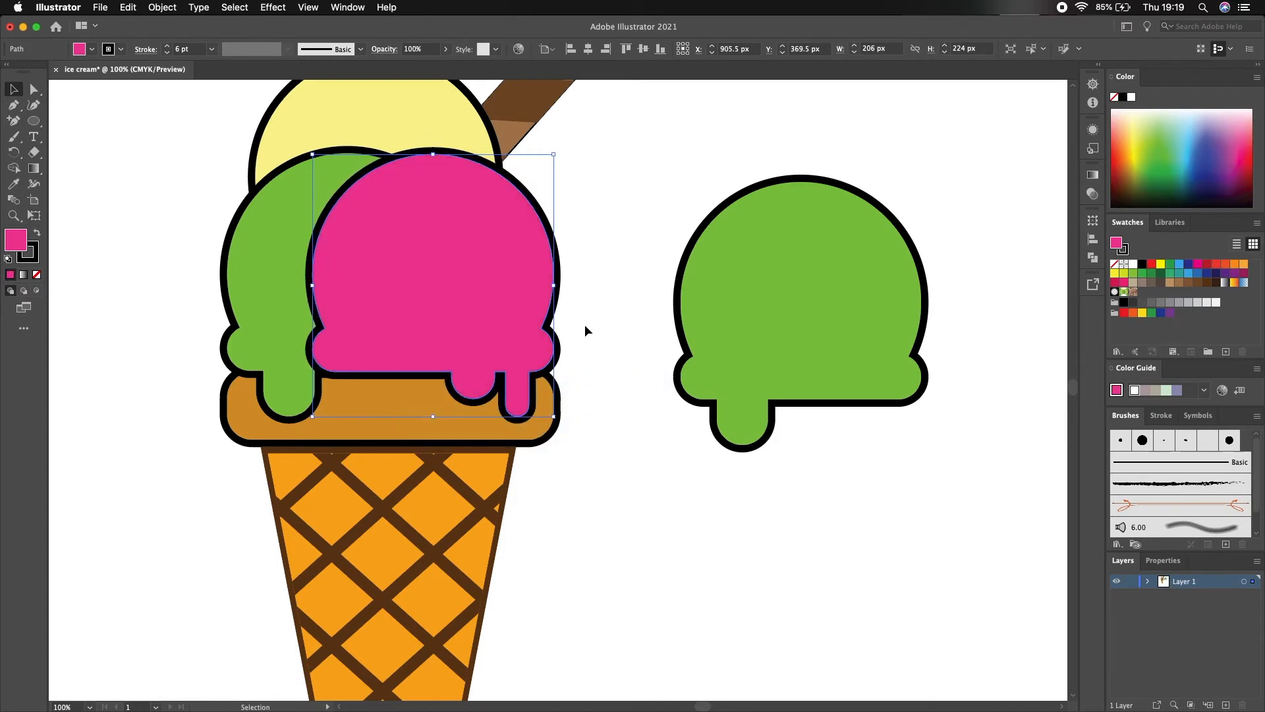
pyautogui.press('super+z')
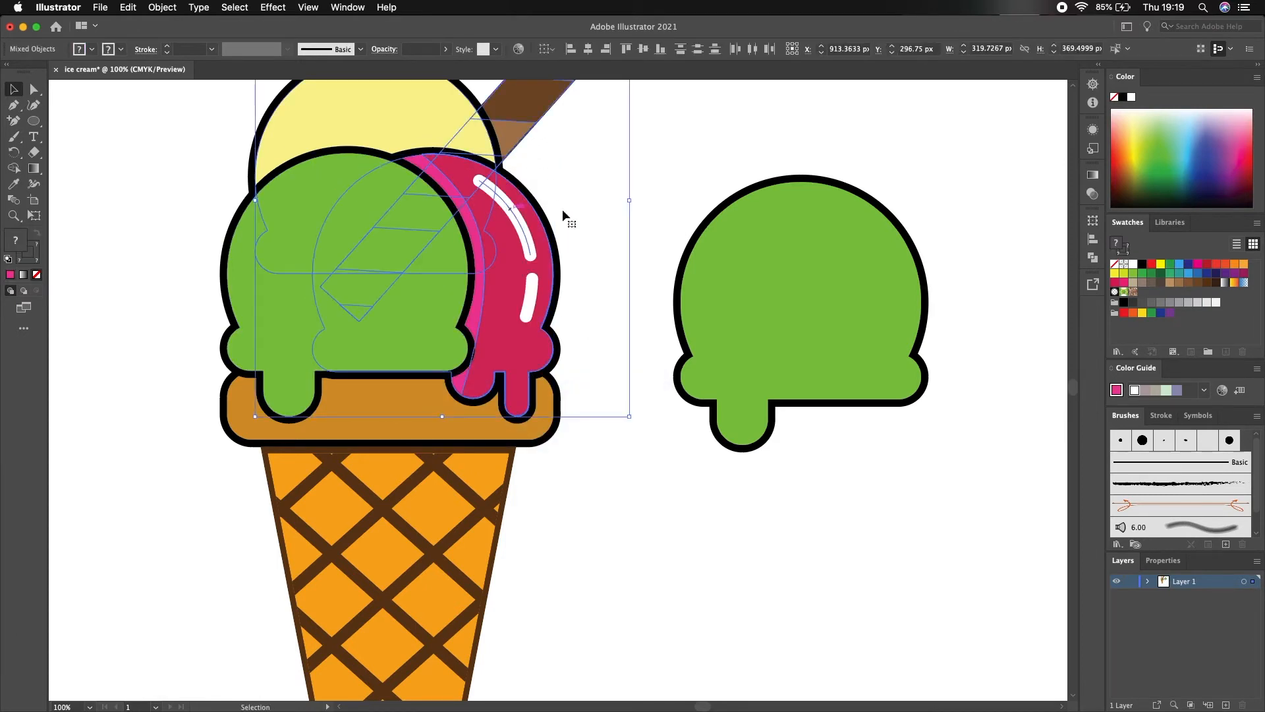
# Step: Try to bring the pink scoop to the front together with its shading and highlight, and undo the scoop reordering
pyautogui.click(580, 274)
pyautogui.click(479, 319)
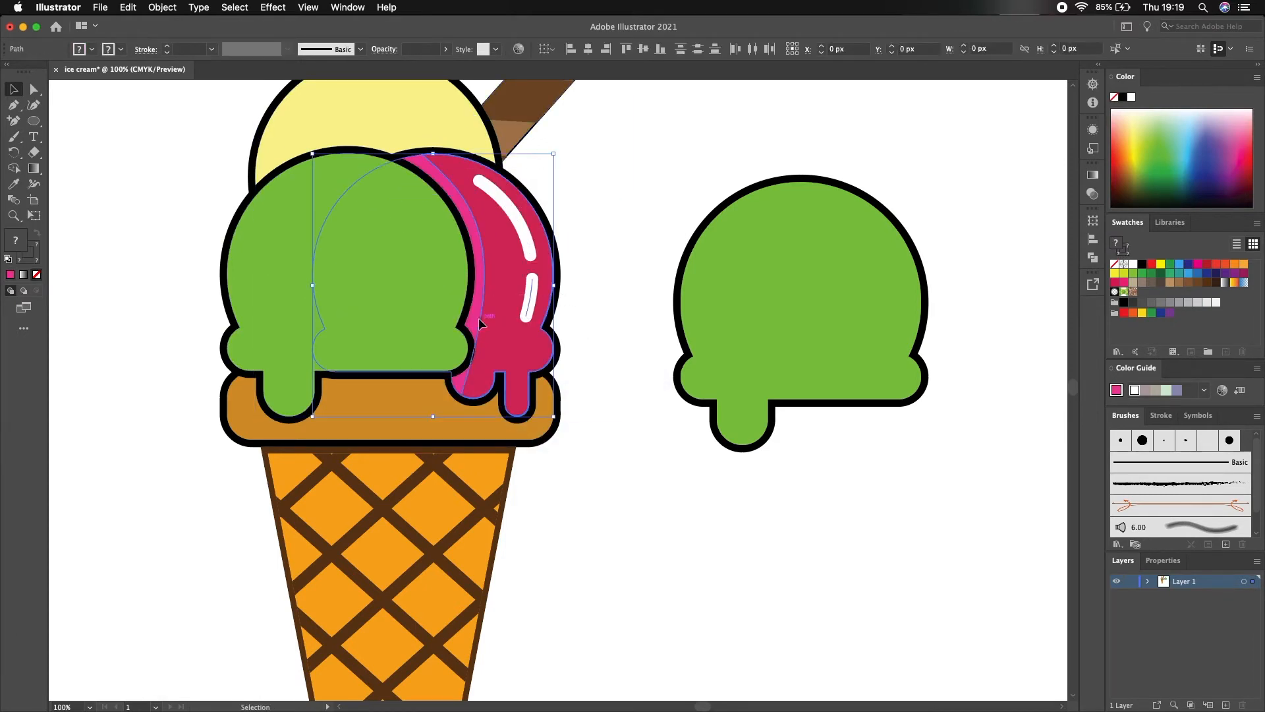
pyautogui.rightClick(518, 189)
pyautogui.moveTo(580, 387)
pyautogui.click(666, 389)
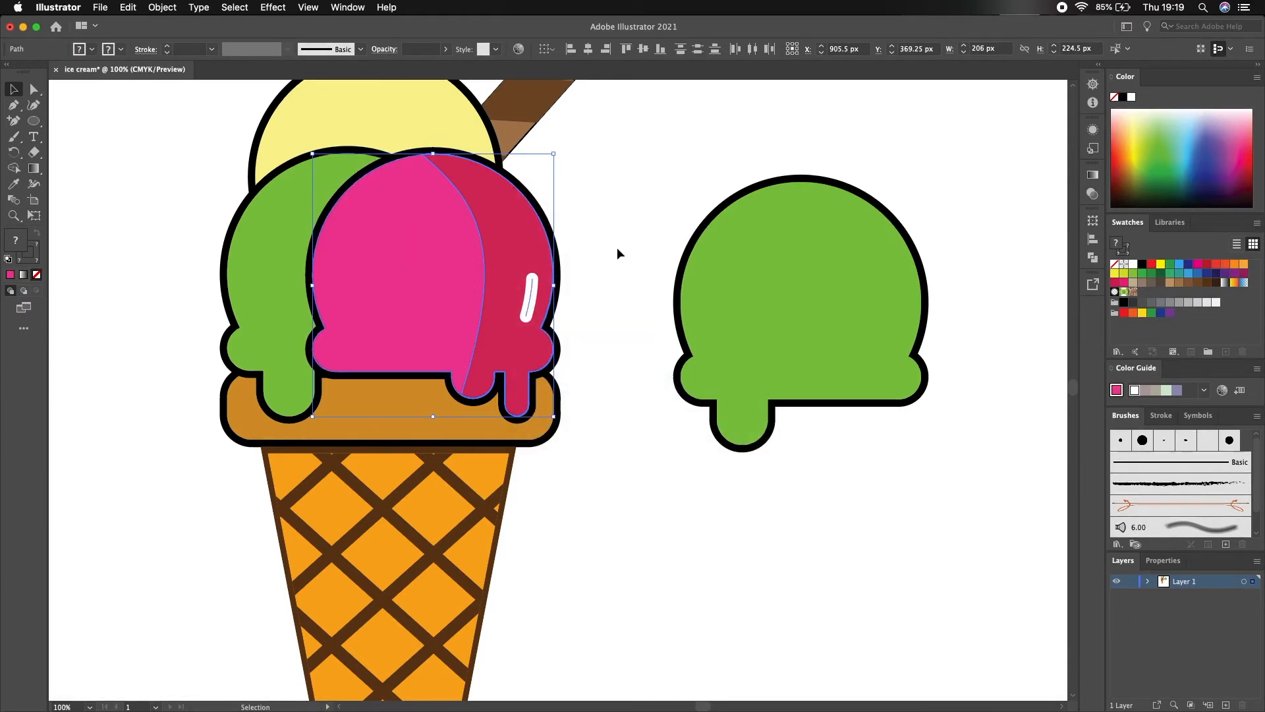
pyautogui.click(617, 247)
pyautogui.press('super+z')
pyautogui.press('super+z')
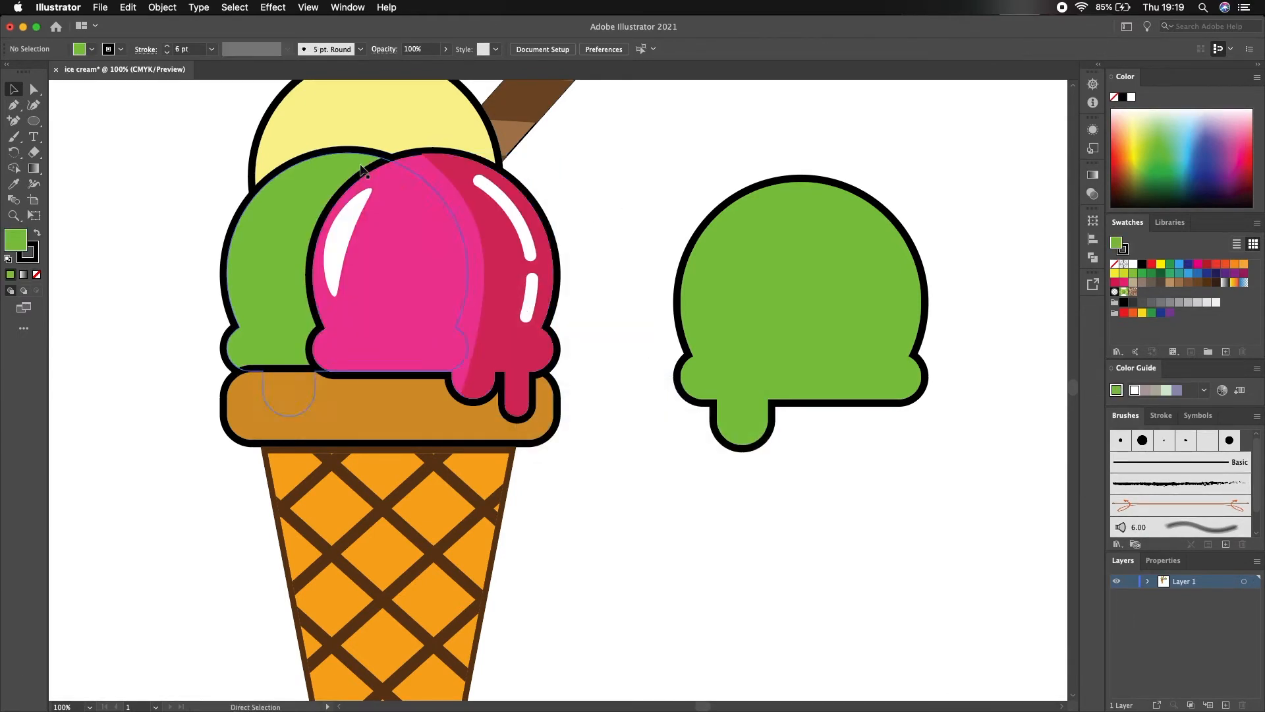
pyautogui.moveTo(197, 198); pyautogui.dragTo(587, 291)
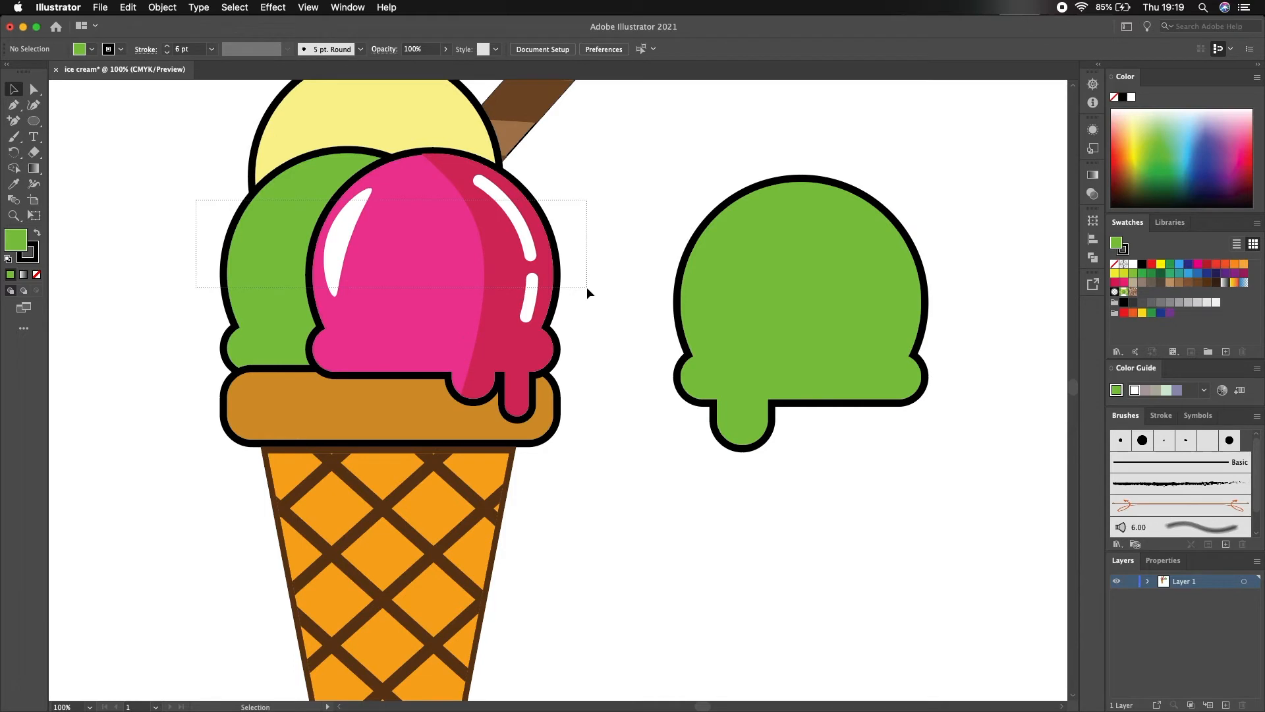
pyautogui.click(714, 273)
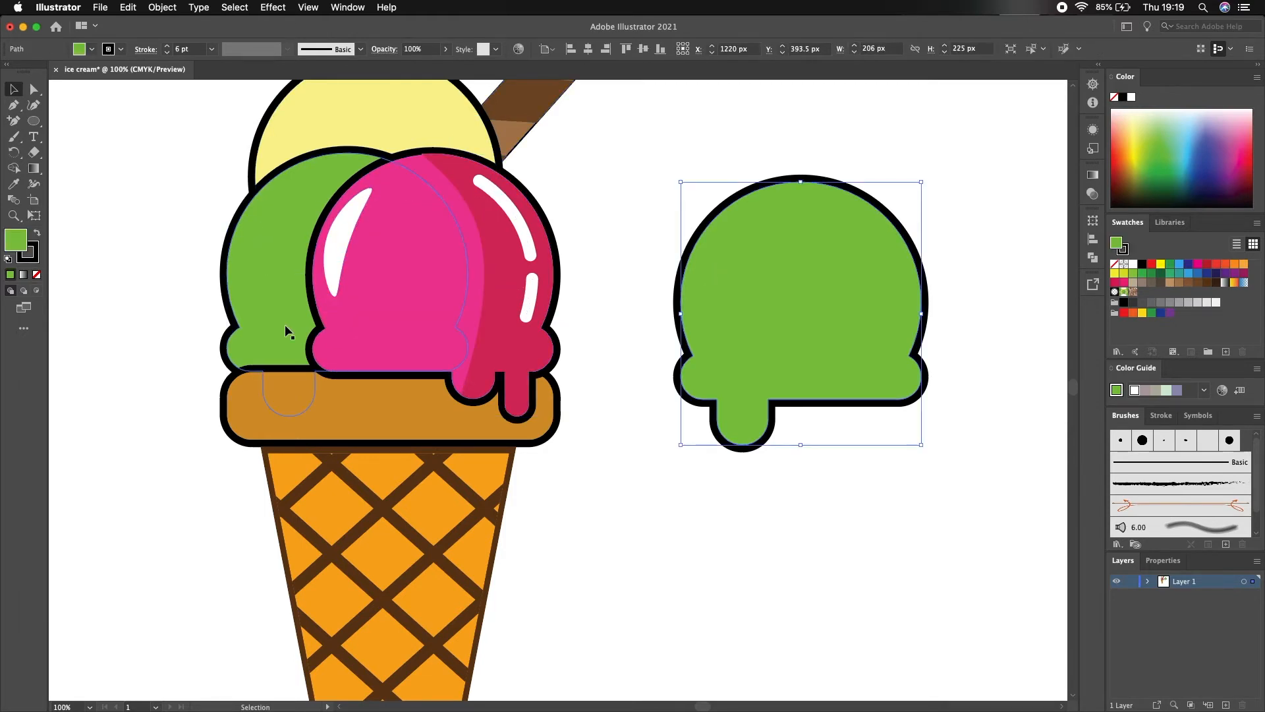
pyautogui.click(321, 323)
pyautogui.click(563, 265)
pyautogui.moveTo(390, 230); pyautogui.dragTo(372, 229)
pyautogui.click(681, 187)
pyautogui.moveTo(580, 336); pyautogui.dragTo(335, 259)
pyautogui.click(587, 187)
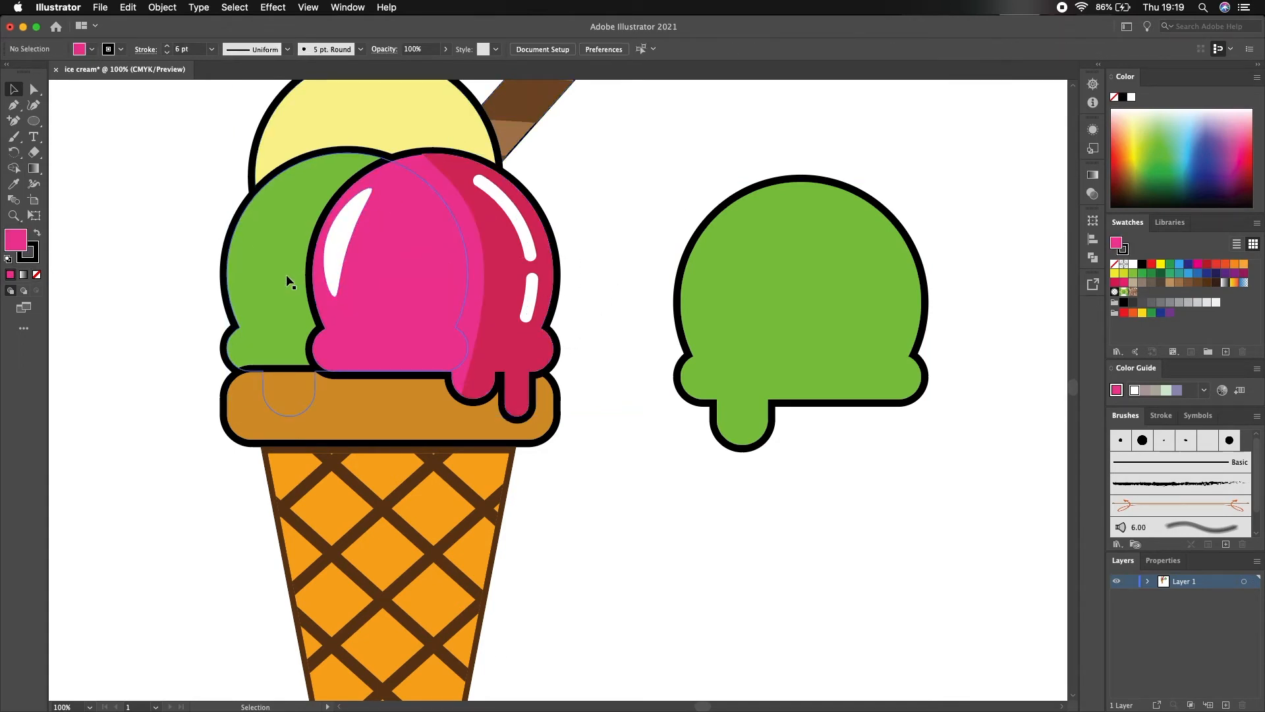
# Step: Send the cone's brown rim to the back, behind the green scoop's drip
pyautogui.click(238, 374)
pyautogui.rightClick(238, 374)
pyautogui.moveTo(268, 599)
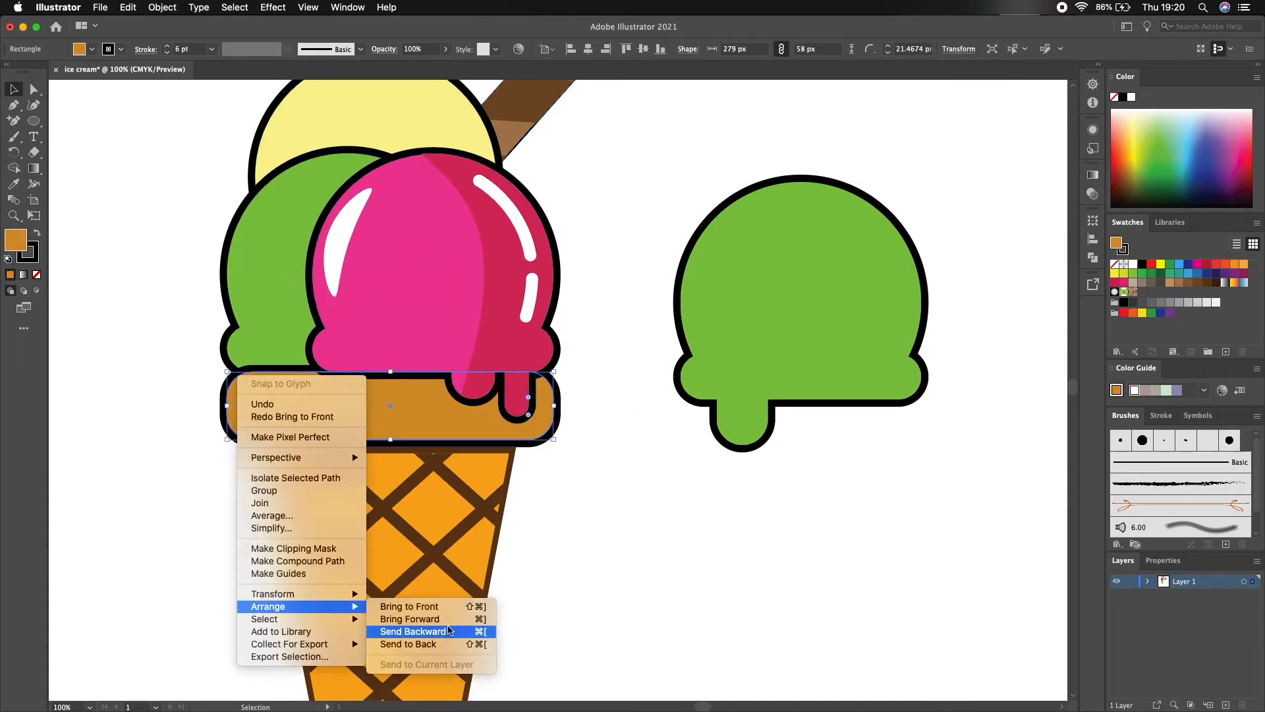
pyautogui.click(409, 639)
pyautogui.click(648, 192)
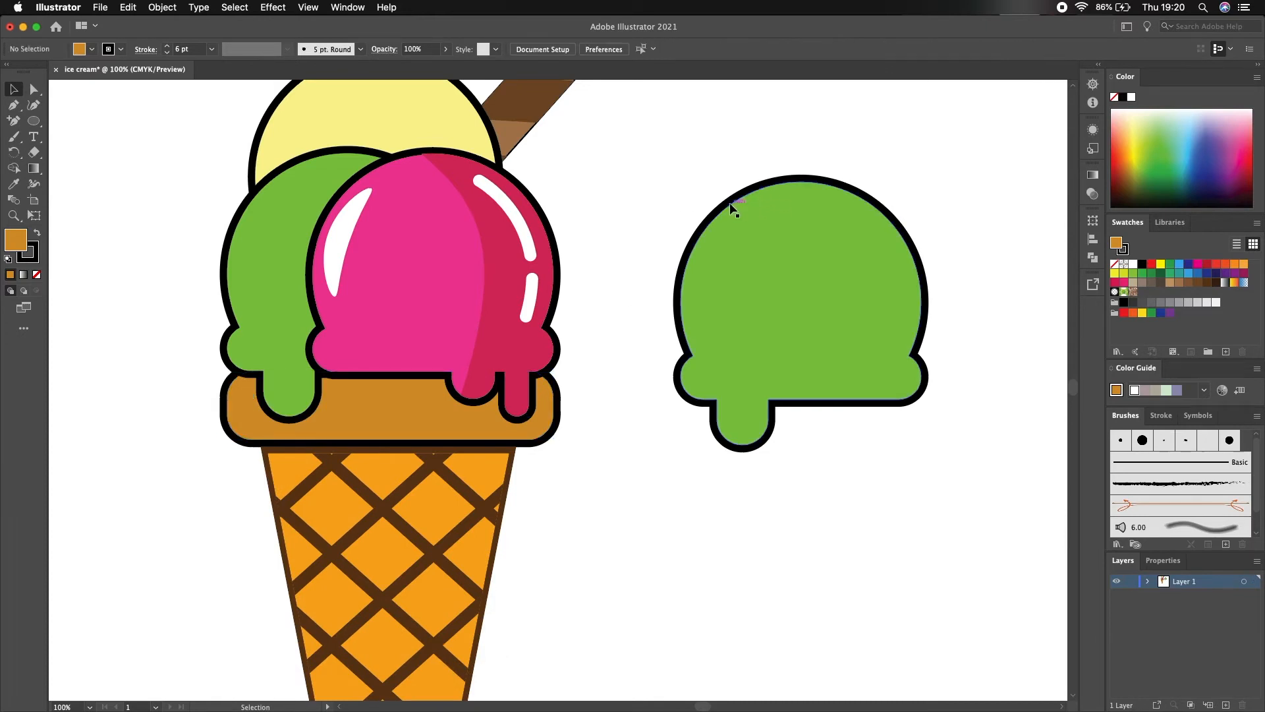
# Step: Duplicate the spare green scoop about 28 px to the right and cut the pair down to a left-edge crescent with Shape Builder
pyautogui.moveTo(734, 206); pyautogui.dragTo(763, 205)
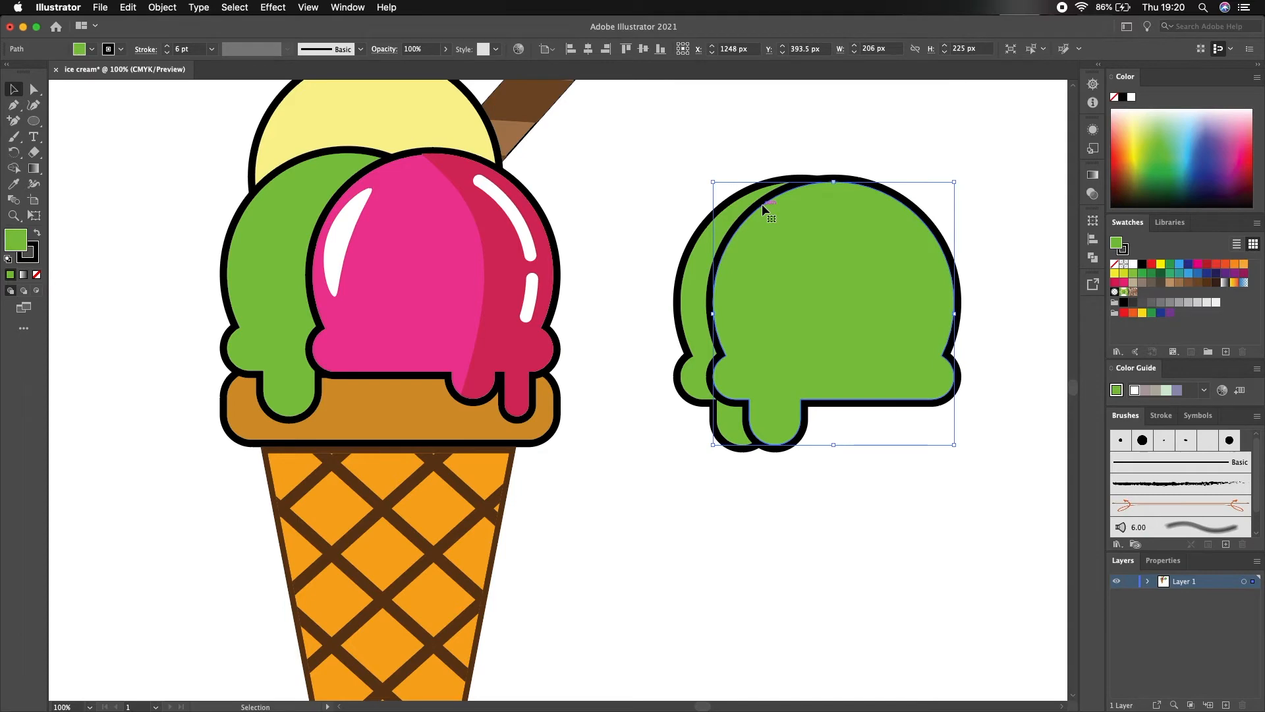
pyautogui.moveTo(637, 138); pyautogui.dragTo(829, 349)
pyautogui.click(13, 168)
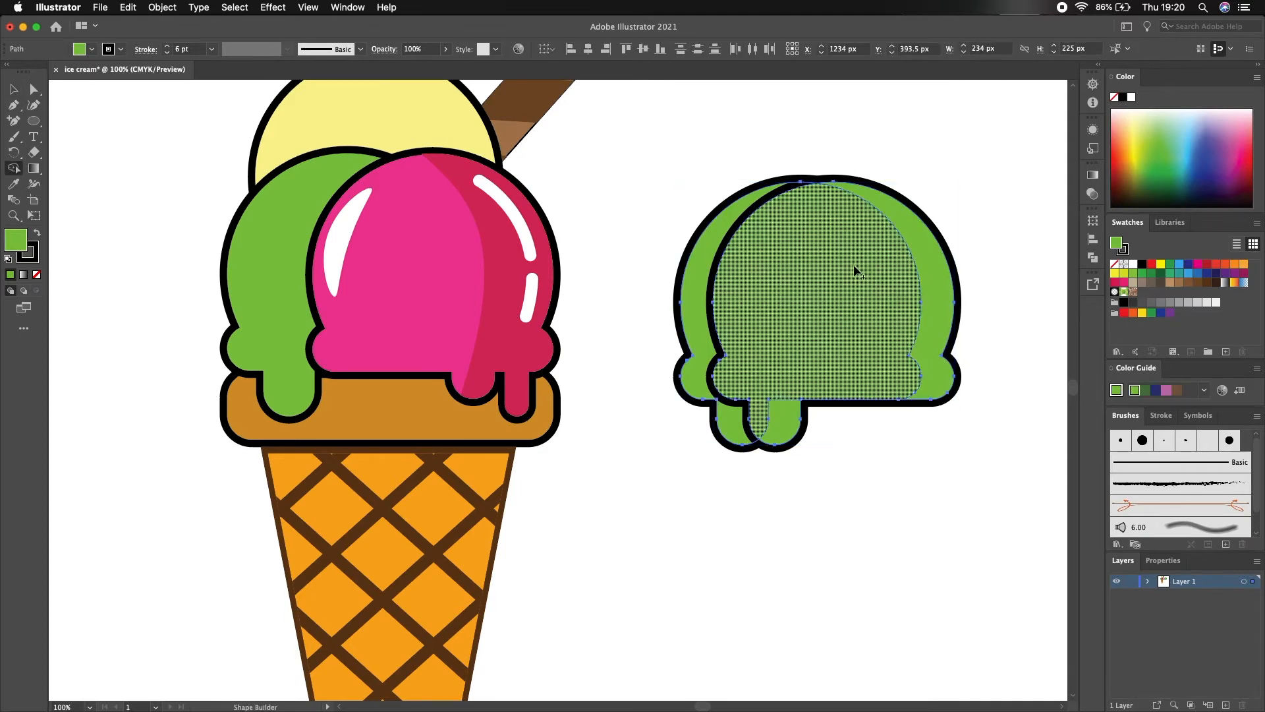
pyautogui.moveTo(926, 199)
pyautogui.mouseDown()
pyautogui.moveTo(860, 253)
pyautogui.moveTo(783, 425)
pyautogui.moveTo(739, 428)
pyautogui.moveTo(769, 416)
pyautogui.moveTo(761, 378)
pyautogui.moveTo(933, 233)
pyautogui.mouseUp()
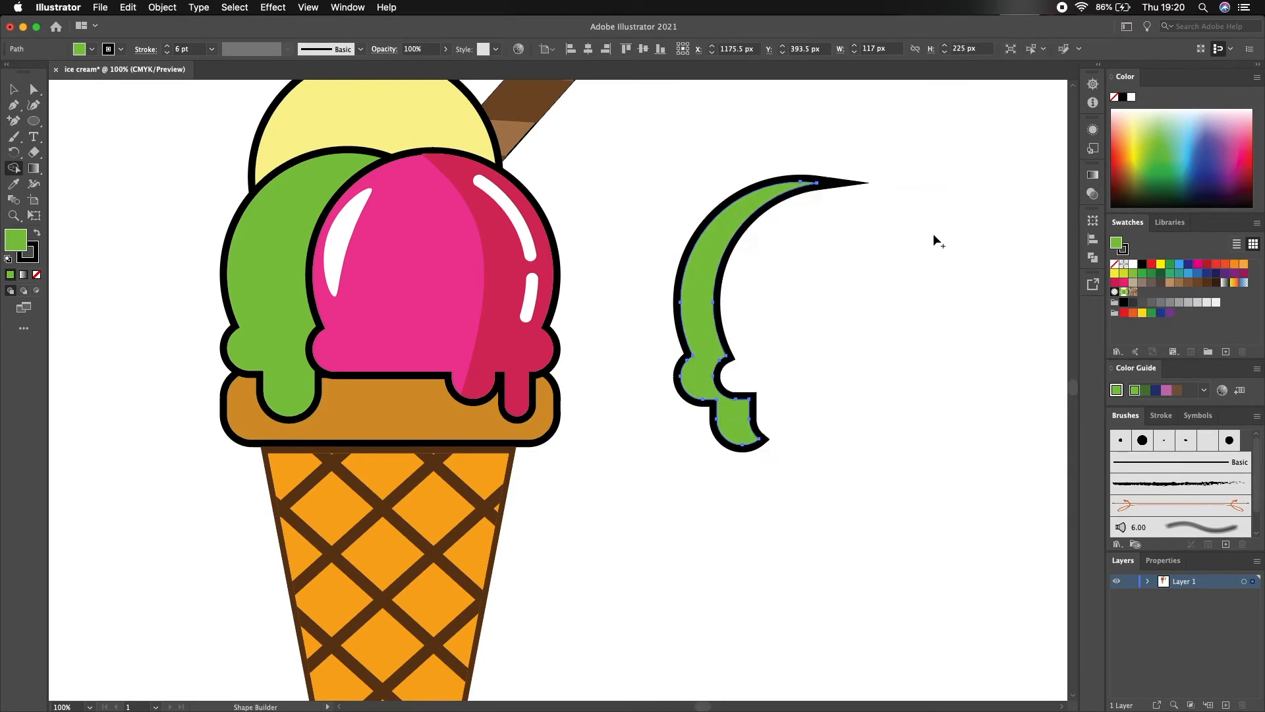
# Step: Give the green crescent the lightest grey fill and no stroke
pyautogui.press('v')
pyautogui.moveTo(696, 128); pyautogui.dragTo(821, 493)
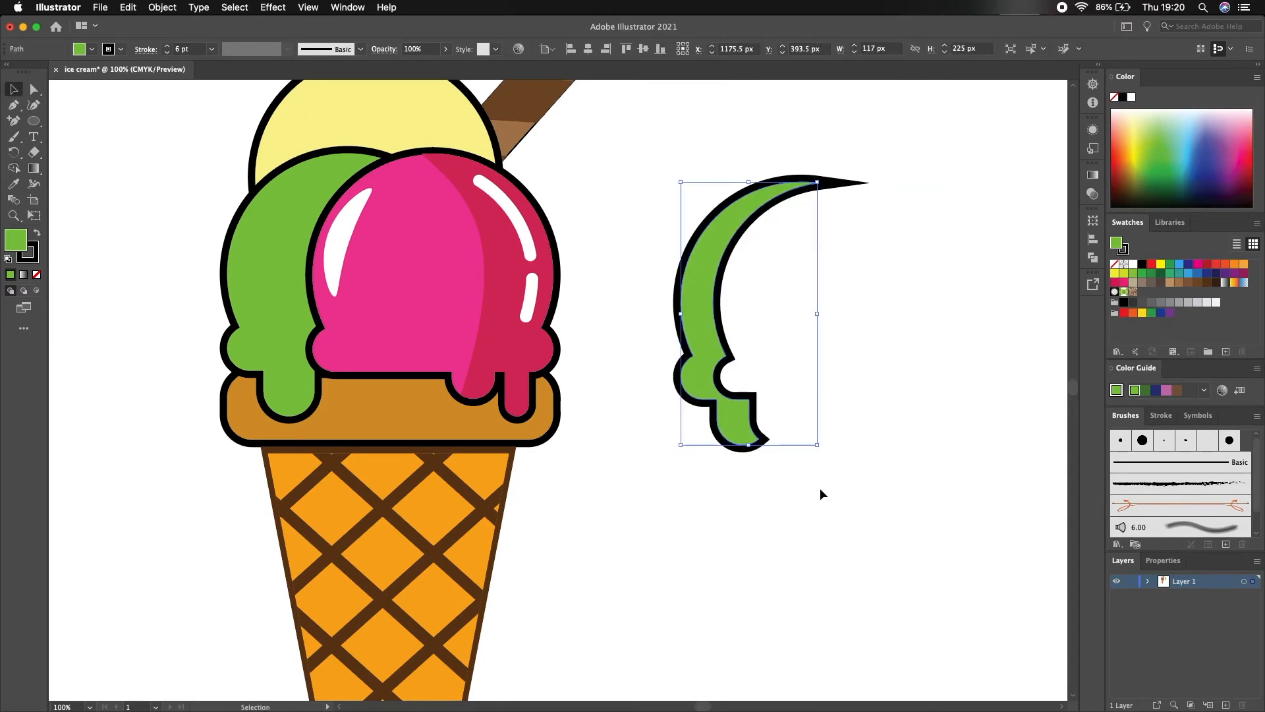
pyautogui.click(1216, 302)
pyautogui.click(121, 50)
pyautogui.click(9, 72)
# Step: Fit the light crescent onto the green scoop's left side and set its opacity to 30%
pyautogui.click(708, 263)
pyautogui.moveTo(737, 235); pyautogui.dragTo(263, 190)
pyautogui.click(446, 56)
pyautogui.moveTo(445, 66); pyautogui.dragTo(408, 69)
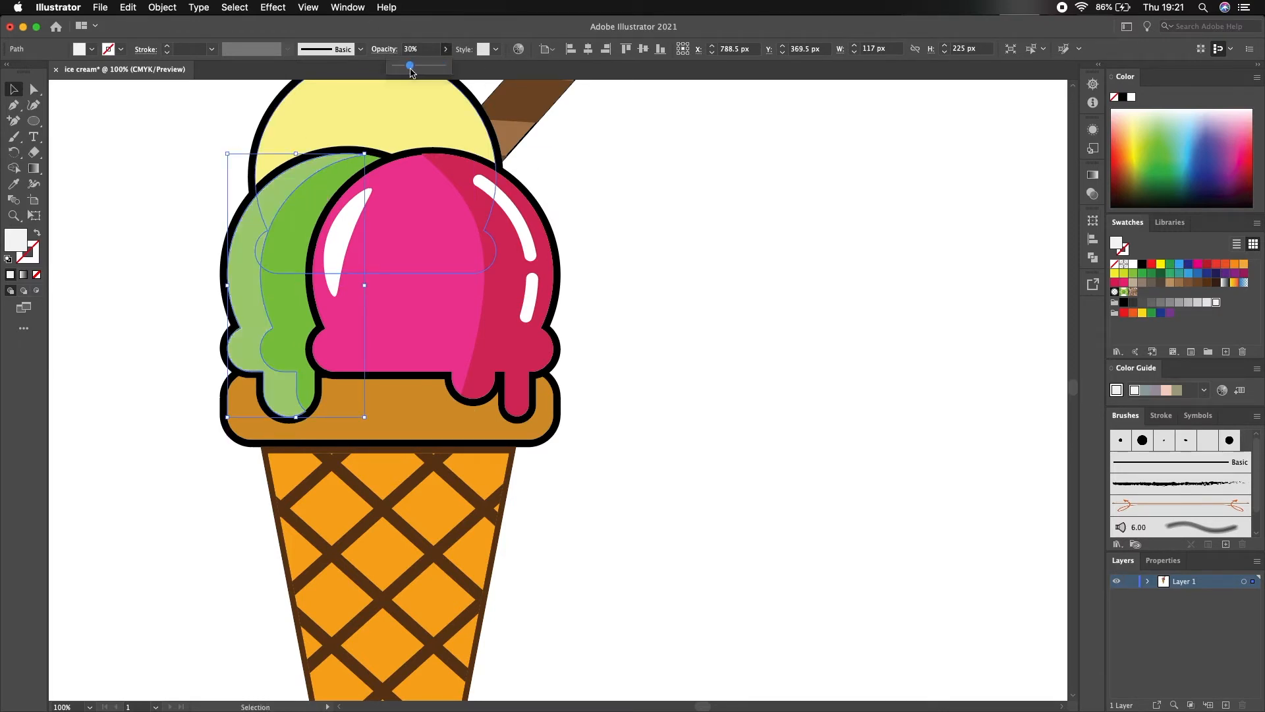
pyautogui.click(830, 183)
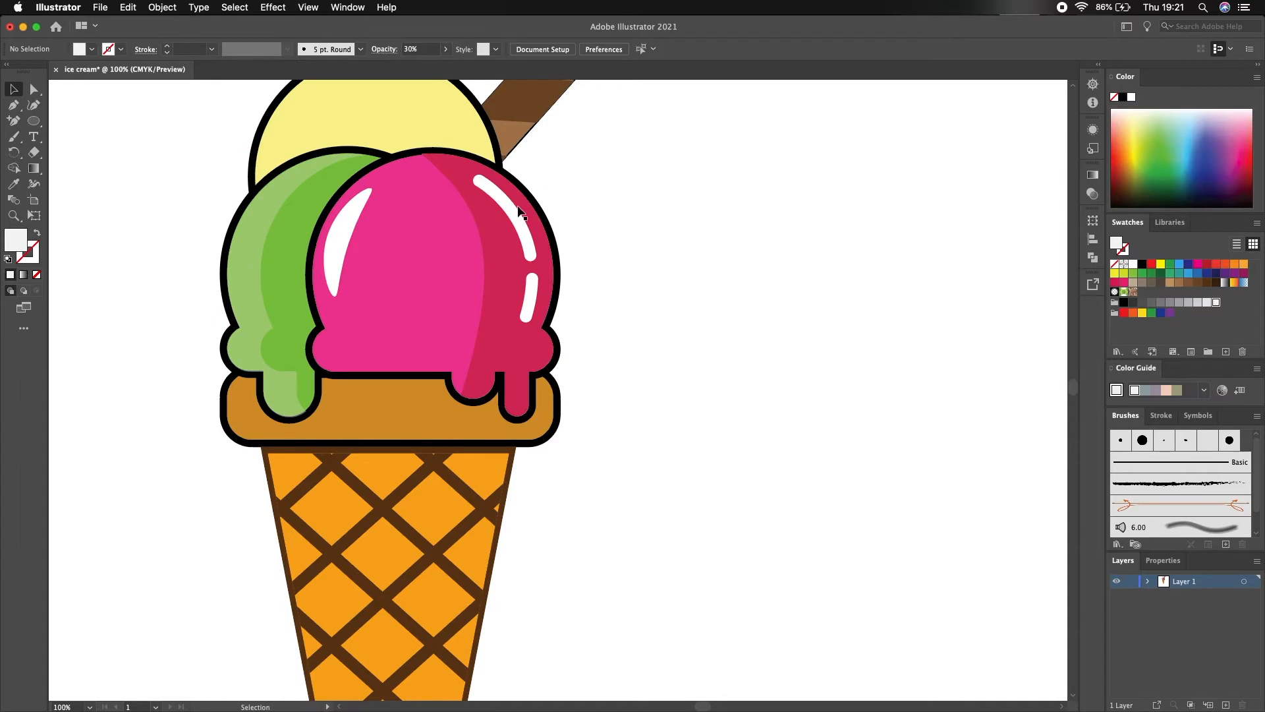
# Step: Set the opacity of the white crescent highlight at the pink scoop's upper-left edge to 76%
pyautogui.click(340, 232)
pyautogui.click(449, 55)
pyautogui.moveTo(444, 67); pyautogui.dragTo(431, 69)
pyautogui.click(188, 172)
# Step: Duplicate the pink scoop's translucent crescent highlight onto the green scoop's upper-left edge
pyautogui.click(332, 249)
pyautogui.moveTo(331, 249); pyautogui.dragTo(245, 247)
pyautogui.click(763, 238)
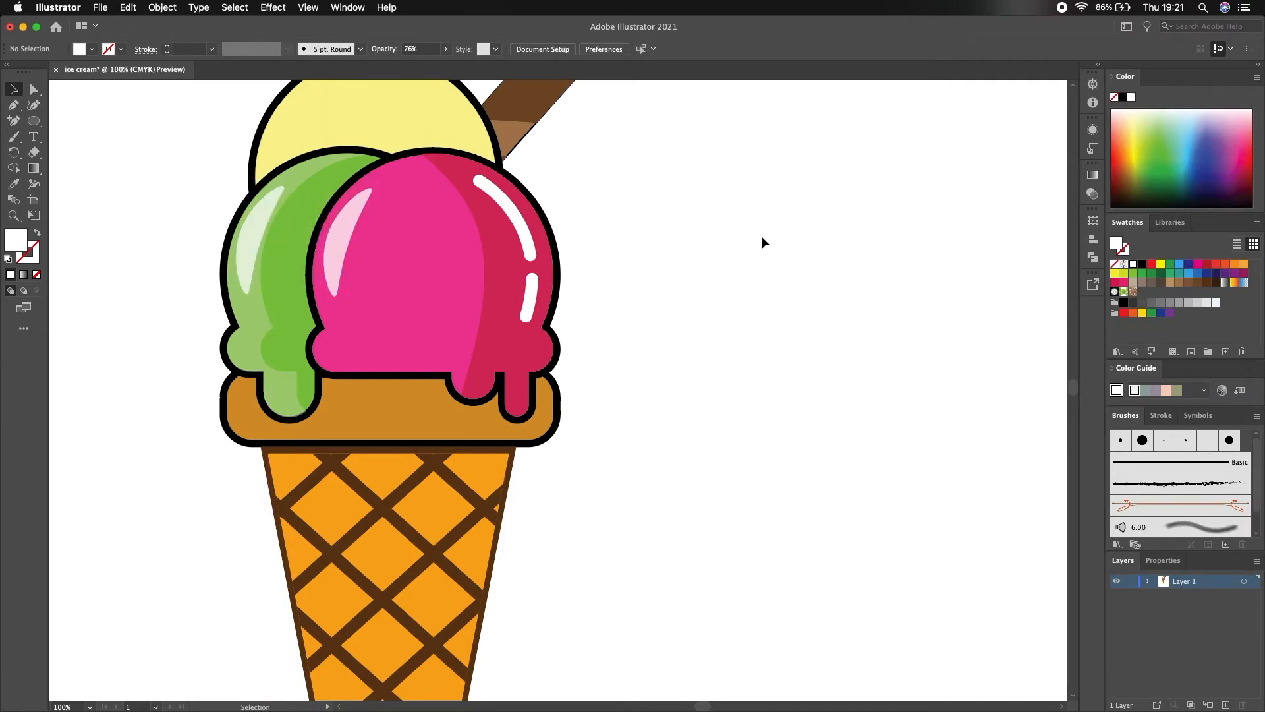
# Step: Duplicate the yellow scoop onto the empty canvas to the right of the ice cream
pyautogui.scroll(3, 750, 260)
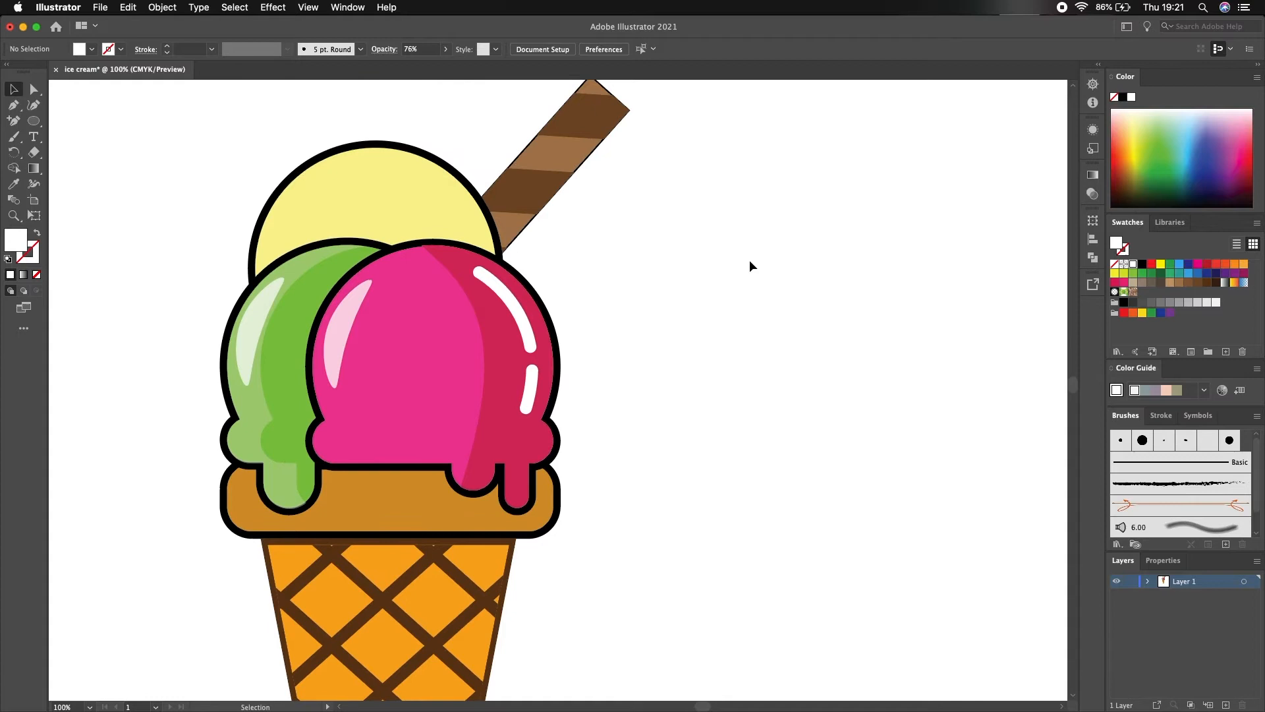
pyautogui.click(362, 192)
pyautogui.moveTo(362, 192); pyautogui.dragTo(791, 194)
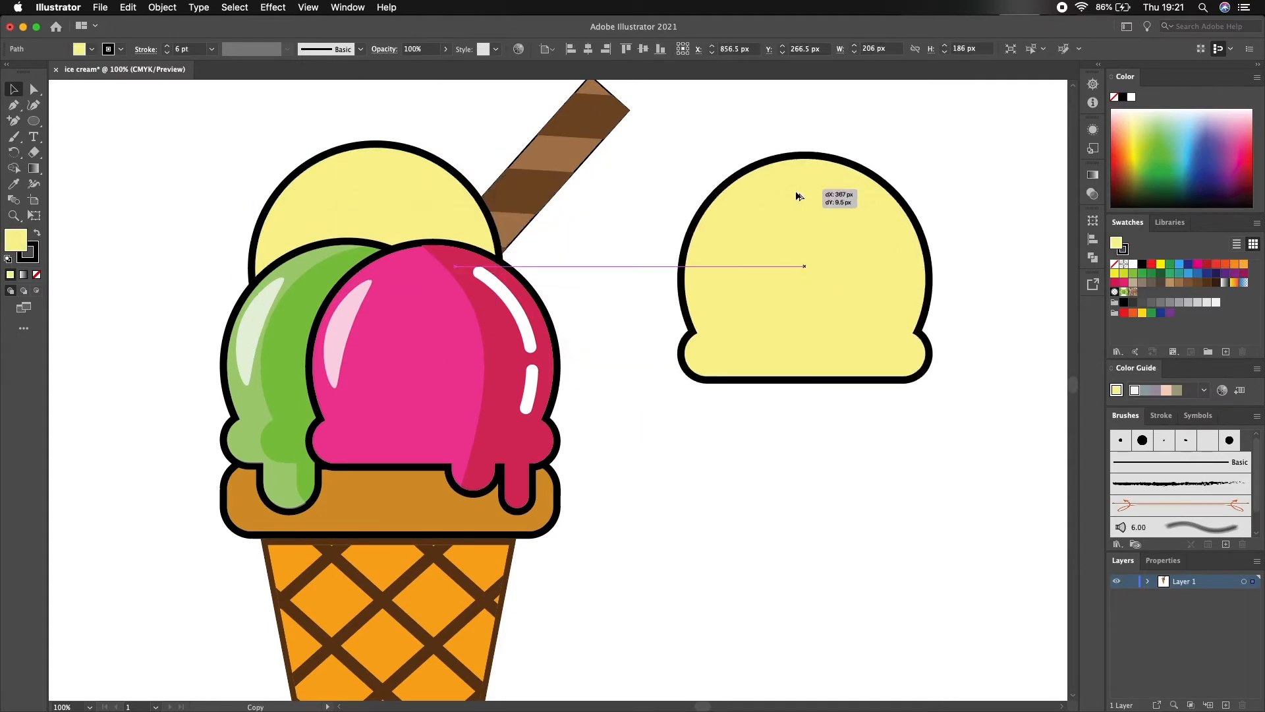
# Step: Draw a right-bowing Pen curve about 305 px tall from above the yellow scoop copy to below its base
pyautogui.click(13, 107)
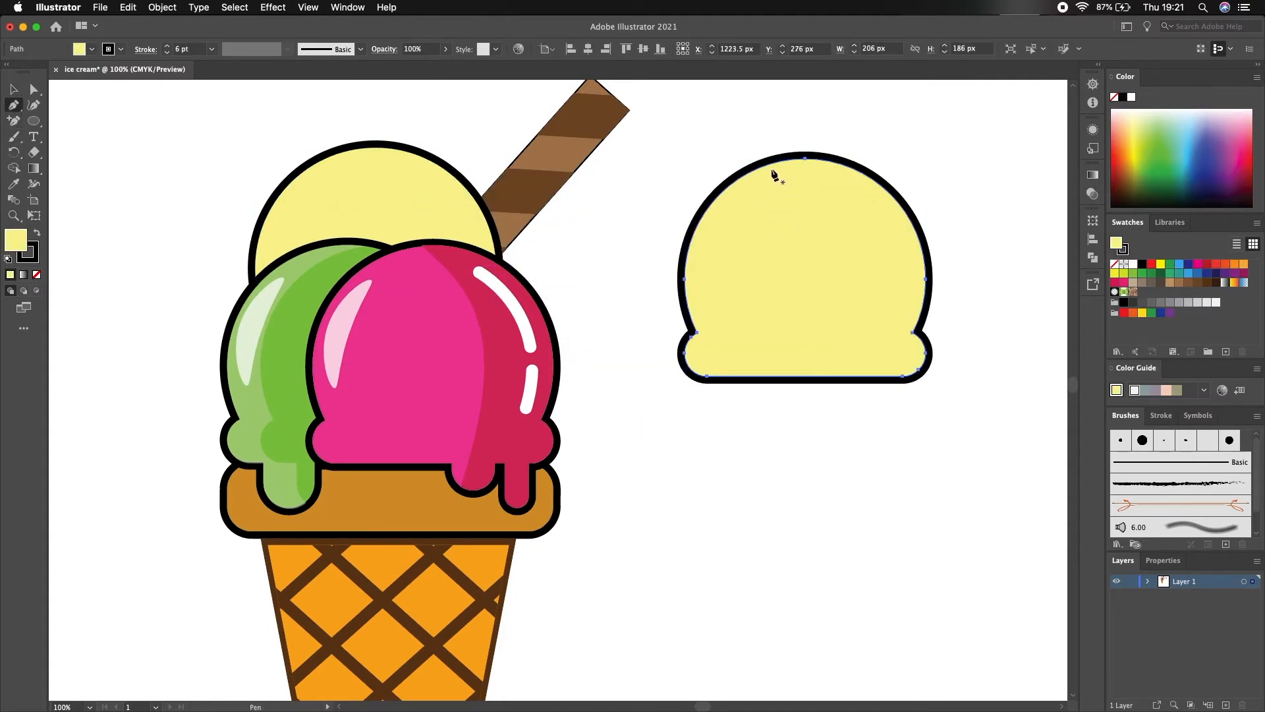
pyautogui.click(754, 130)
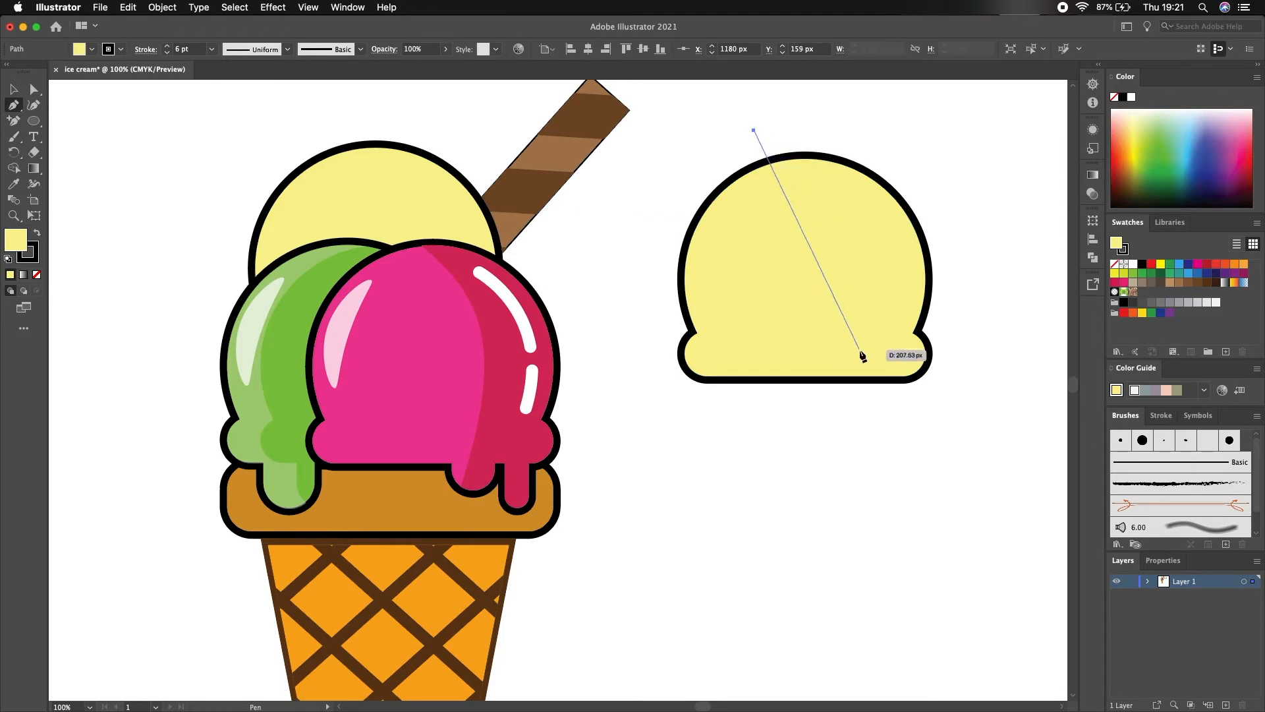
pyautogui.moveTo(813, 489); pyautogui.dragTo(774, 422)
pyautogui.press('space')
pyautogui.moveTo(890, 161); pyautogui.dragTo(870, 661)
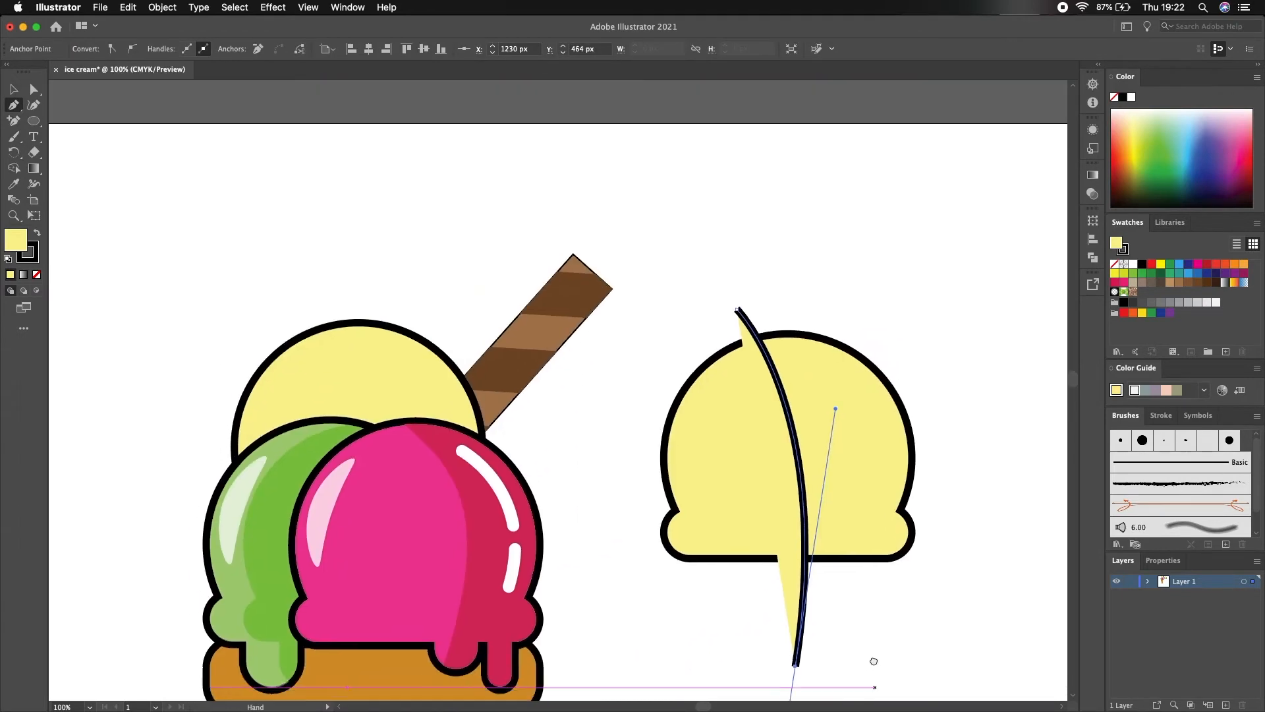
# Step: Close the Pen curve into a polygon covering the right part of the yellow scoop copy
pyautogui.click(1000, 459)
pyautogui.click(884, 295)
pyautogui.click(737, 308)
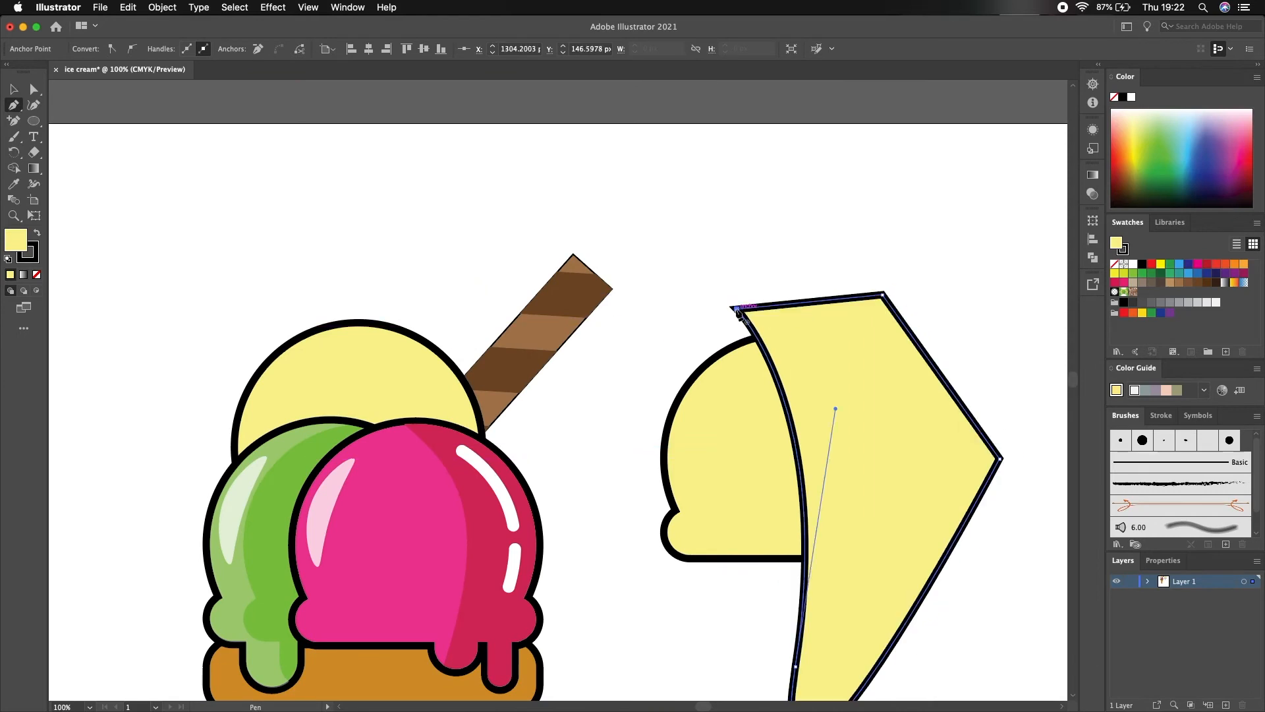
# Step: Trim the overlapping shapes with Shape Builder, keeping only the part of the yellow scoop copy to the right of the curve
pyautogui.press('v')
pyautogui.moveTo(688, 292); pyautogui.dragTo(784, 389)
pyautogui.click(14, 168)
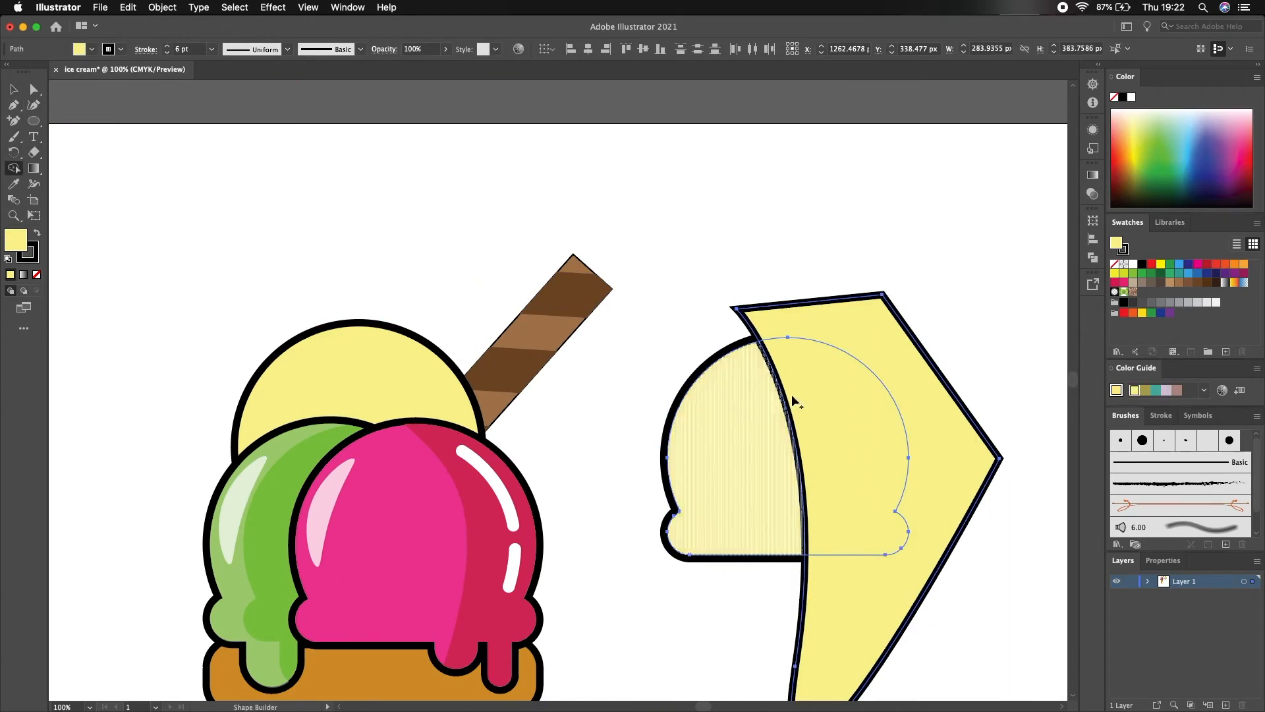
pyautogui.keyDown('alt'); pyautogui.click(720, 426); pyautogui.keyUp('alt')
pyautogui.keyDown('alt'); pyautogui.click(891, 327); pyautogui.keyUp('alt')
# Step: Remove the stroke from the remaining scoop piece and fill it with orange
pyautogui.click(13, 89)
pyautogui.moveTo(734, 274); pyautogui.dragTo(849, 466)
pyautogui.click(106, 51)
pyautogui.click(10, 72)
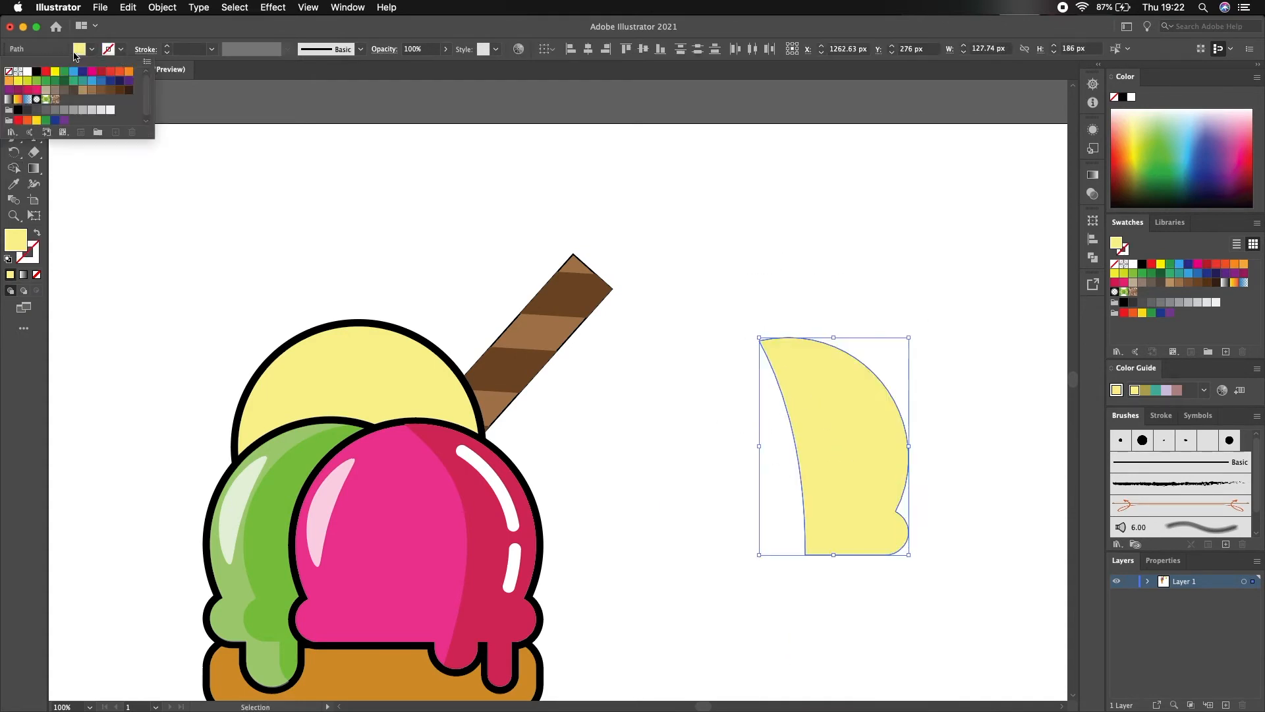
pyautogui.click(94, 51)
pyautogui.click(129, 73)
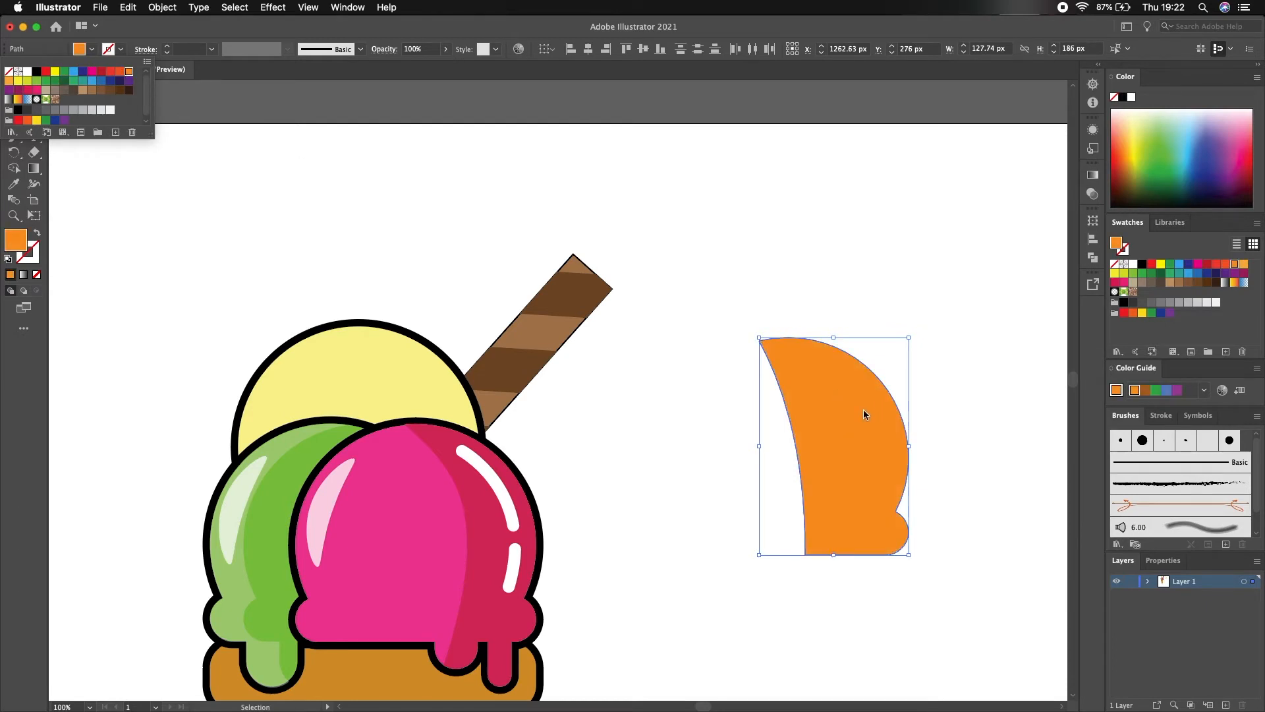
# Step: Place the orange shading piece over the yellow scoop's right side and send it to the back
pyautogui.moveTo(870, 374); pyautogui.dragTo(440, 363)
pyautogui.rightClick(409, 372)
pyautogui.moveTo(448, 569)
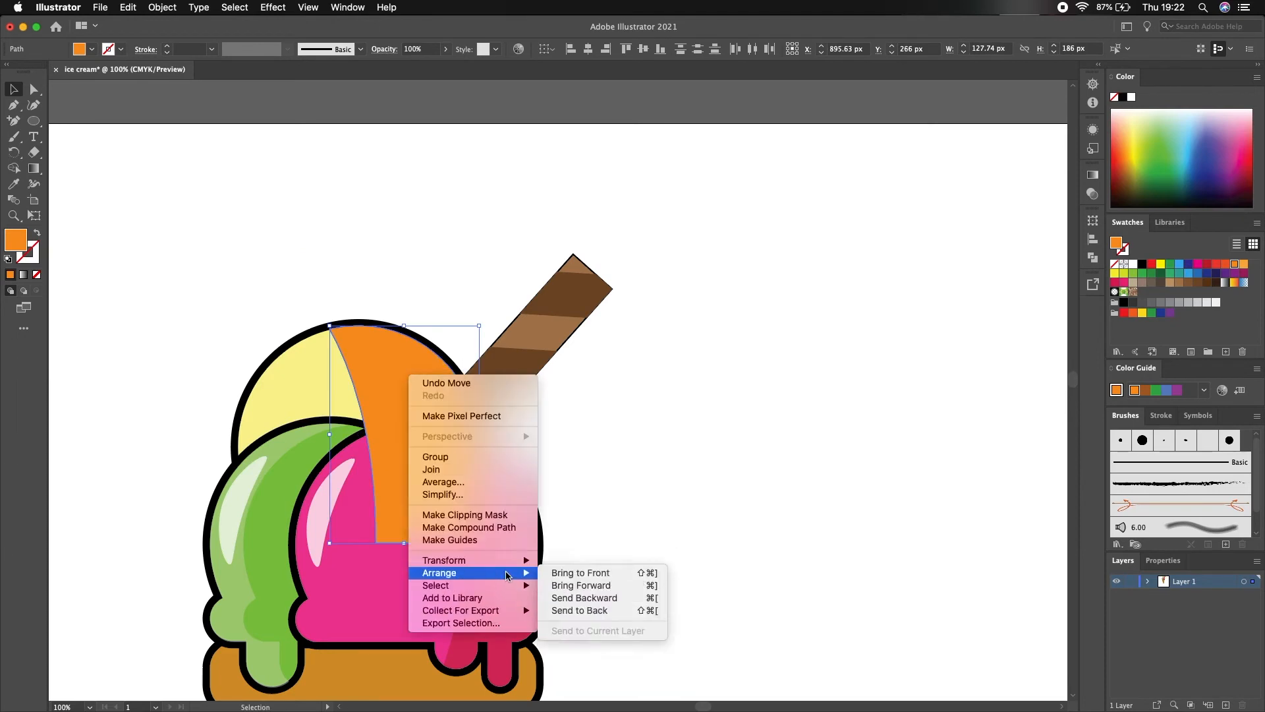
pyautogui.click(574, 615)
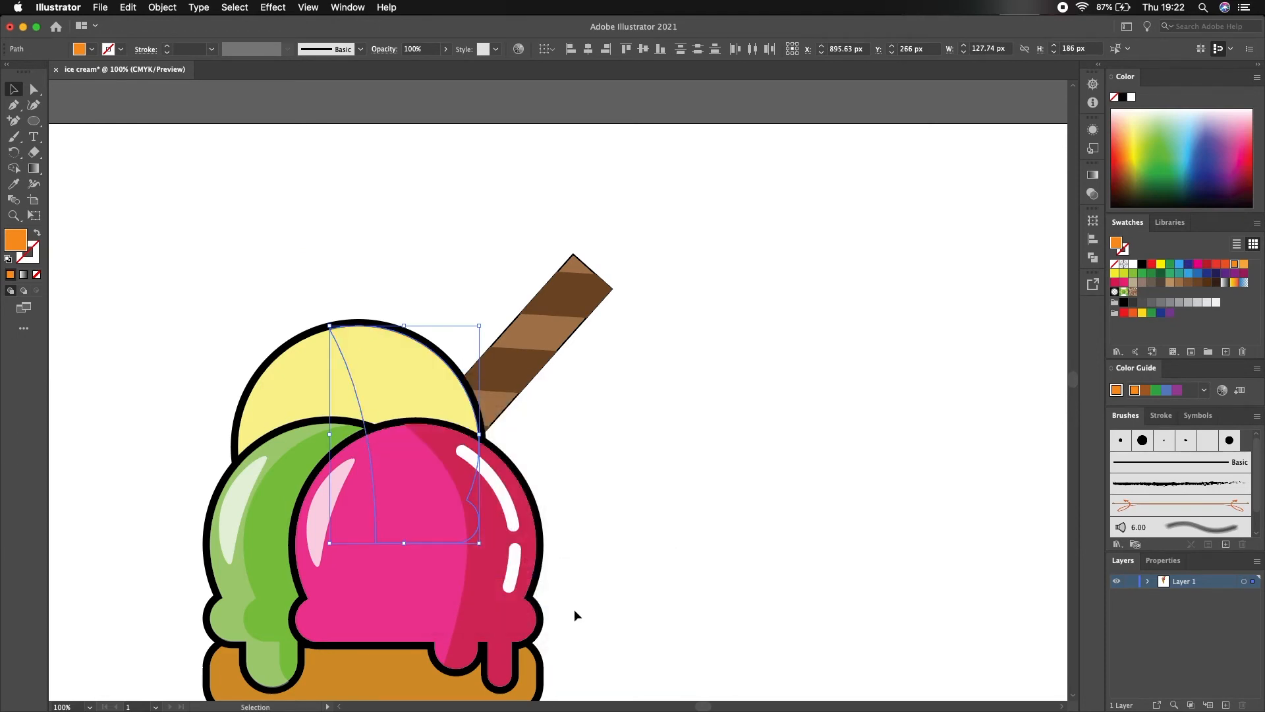
# Step: Try bringing the yellow scoop one level forward, and undo the last two stacking changes
pyautogui.click(300, 393)
pyautogui.rightClick(277, 358)
pyautogui.moveTo(348, 588)
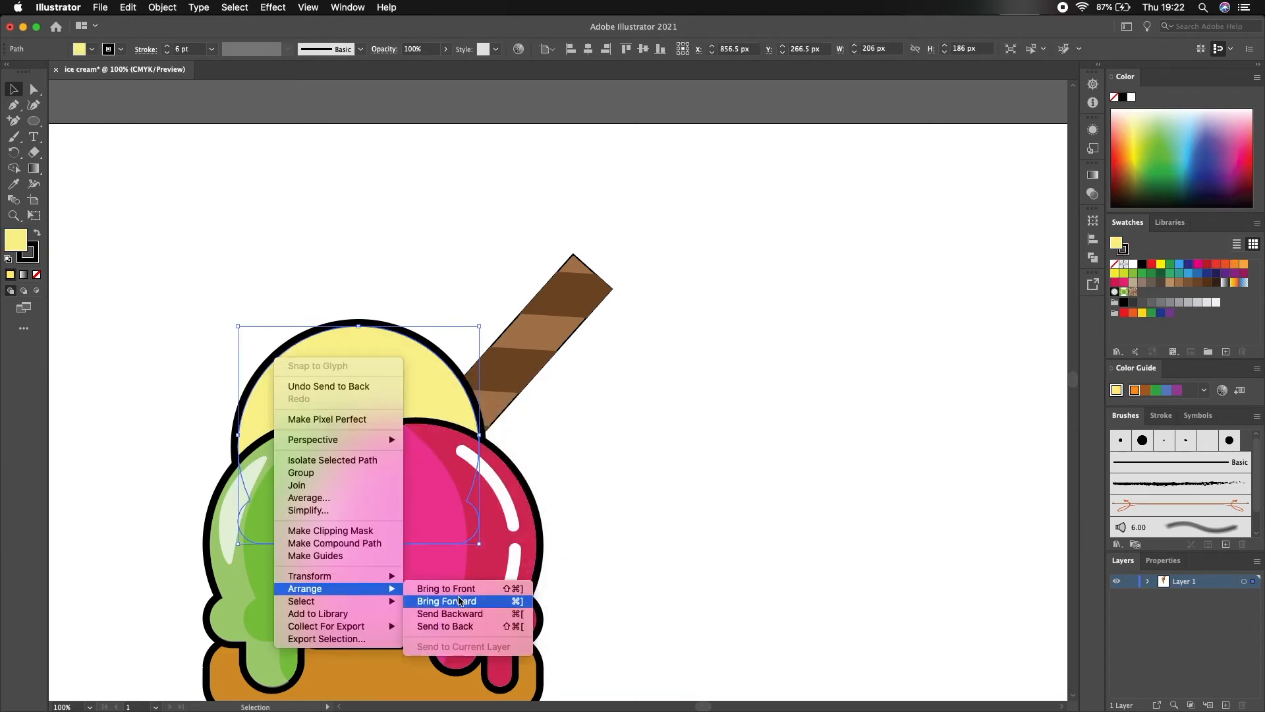
pyautogui.click(465, 601)
pyautogui.press('super+z')
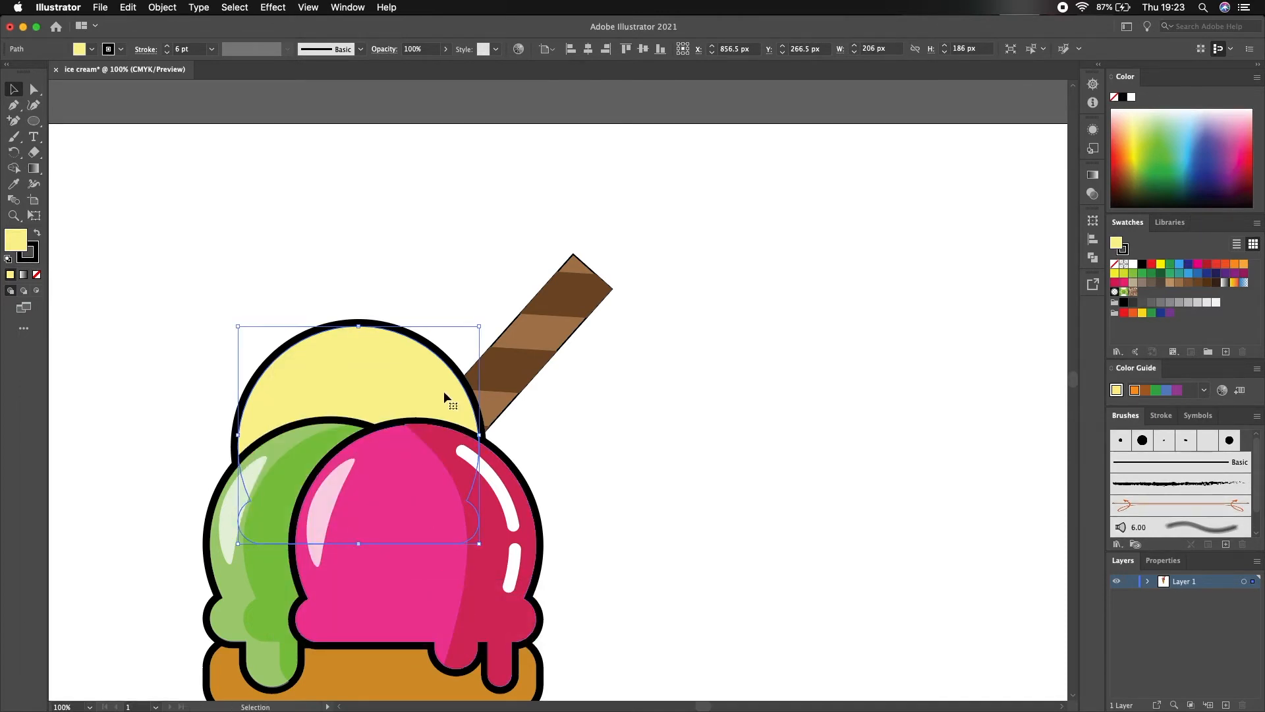
pyautogui.press('super+z')
# Step: Try to correct the stacking by sending the yellow scoop backward and to the back, and clear the selection
pyautogui.rightClick(409, 369)
pyautogui.moveTo(496, 602)
pyautogui.click(580, 626)
pyautogui.rightClick(424, 418)
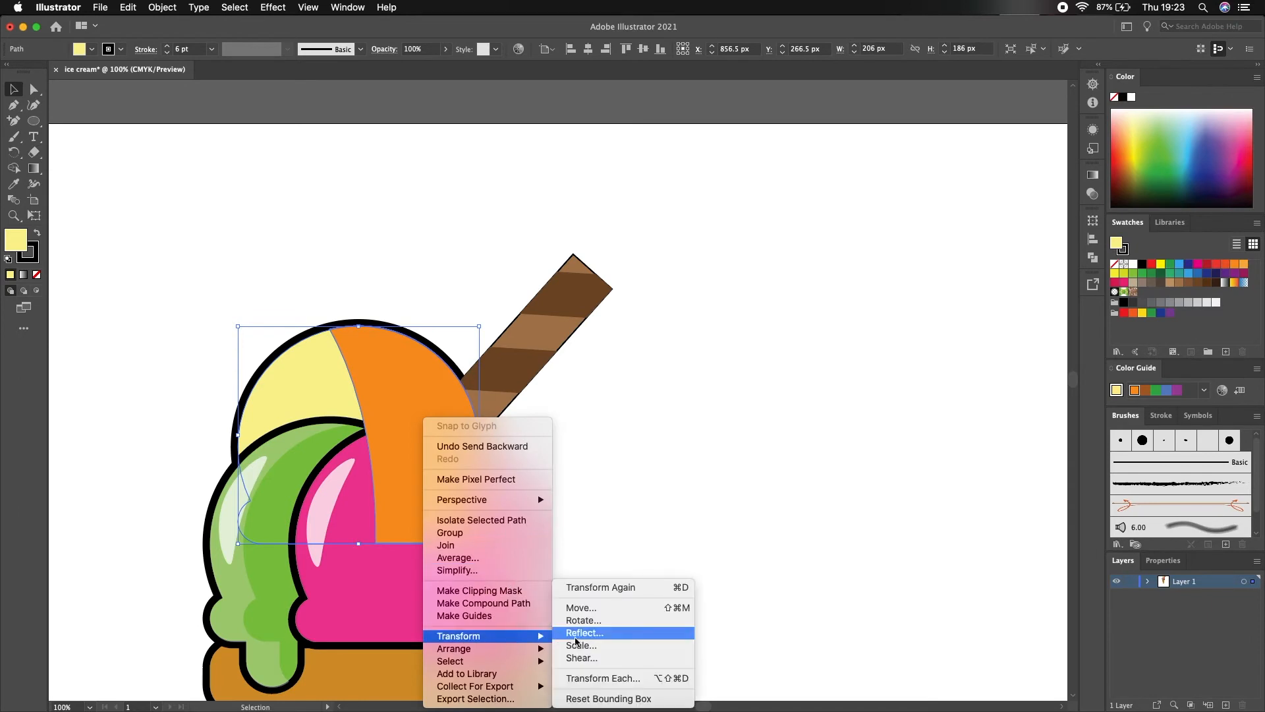
pyautogui.moveTo(521, 649)
pyautogui.click(592, 676)
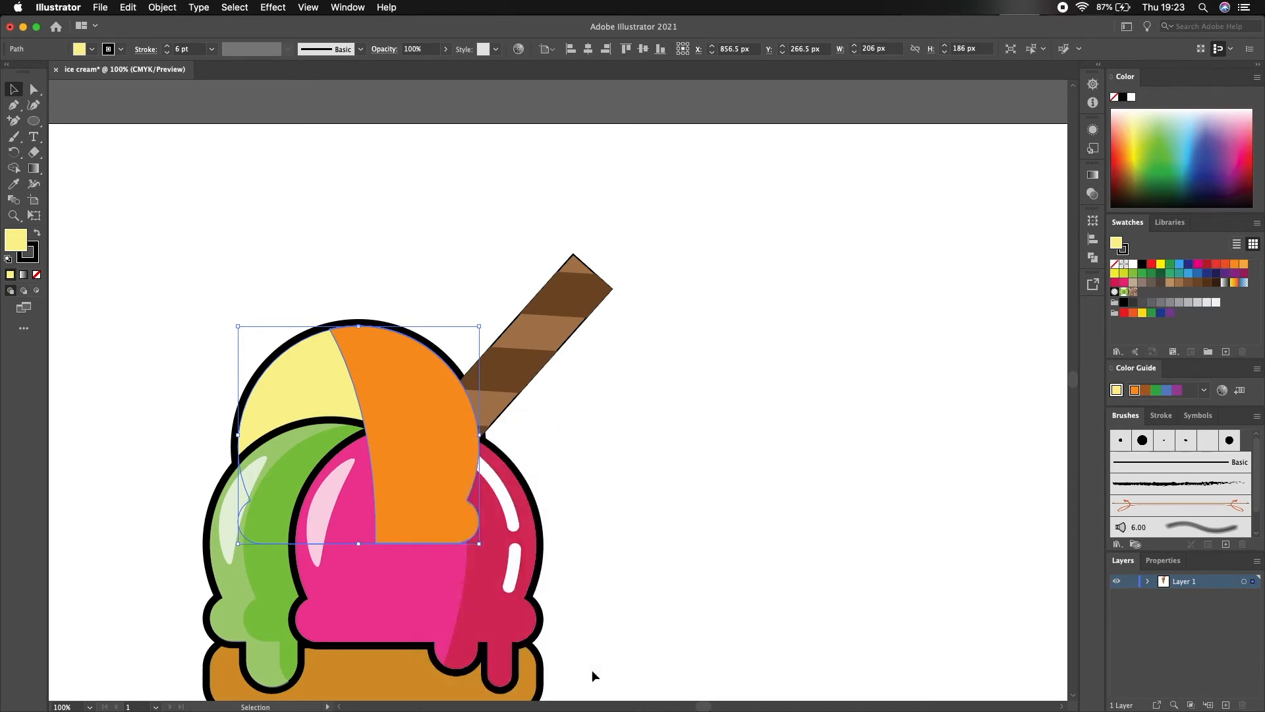
pyautogui.rightClick(414, 417)
pyautogui.click(600, 679)
pyautogui.rightClick(402, 418)
pyautogui.moveTo(465, 687)
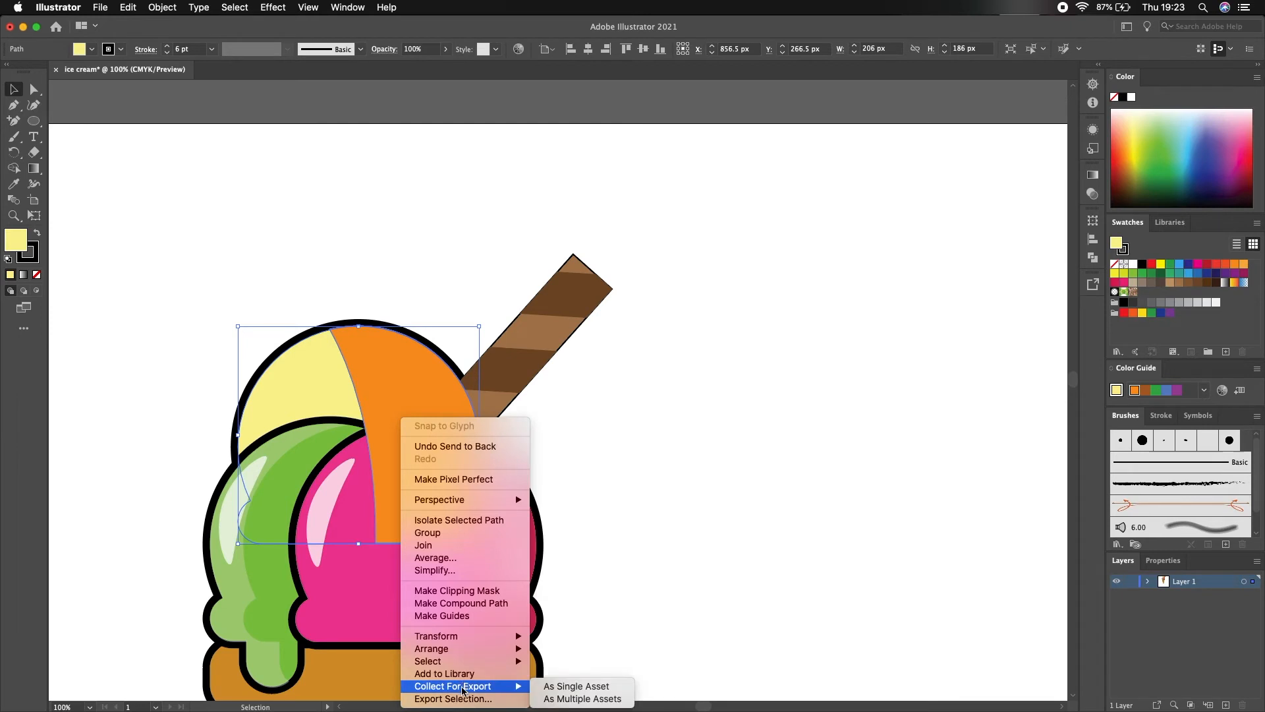
pyautogui.moveTo(514, 649)
pyautogui.click(600, 679)
pyautogui.click(802, 432)
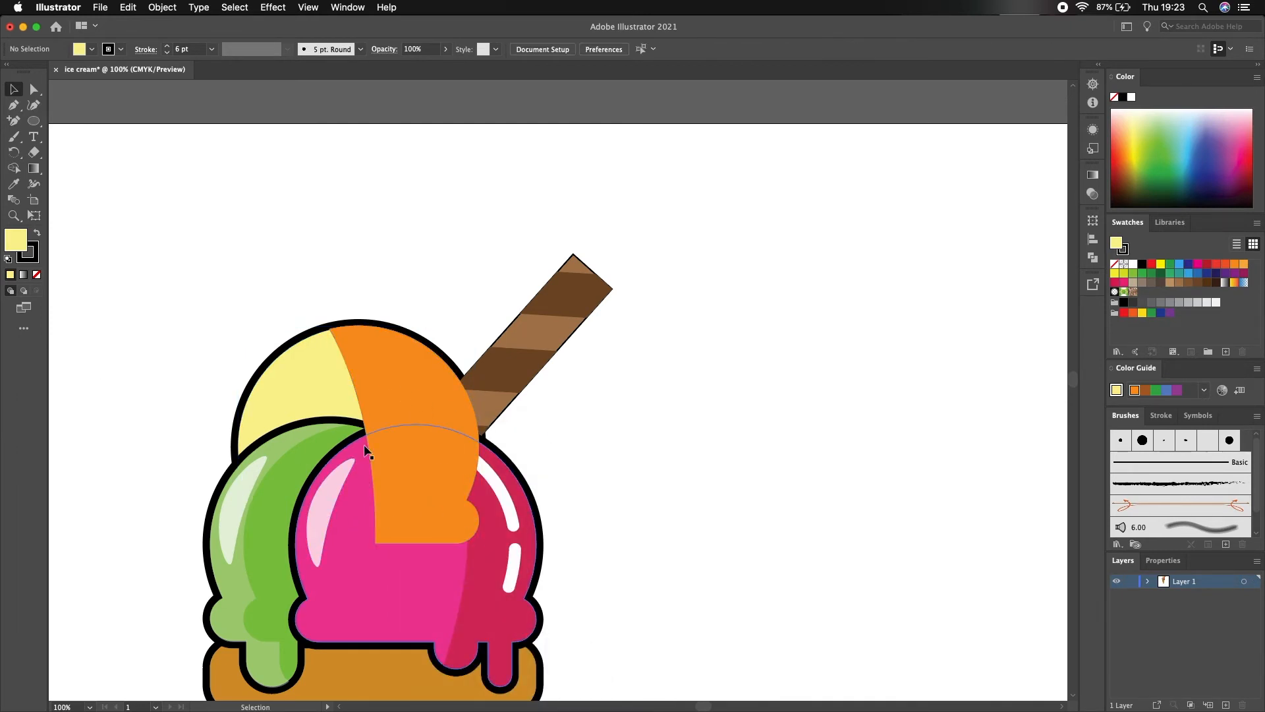
# Step: Select the scoops, shading and wafer stick, try Shape Builder on the orange area above the pink scoop, and undo it
pyautogui.moveTo(506, 558); pyautogui.dragTo(521, 563)
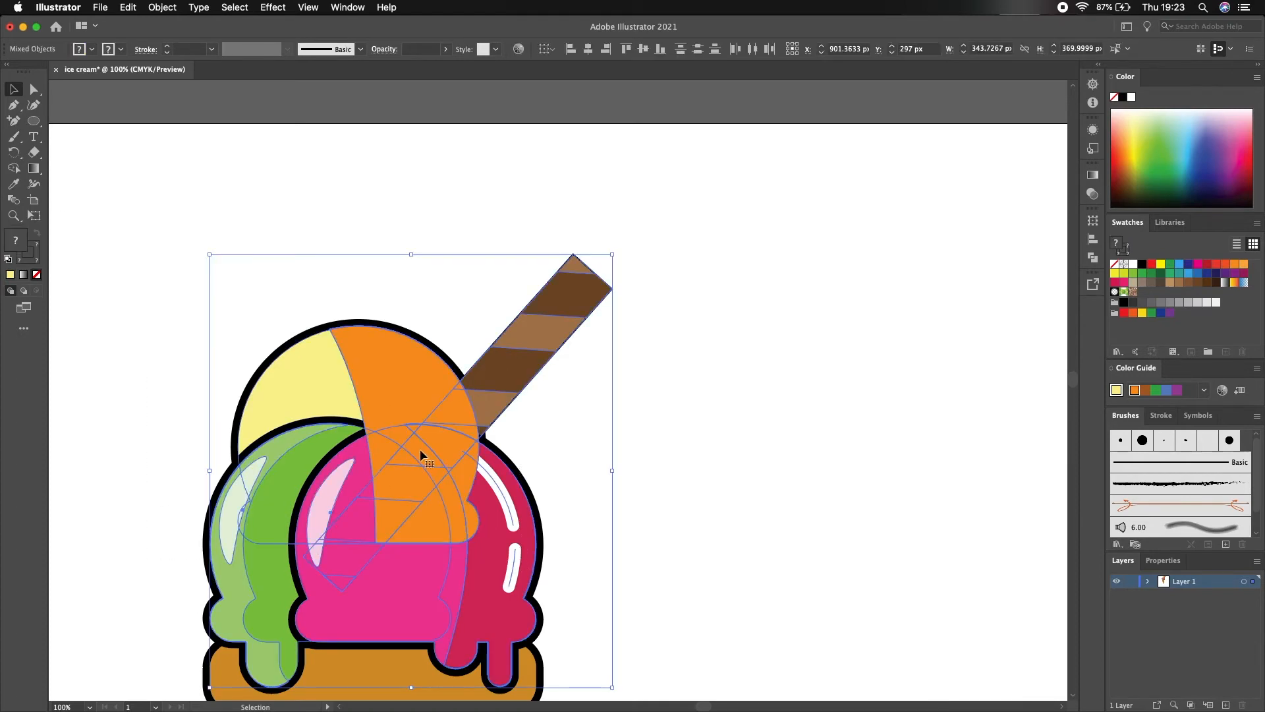
pyautogui.click(12, 122)
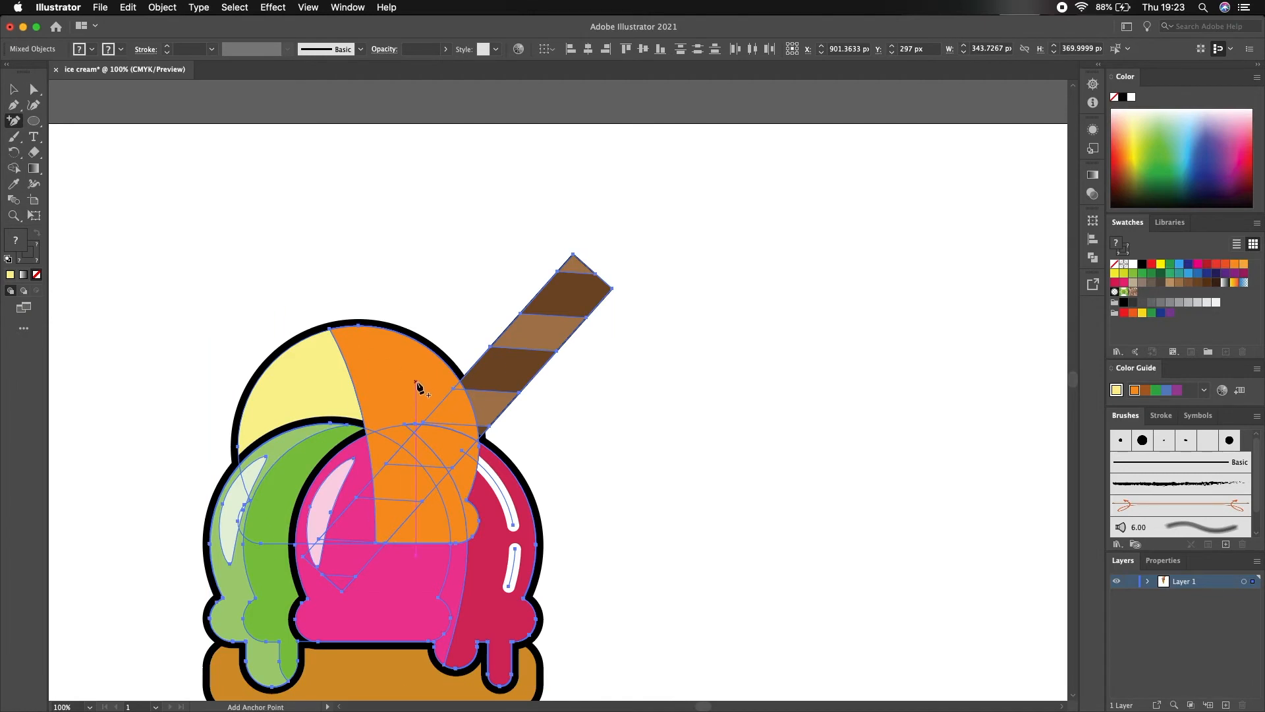
pyautogui.click(387, 387)
pyautogui.click(740, 387)
pyautogui.click(829, 447)
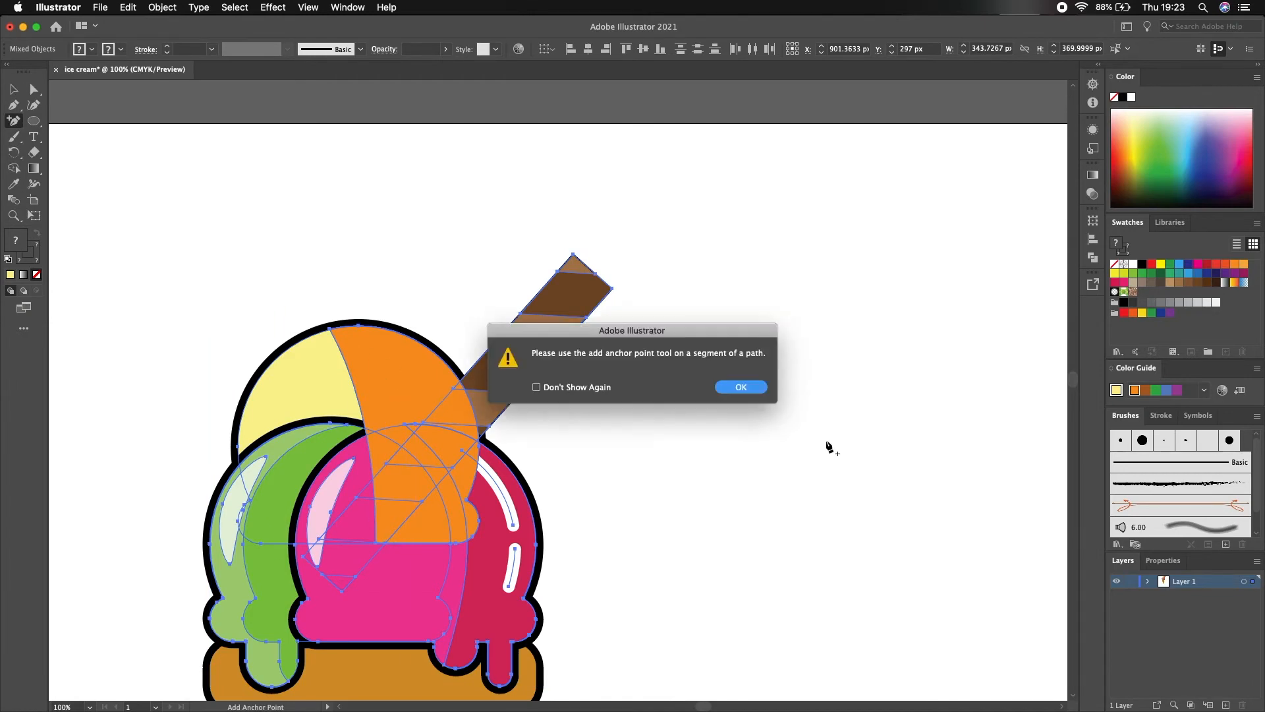
pyautogui.click(760, 393)
pyautogui.hotkey('shift', 'm')
pyautogui.click(381, 393)
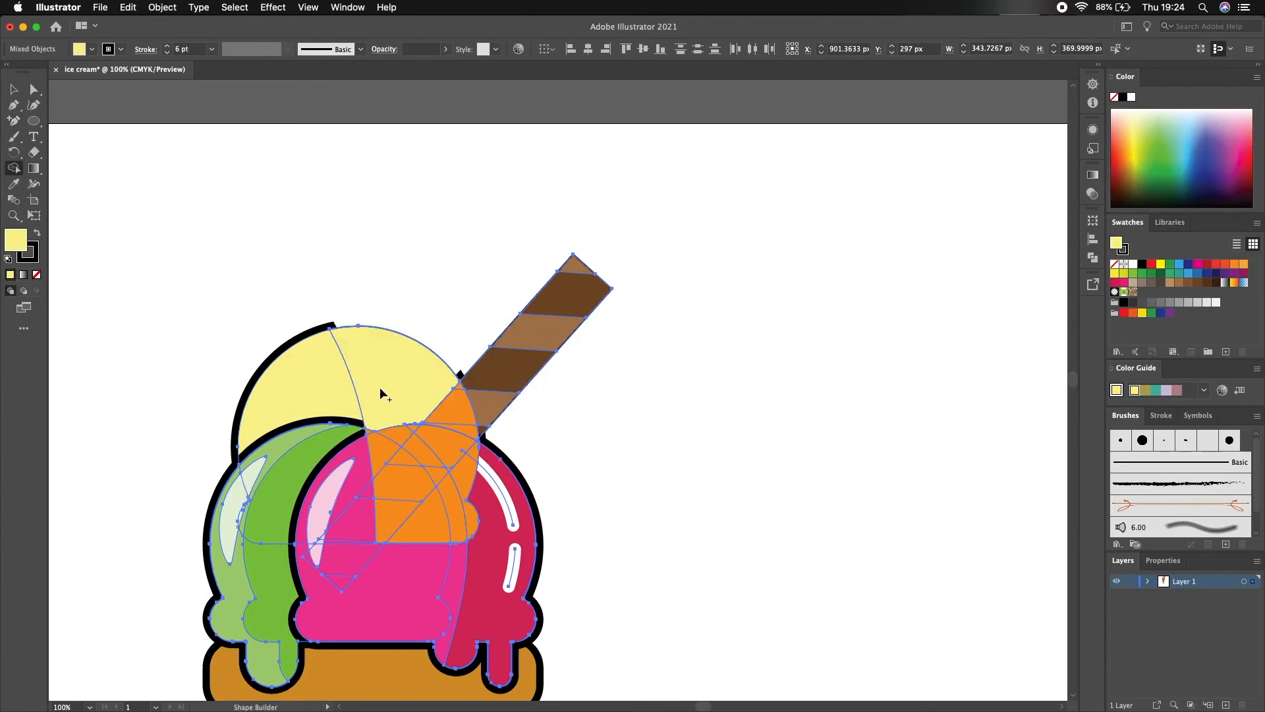
pyautogui.press('super+z')
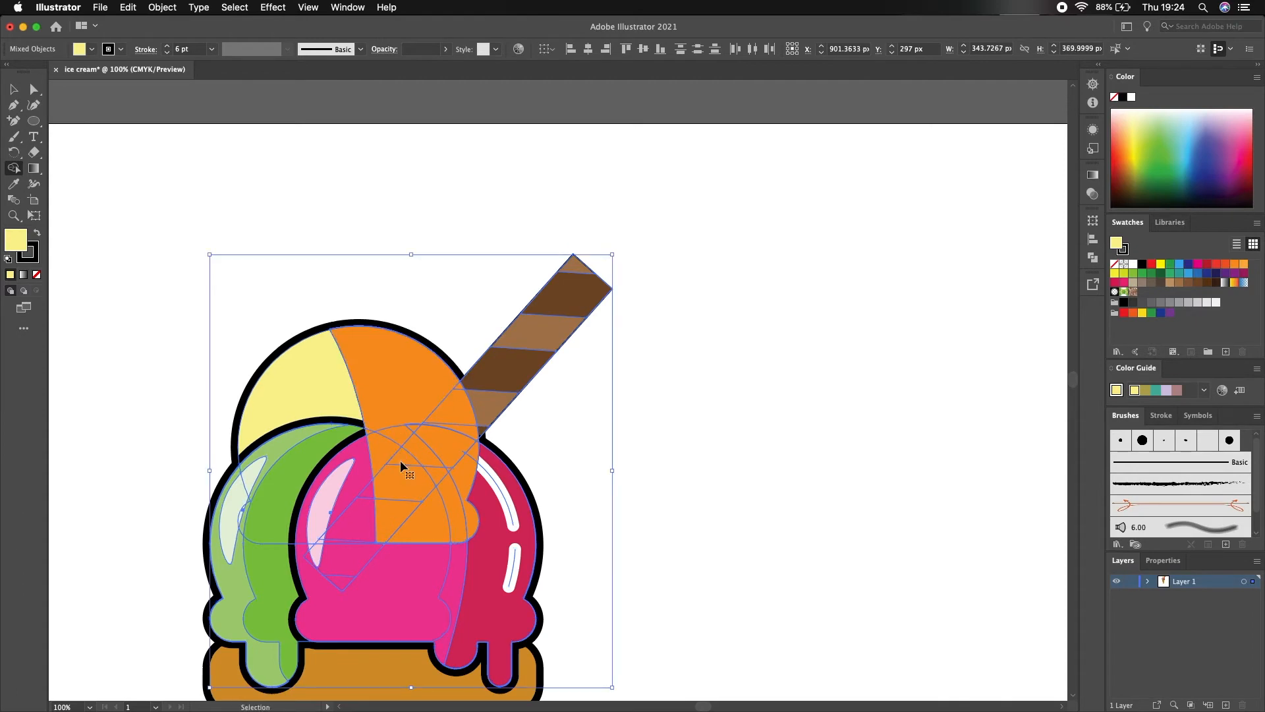
# Step: Move the orange shading piece off the ice cream onto the empty canvas and delete it
pyautogui.click(14, 89)
pyautogui.click(264, 250)
pyautogui.moveTo(441, 370); pyautogui.dragTo(845, 432)
pyautogui.click(649, 410)
pyautogui.moveTo(947, 284); pyautogui.dragTo(737, 491)
pyautogui.press('Delete')
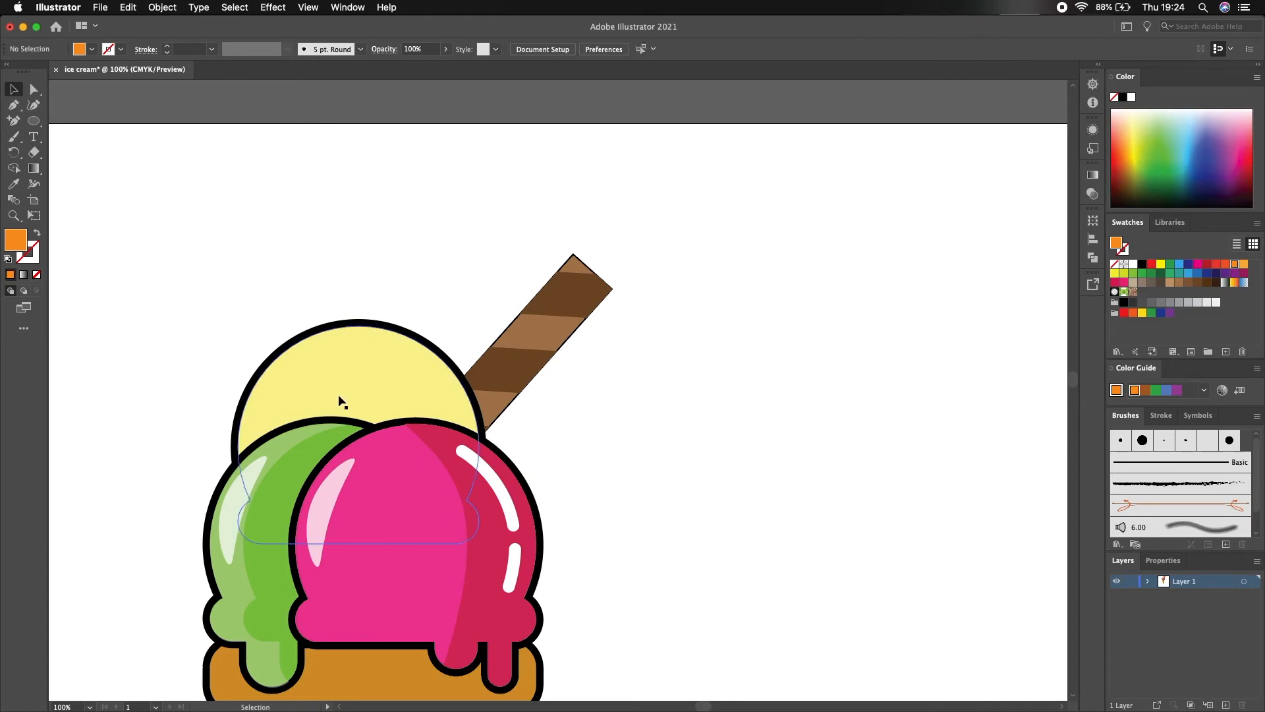
# Step: Duplicate the yellow, green and pink scoop shapes together onto the empty canvas to the right of the ice cream
pyautogui.click(254, 387)
pyautogui.click(252, 435)
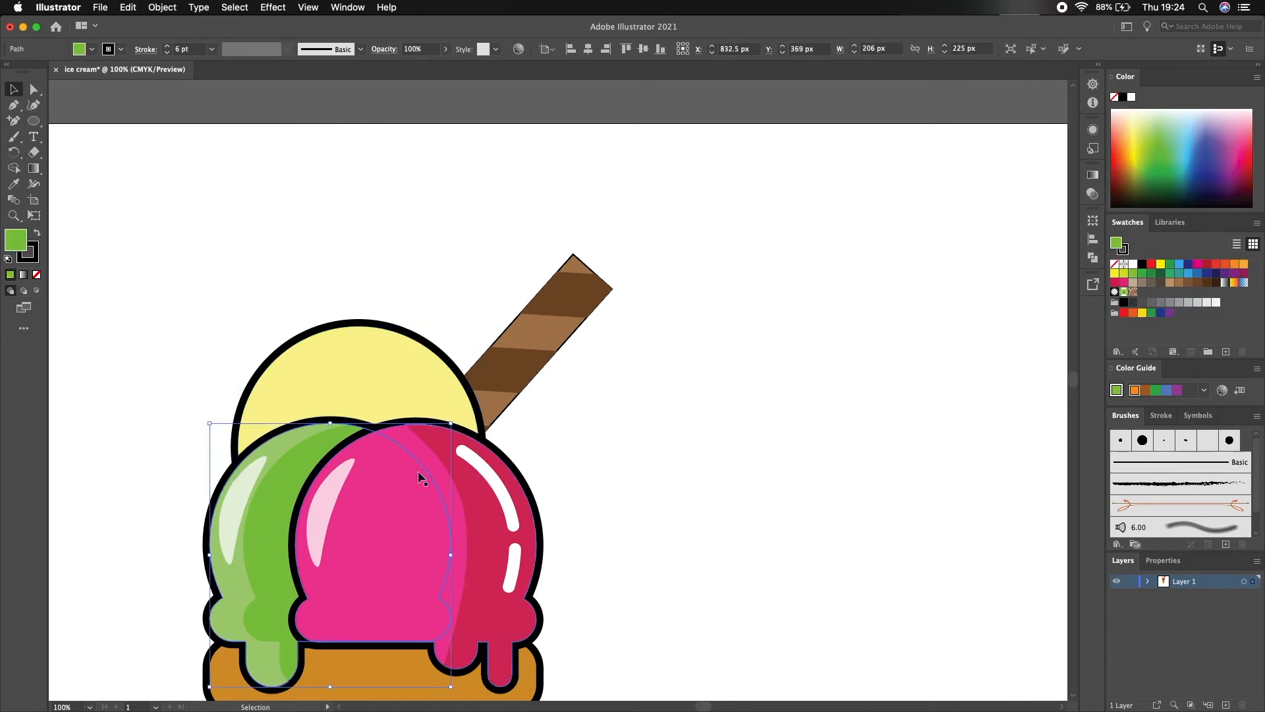
pyautogui.keyDown('shift'); pyautogui.click(444, 553); pyautogui.keyUp('shift')
pyautogui.keyDown('shift'); pyautogui.click(418, 341); pyautogui.keyUp('shift')
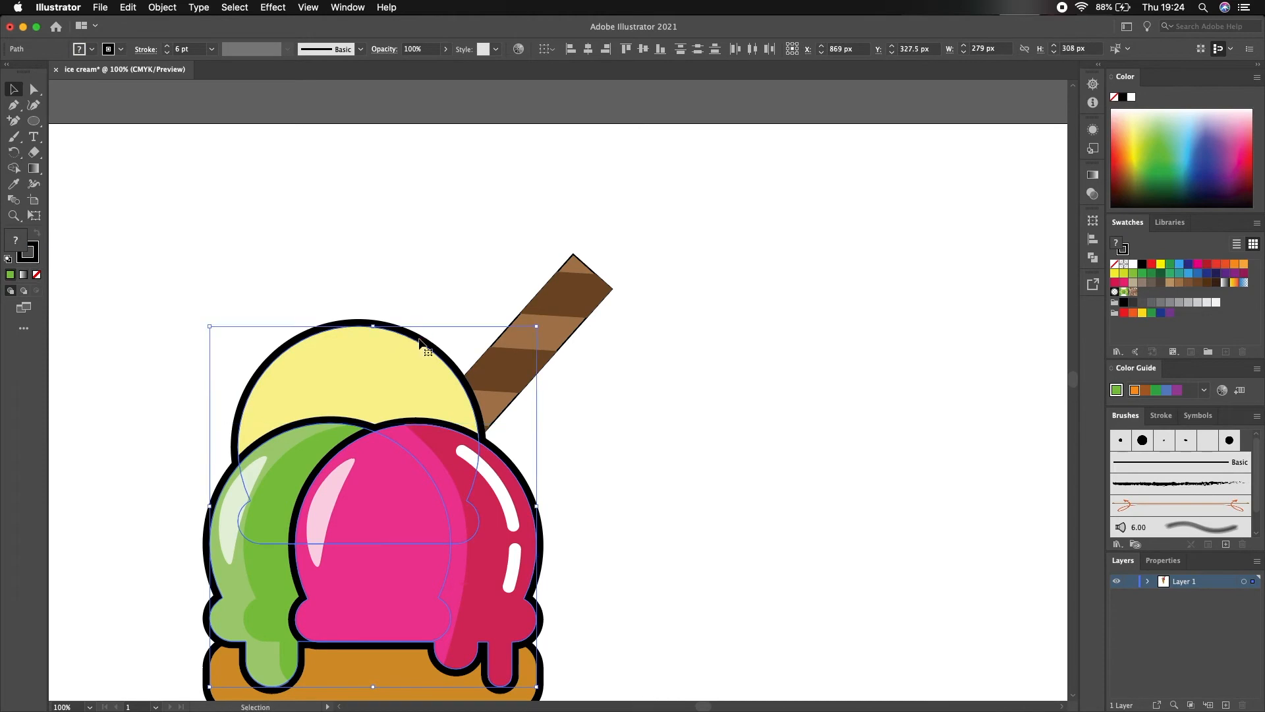
pyautogui.keyDown('alt'); pyautogui.moveTo(428, 344); pyautogui.dragTo(857, 297); pyautogui.keyUp('alt')
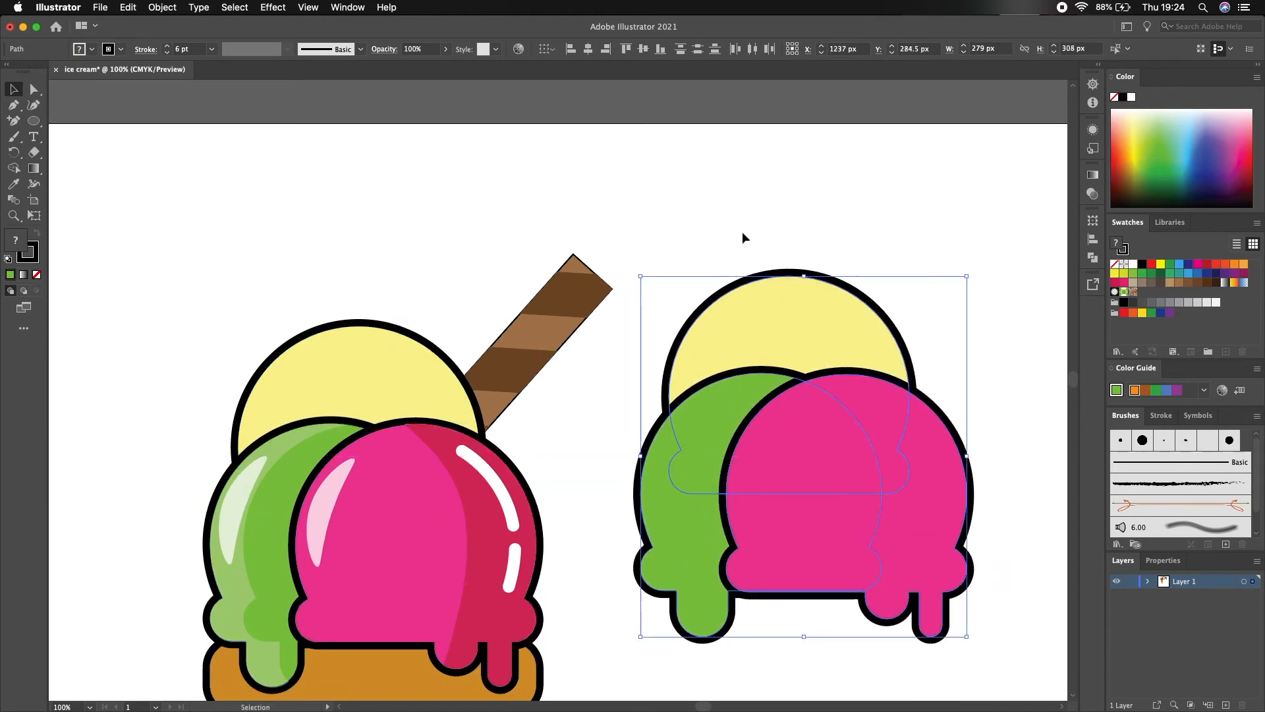
pyautogui.click(13, 104)
pyautogui.click(696, 230)
pyautogui.moveTo(800, 551); pyautogui.dragTo(664, 642)
pyautogui.press('super+z')
pyautogui.press('super+z')
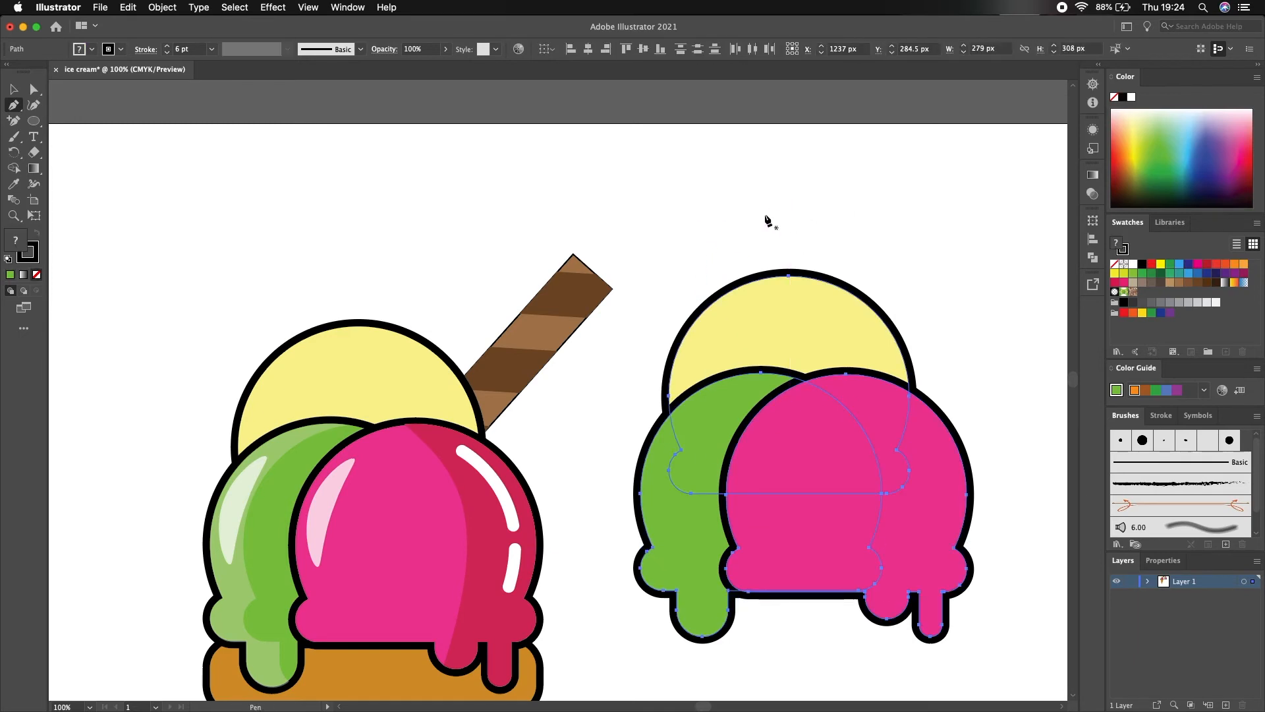
# Step: Draw a closed Pen shape with a right-bowing edge covering the right part of the three duplicated scoops
pyautogui.click(763, 214)
pyautogui.scroll(-5, 820, 608)
pyautogui.moveTo(816, 312); pyautogui.dragTo(742, 437)
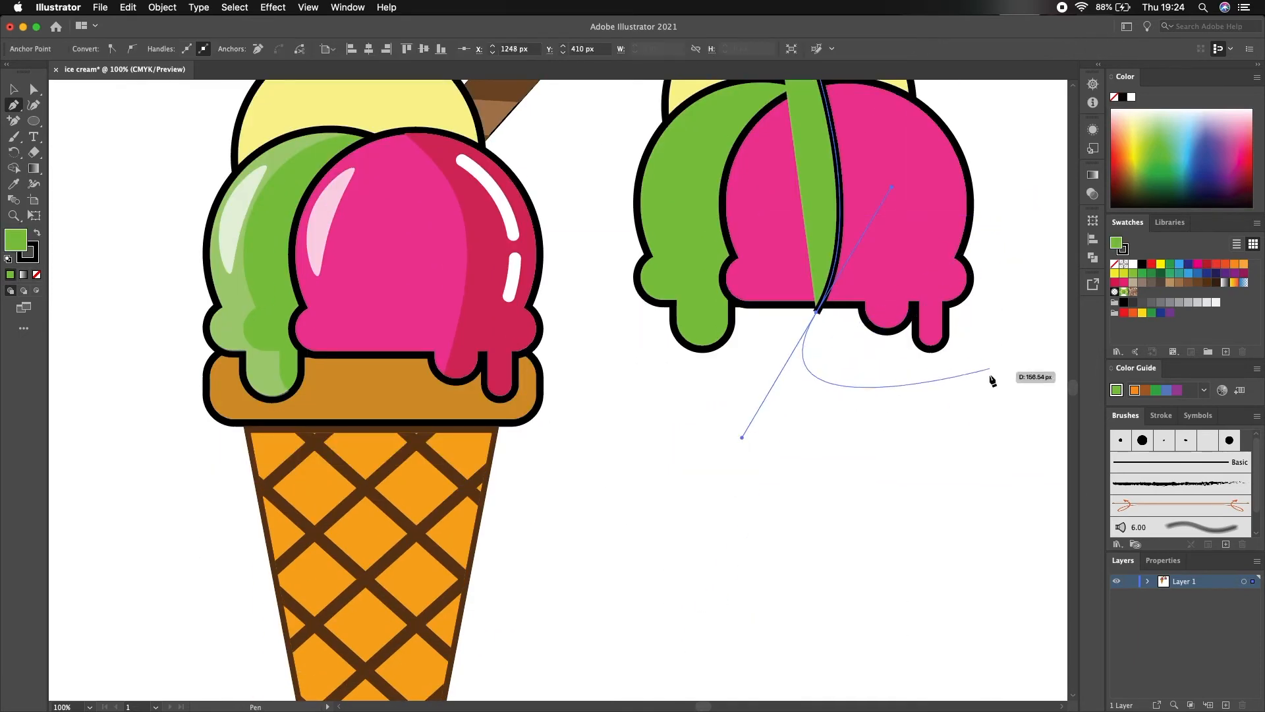
pyautogui.moveTo(988, 376); pyautogui.dragTo(1001, 254)
pyautogui.scroll(5, 1002, 197)
pyautogui.click(1003, 321)
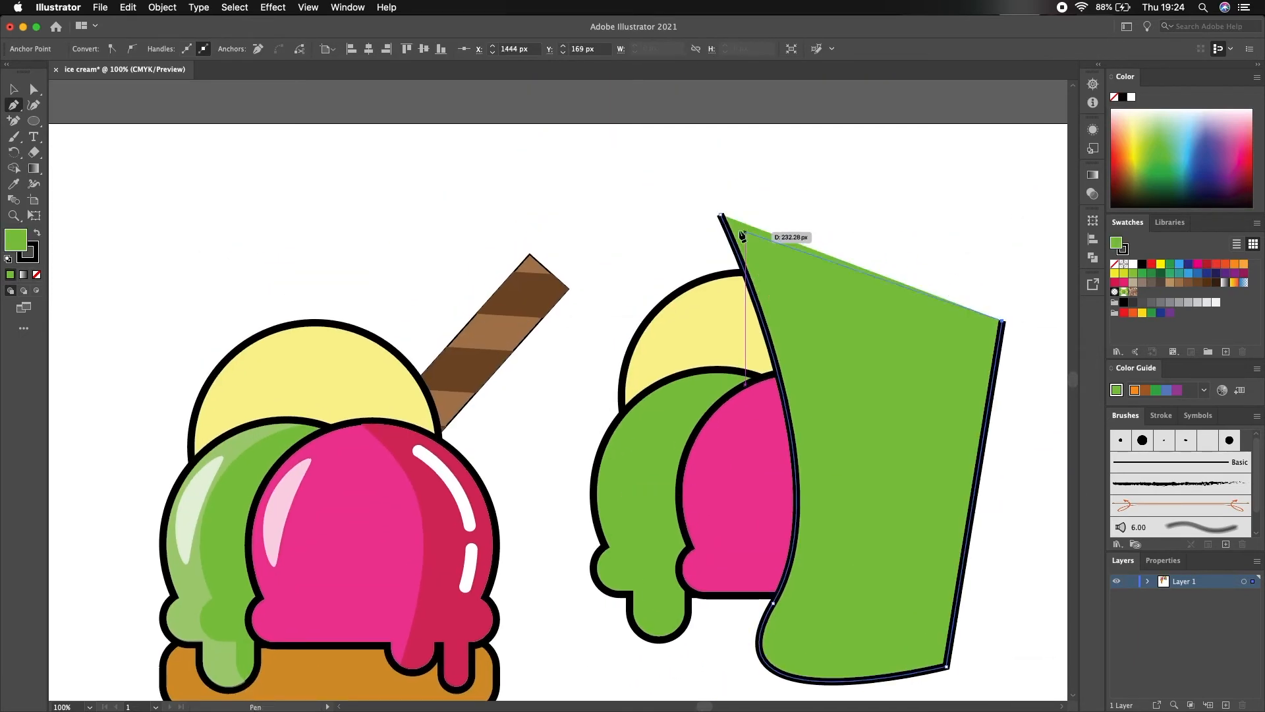
pyautogui.click(720, 215)
# Step: Trim the duplicated scoops with Shape Builder, keeping only the yellow scoop's visible piece to the right of the curve
pyautogui.press('v')
pyautogui.moveTo(659, 245); pyautogui.dragTo(832, 492)
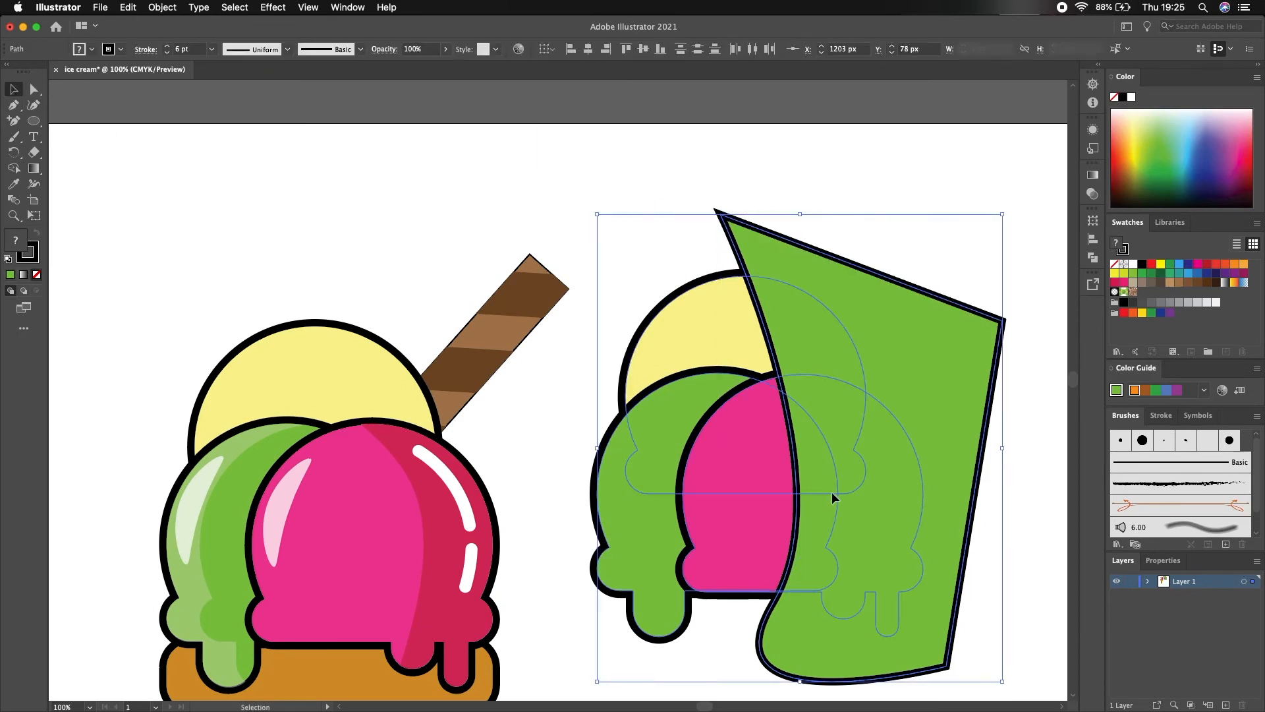
pyautogui.click(18, 172)
pyautogui.keyDown('alt'); pyautogui.click(721, 331); pyautogui.keyUp('alt')
pyautogui.keyDown('alt'); pyautogui.click(890, 336); pyautogui.keyUp('alt')
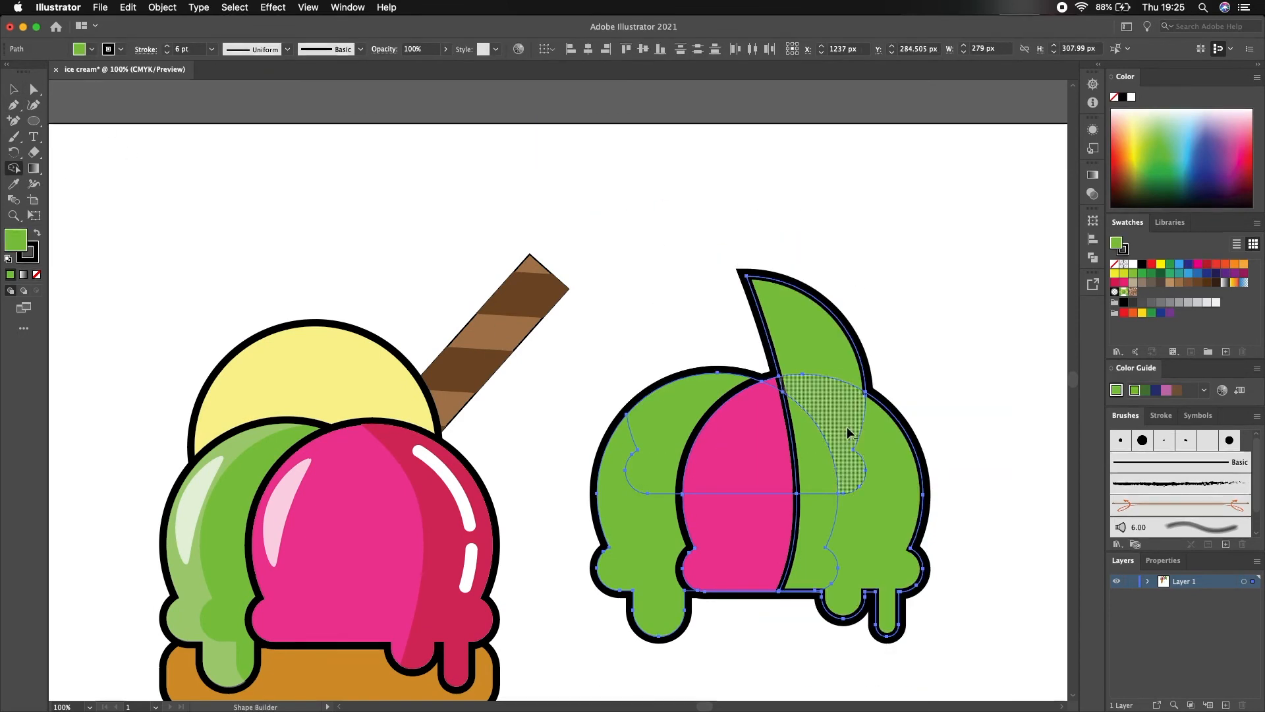
pyautogui.keyDown('alt'); pyautogui.click(884, 460); pyautogui.keyUp('alt')
pyautogui.keyDown('alt'); pyautogui.click(849, 460); pyautogui.keyUp('alt')
pyautogui.moveTo(814, 461)
pyautogui.mouseDown()
pyautogui.moveTo(665, 451)
pyautogui.moveTo(686, 535)
pyautogui.moveTo(815, 537)
pyautogui.mouseUp()
pyautogui.keyDown('alt'); pyautogui.click(745, 592); pyautogui.keyUp('alt')
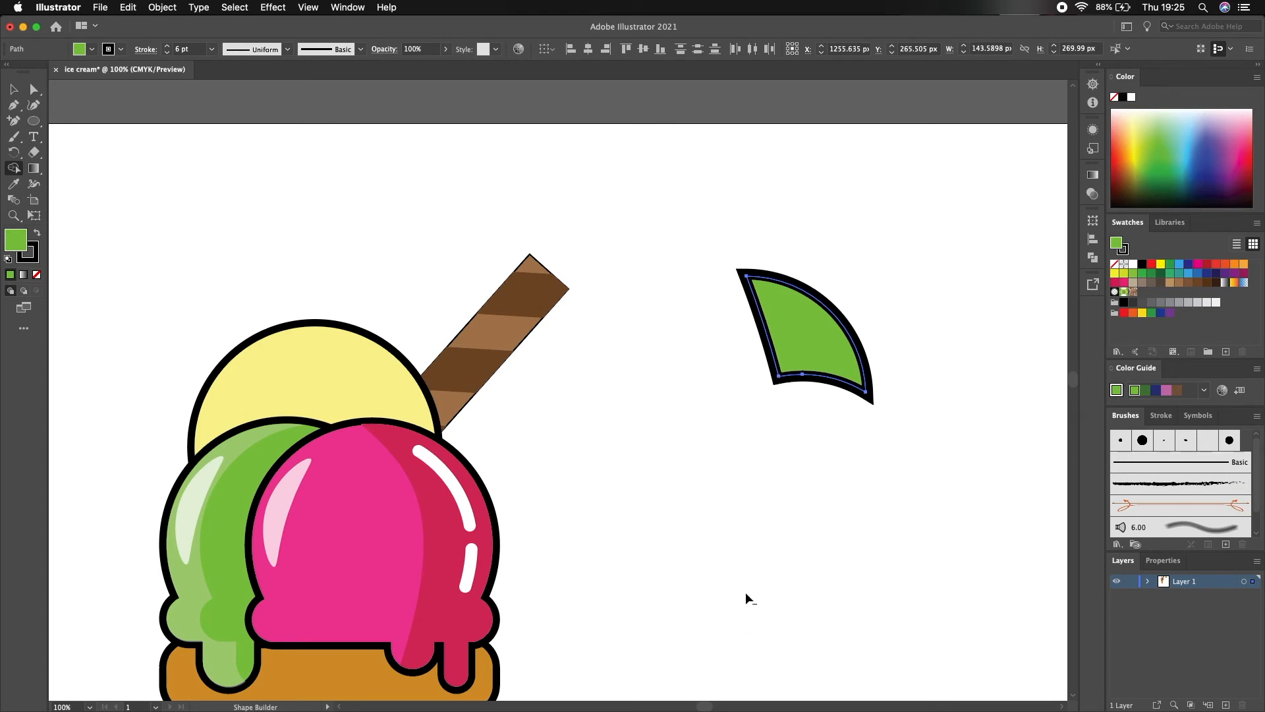
# Step: Fill the trimmed scoop piece with orange and remove its stroke
pyautogui.click(92, 52)
pyautogui.click(126, 71)
pyautogui.click(123, 52)
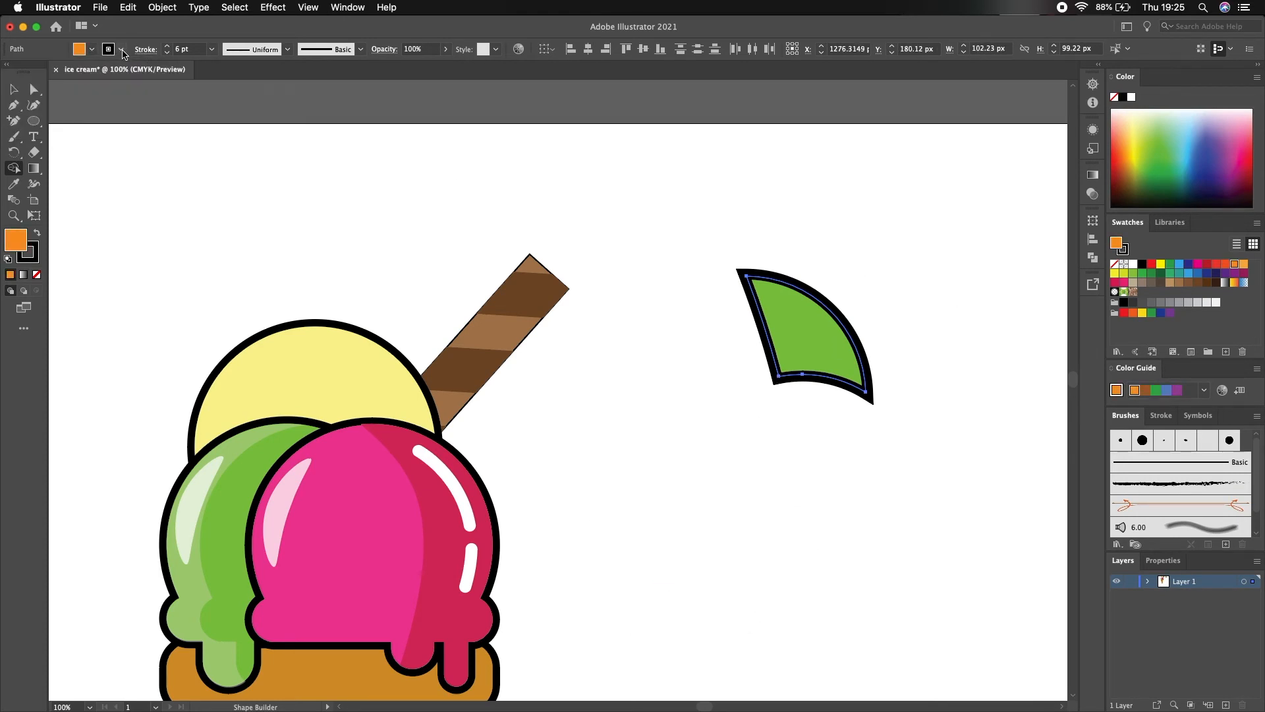
pyautogui.press('v')
pyautogui.click(92, 49)
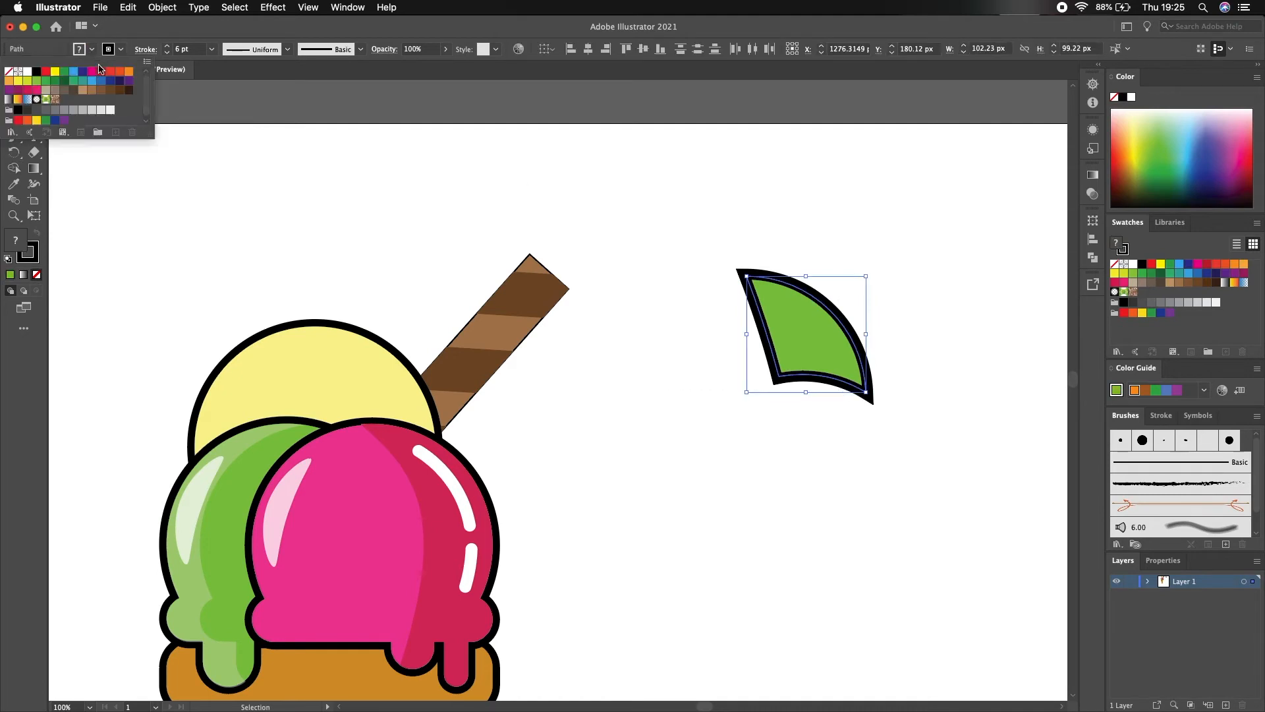
pyautogui.click(129, 71)
pyautogui.click(122, 50)
pyautogui.click(122, 50)
pyautogui.click(8, 71)
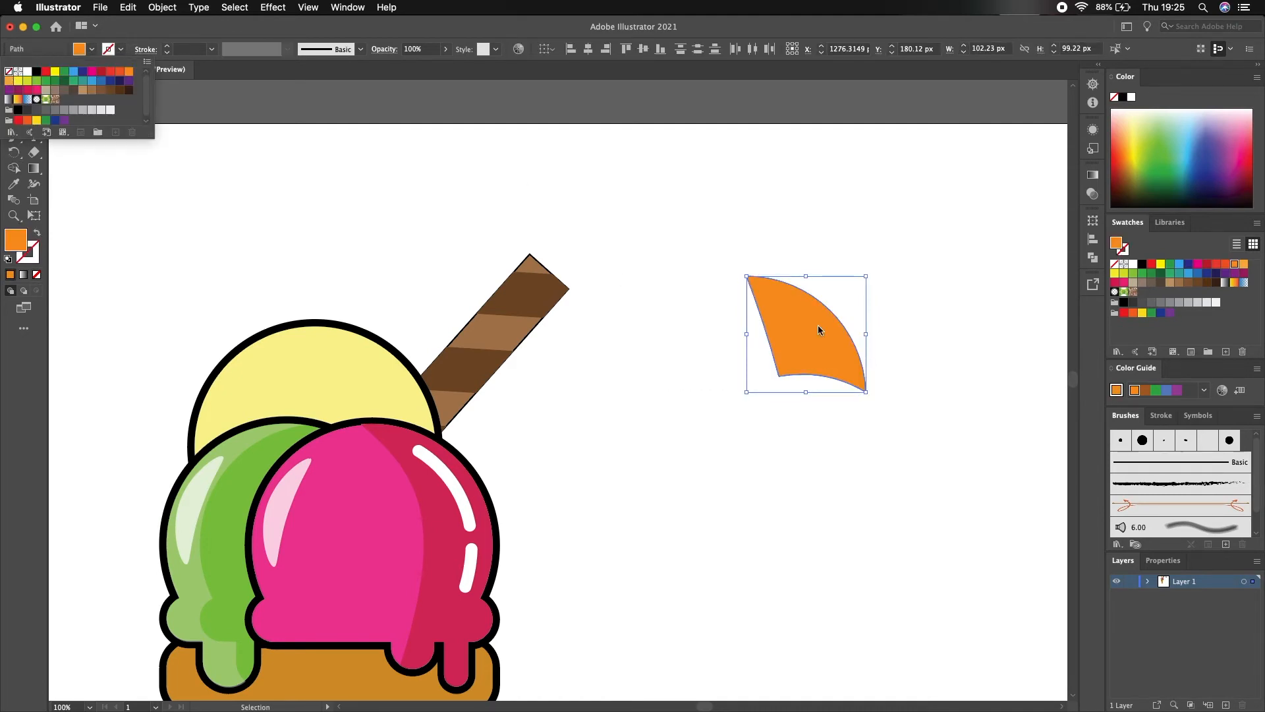
# Step: Shift the orange shading piece slightly down and right on the empty canvas, and delete it
pyautogui.click(817, 326)
pyautogui.moveTo(794, 298); pyautogui.dragTo(869, 344)
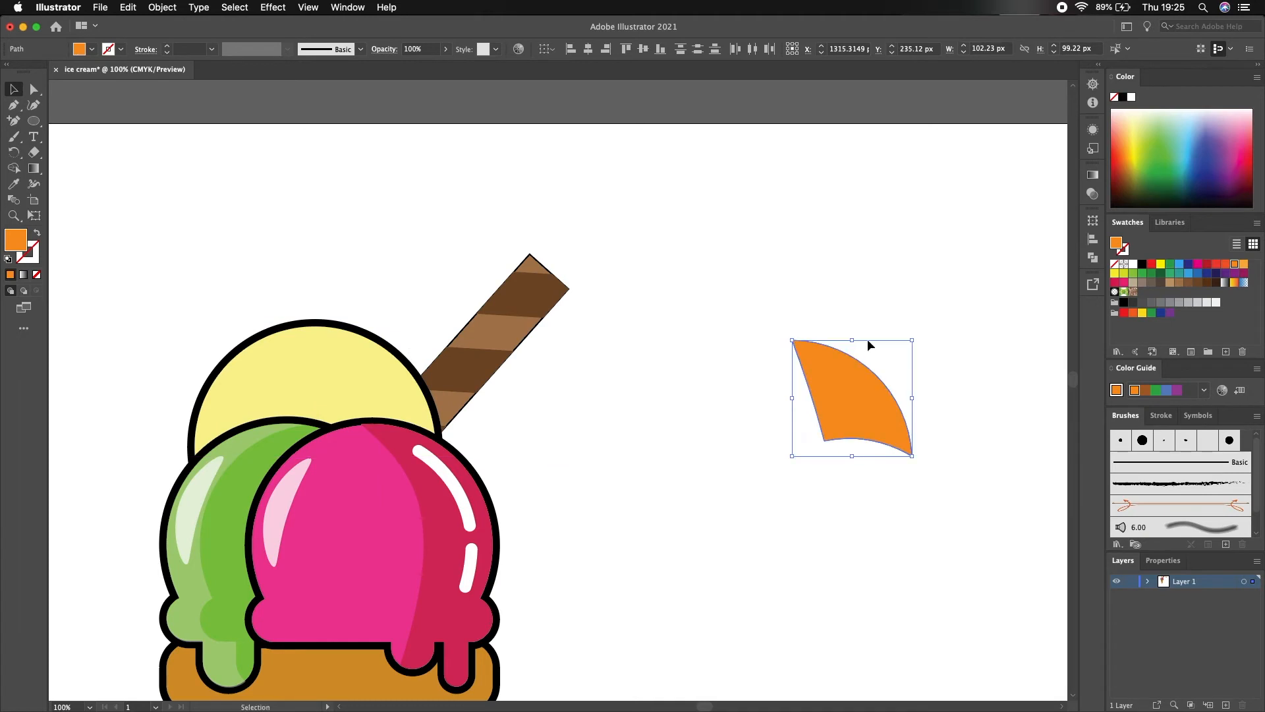
pyautogui.press('Delete')
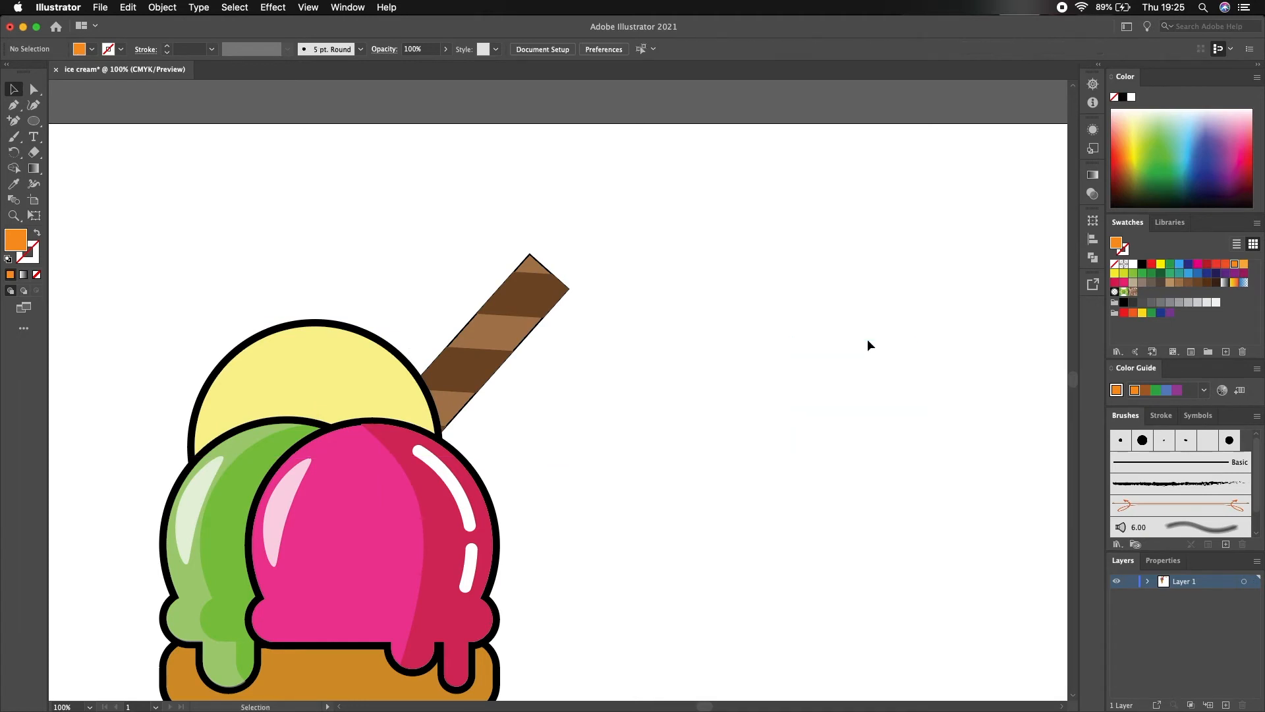
pyautogui.click(13, 108)
pyautogui.click(303, 323)
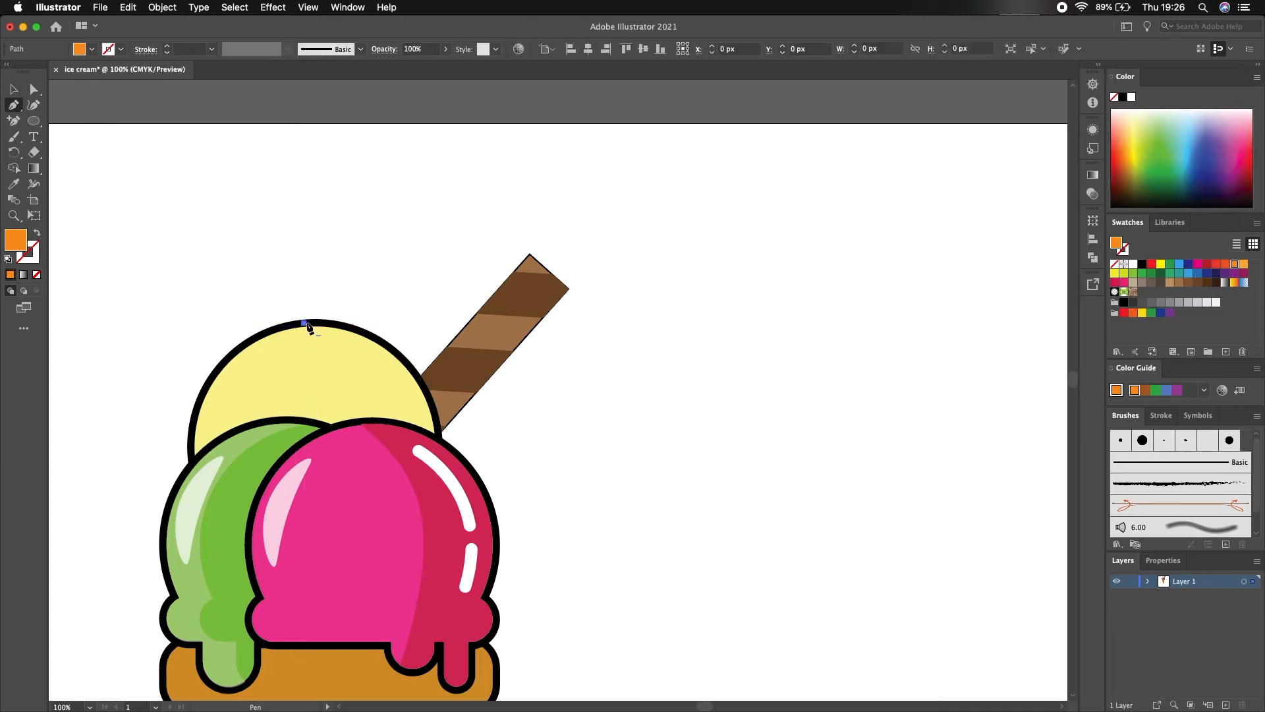
pyautogui.moveTo(343, 428)
pyautogui.mouseDown()
pyautogui.moveTo(315, 507)
pyautogui.moveTo(343, 424)
pyautogui.mouseUp()
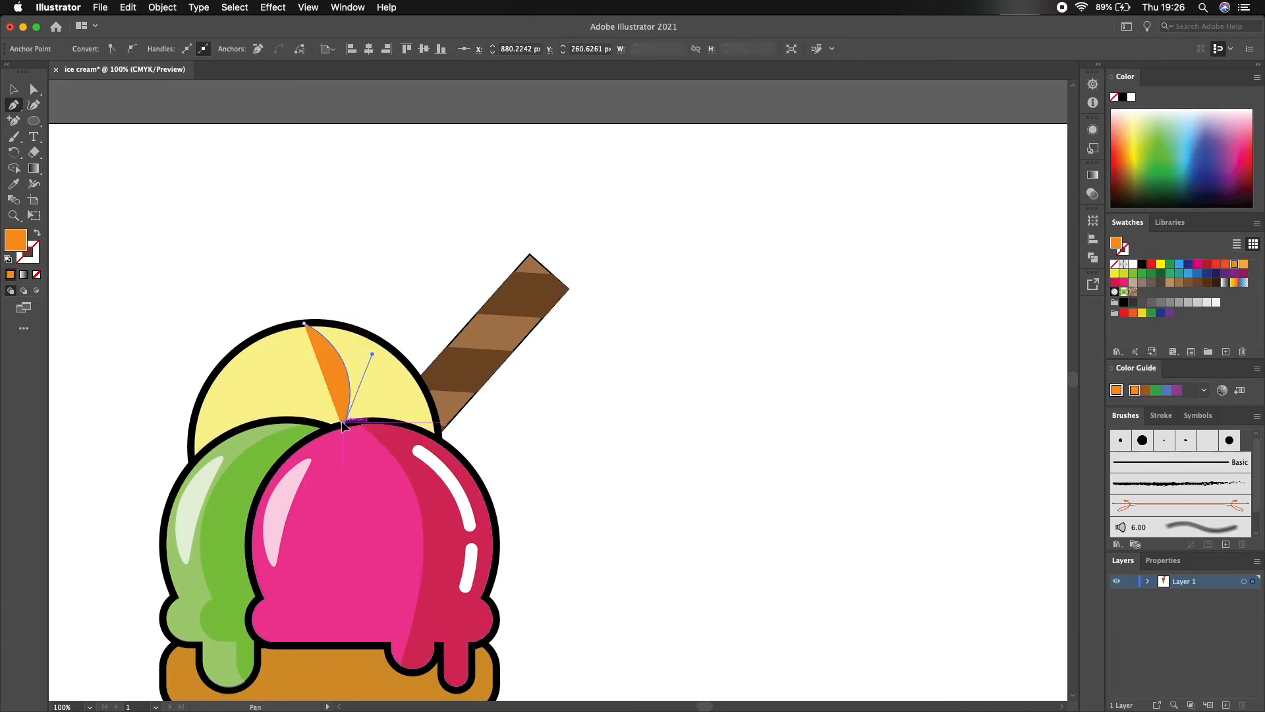
pyautogui.press('super+z')
pyautogui.press('super+z')
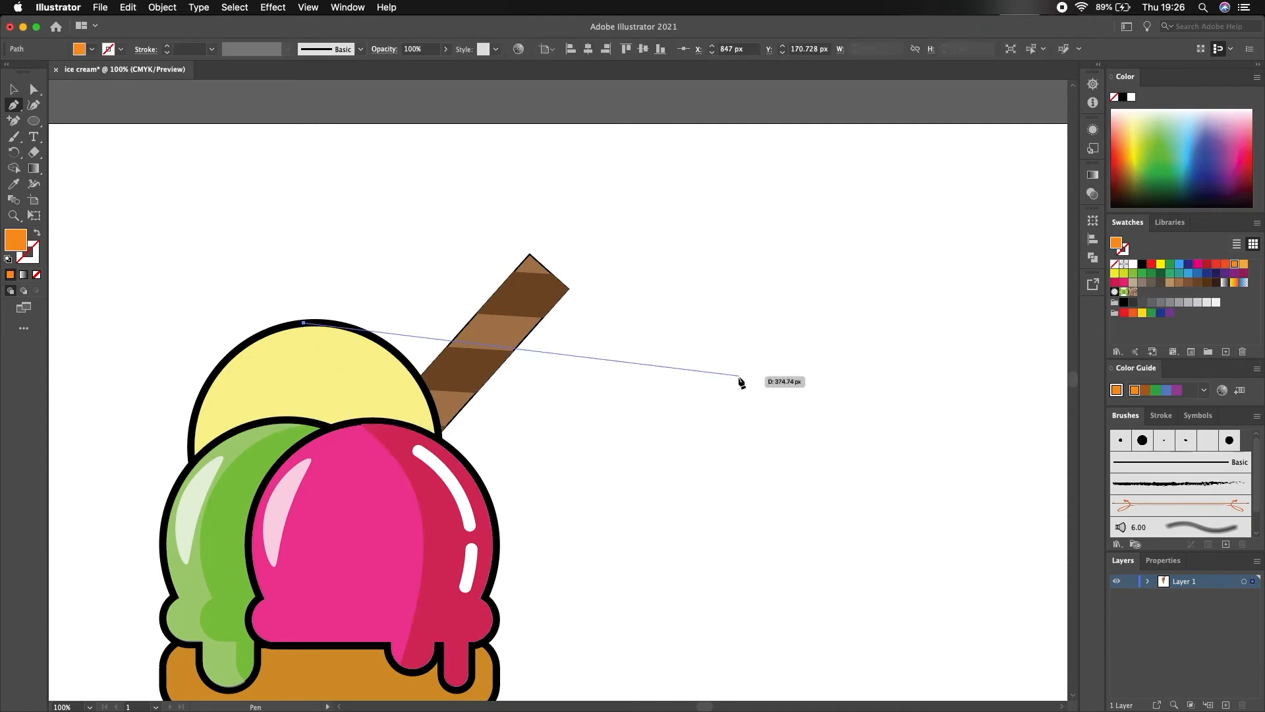
pyautogui.press('super+z')
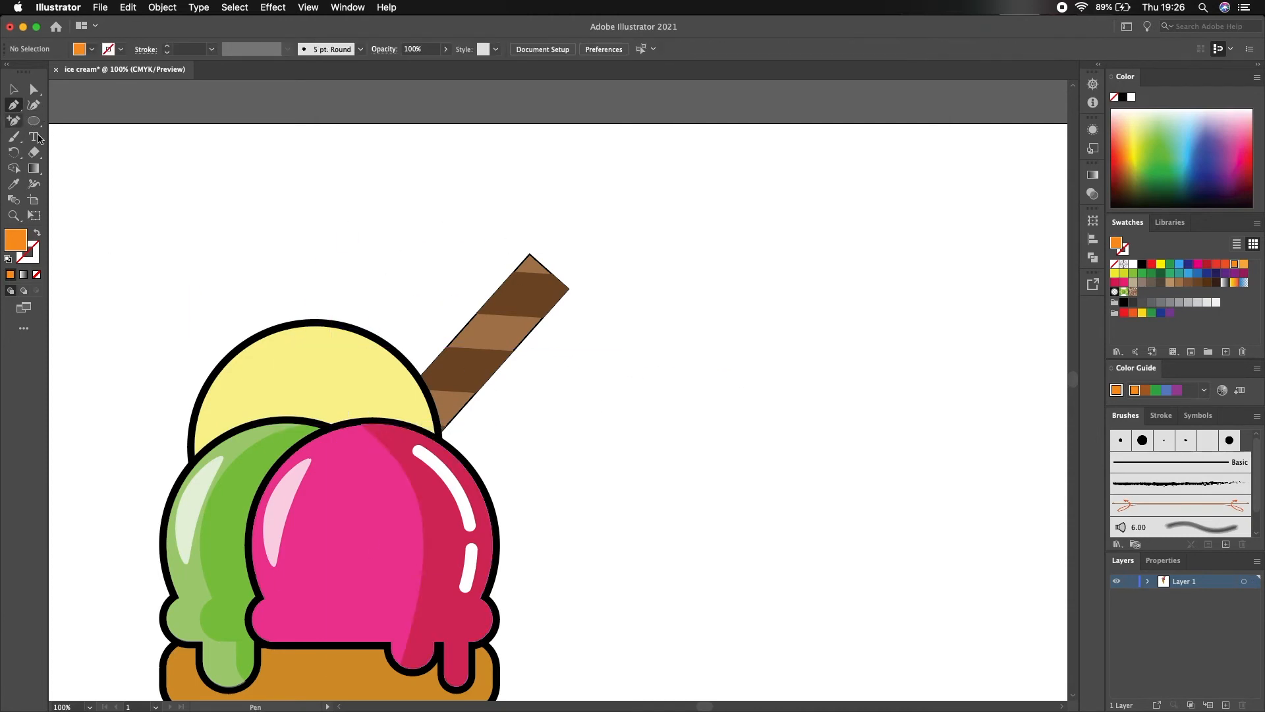
# Step: Set the drawing style for new paths to a white 10 pt stroke with round caps and round corners
pyautogui.click(31, 257)
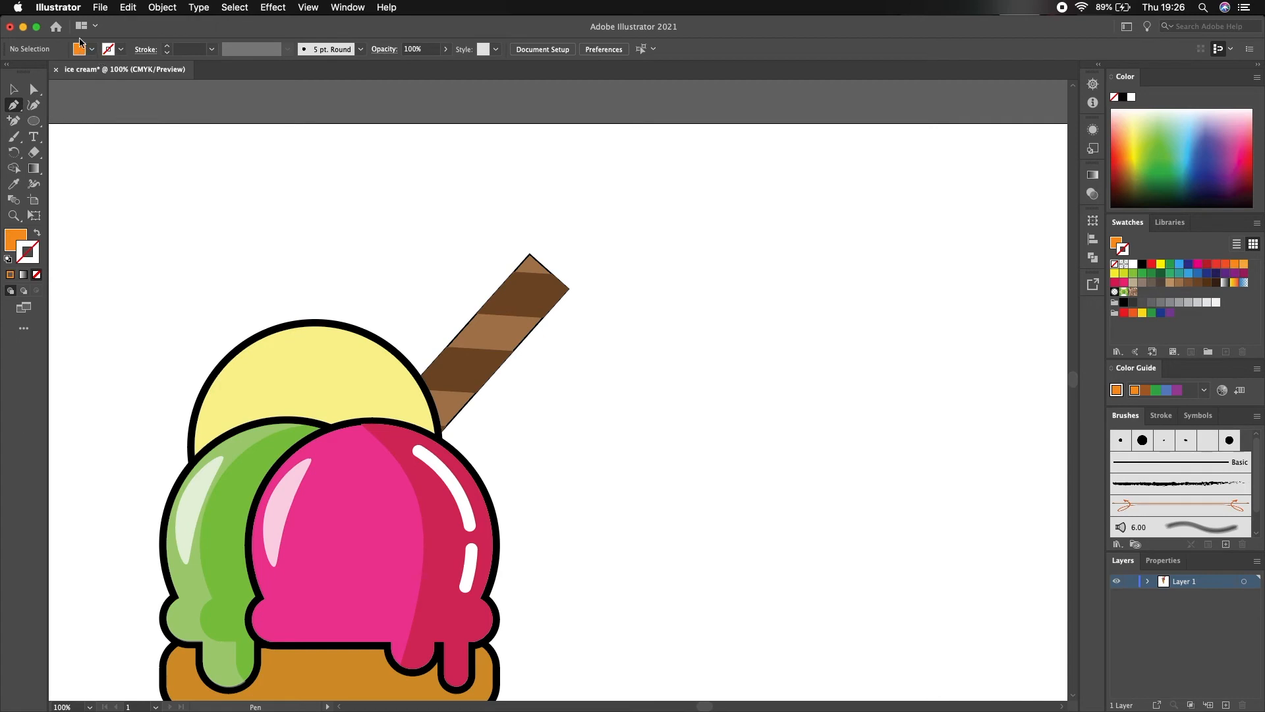
pyautogui.click(91, 48)
pyautogui.click(27, 71)
pyautogui.click(27, 71)
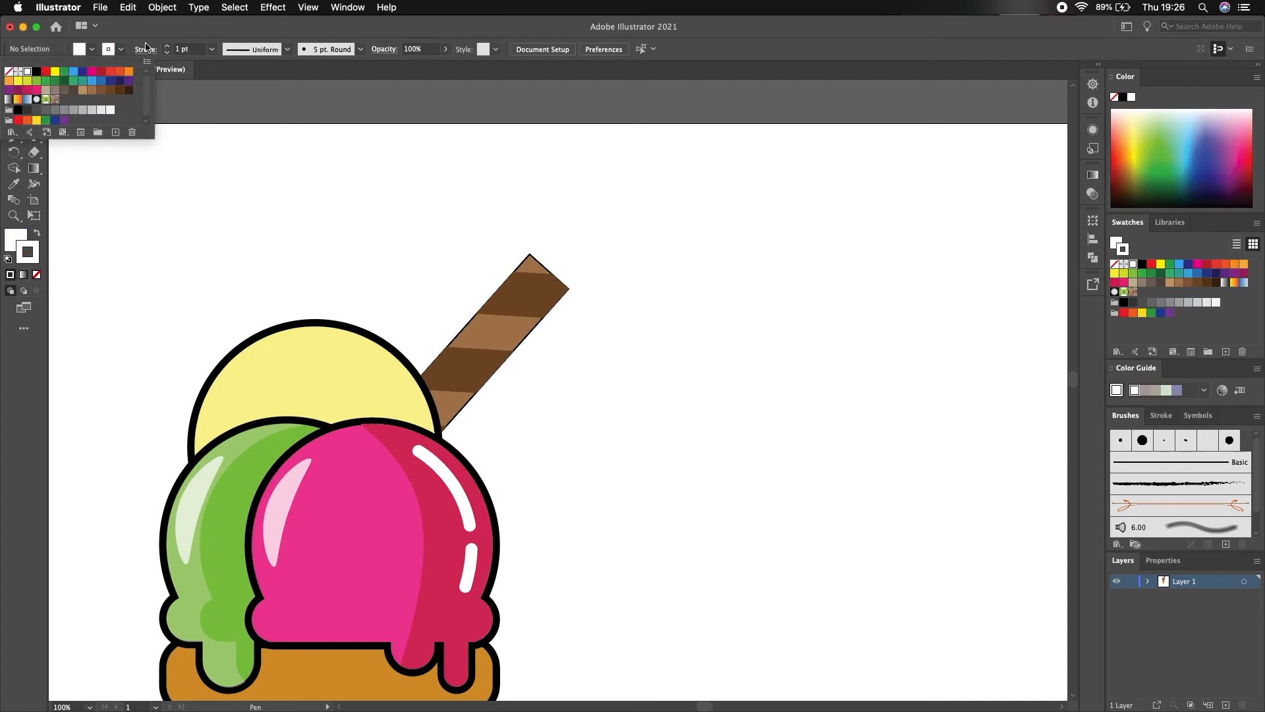
pyautogui.click(145, 49)
pyautogui.click(70, 82)
pyautogui.click(70, 100)
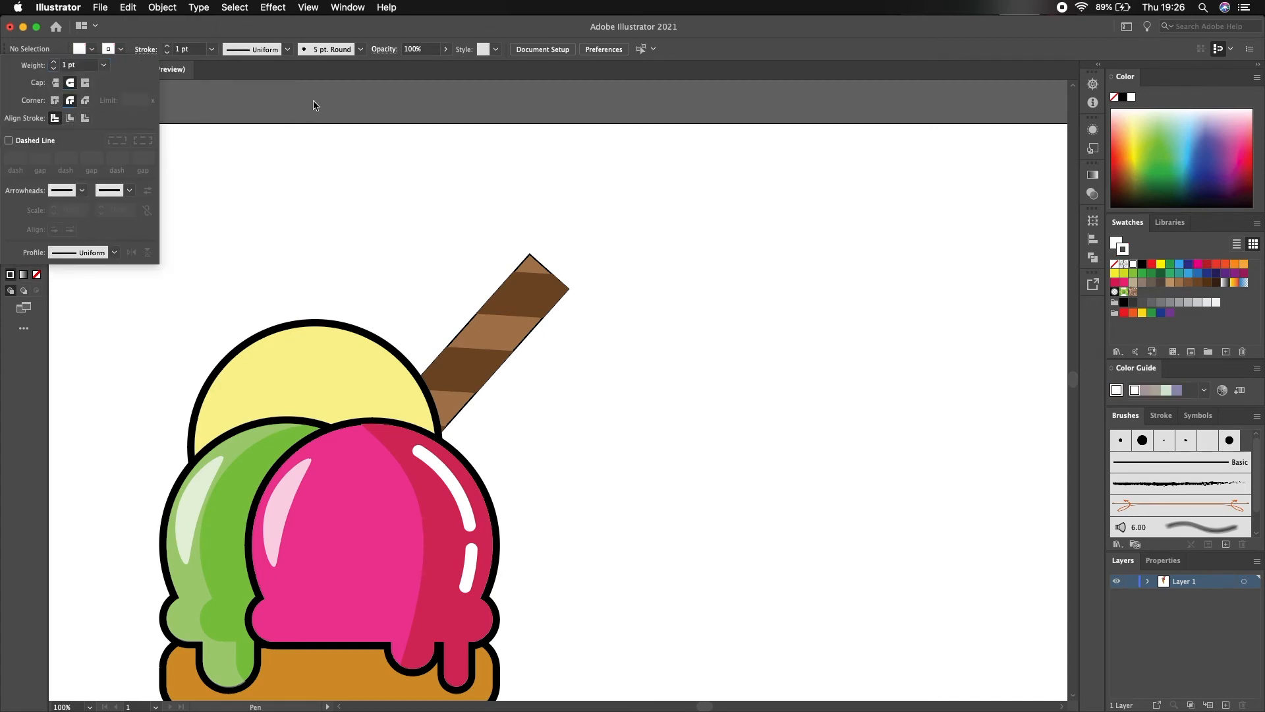
pyautogui.click(212, 48)
pyautogui.click(232, 245)
# Step: Draw a curved white highlight line along the yellow scoop's upper edge with the Pen tool and remove its fill
pyautogui.click(244, 375)
pyautogui.moveTo(379, 375); pyautogui.dragTo(439, 440)
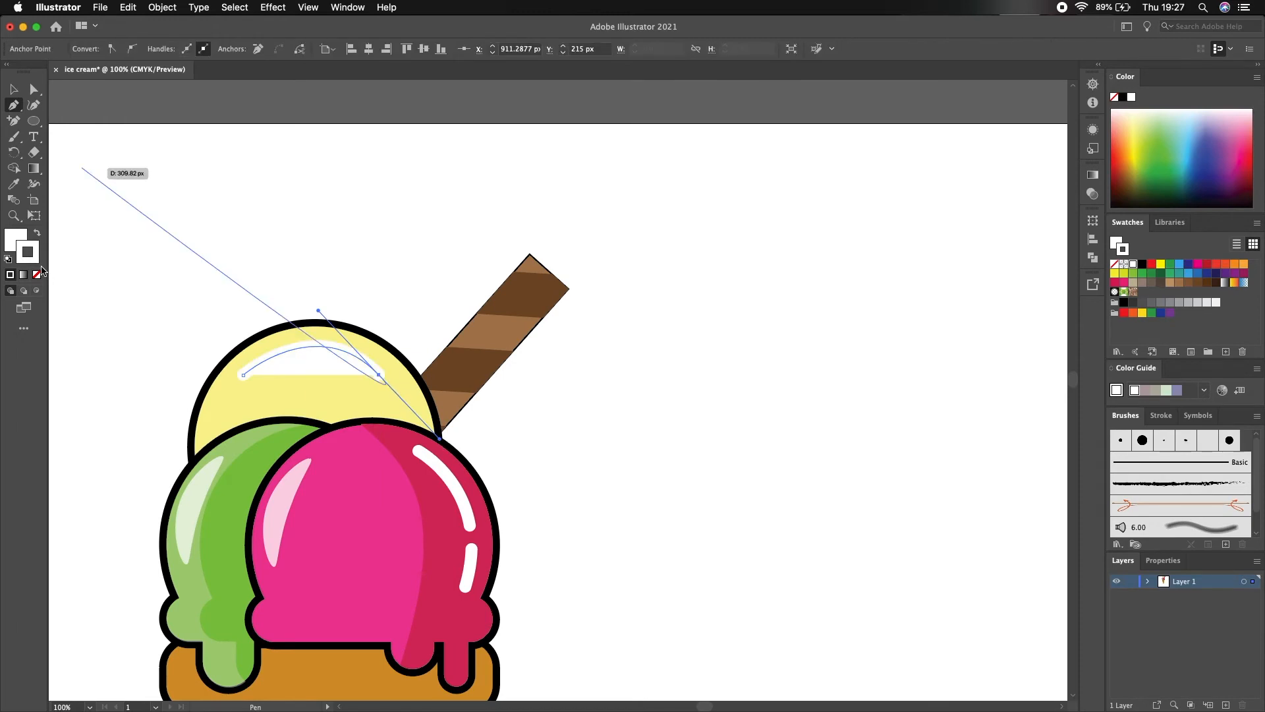
pyautogui.click(17, 239)
pyautogui.click(37, 274)
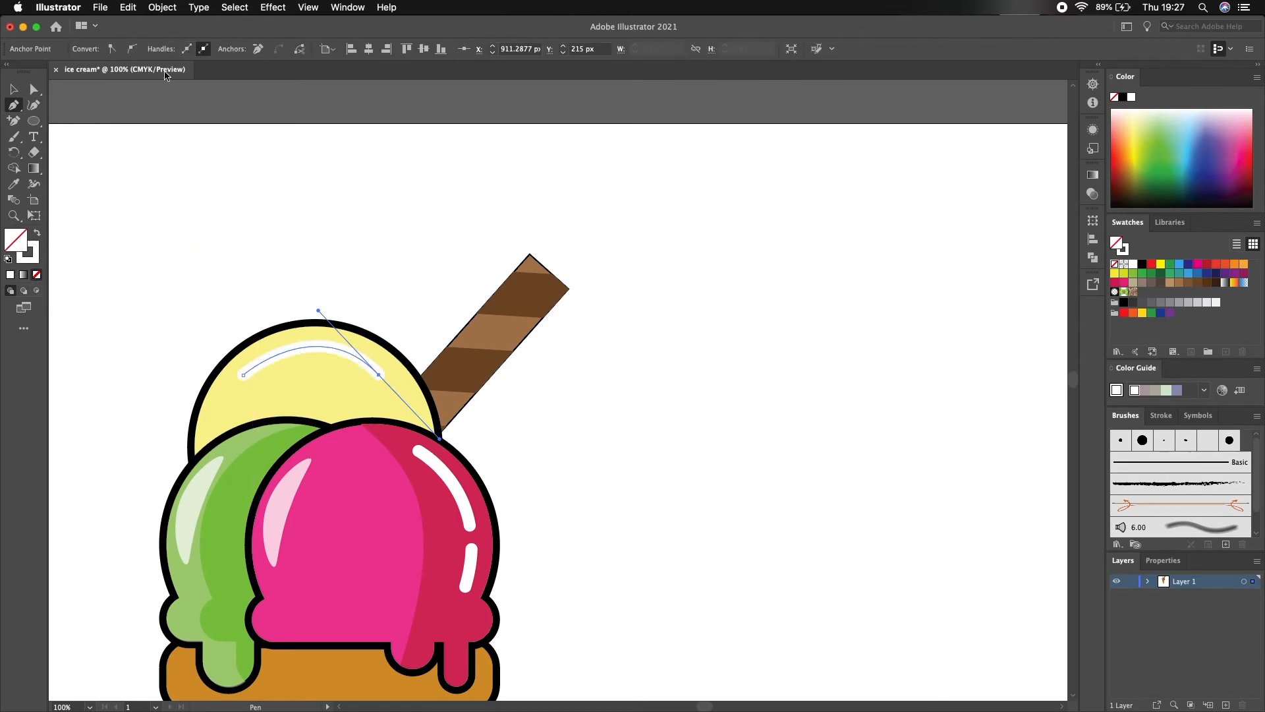
# Step: Add anchor points to the yellow scoop's highlight and delete its right part, keeping only the left arc
pyautogui.click(13, 121)
pyautogui.click(343, 348)
pyautogui.click(34, 91)
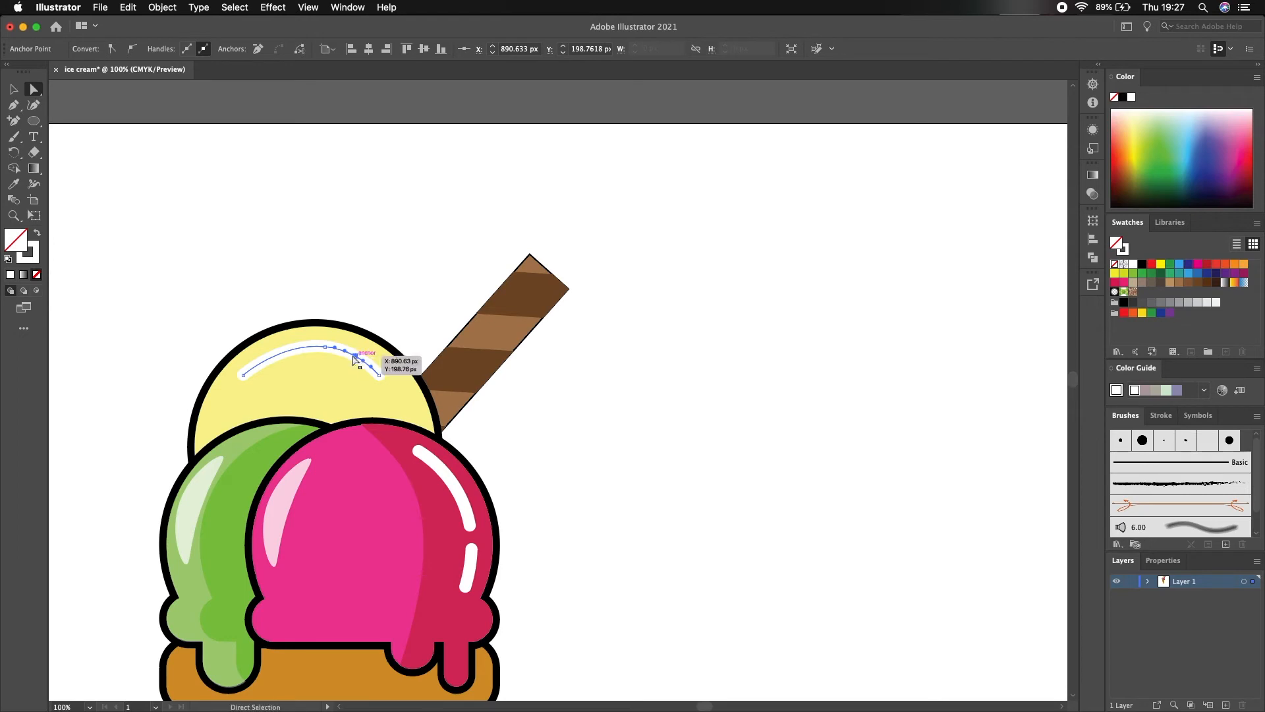
pyautogui.click(350, 355)
pyautogui.click(335, 346)
pyautogui.press('Delete')
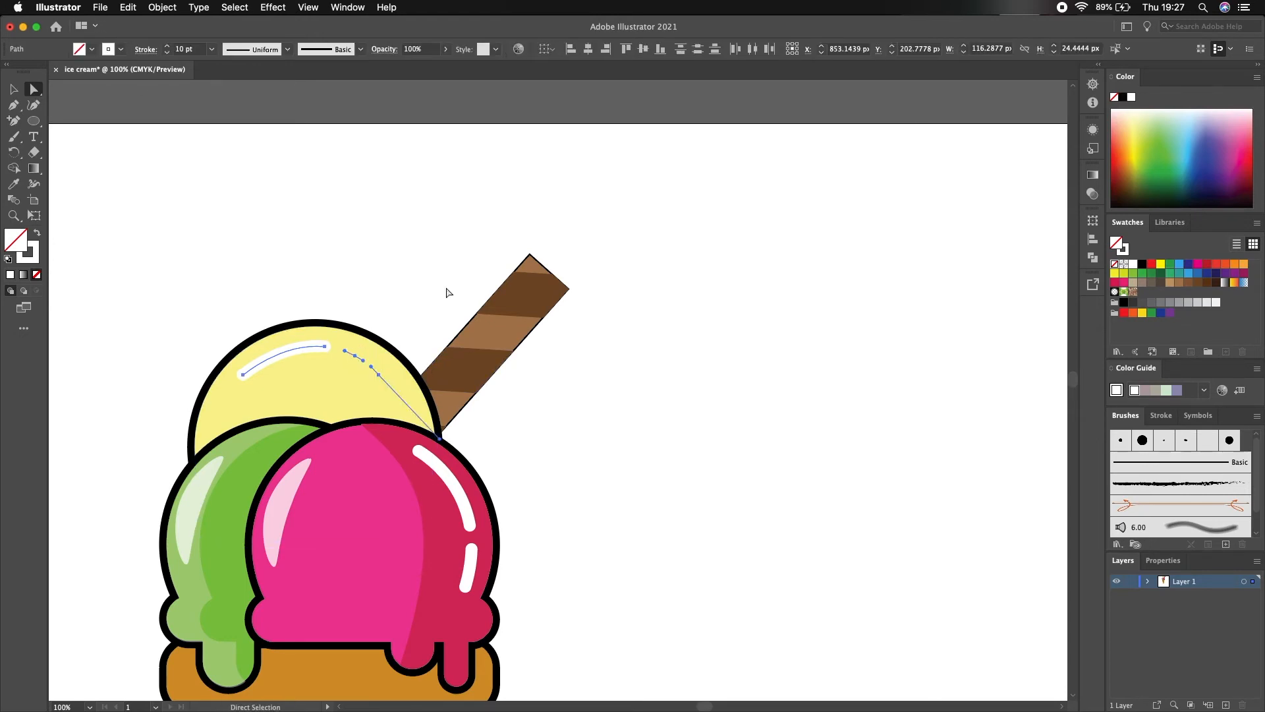
pyautogui.press('v')
pyautogui.click(359, 235)
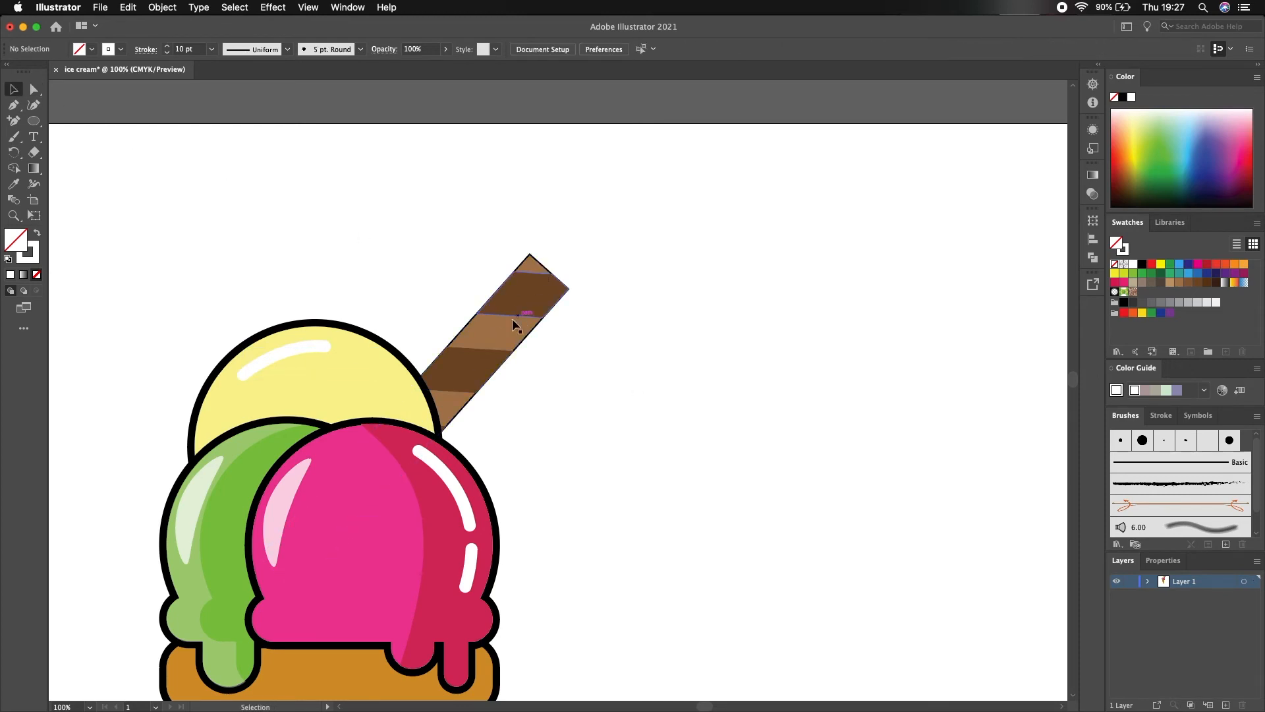
# Step: Move the striped wafer stick out to the empty canvas to the right of the ice cream
pyautogui.moveTo(413, 319); pyautogui.dragTo(771, 334)
pyautogui.click(771, 334)
pyautogui.press('p')
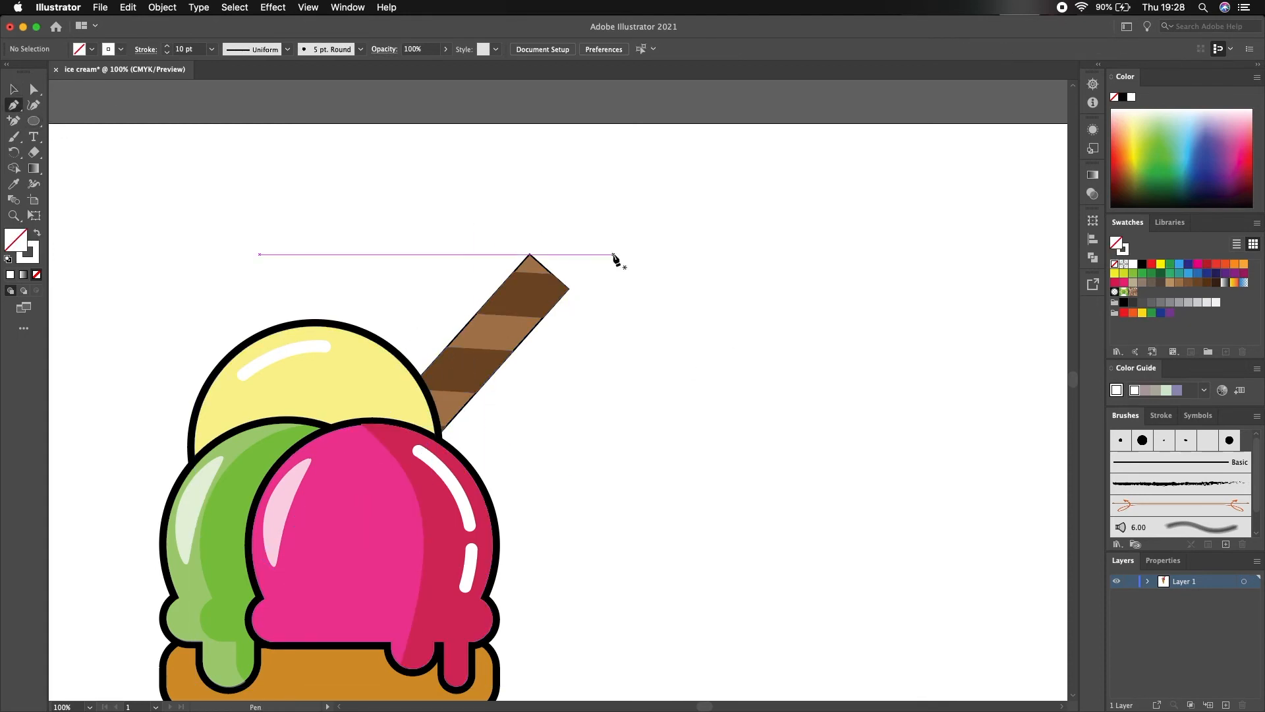
pyautogui.click(11, 88)
pyautogui.click(472, 319)
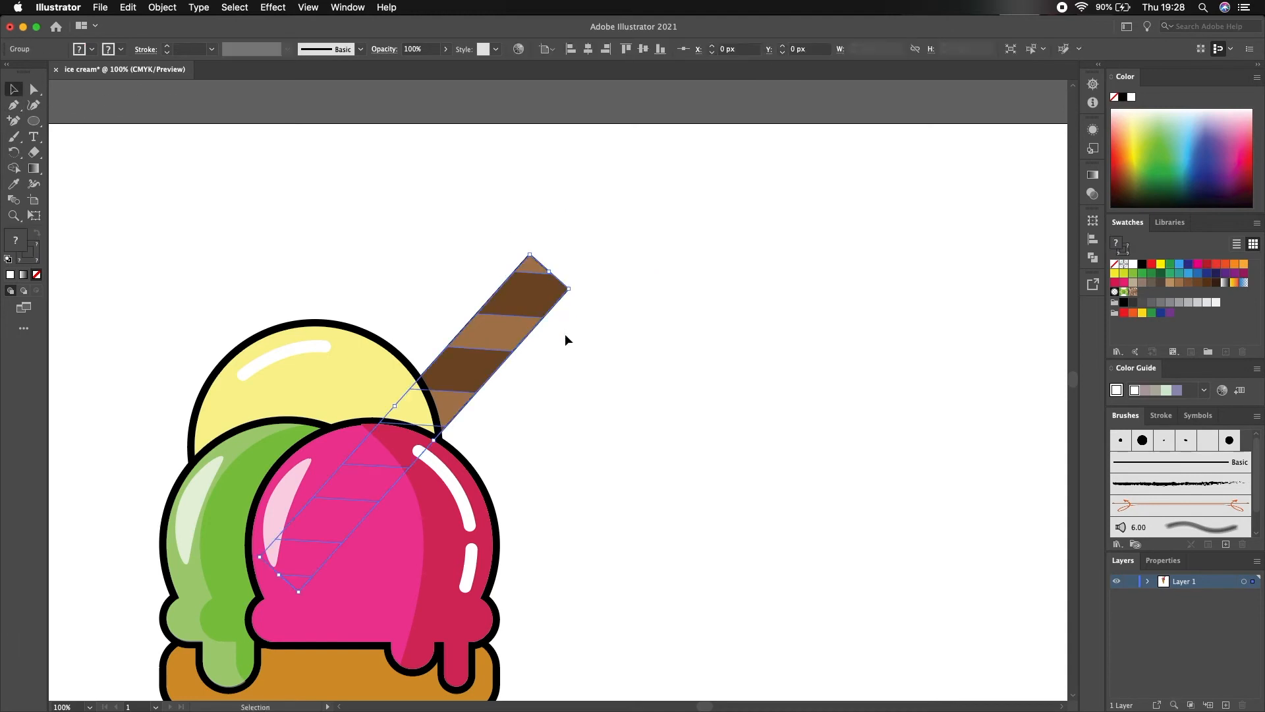
pyautogui.moveTo(483, 336); pyautogui.dragTo(787, 238)
# Step: Draw a closed Pen shape covering the wafer's left half lengthwise, with a curved edge near its upper end
pyautogui.press('p')
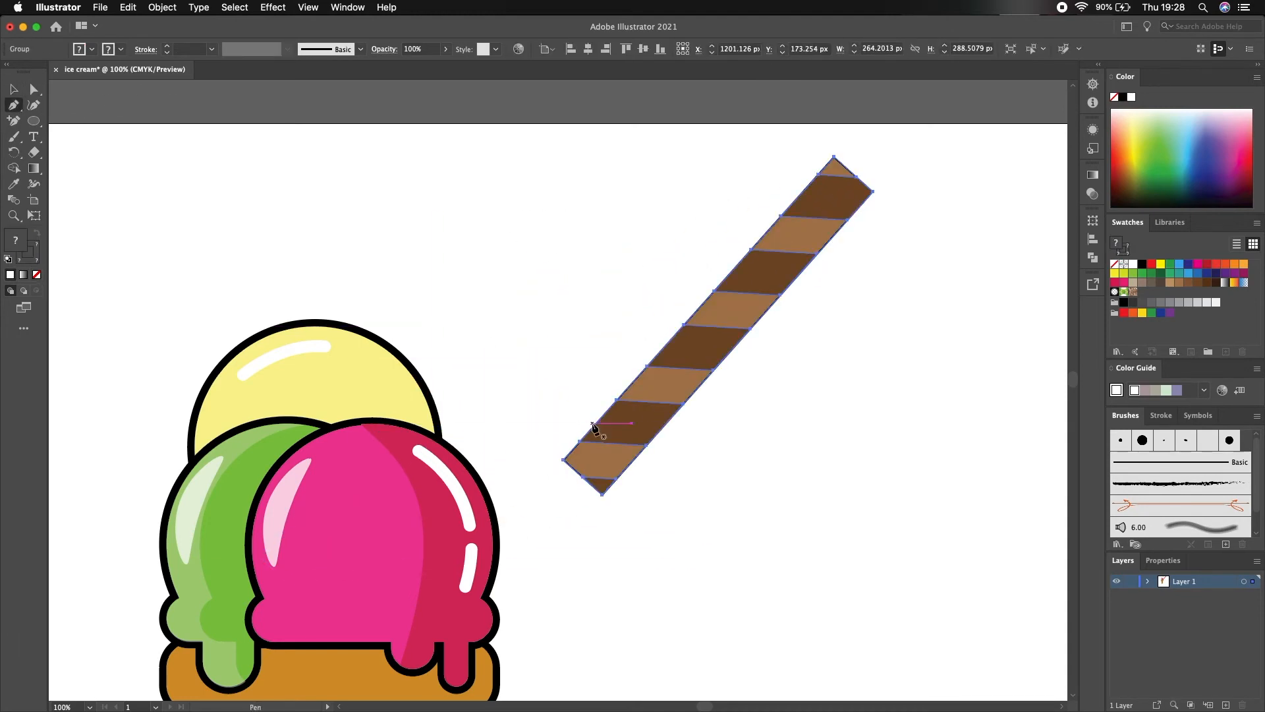
pyautogui.click(568, 482)
pyautogui.moveTo(803, 218); pyautogui.dragTo(824, 206)
pyautogui.click(842, 206)
pyautogui.click(873, 175)
pyautogui.click(829, 137)
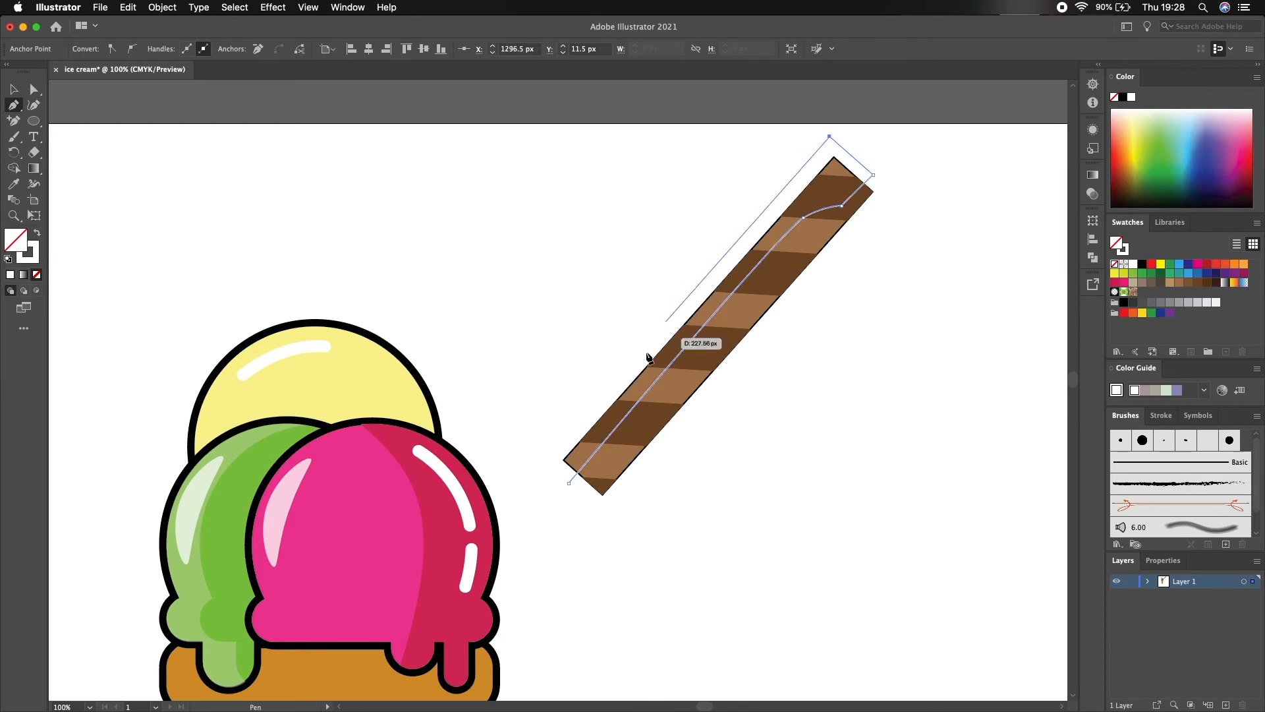
pyautogui.click(527, 477)
pyautogui.click(568, 481)
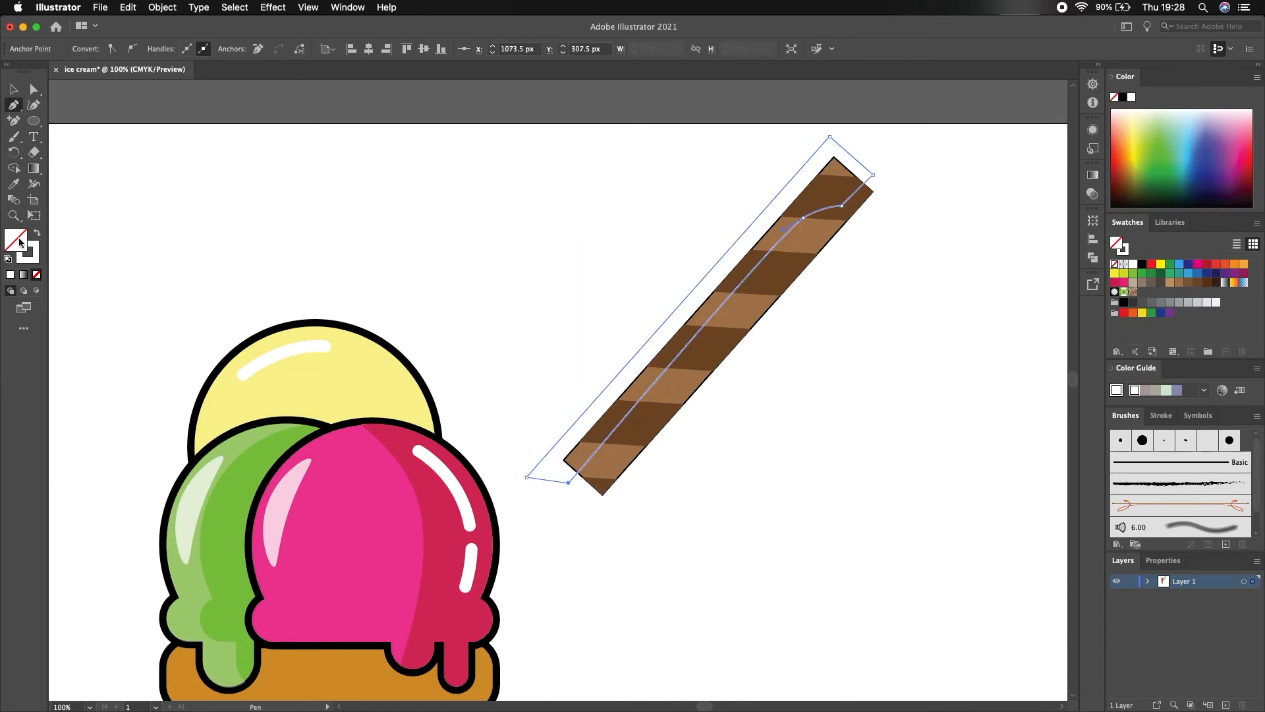
# Step: Fill the shape over the wafer with a very light grey
pyautogui.click(10, 274)
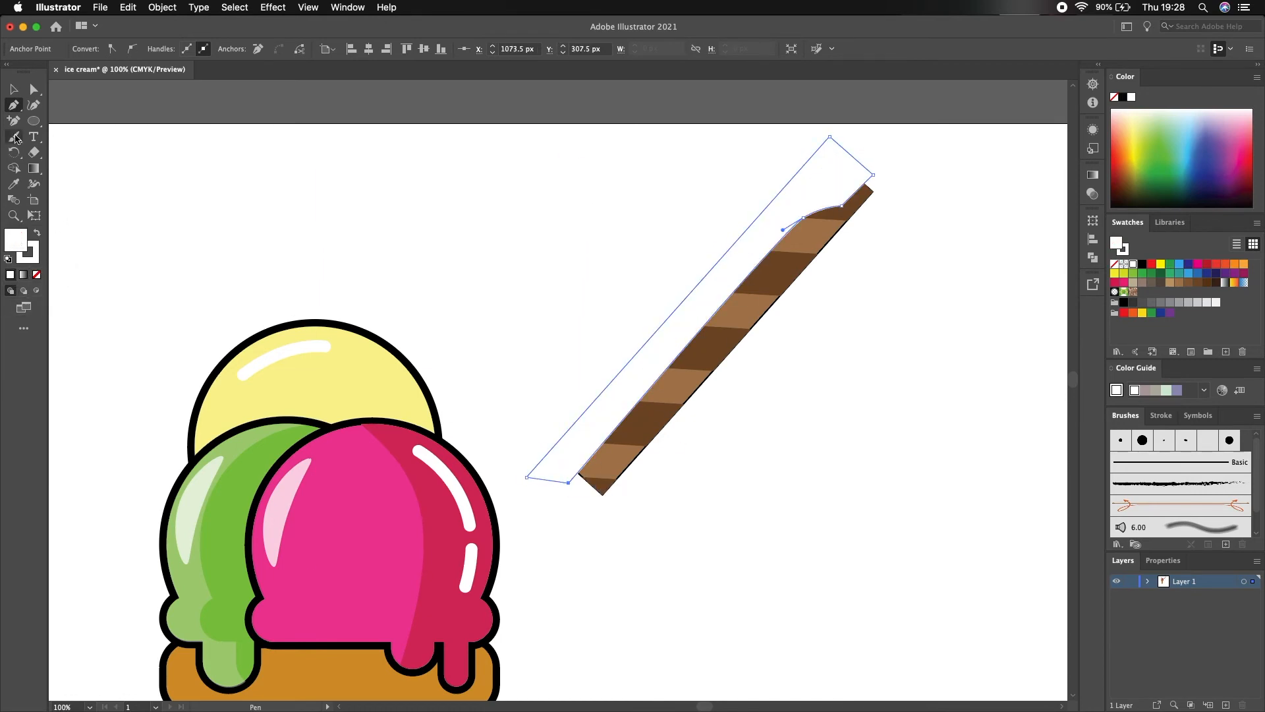
pyautogui.doubleClick(19, 238)
pyautogui.moveTo(788, 401); pyautogui.dragTo(783, 414)
pyautogui.moveTo(791, 313); pyautogui.dragTo(779, 303)
pyautogui.click(1105, 299)
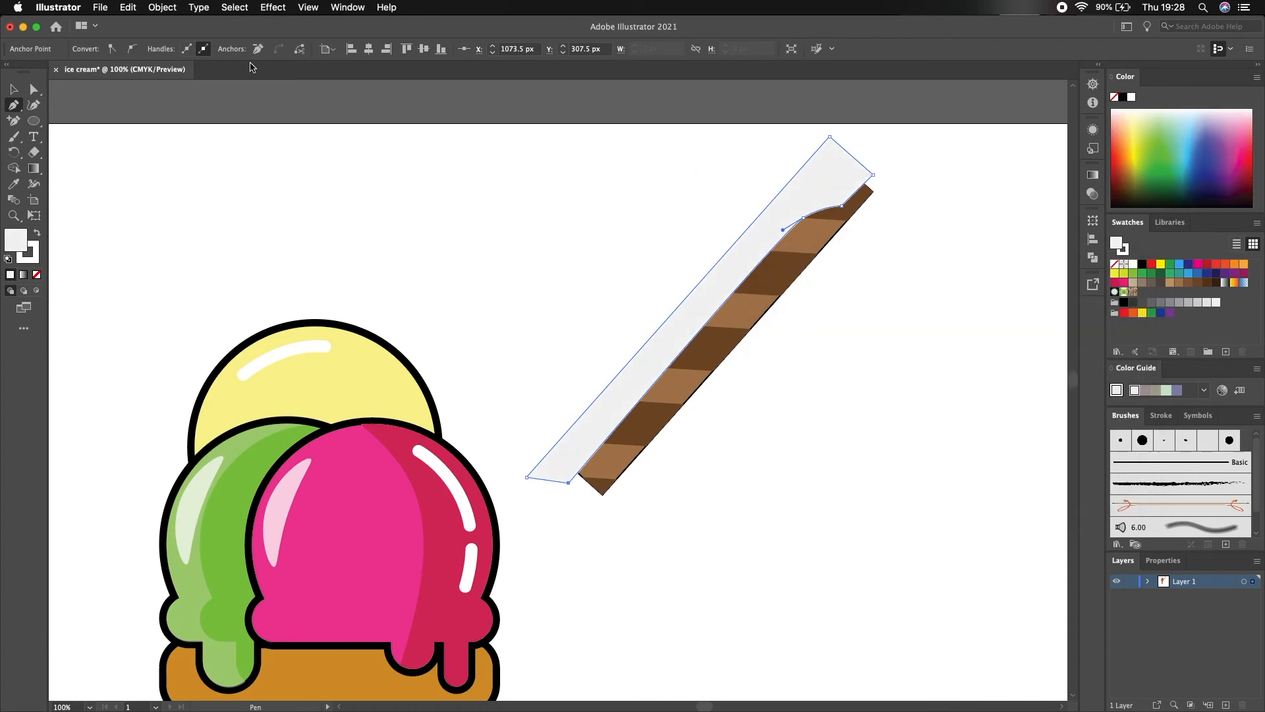
pyautogui.press('v')
pyautogui.click(930, 178)
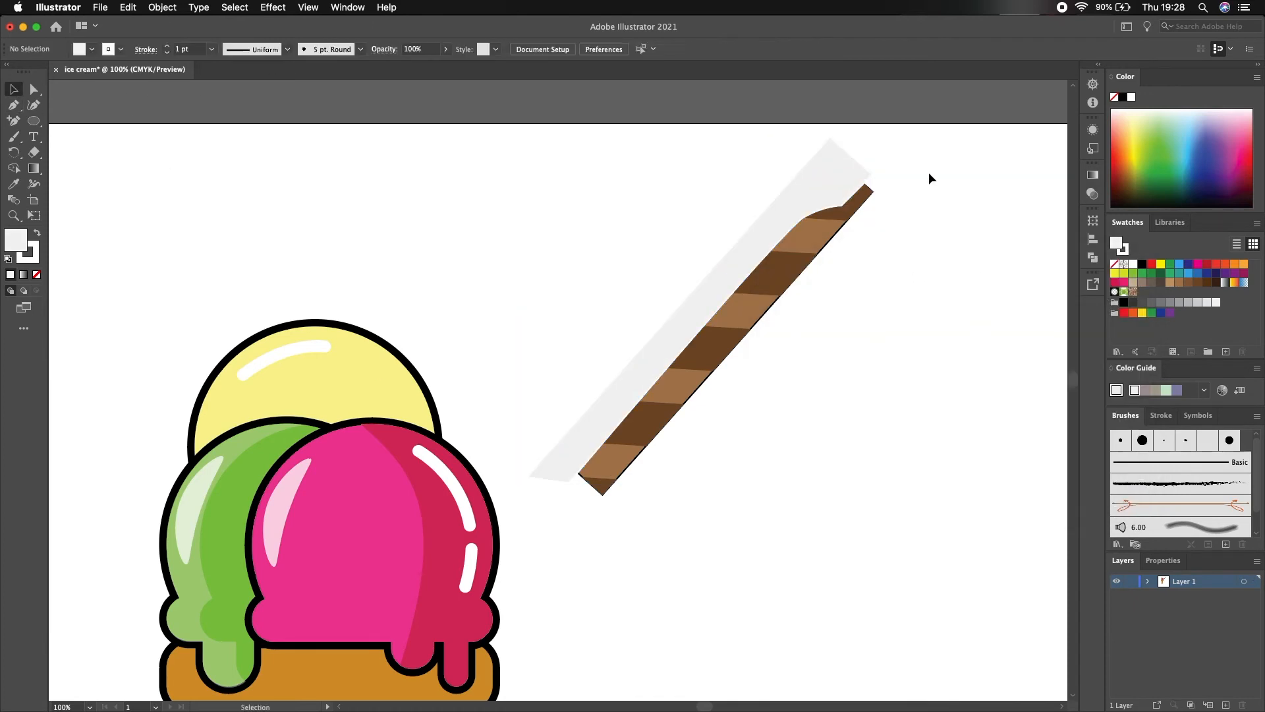
# Step: Try to trim the grey shape and the only wafer with Shape Builder, removing the wafer's uncovered part
pyautogui.moveTo(928, 172); pyautogui.dragTo(677, 267)
pyautogui.hotkey('shift', 'm')
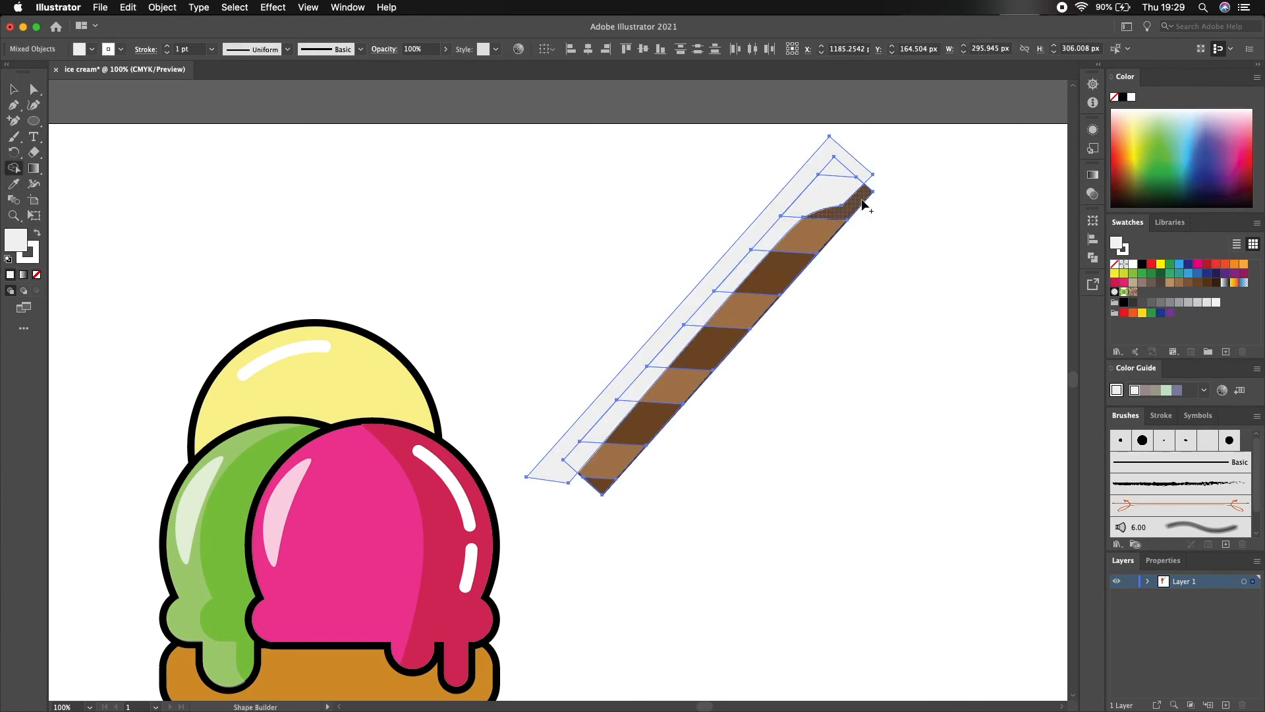
pyautogui.moveTo(861, 204); pyautogui.dragTo(580, 480)
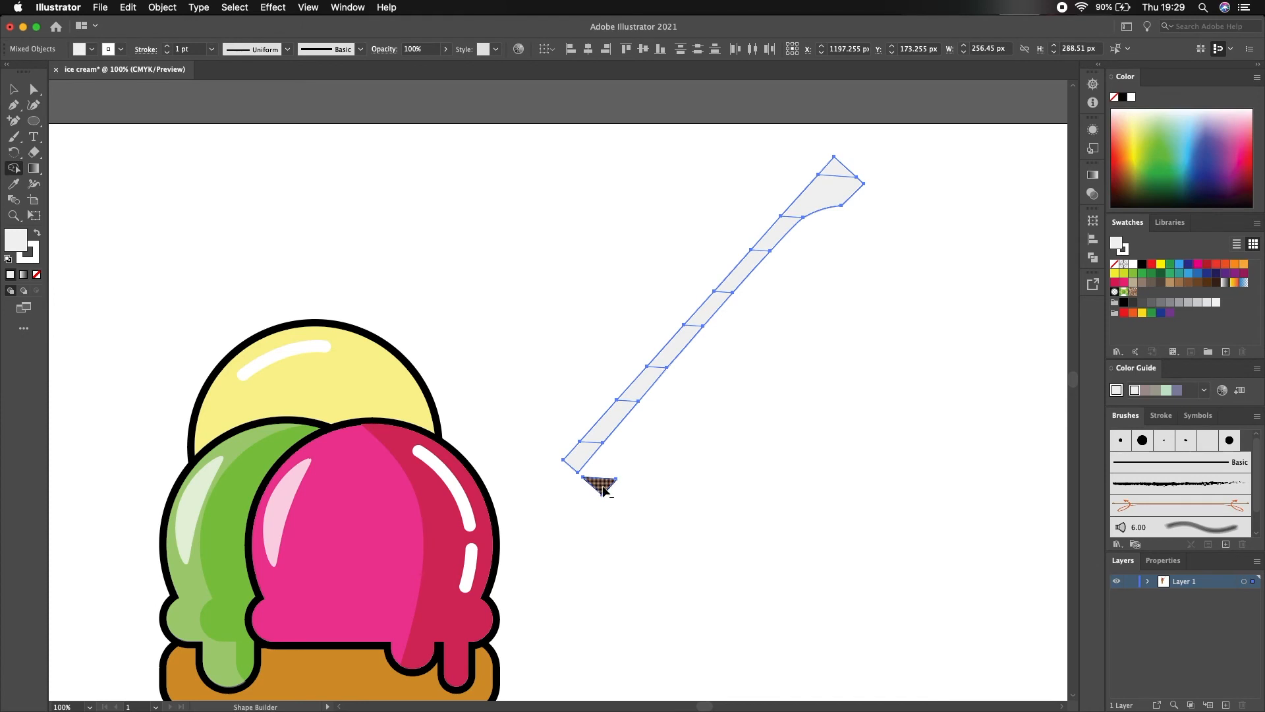
pyautogui.press('super+z')
# Step: Duplicate the wafer stick and place the copy below and to the right of the original
pyautogui.press('v')
pyautogui.click(916, 446)
pyautogui.moveTo(875, 225); pyautogui.dragTo(868, 222)
pyautogui.moveTo(809, 252); pyautogui.dragTo(875, 374)
pyautogui.click(901, 174)
# Step: Trim the original wafer and grey shape with Shape Builder, keeping only the grey area inside the wafer's outline
pyautogui.moveTo(909, 185); pyautogui.dragTo(819, 213)
pyautogui.click(13, 168)
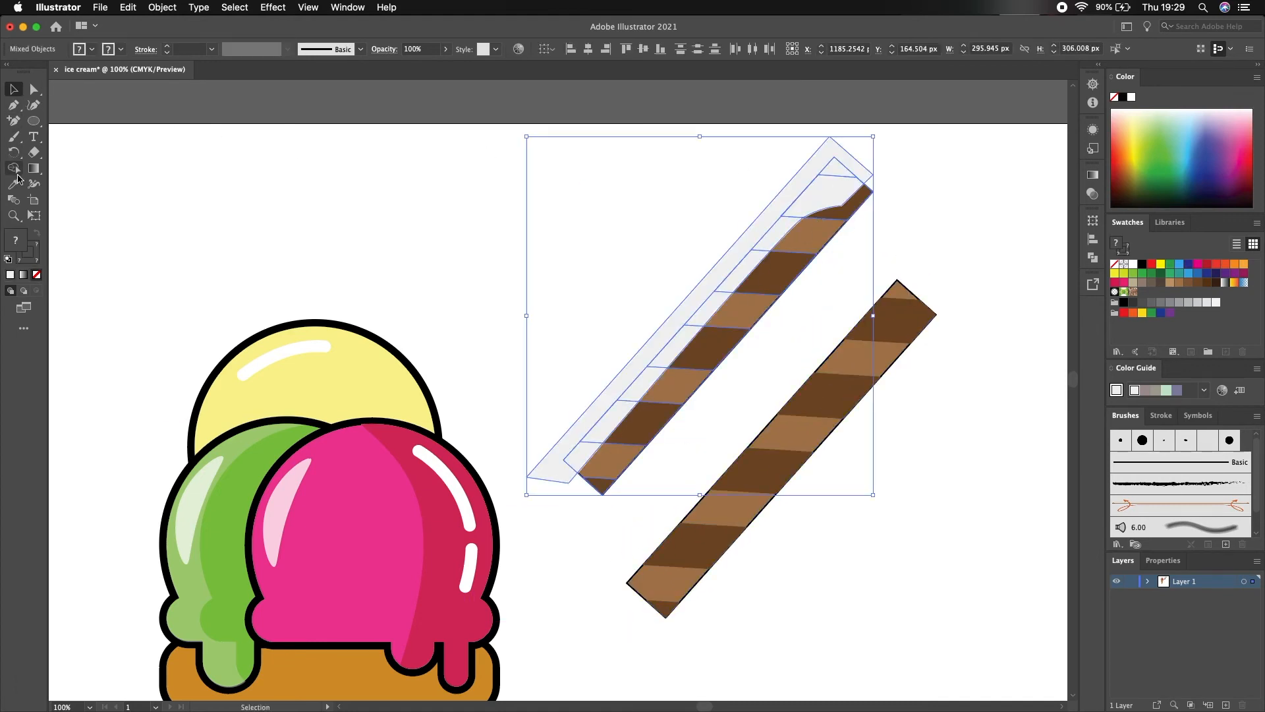
pyautogui.keyDown('alt'); pyautogui.click(810, 170); pyautogui.keyUp('alt')
pyautogui.moveTo(856, 203)
pyautogui.mouseDown()
pyautogui.moveTo(710, 391)
pyautogui.moveTo(756, 304)
pyautogui.moveTo(655, 435)
pyautogui.moveTo(599, 488)
pyautogui.mouseUp()
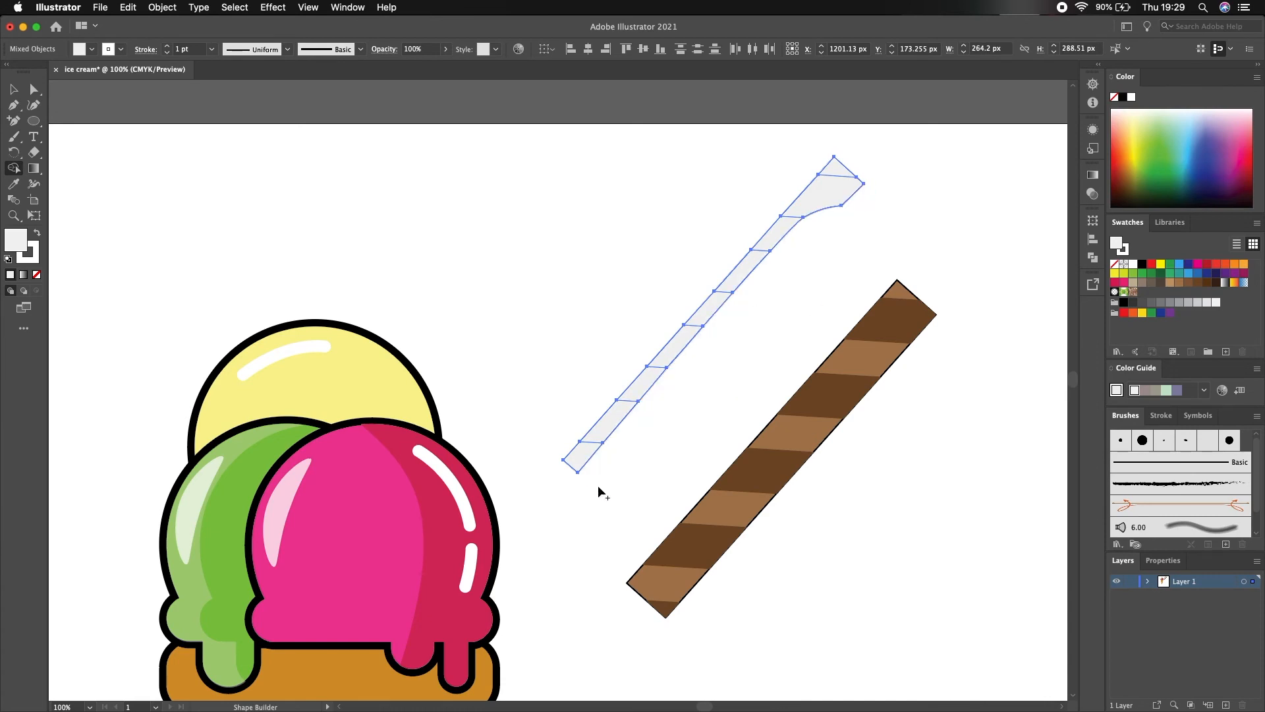
# Step: Align the trimmed grey highlight over the left side of the wafer copy and set its opacity to 25%
pyautogui.press('v')
pyautogui.moveTo(825, 192); pyautogui.dragTo(889, 315)
pyautogui.click(445, 48)
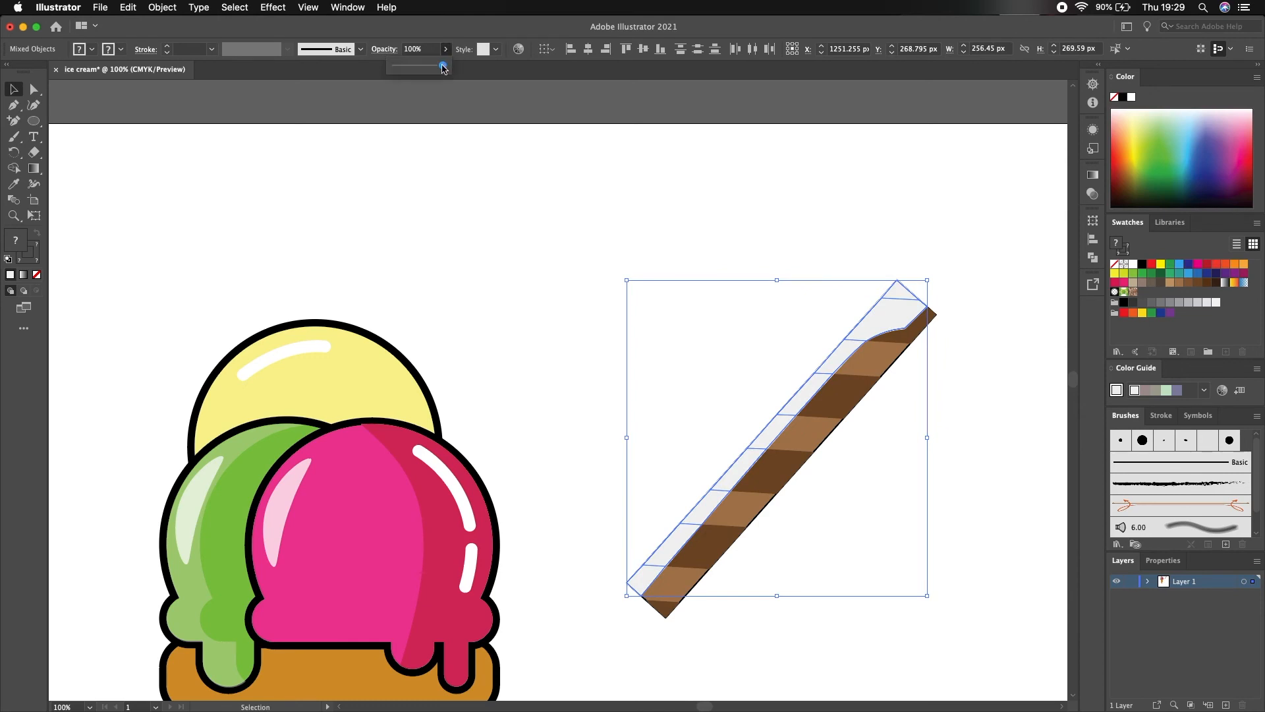
pyautogui.click(824, 222)
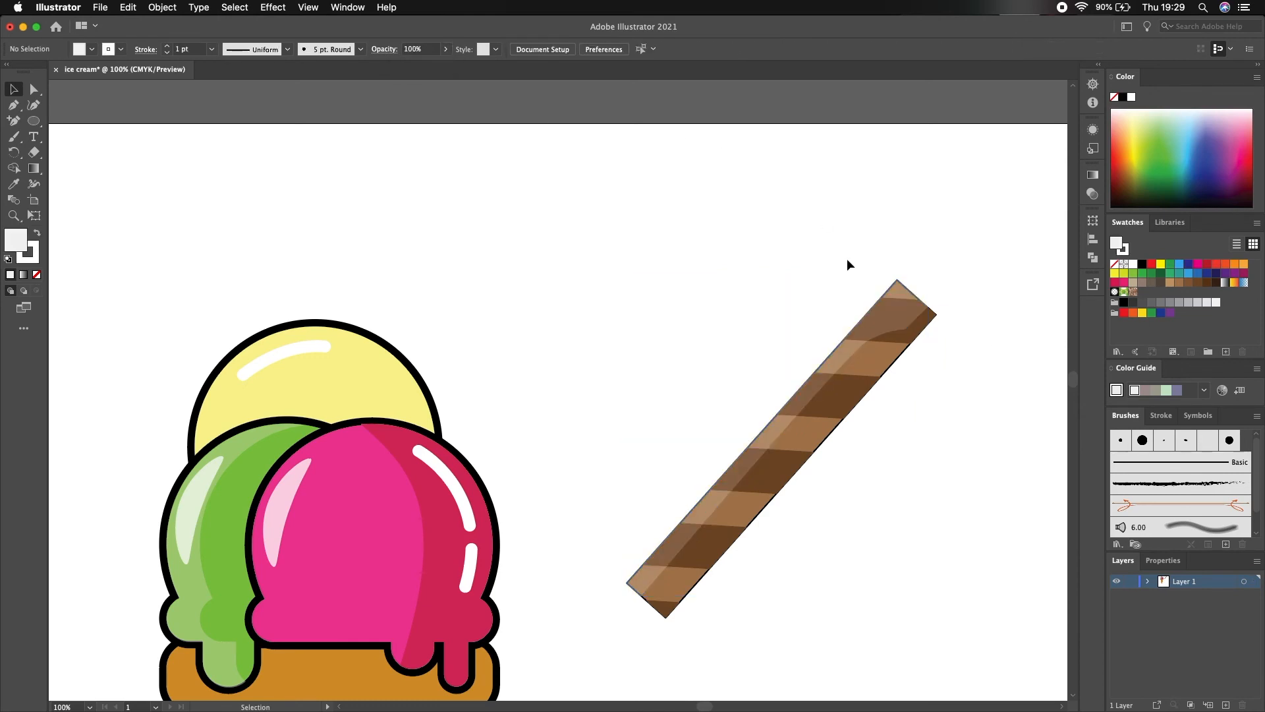
# Step: Move the wafer copy together with its highlight back to the ice cream, sticking out beside the yellow scoop
pyautogui.moveTo(847, 260); pyautogui.dragTo(955, 401)
pyautogui.moveTo(899, 290); pyautogui.dragTo(563, 199)
pyautogui.click(403, 383)
pyautogui.rightClick(396, 393)
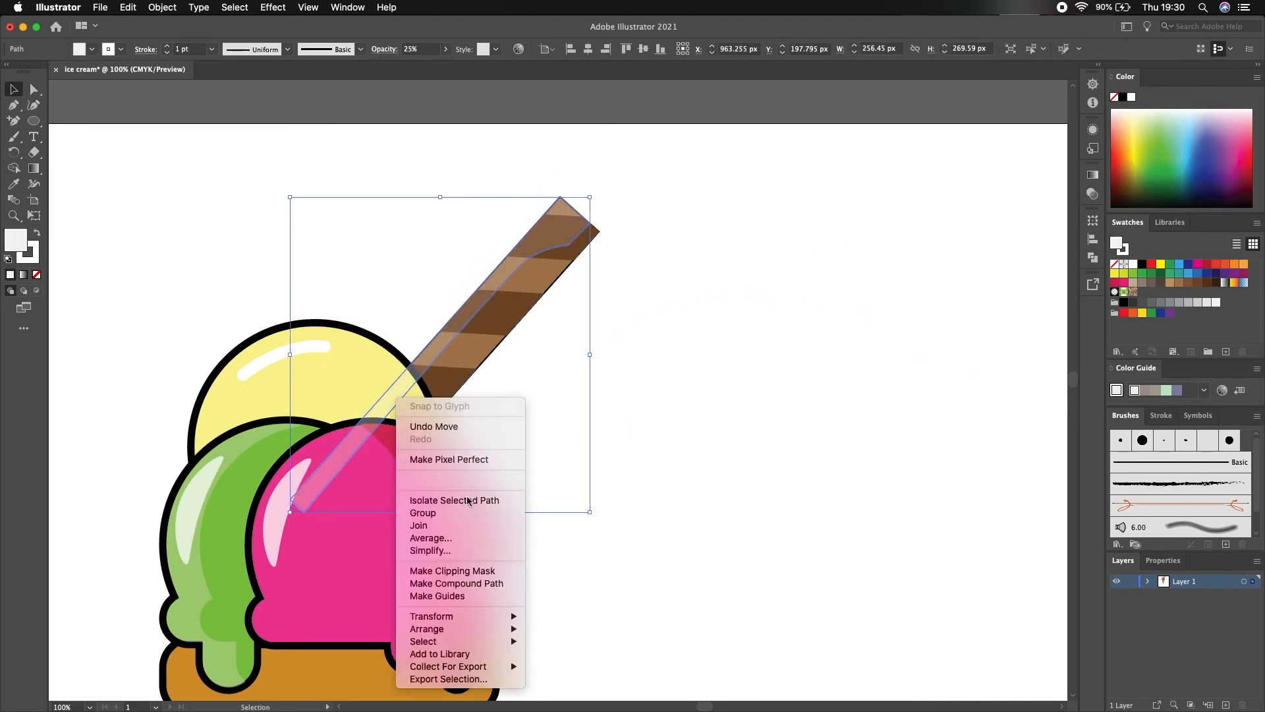
pyautogui.click(574, 671)
pyautogui.click(574, 666)
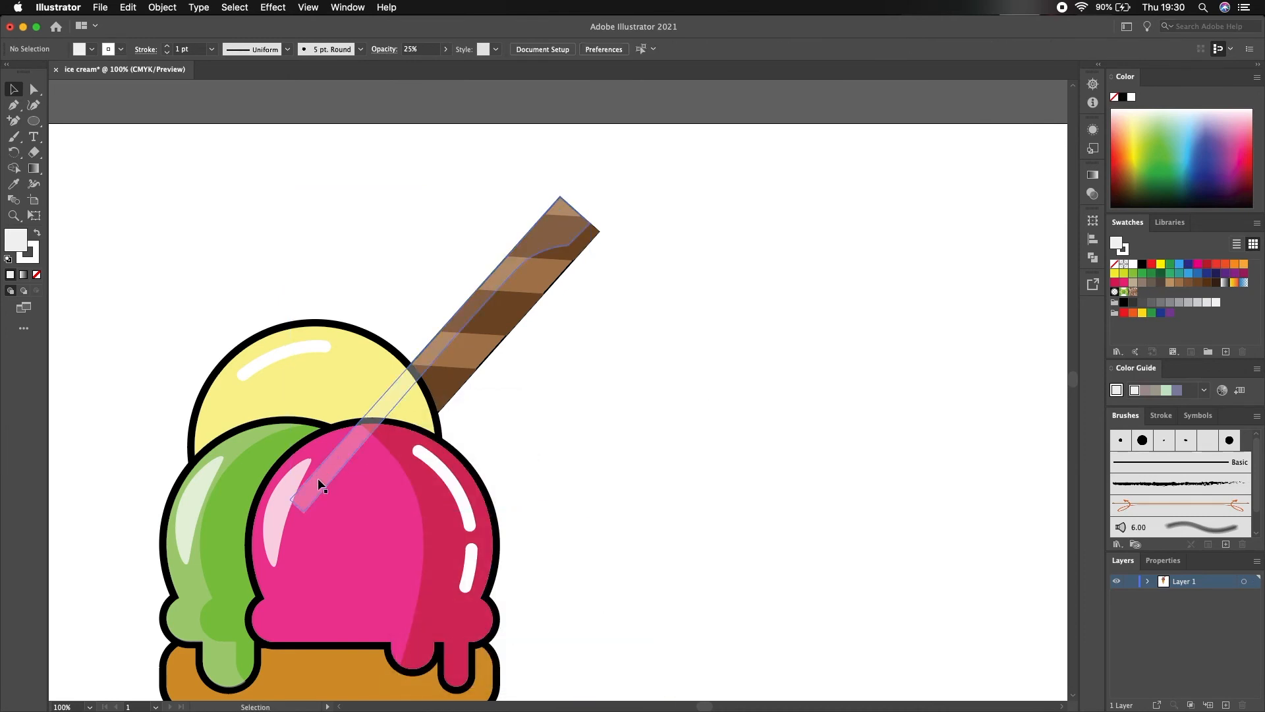
# Step: Scale the translucent highlight down so it covers only the visible part of the wafer above the scoops
pyautogui.click(300, 505)
pyautogui.moveTo(293, 510); pyautogui.dragTo(415, 371)
pyautogui.moveTo(590, 196); pyautogui.dragTo(578, 196)
pyautogui.click(701, 184)
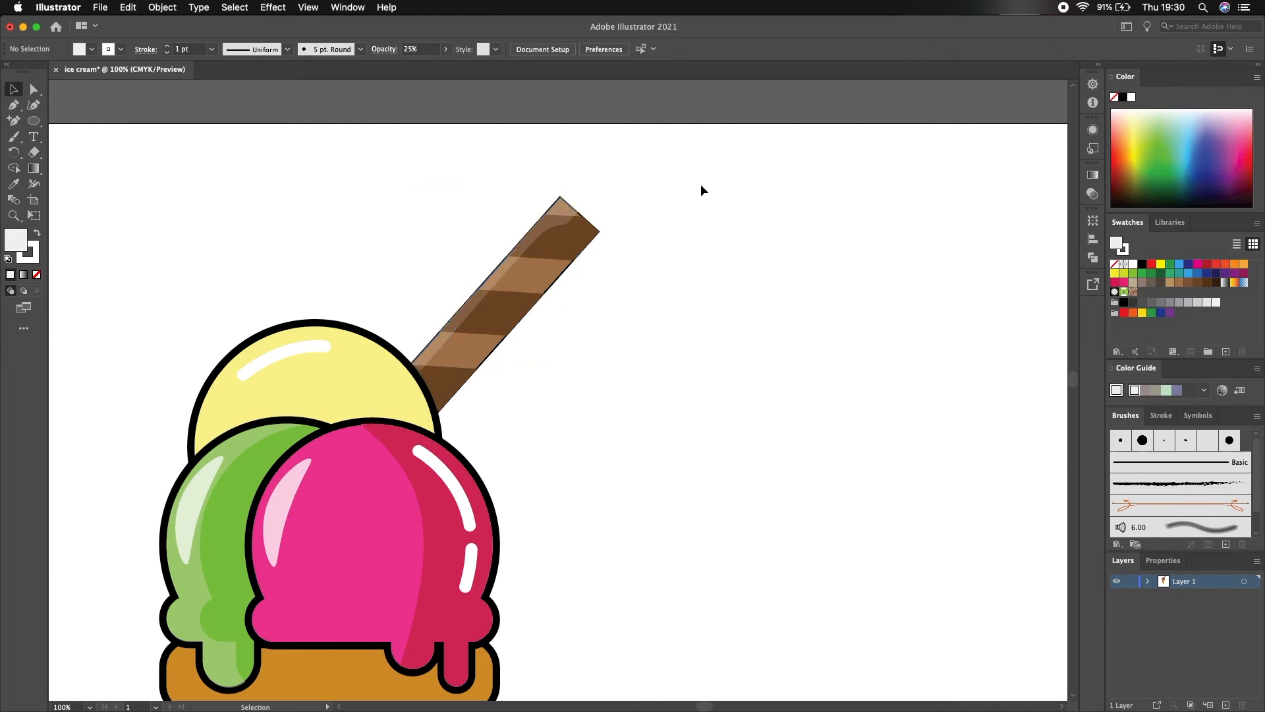
# Step: Examine the waffle cone's outline and its stroke options
pyautogui.moveTo(543, 470); pyautogui.dragTo(649, 245)
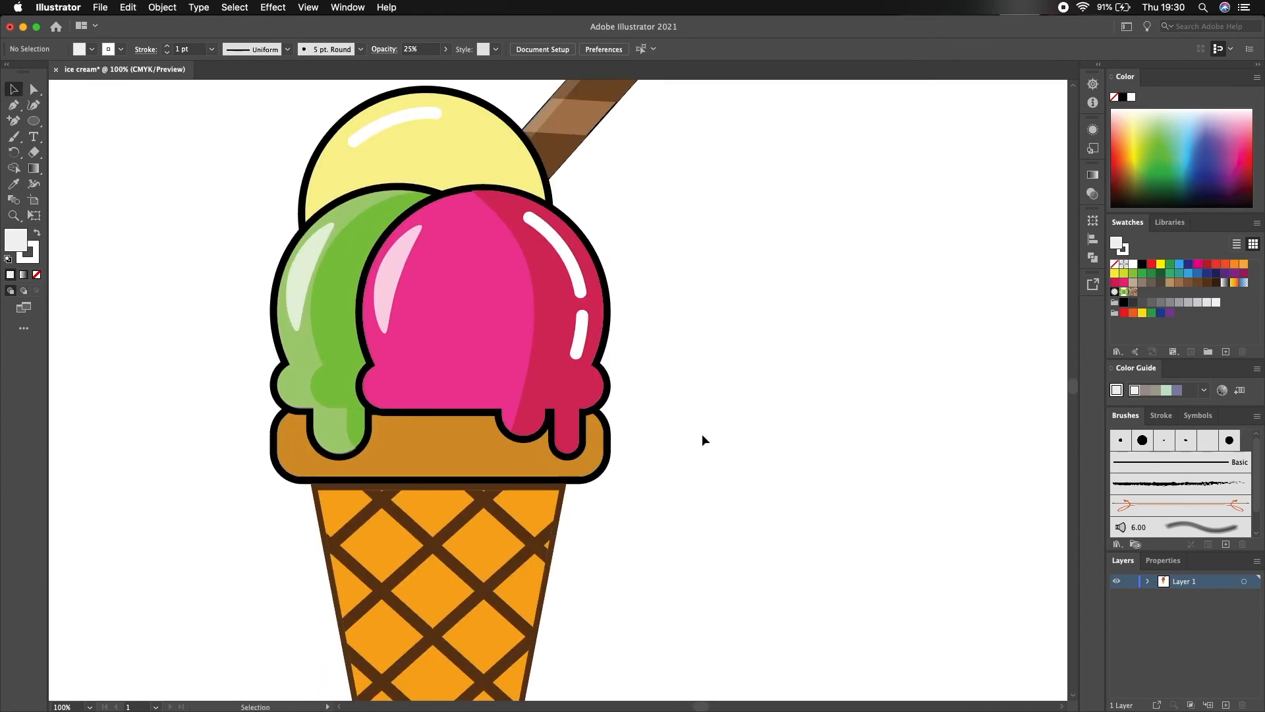
pyautogui.moveTo(682, 469); pyautogui.dragTo(659, 322)
pyautogui.click(442, 429)
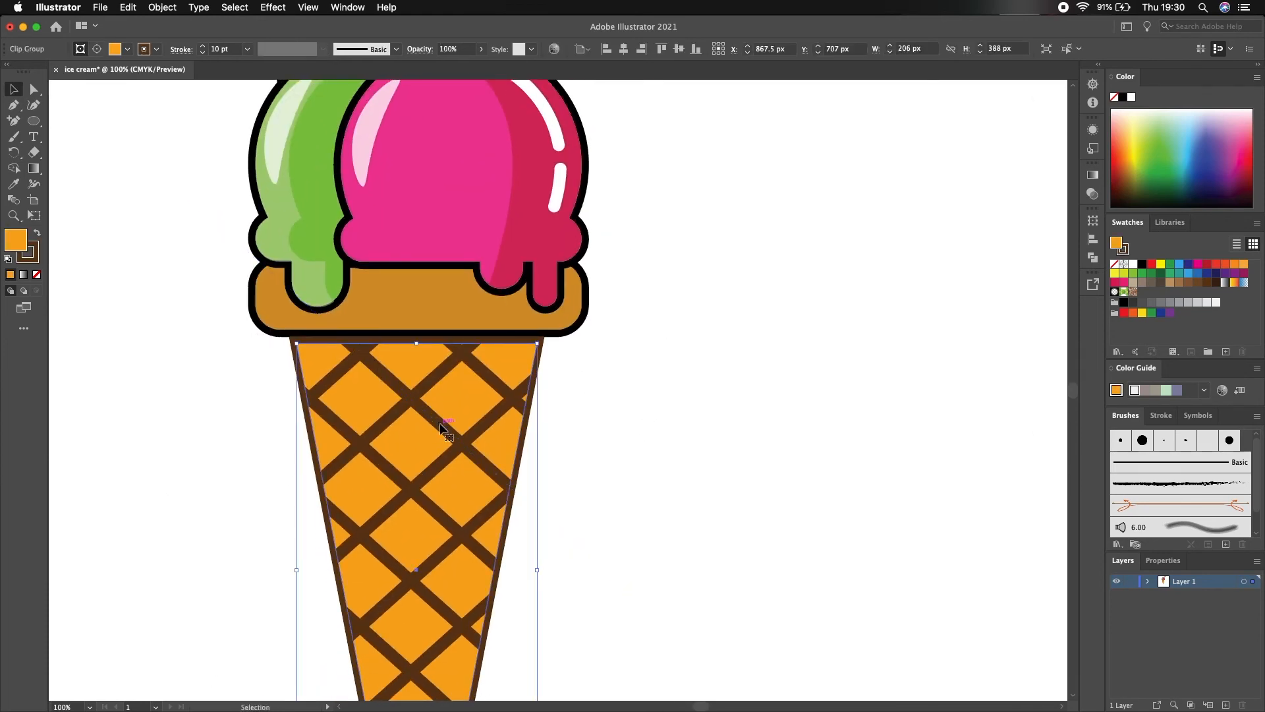
pyautogui.moveTo(442, 429)
pyautogui.mouseDown()
pyautogui.moveTo(396, 447)
pyautogui.moveTo(443, 423)
pyautogui.mouseUp()
pyautogui.press('super+z')
pyautogui.click(543, 343)
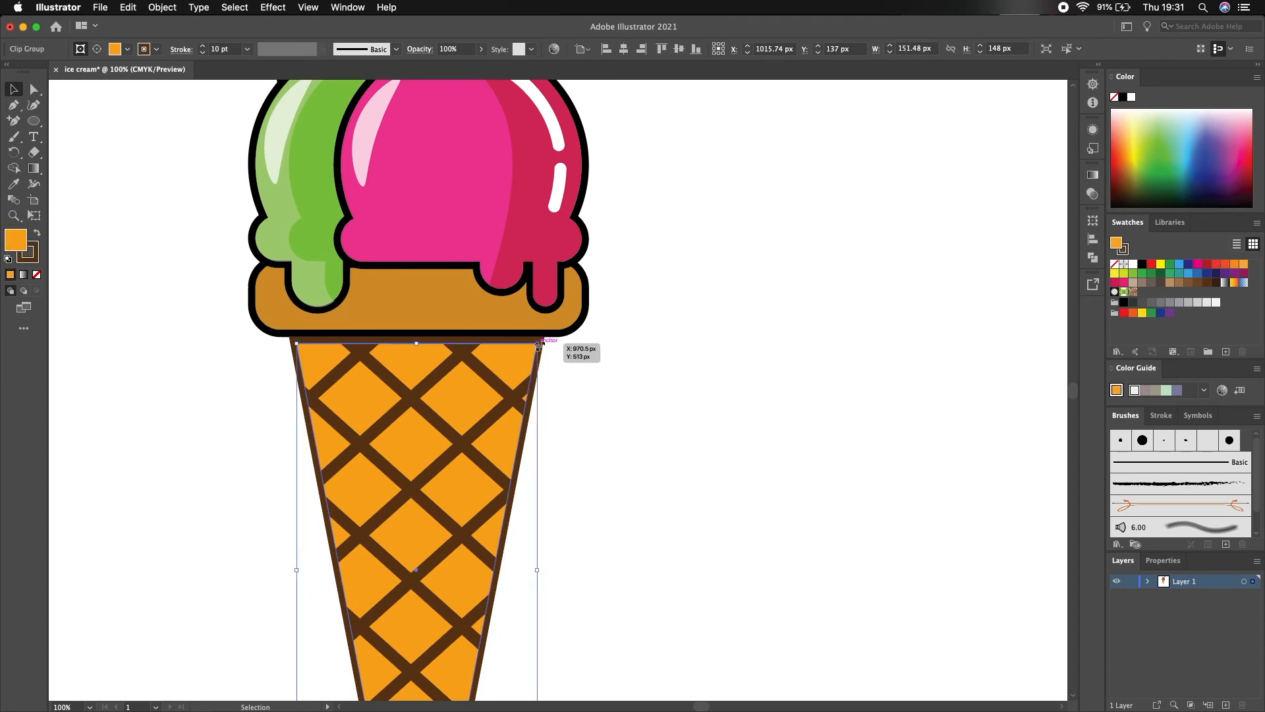
pyautogui.click(542, 344)
pyautogui.click(303, 366)
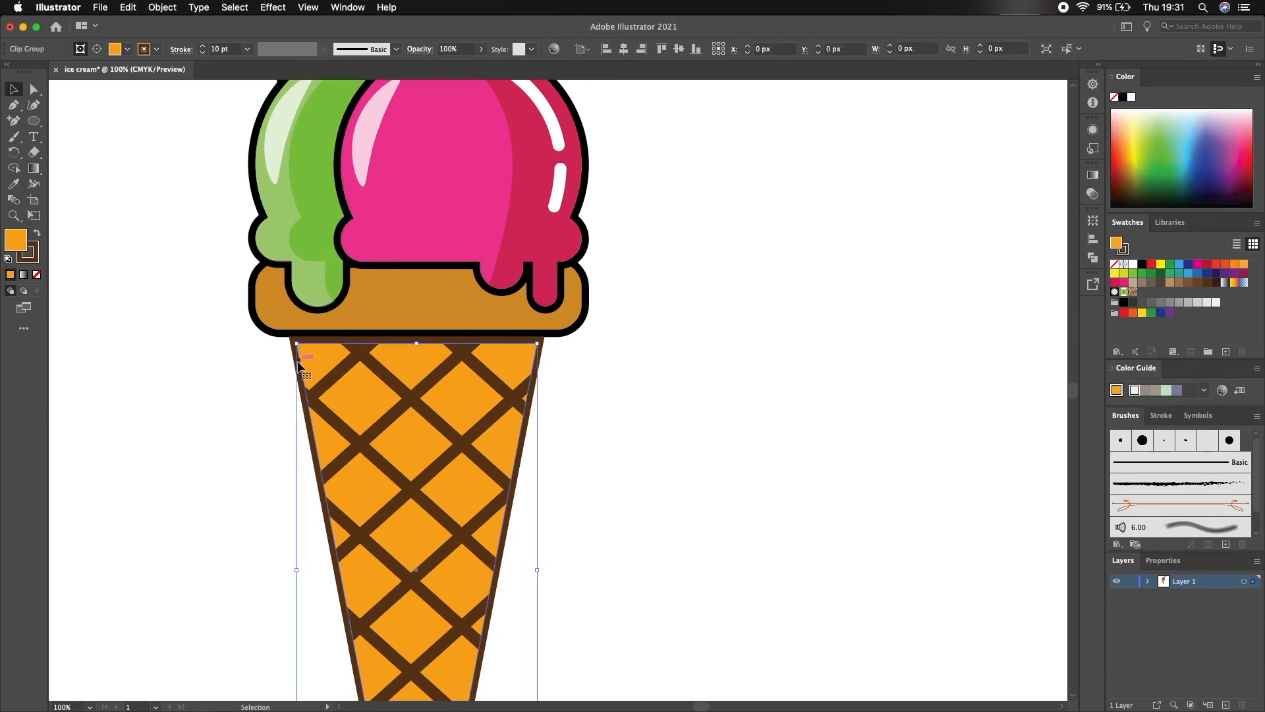
pyautogui.click(180, 50)
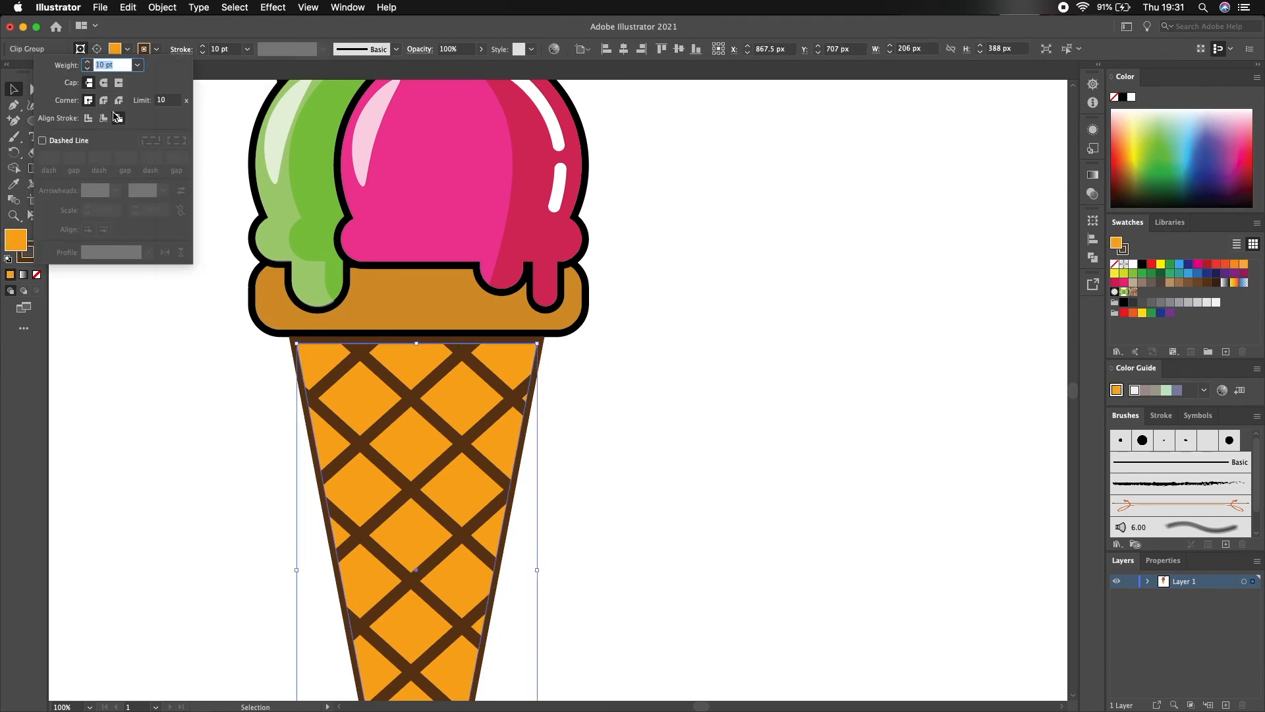
pyautogui.click(762, 163)
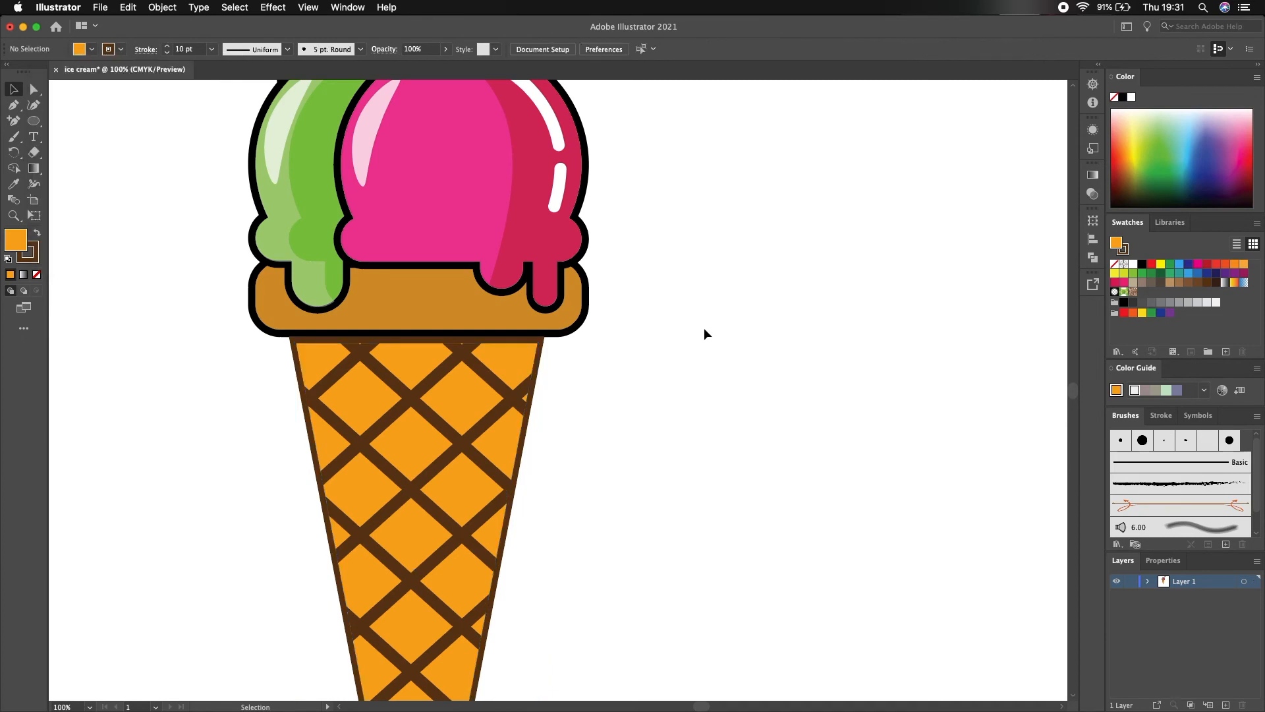
# Step: Duplicate the waffle cone and place the copy beside the ice cream
pyautogui.scroll(-3, 704, 329)
pyautogui.scroll(1, 704, 330)
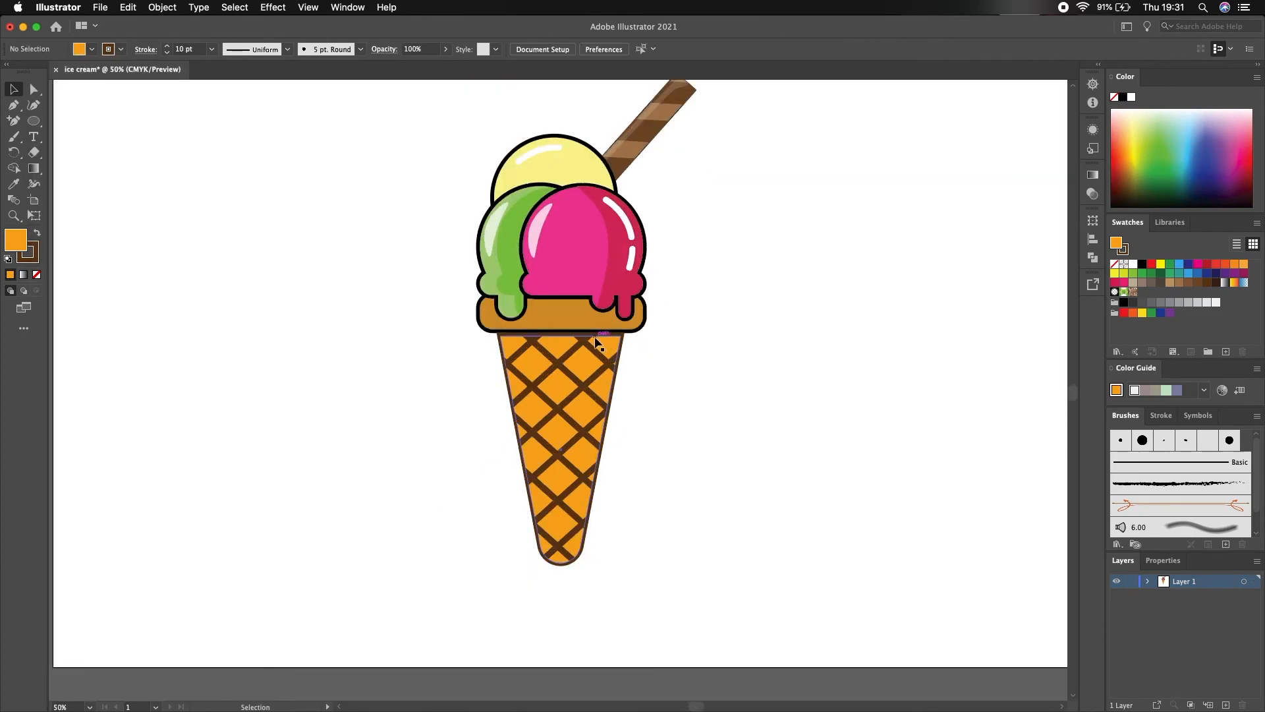
pyautogui.click(617, 353)
pyautogui.press('super+2')
pyautogui.click(611, 357)
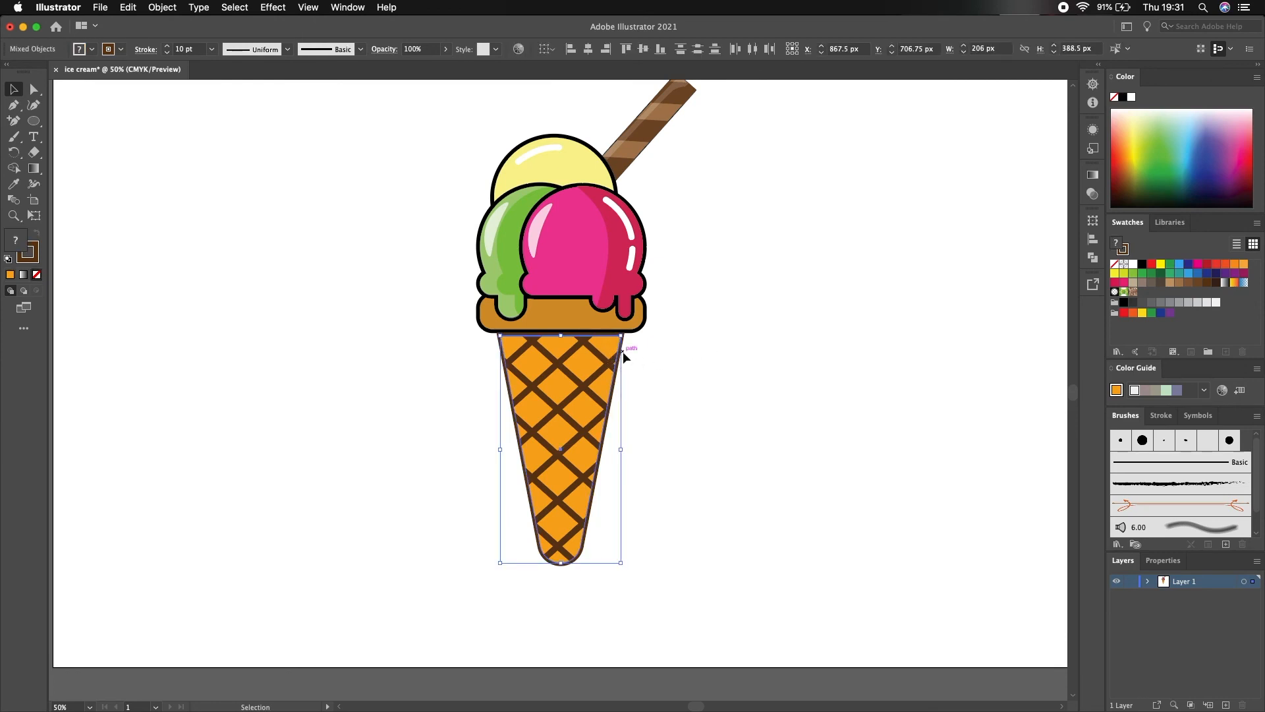
pyautogui.moveTo(622, 354); pyautogui.dragTo(798, 356)
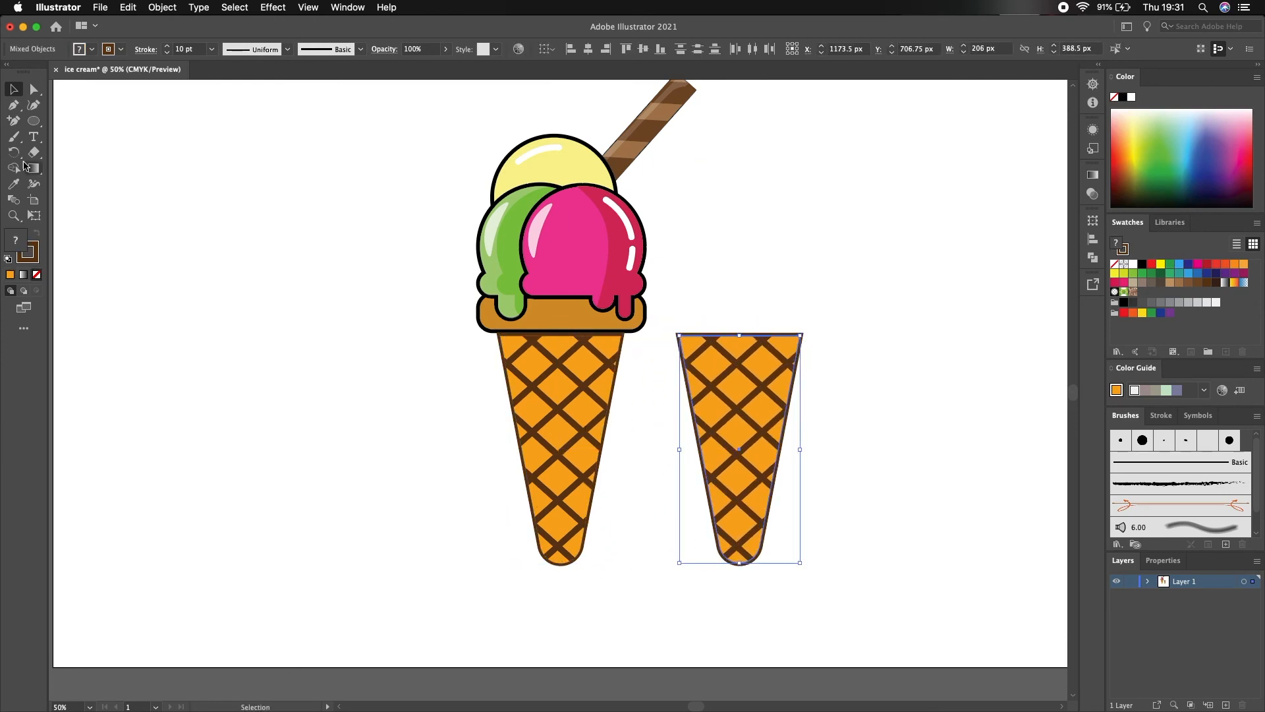
# Step: Try to cut a shading strip from the cone copy using an offset duplicate and the Shape Builder
pyautogui.click(734, 421)
pyautogui.moveTo(786, 436); pyautogui.dragTo(760, 437)
pyautogui.hotkey('shift', 'm')
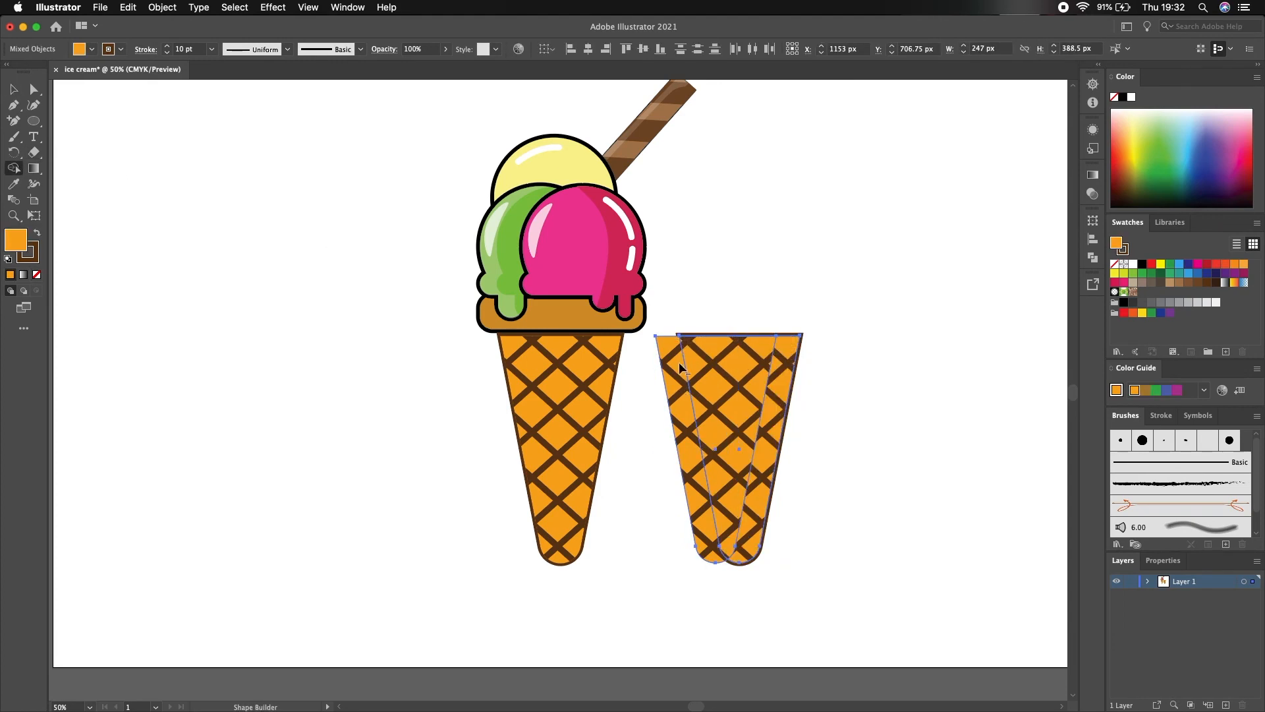
pyautogui.moveTo(679, 362); pyautogui.dragTo(780, 371)
# Step: Draw a closed Pen shape with a curved inner edge over the right half of the cone copy
pyautogui.click(14, 104)
pyautogui.click(751, 318)
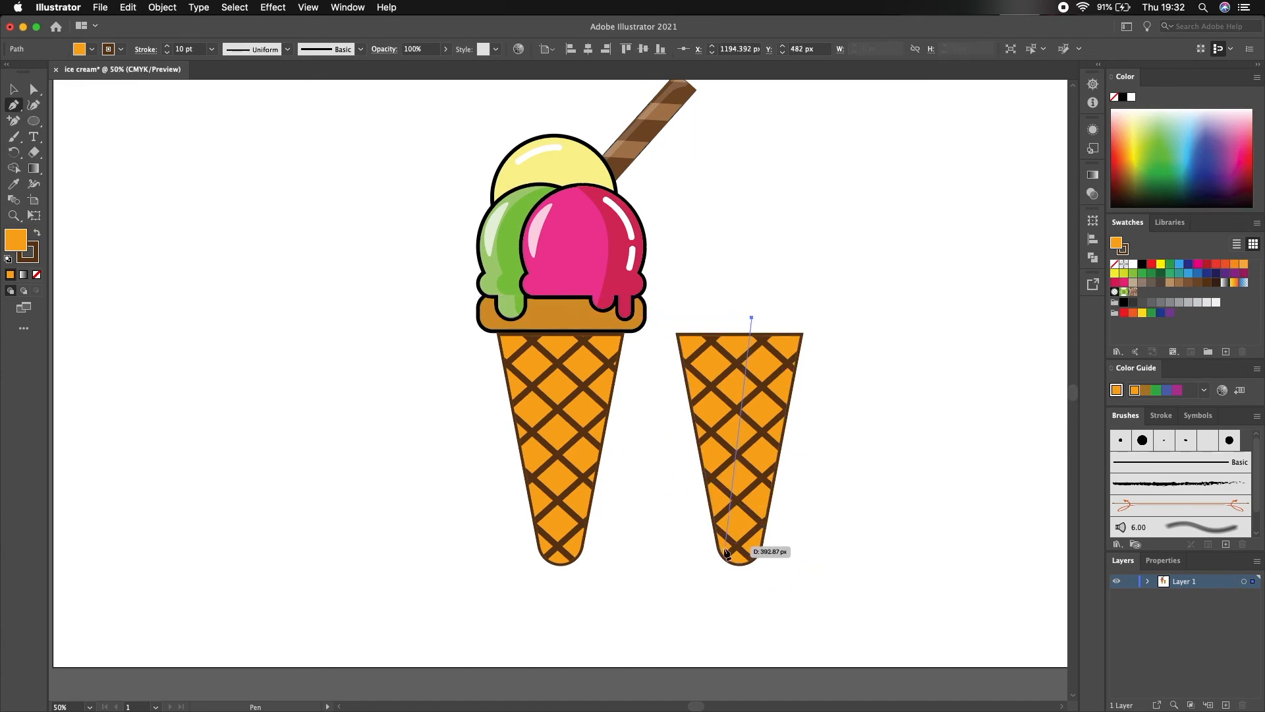
pyautogui.moveTo(710, 586); pyautogui.dragTo(689, 607)
pyautogui.click(826, 567)
pyautogui.click(892, 311)
pyautogui.click(752, 319)
# Step: Try to build the shading from the Pen shape and cone copy with the Shape Builder, and undo back to the open path
pyautogui.click(14, 90)
pyautogui.moveTo(944, 295); pyautogui.dragTo(668, 474)
pyautogui.click(14, 168)
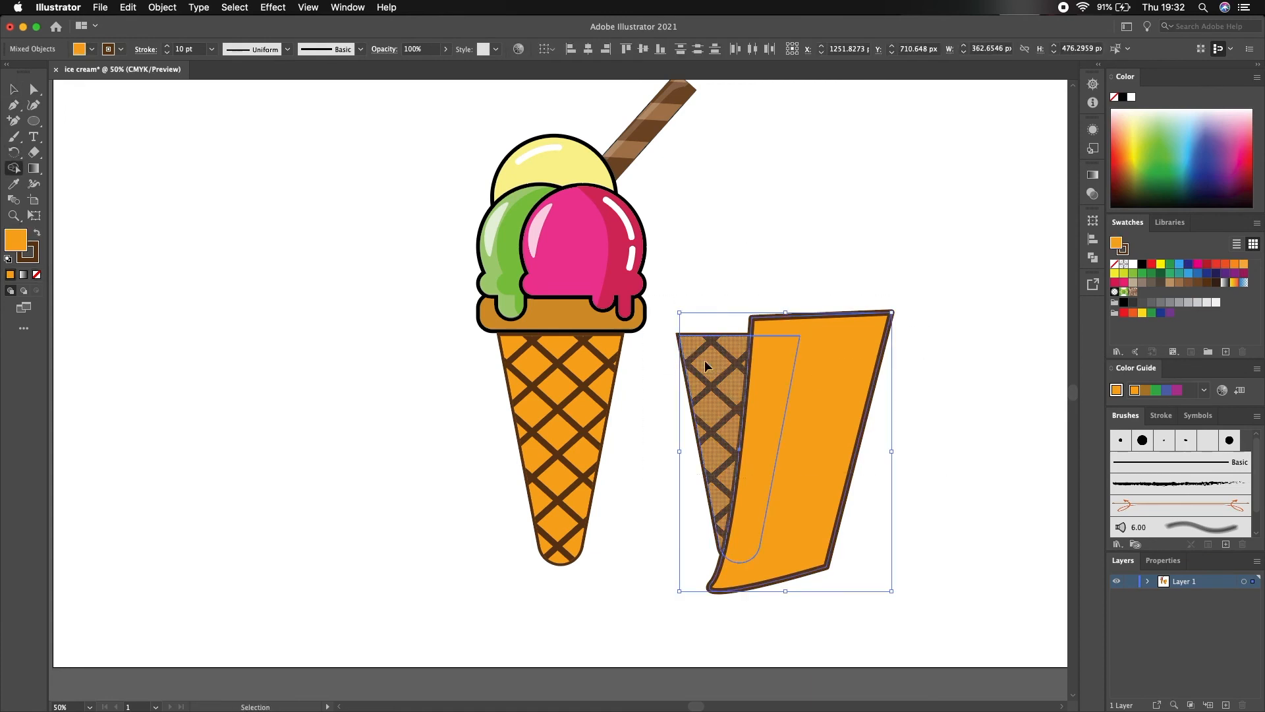
pyautogui.click(783, 366)
pyautogui.press('super+z')
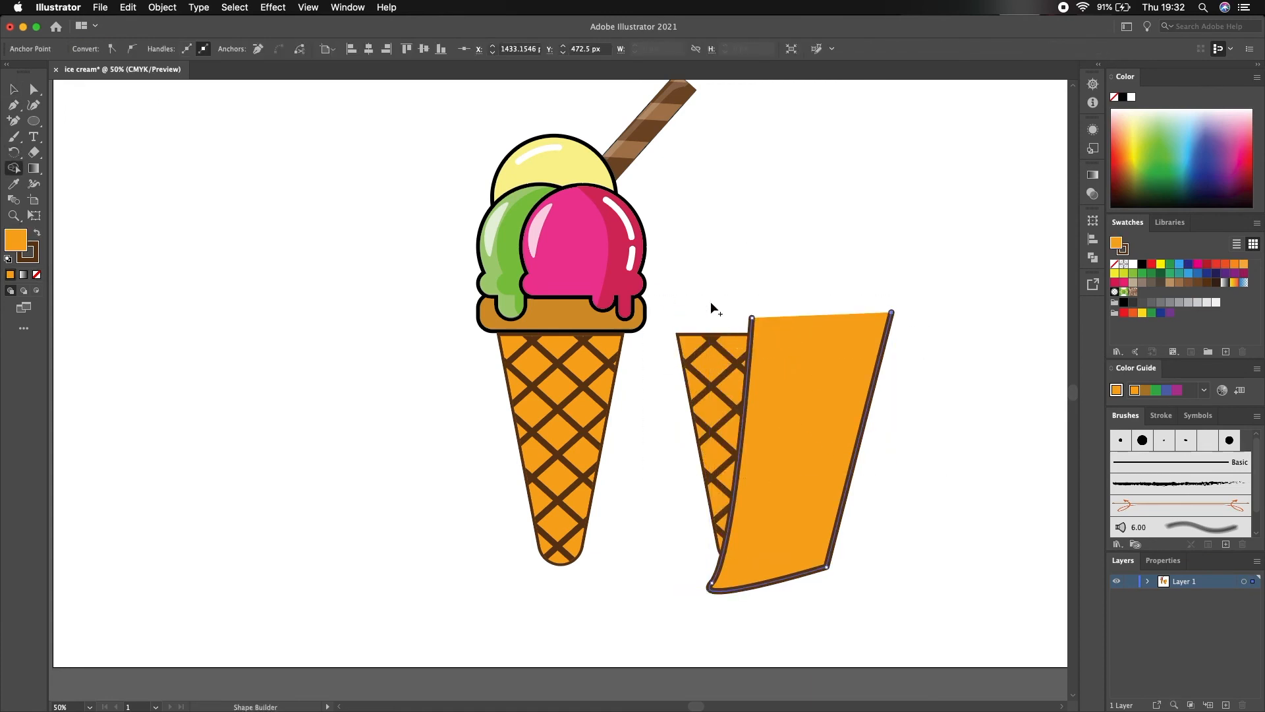
# Step: Trim away the part of the Pen shape that lies outside the cone copy using the Shape Builder
pyautogui.click(16, 91)
pyautogui.moveTo(929, 293); pyautogui.dragTo(781, 401)
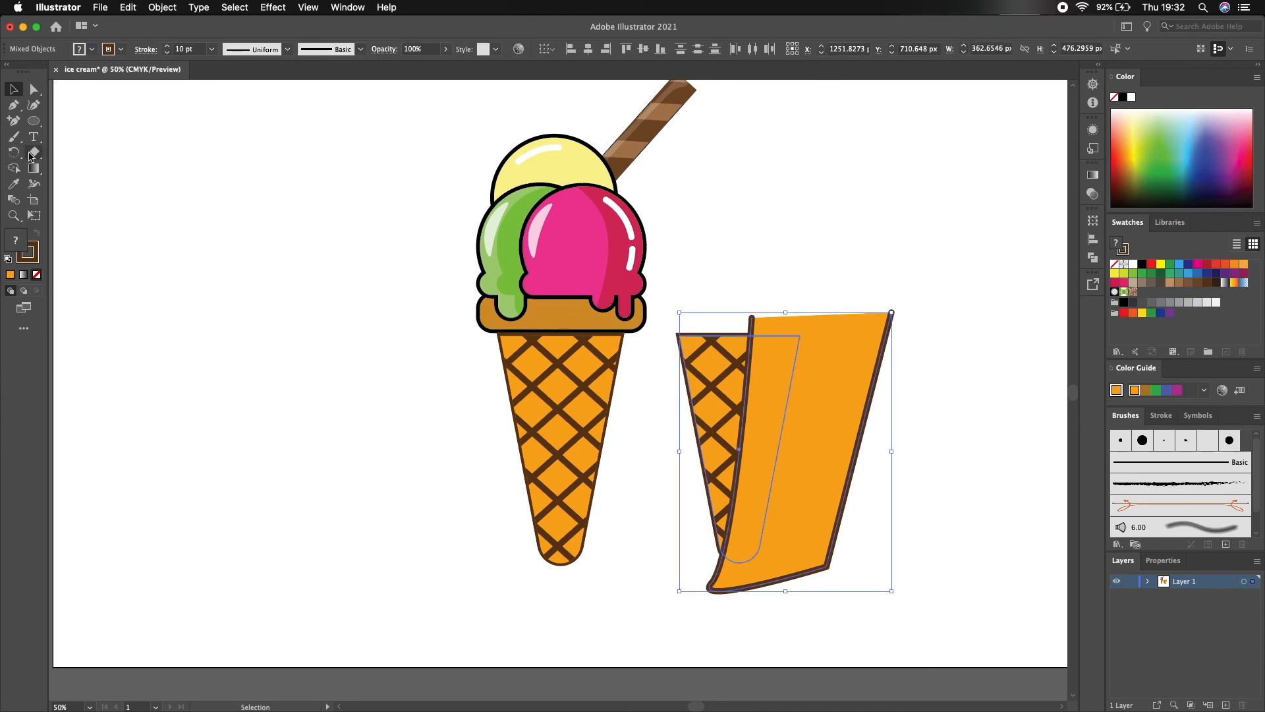
pyautogui.click(15, 169)
pyautogui.keyDown('alt'); pyautogui.click(856, 370); pyautogui.keyUp('alt')
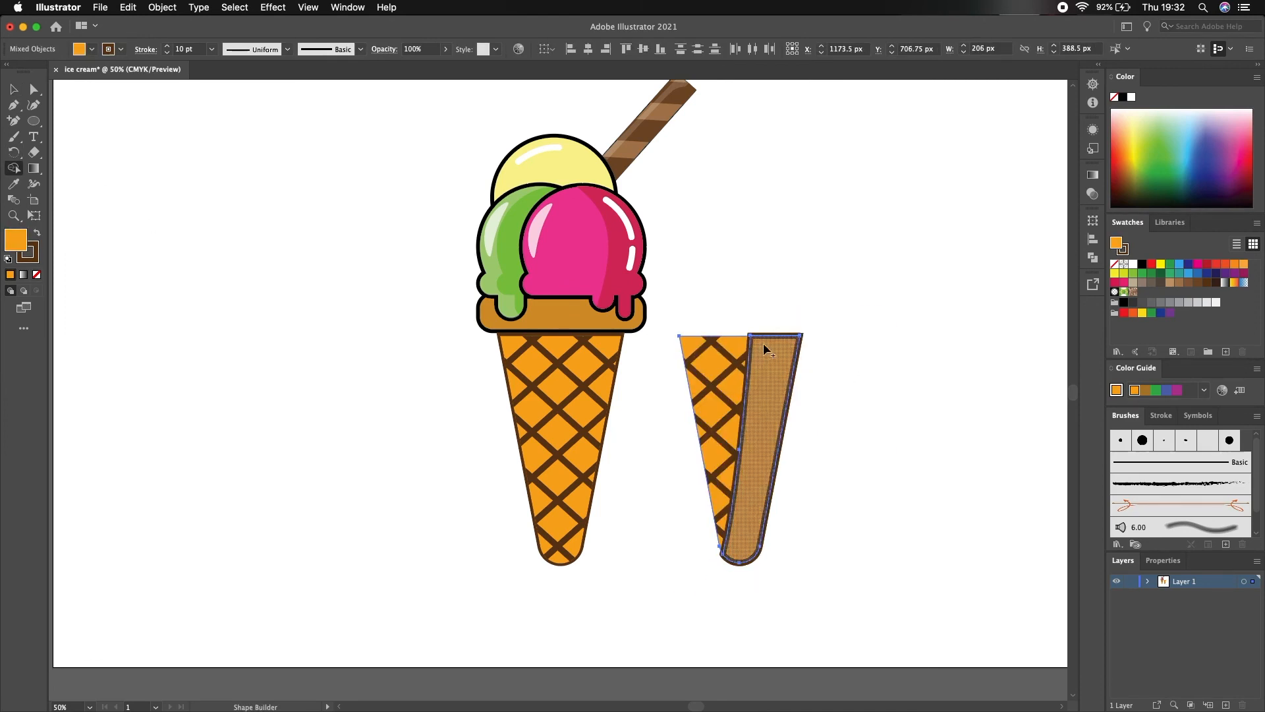
# Step: Delete the cone copy together with its trimmed shading shape
pyautogui.click(15, 90)
pyautogui.moveTo(782, 334)
pyautogui.mouseDown()
pyautogui.moveTo(859, 301)
pyautogui.moveTo(825, 312)
pyautogui.moveTo(787, 355)
pyautogui.mouseUp()
pyautogui.moveTo(960, 243); pyautogui.dragTo(753, 414)
pyautogui.press('Delete')
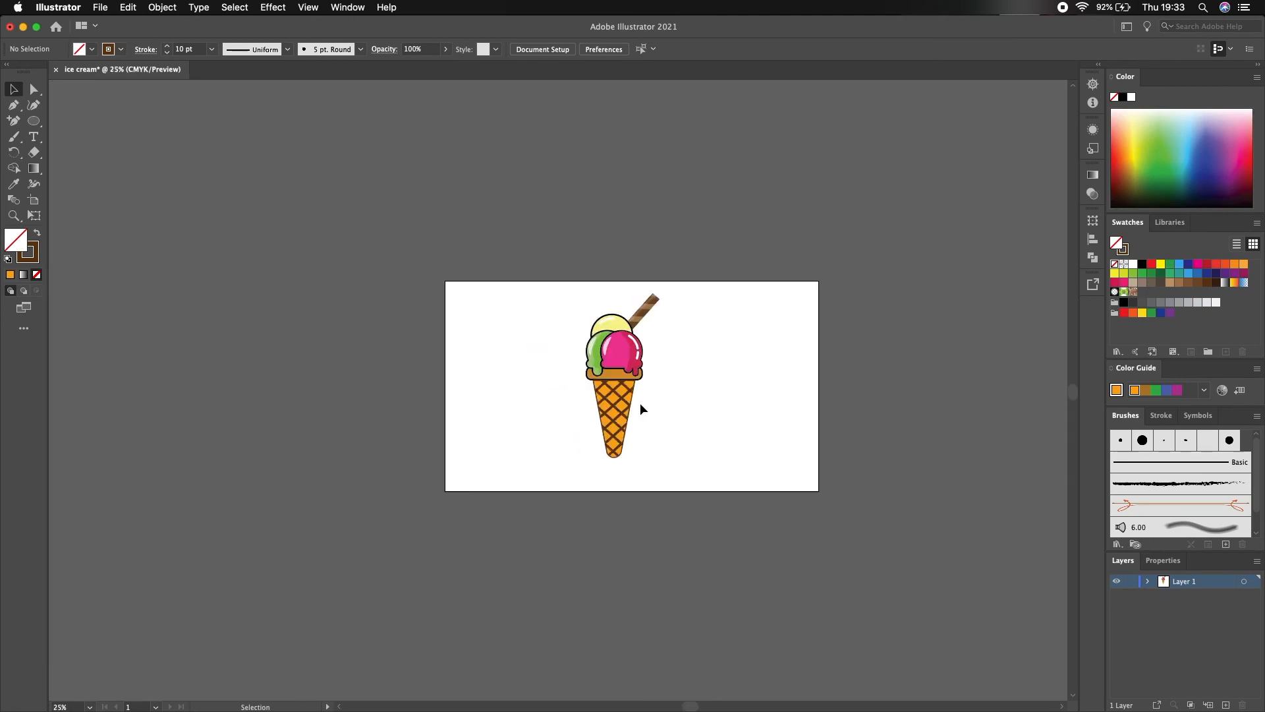
# Step: Select the whole ice cream and move it to the middle of the artboard
pyautogui.scroll(-2, 639, 402)
pyautogui.moveTo(502, 236); pyautogui.dragTo(688, 502)
pyautogui.moveTo(724, 241); pyautogui.dragTo(527, 506)
pyautogui.moveTo(508, 272); pyautogui.dragTo(703, 492)
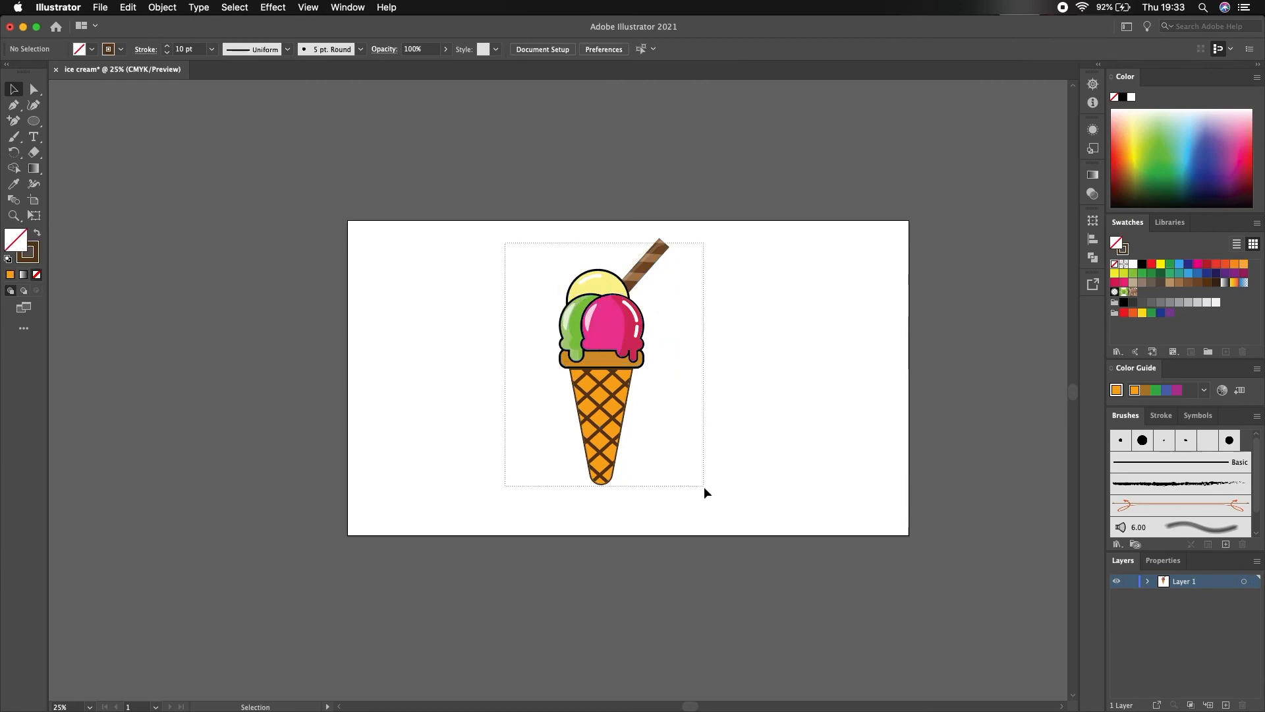
pyautogui.moveTo(615, 468); pyautogui.dragTo(646, 488)
pyautogui.moveTo(645, 486); pyautogui.dragTo(644, 487)
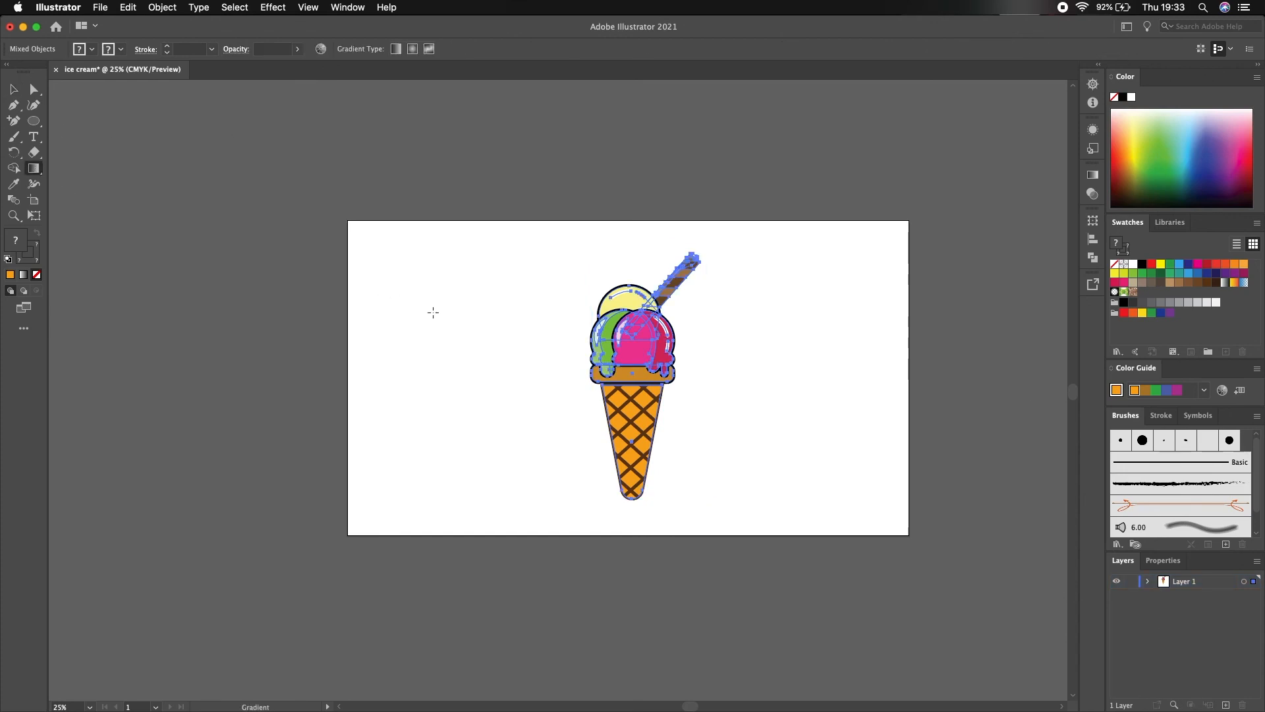
# Step: Draw a 1920 × 1080 px rectangle covering the entire artboard
pyautogui.click(438, 398)
pyautogui.moveTo(34, 120); pyautogui.dragTo(79, 121)
pyautogui.moveTo(348, 221)
pyautogui.mouseDown()
pyautogui.moveTo(627, 432)
pyautogui.moveTo(911, 535)
pyautogui.mouseUp()
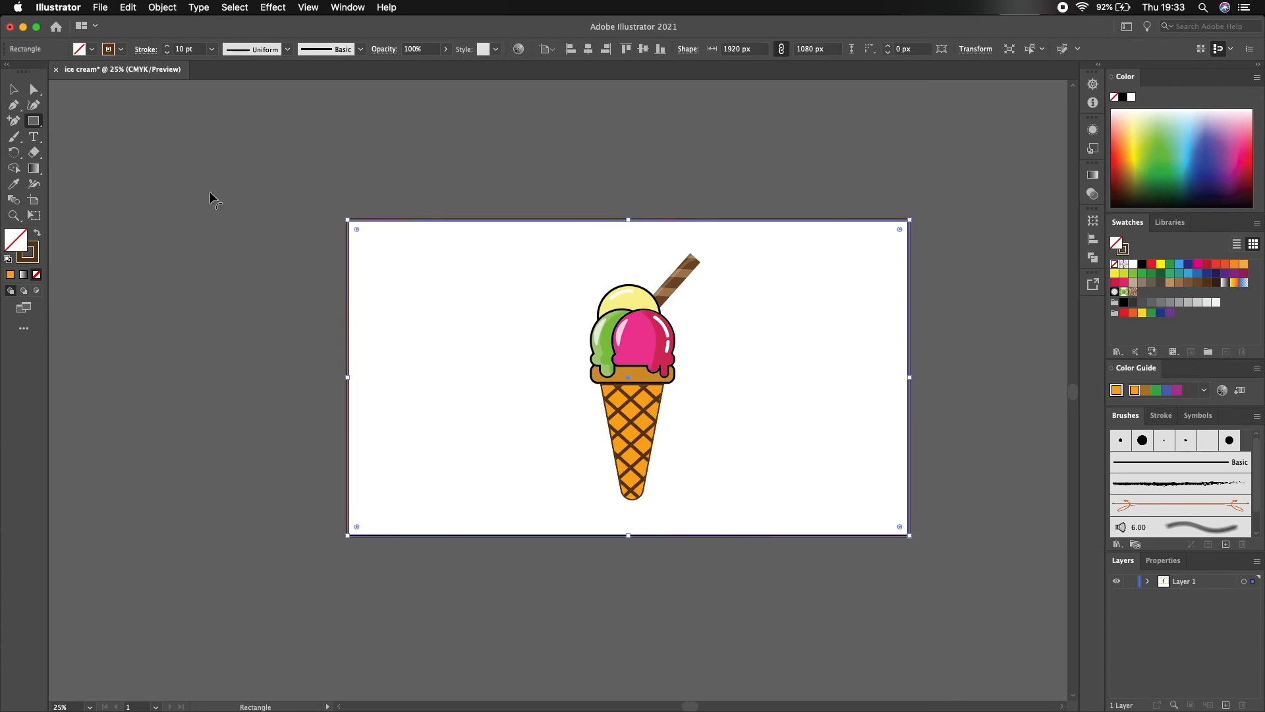
# Step: Remove the background rectangle's stroke and fill it with a light salmon pink
pyautogui.click(120, 49)
pyautogui.click(10, 76)
pyautogui.click(86, 53)
pyautogui.click(86, 53)
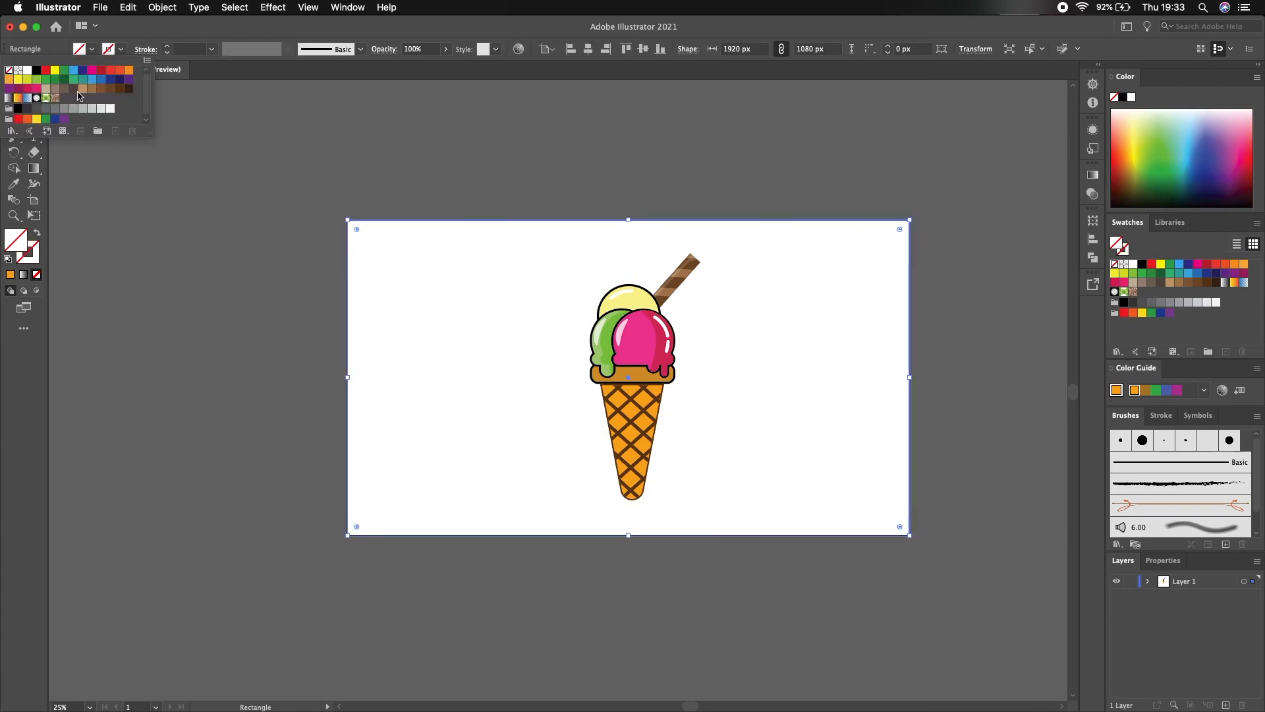
pyautogui.doubleClick(15, 240)
pyautogui.write('F08080')
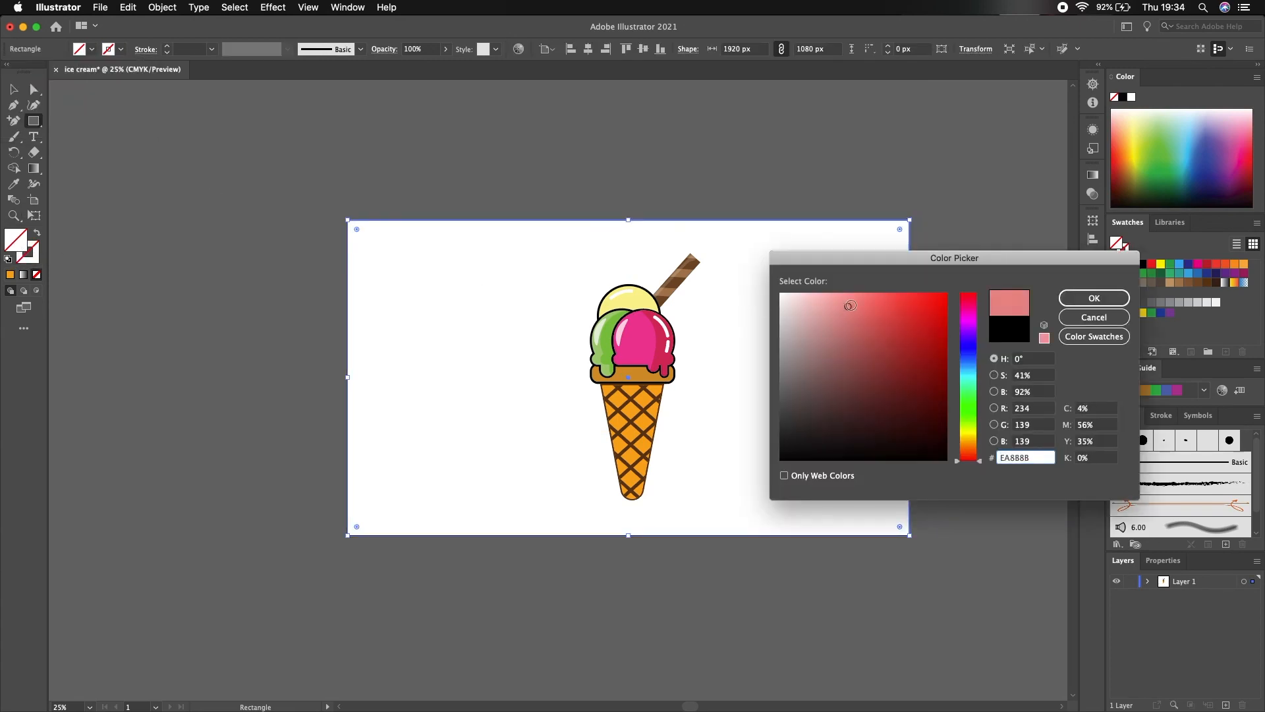
pyautogui.click(1078, 300)
# Step: Send the pink background rectangle behind the ice cream
pyautogui.click(14, 89)
pyautogui.rightClick(817, 320)
pyautogui.moveTo(923, 552)
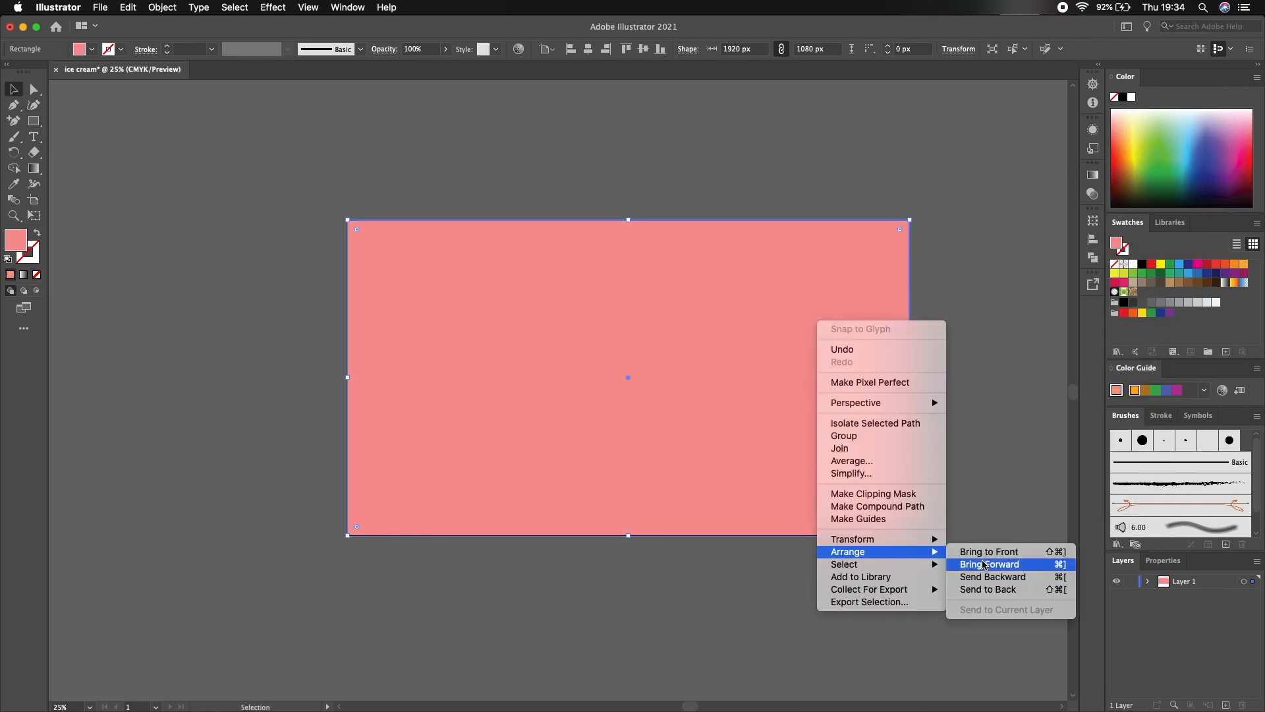
pyautogui.click(989, 590)
pyautogui.click(239, 208)
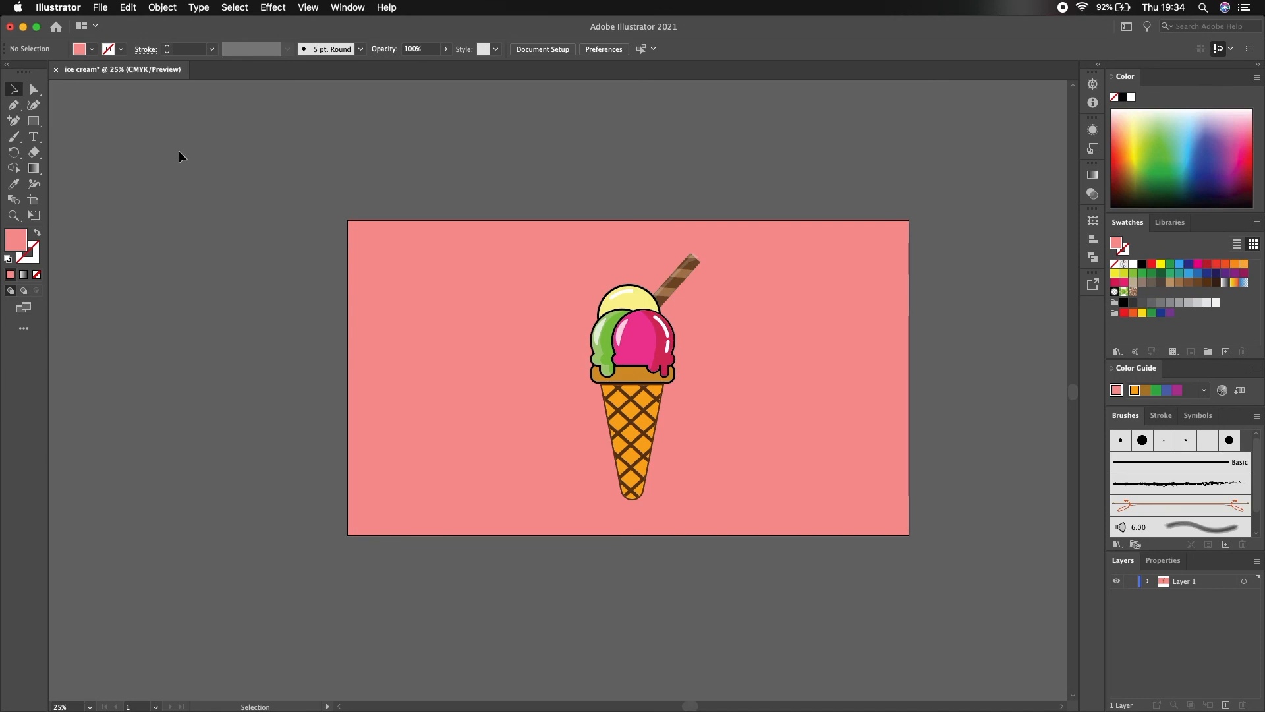
# Step: Export the artwork to Downloads as "ice cream.png" at Screen (72 ppi) with Type Optimized anti-aliasing and a transparent background
pyautogui.click(58, 7)
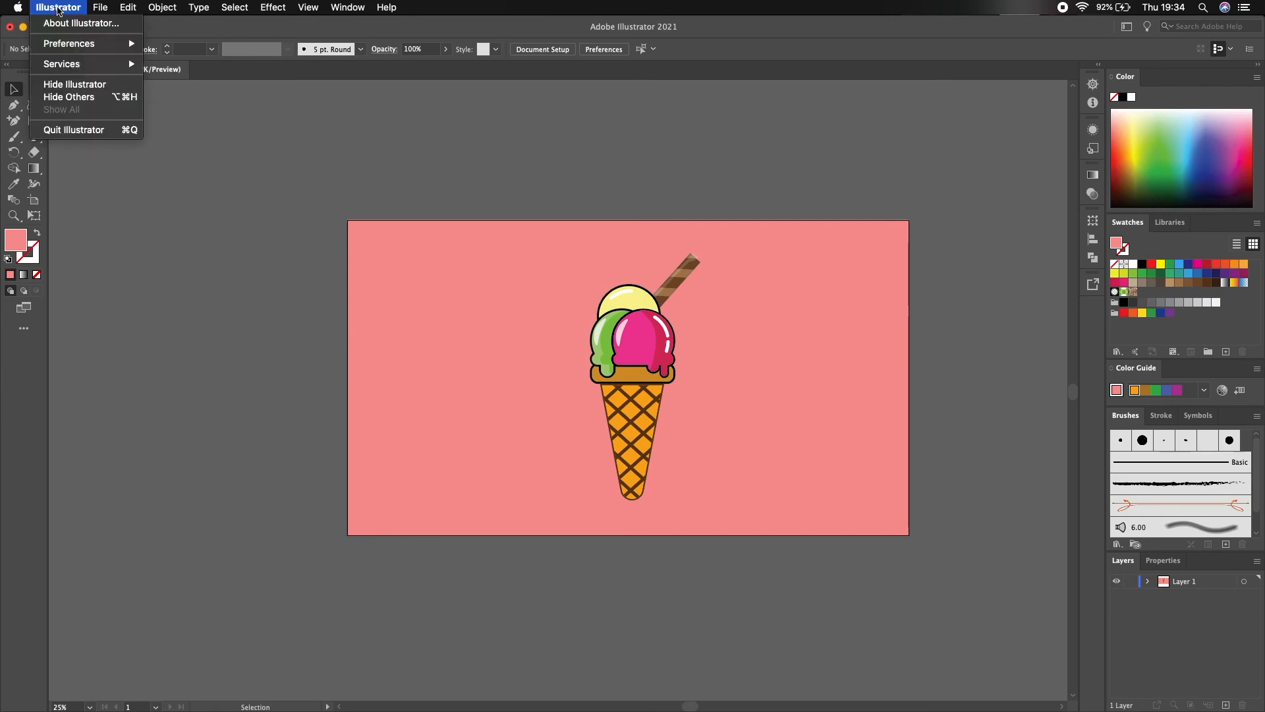
pyautogui.moveTo(101, 7)
pyautogui.moveTo(119, 235)
pyautogui.click(277, 250)
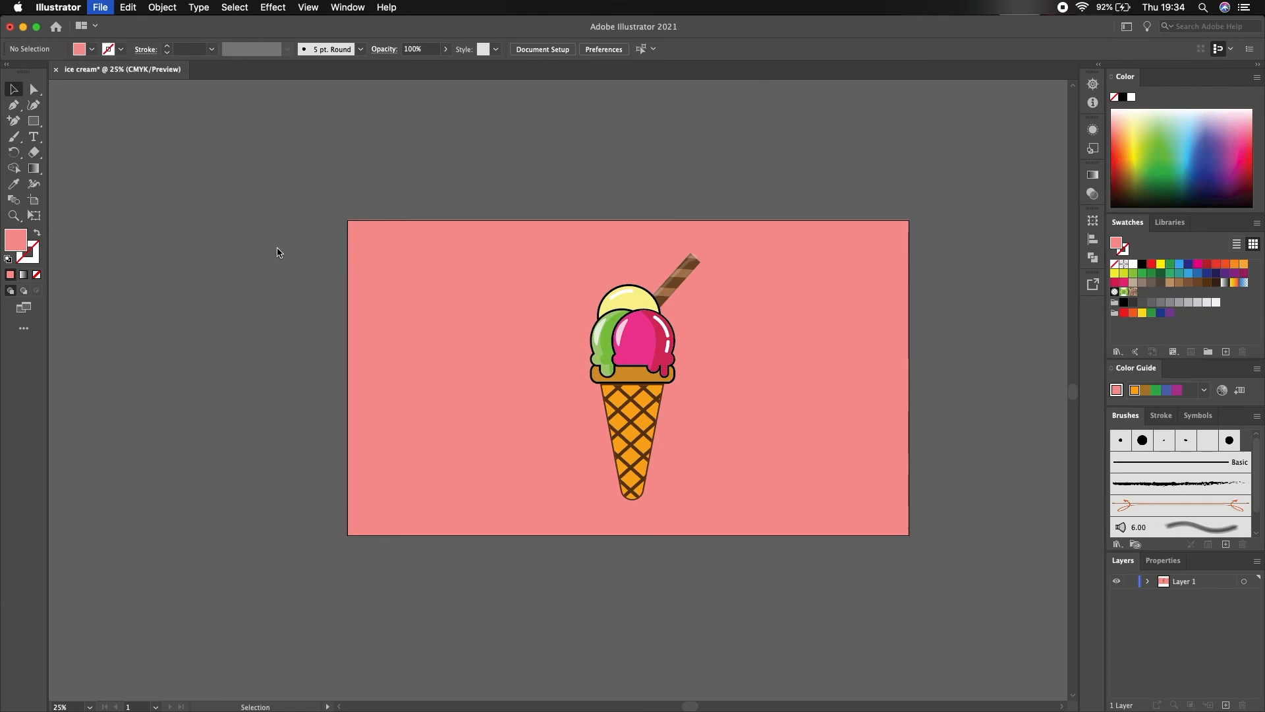
pyautogui.click(707, 225)
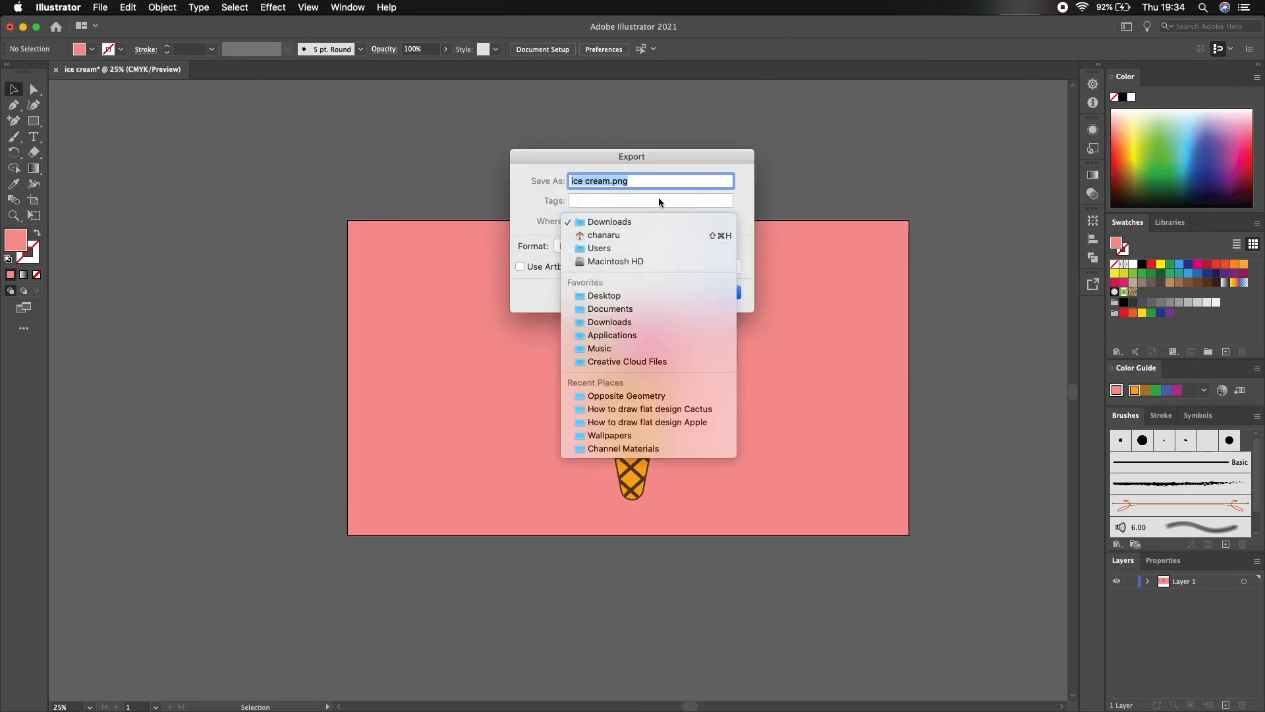
pyautogui.click(651, 223)
pyautogui.click(718, 293)
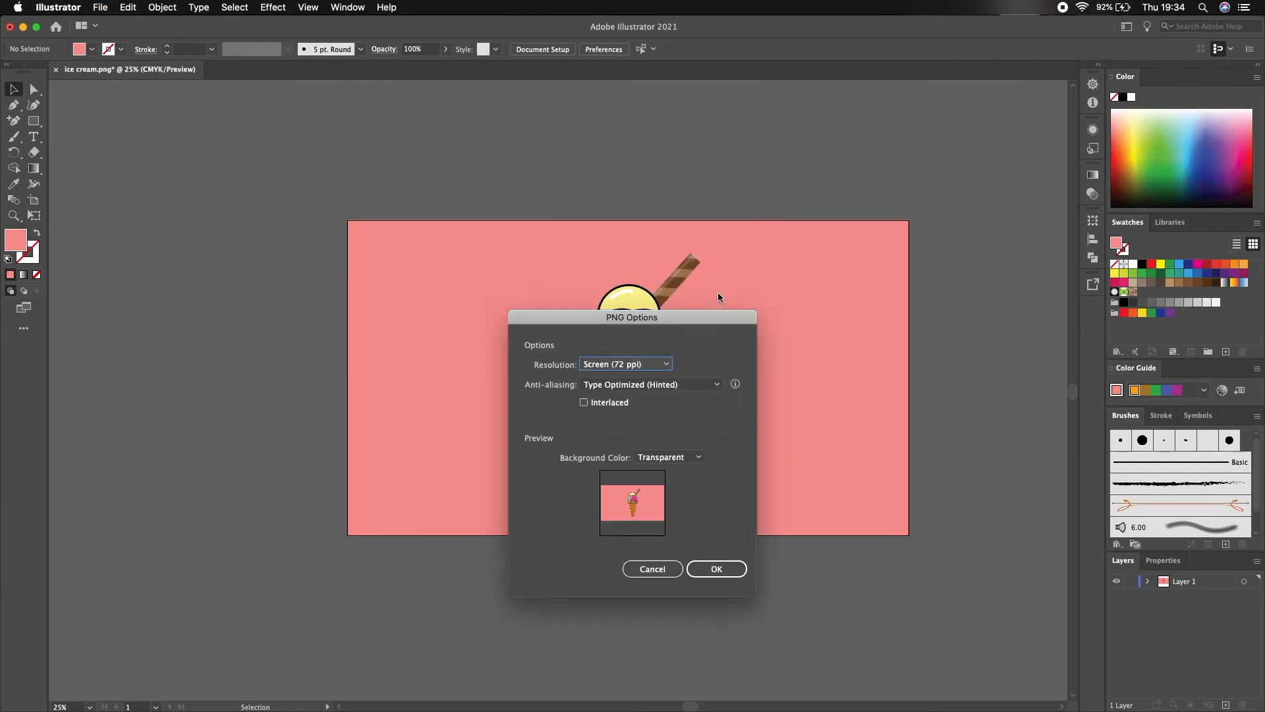
pyautogui.click(729, 570)
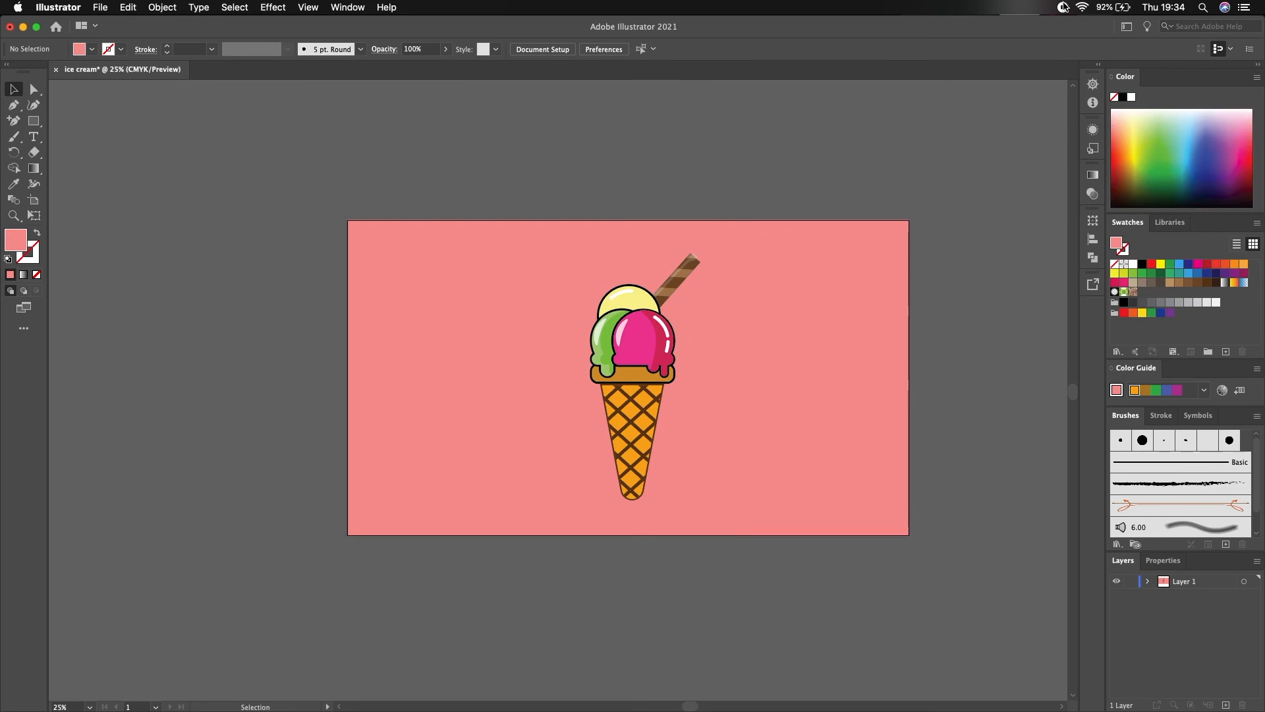